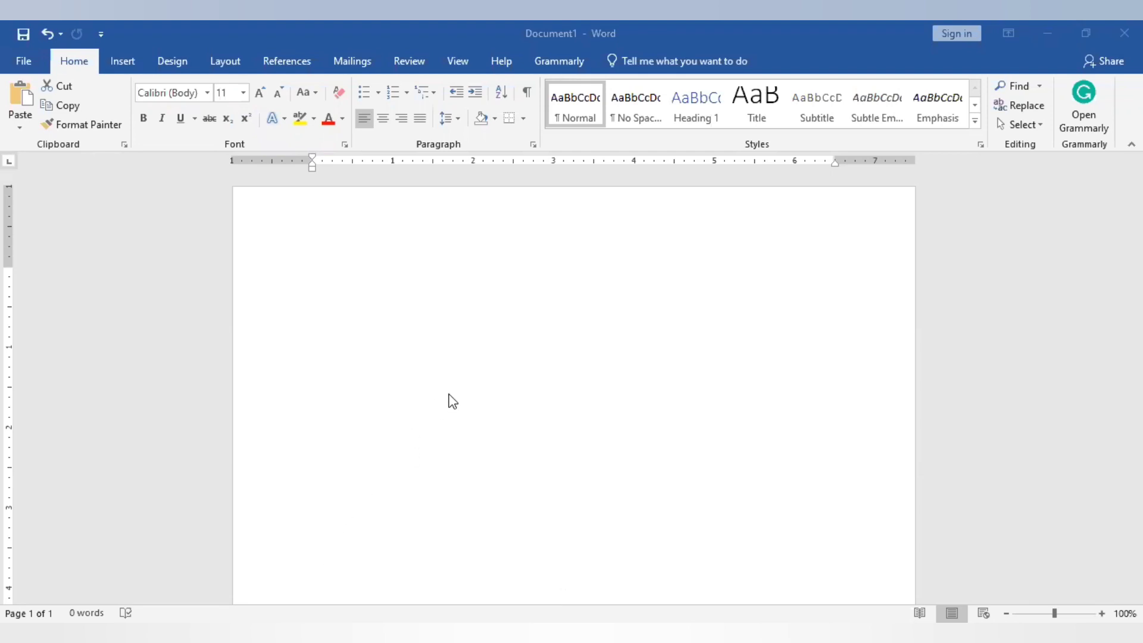
pyautogui.click(450, 395)
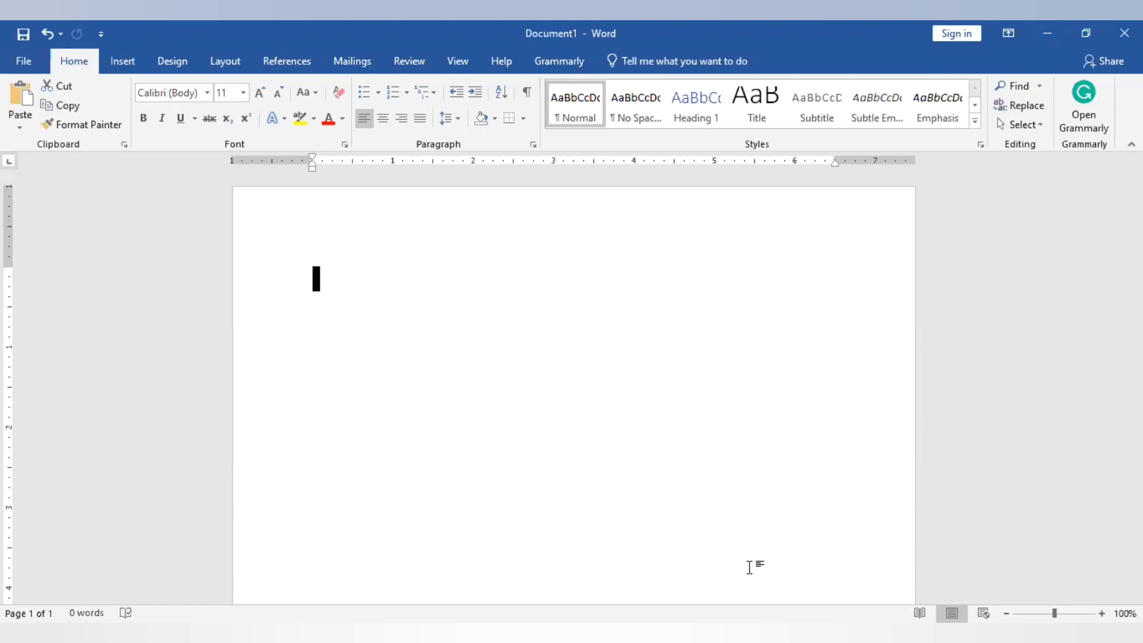
pyautogui.click(561, 393)
pyautogui.click(331, 364)
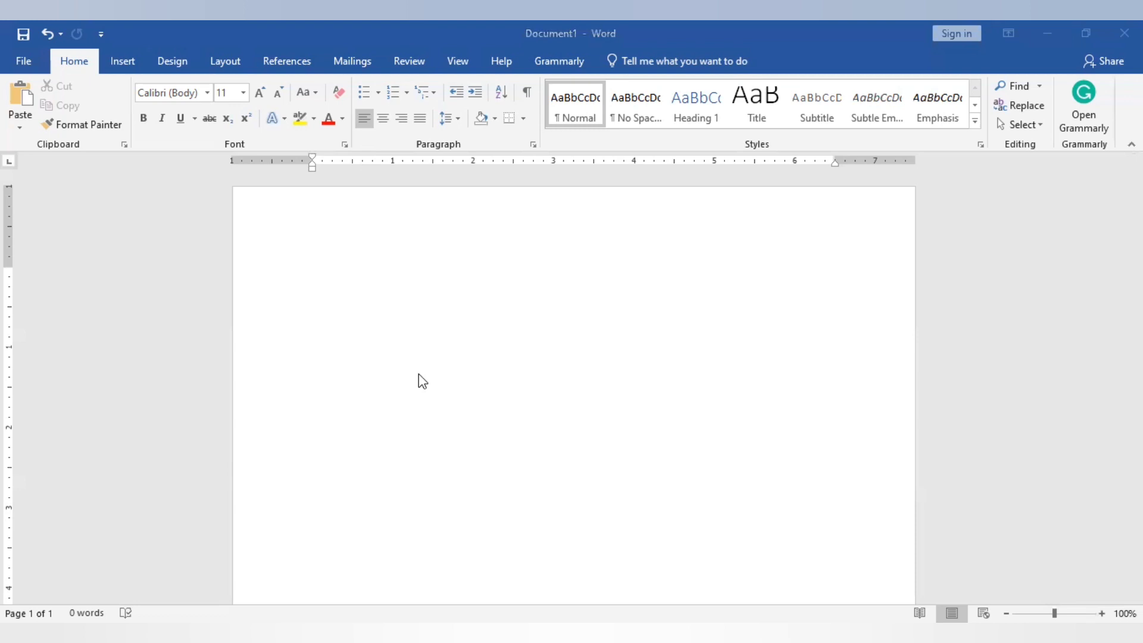
pyautogui.click(423, 381)
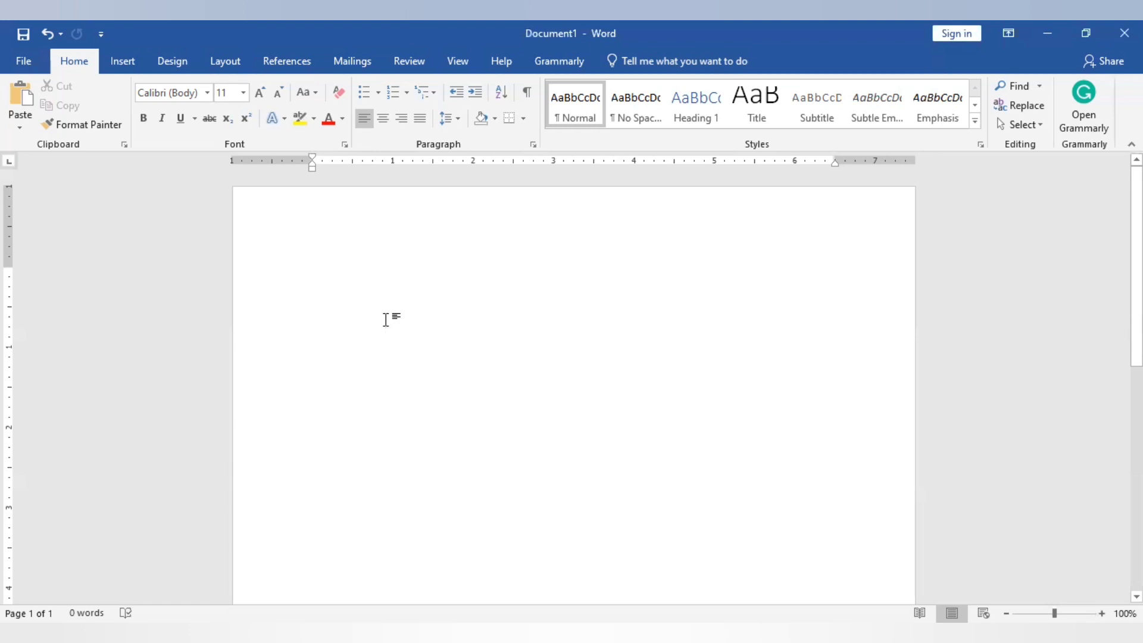
pyautogui.tripleClick(386, 321)
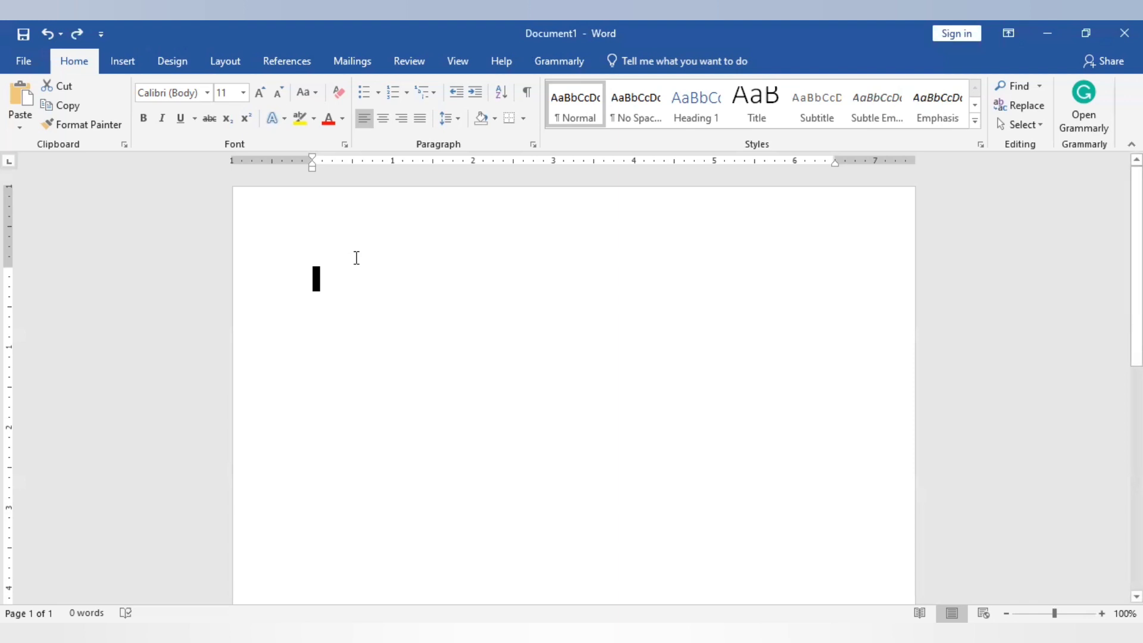
pyautogui.click(356, 258)
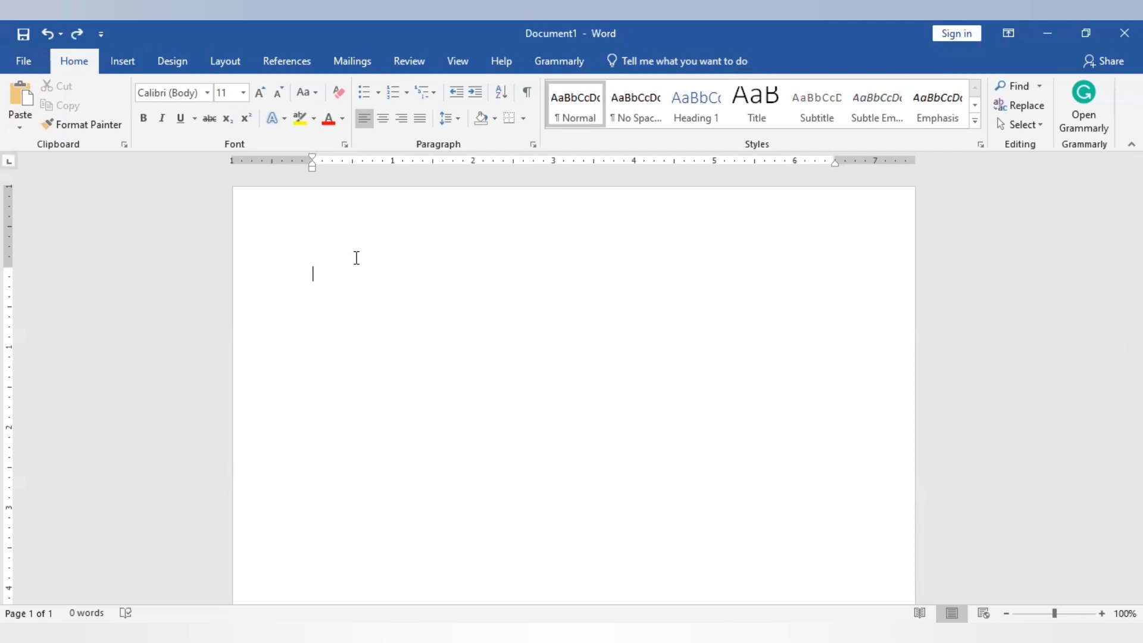
# - Examine the new-document templates, the recent files available to open and the save locations, returning to the blank document
pyautogui.click(23, 61)
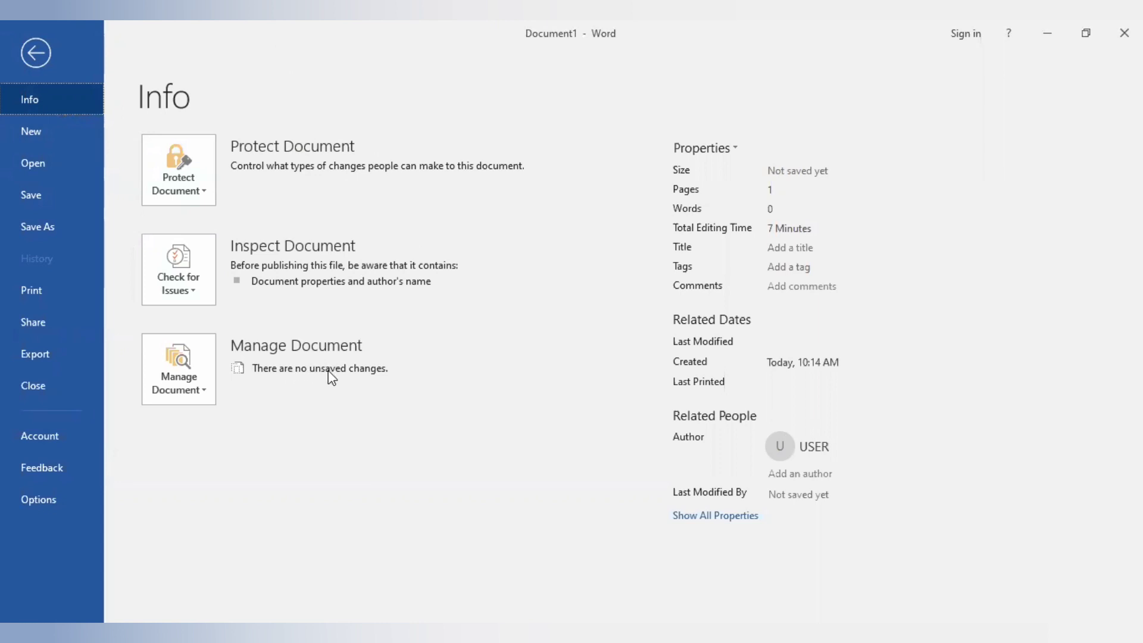
pyautogui.click(34, 138)
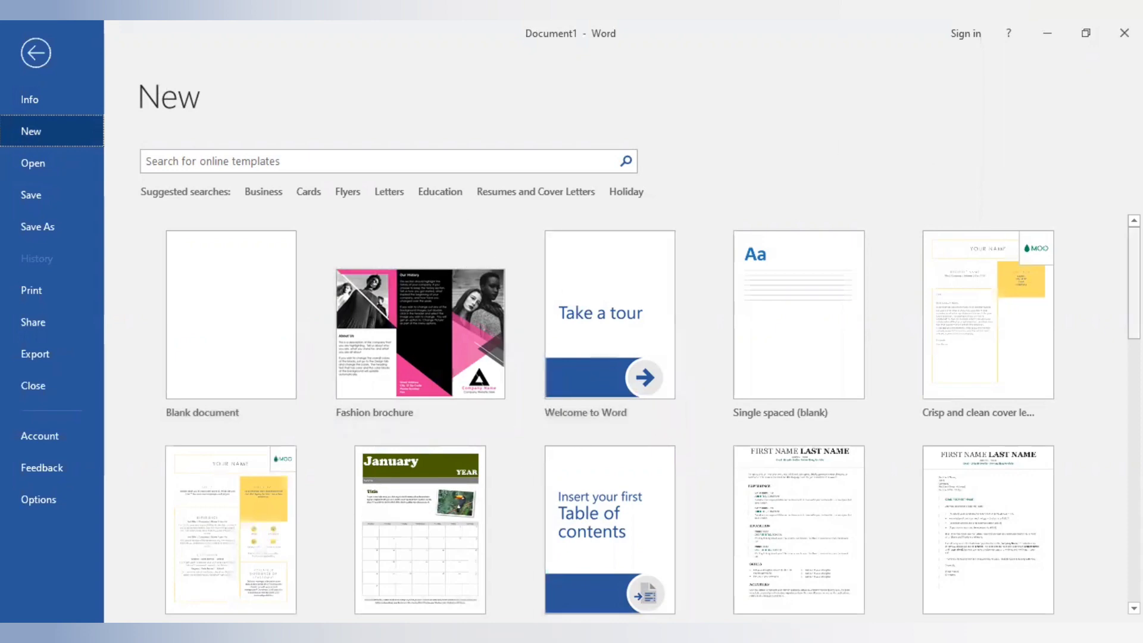
pyautogui.scroll(-3, 1135, 279)
pyautogui.scroll(-10, 643, 411)
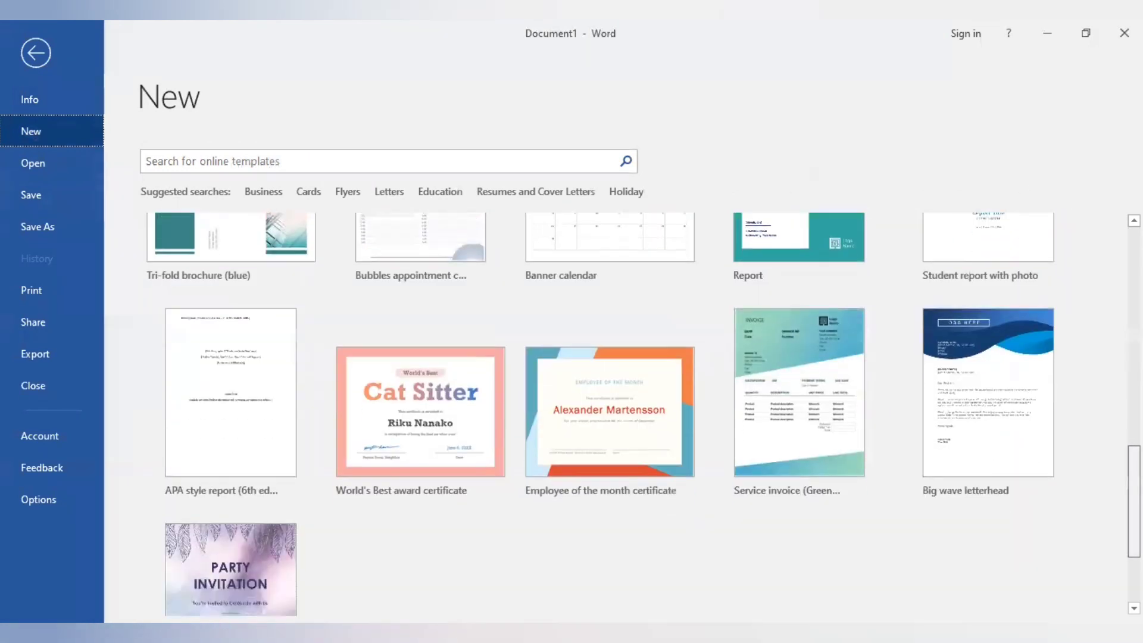
pyautogui.scroll(2, 620, 410)
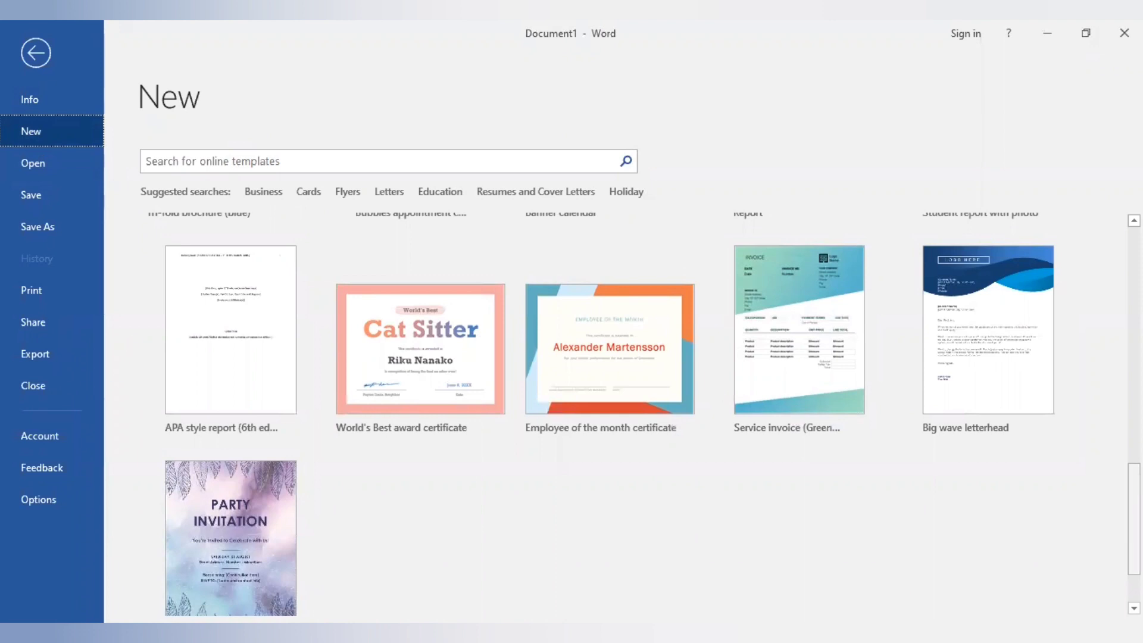
pyautogui.scroll(15, 622, 416)
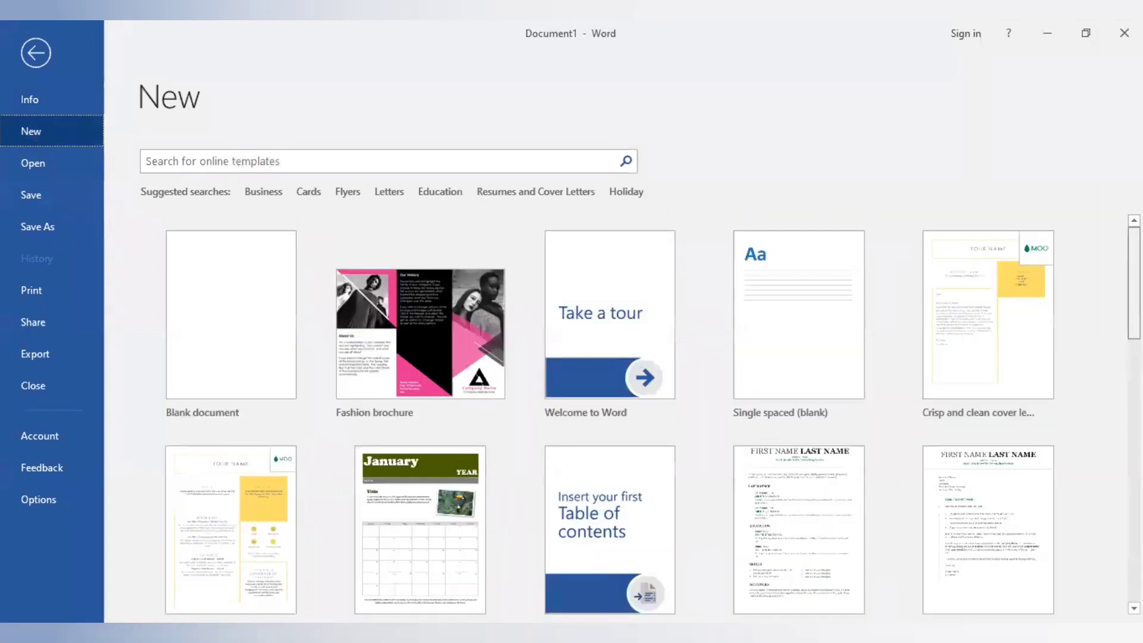
pyautogui.click(27, 170)
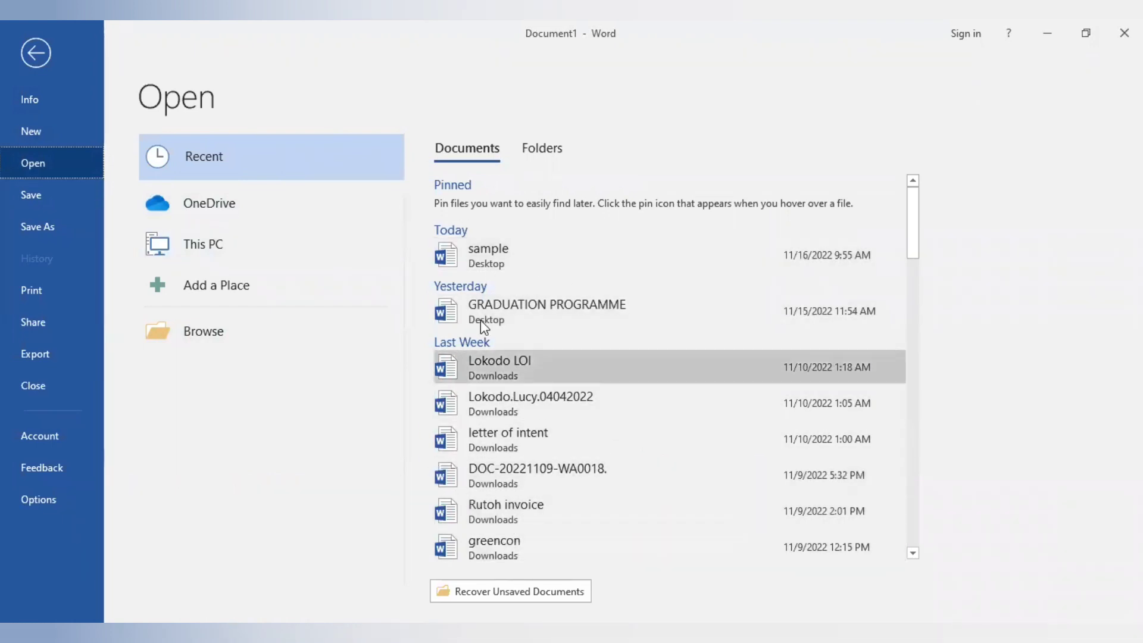
pyautogui.click(42, 194)
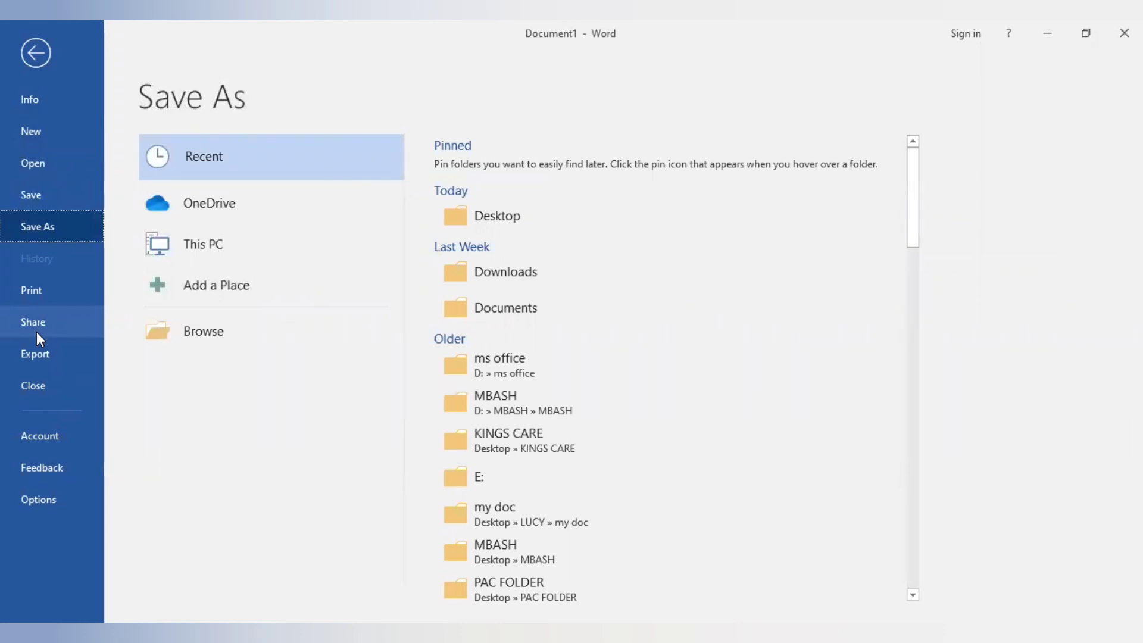
pyautogui.click(39, 52)
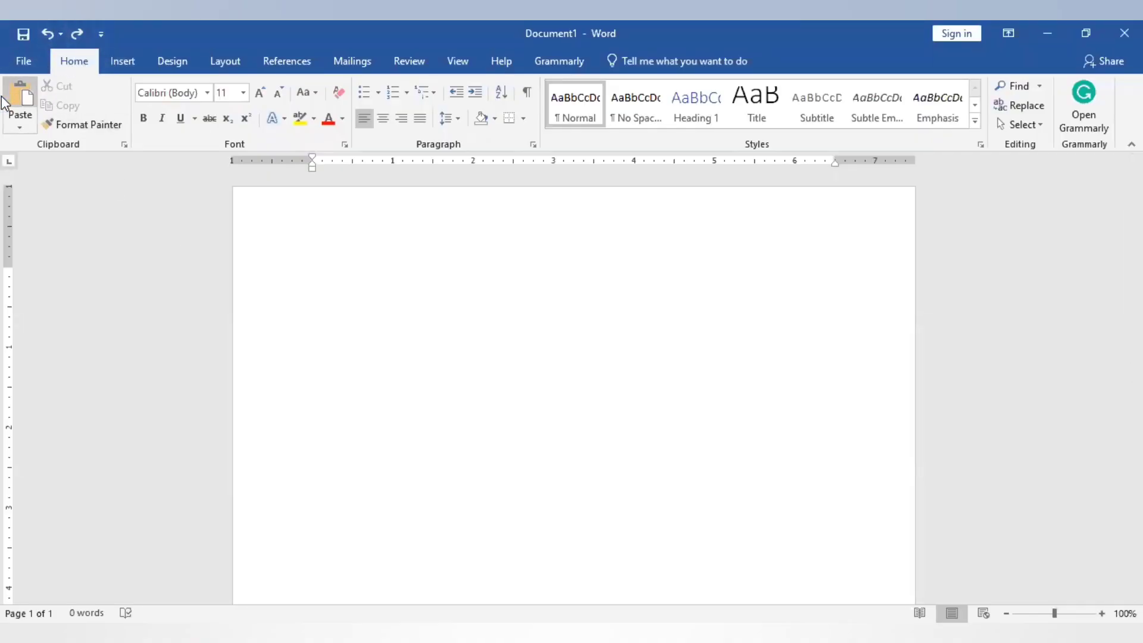
pyautogui.click(28, 63)
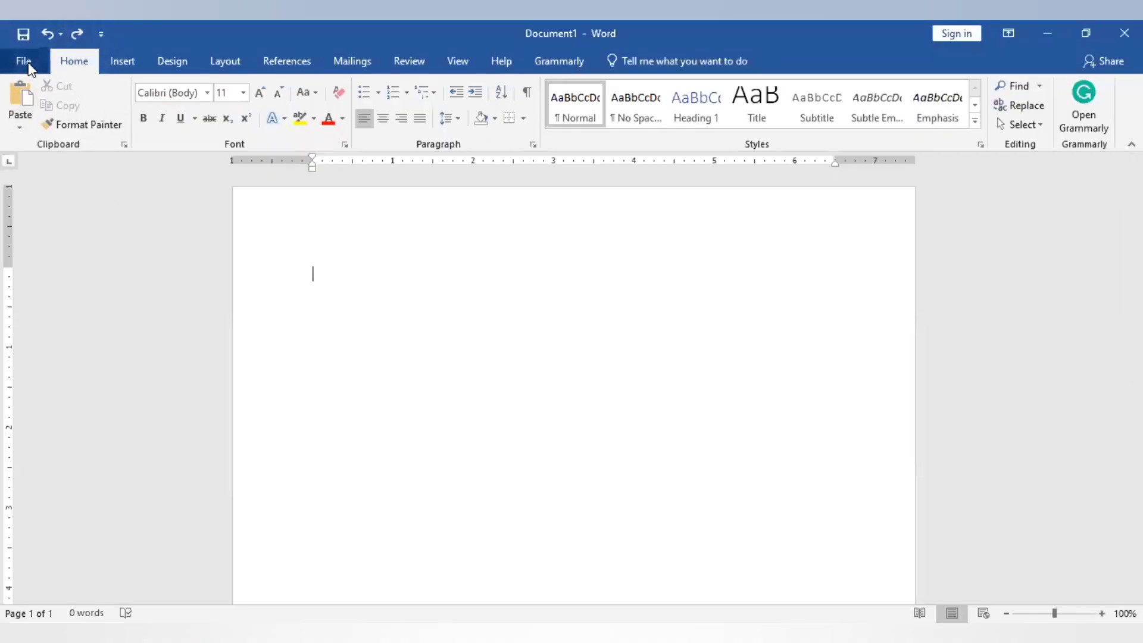
pyautogui.click(29, 57)
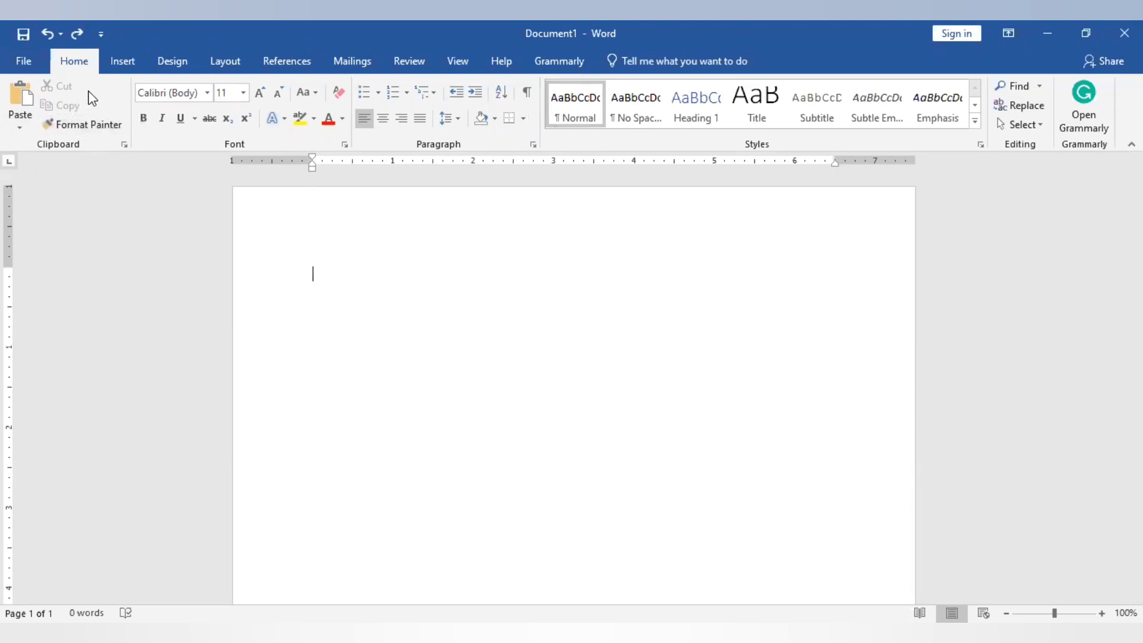
# - Examine the insert, design, layout and references commands, including the full gallery of document themes
pyautogui.click(123, 62)
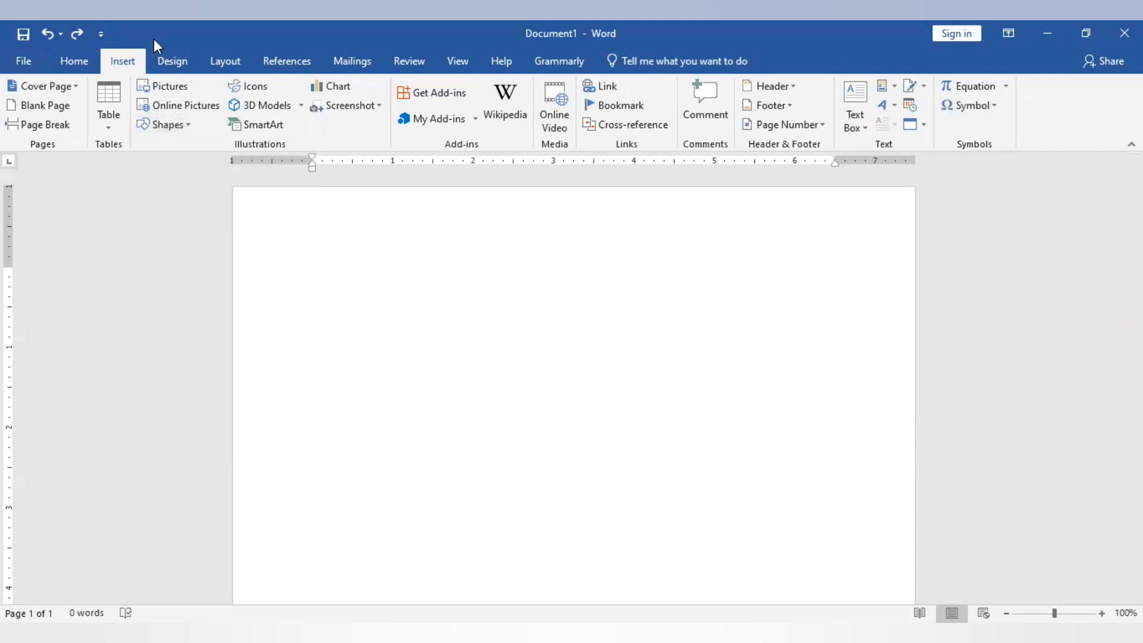
pyautogui.click(172, 62)
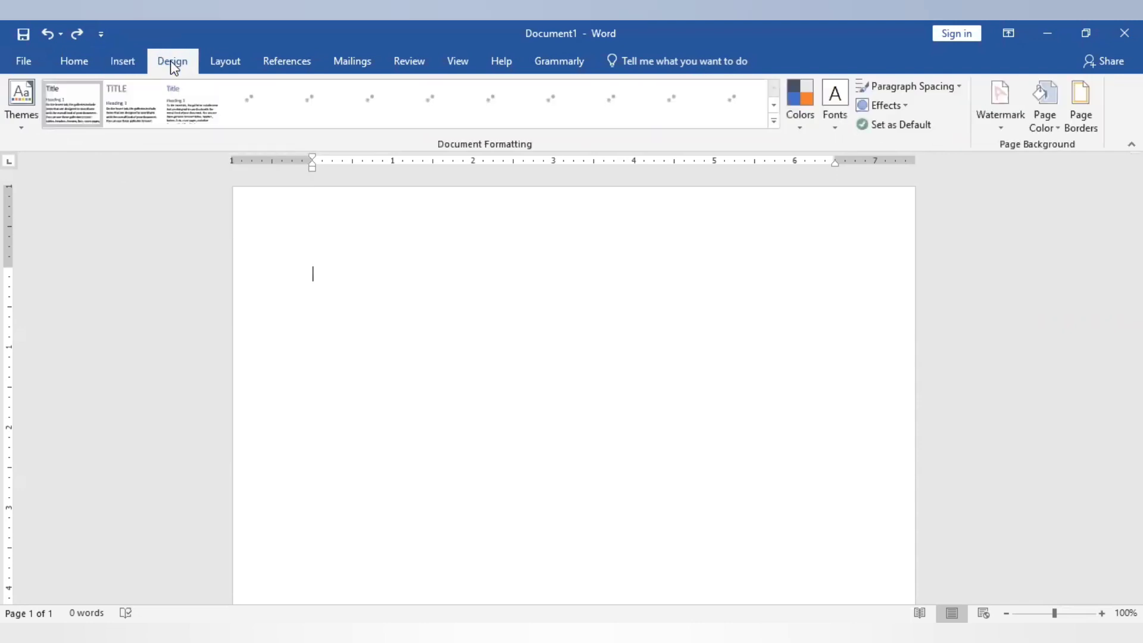
pyautogui.click(19, 128)
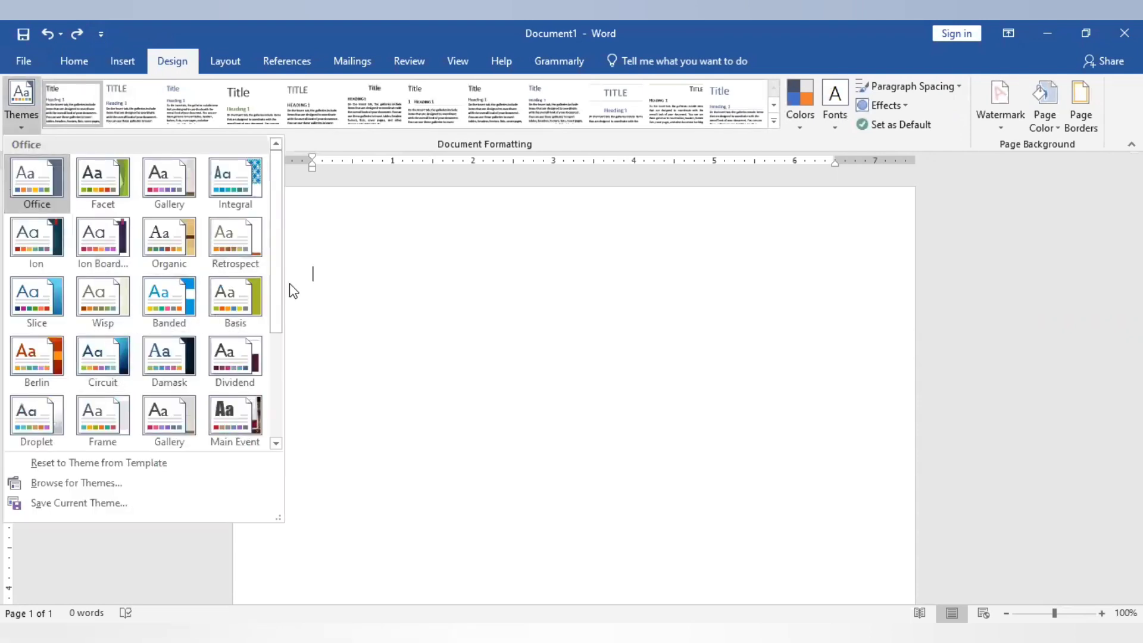
pyautogui.moveTo(276, 276); pyautogui.dragTo(264, 394)
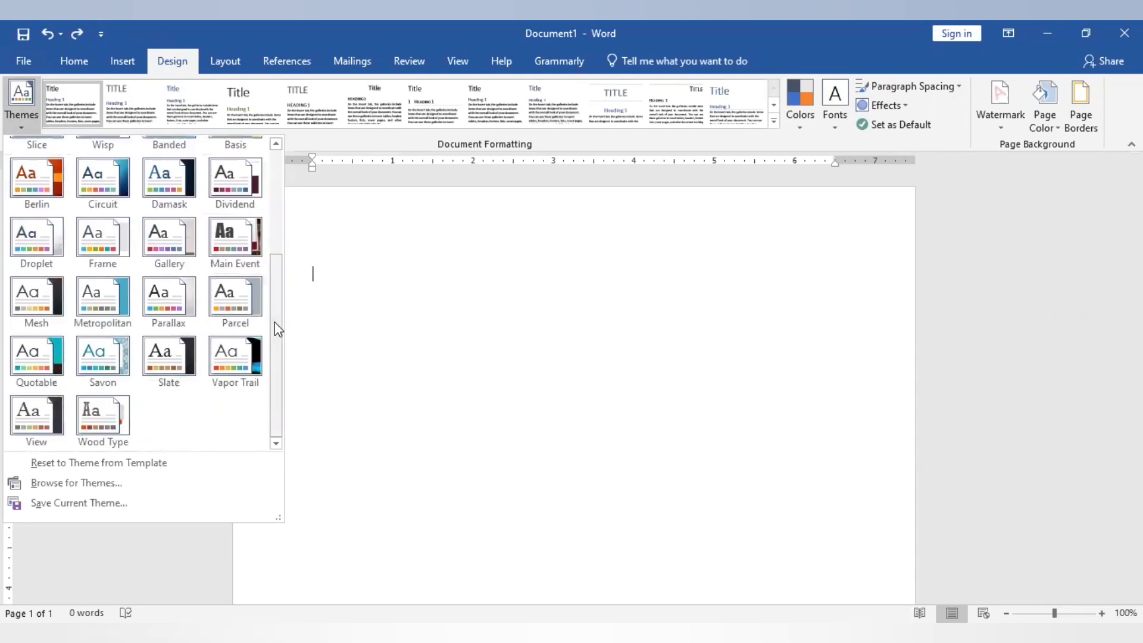
pyautogui.moveTo(275, 327); pyautogui.dragTo(261, 132)
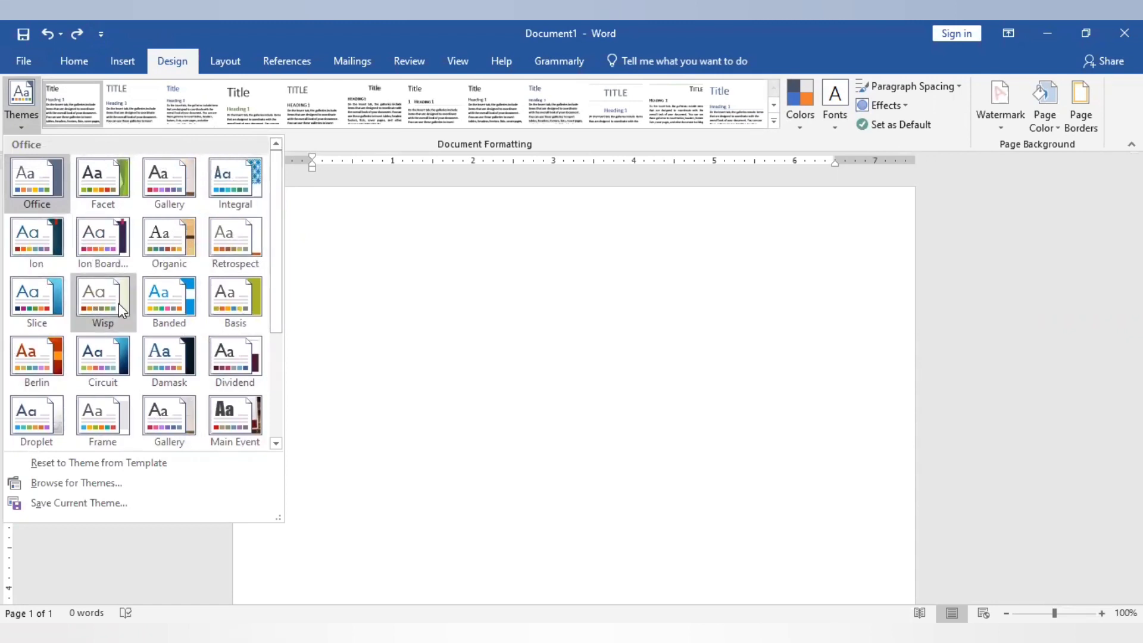
pyautogui.click(225, 62)
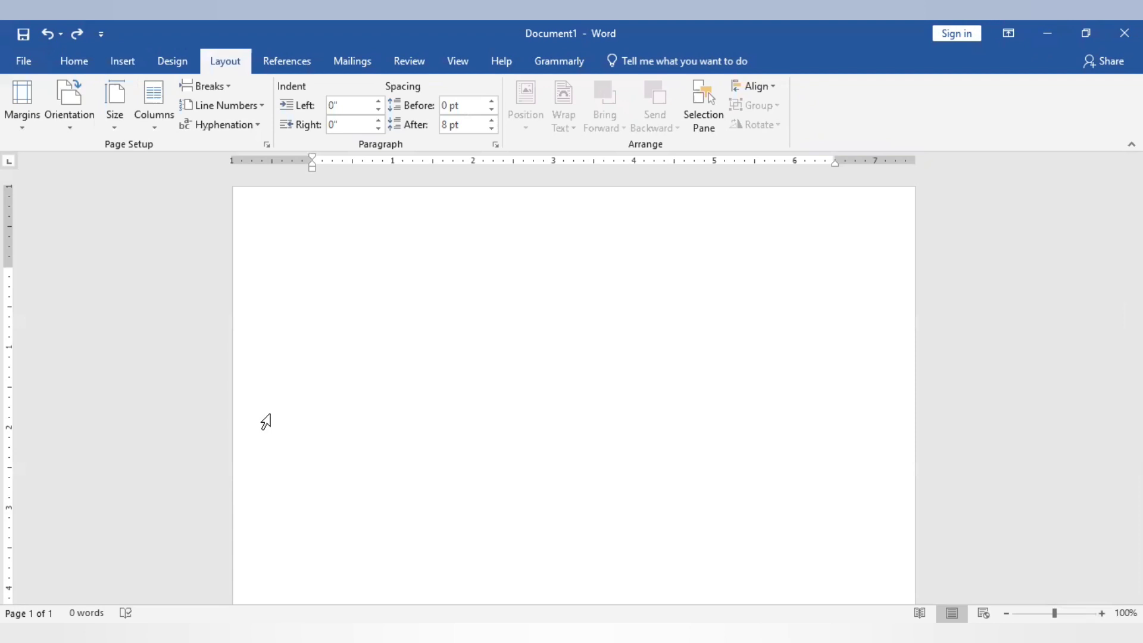
pyautogui.click(290, 62)
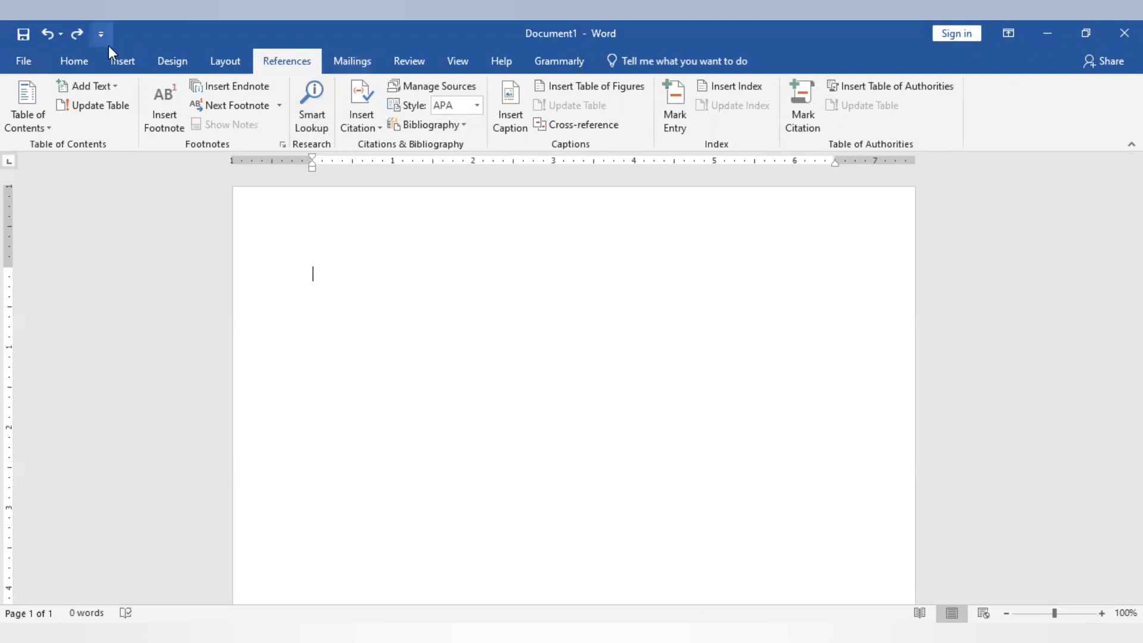
pyautogui.click(70, 64)
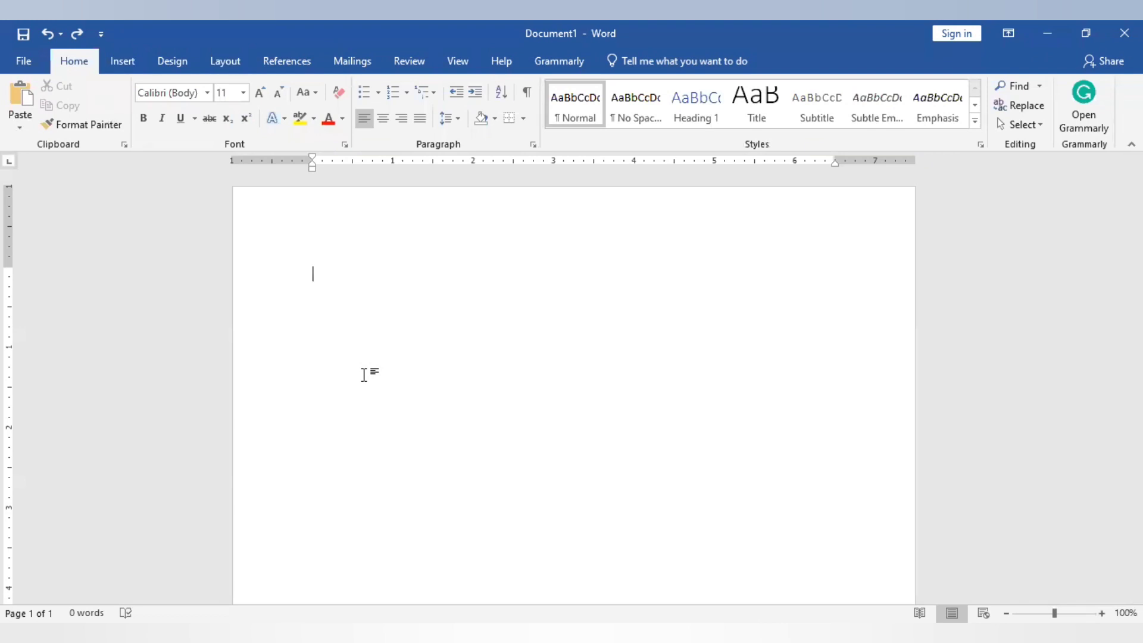
# - Write "Types of computers" on the first line and "Supper computers" on the line below it
pyautogui.write('types of computers')
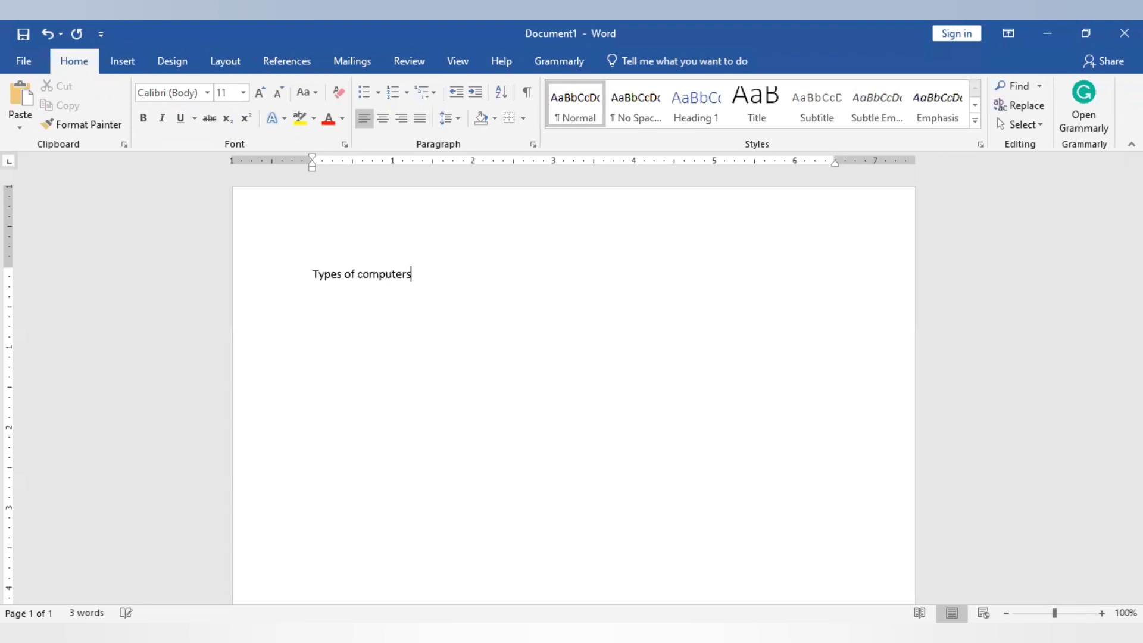
pyautogui.press('Return')
pyautogui.write('supper computers')
pyautogui.press('Return')
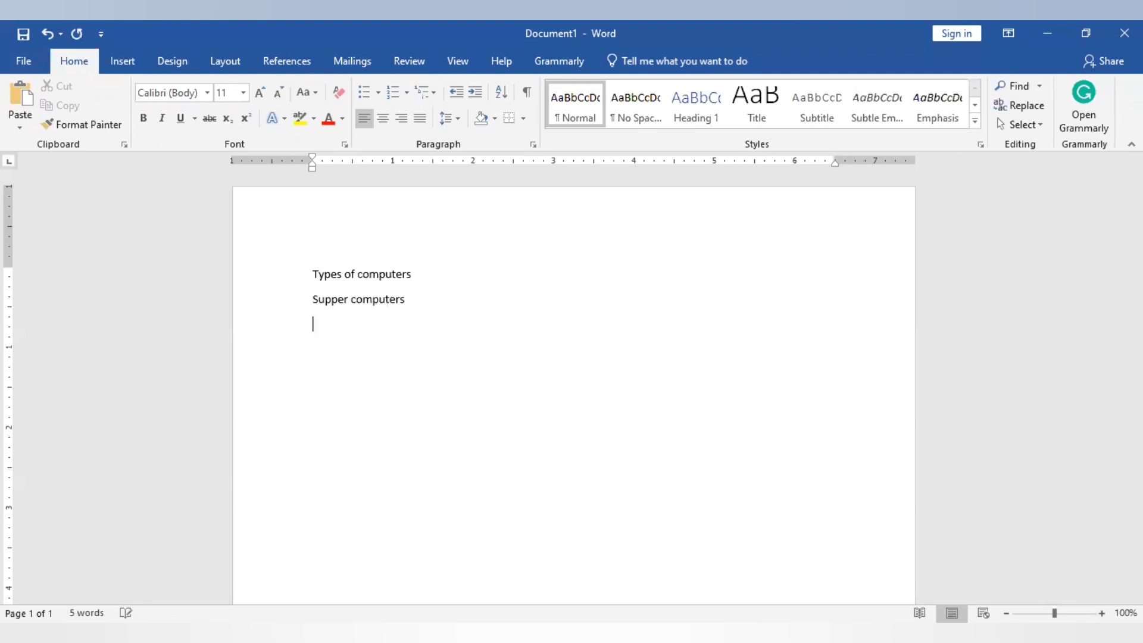
# - Add a third line for analog computers and correct its first word to "Analog" with the spelling suggestion
pyautogui.write('anolog c')
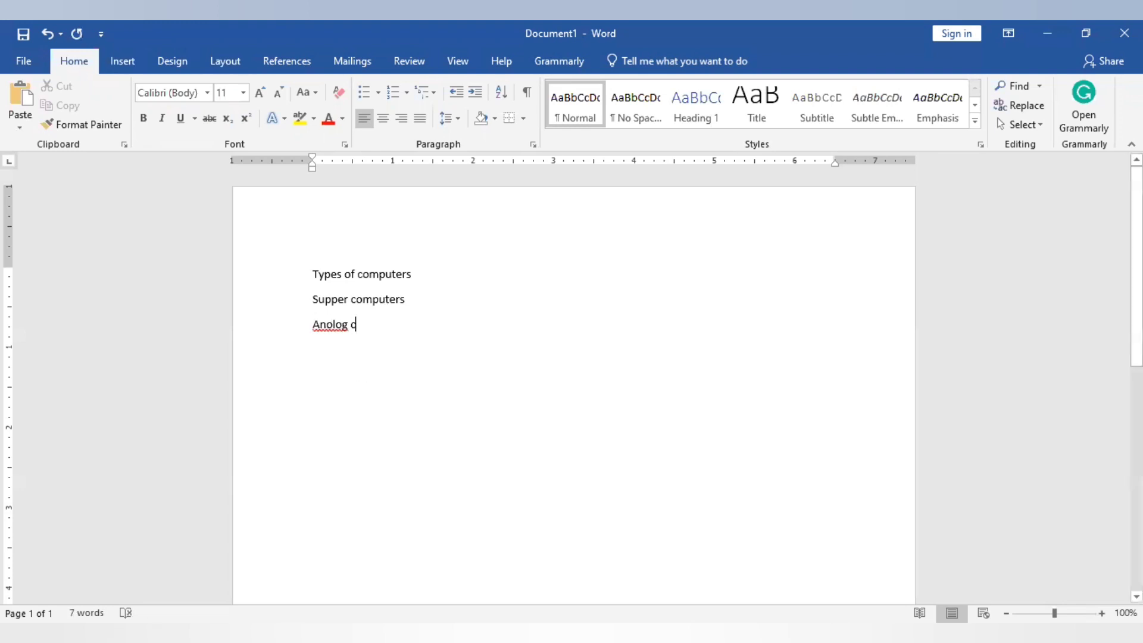
pyautogui.write('omputers')
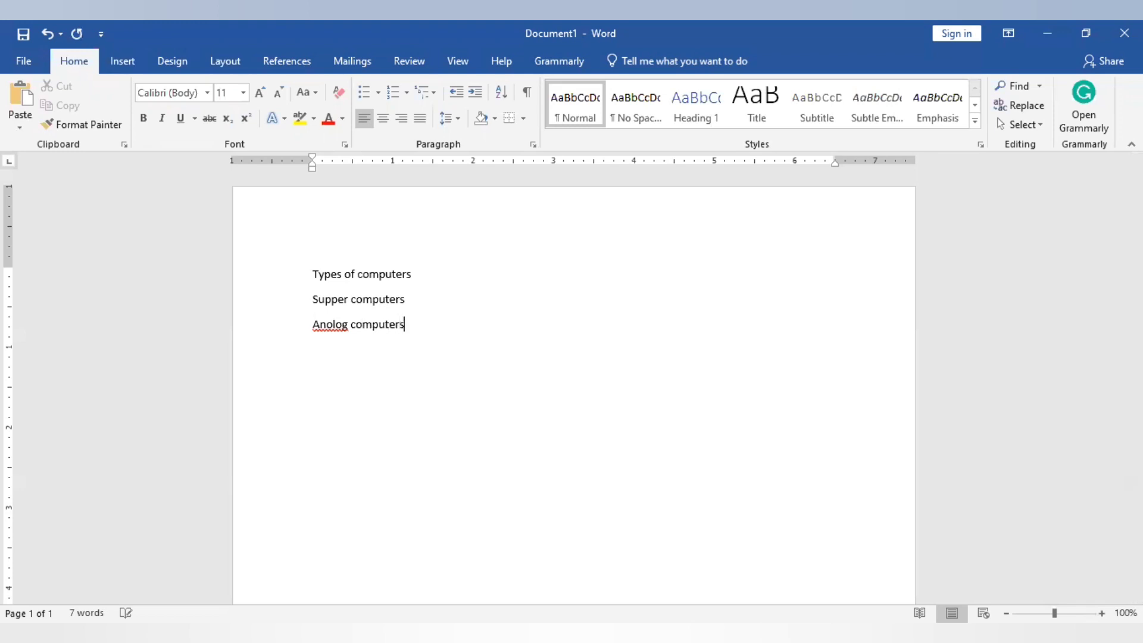
pyautogui.press('Return')
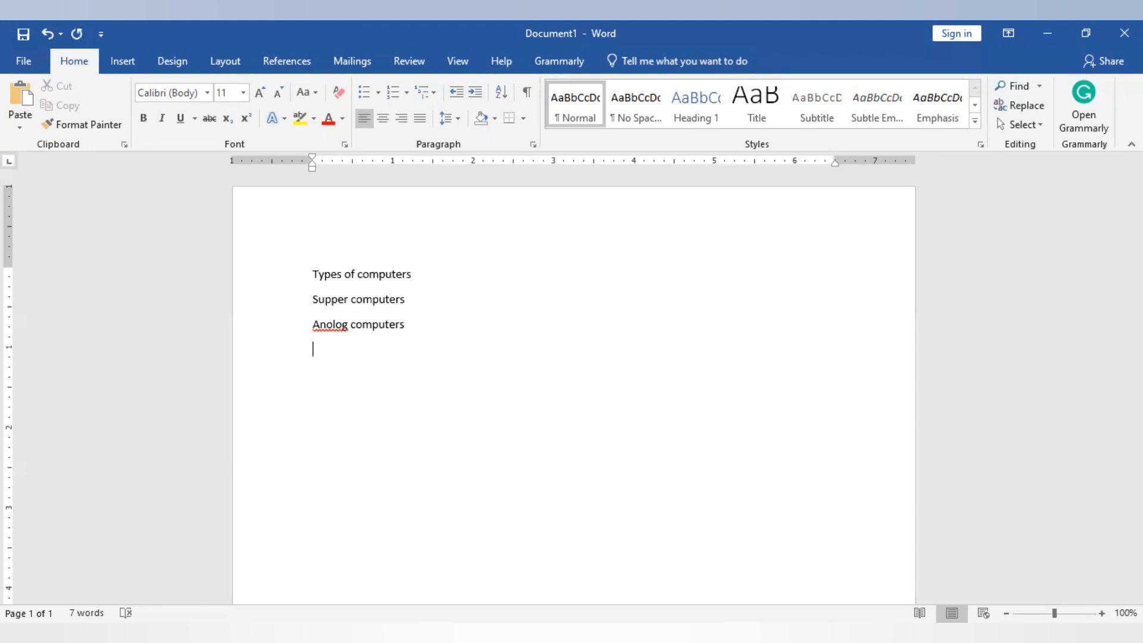
pyautogui.rightClick(334, 326)
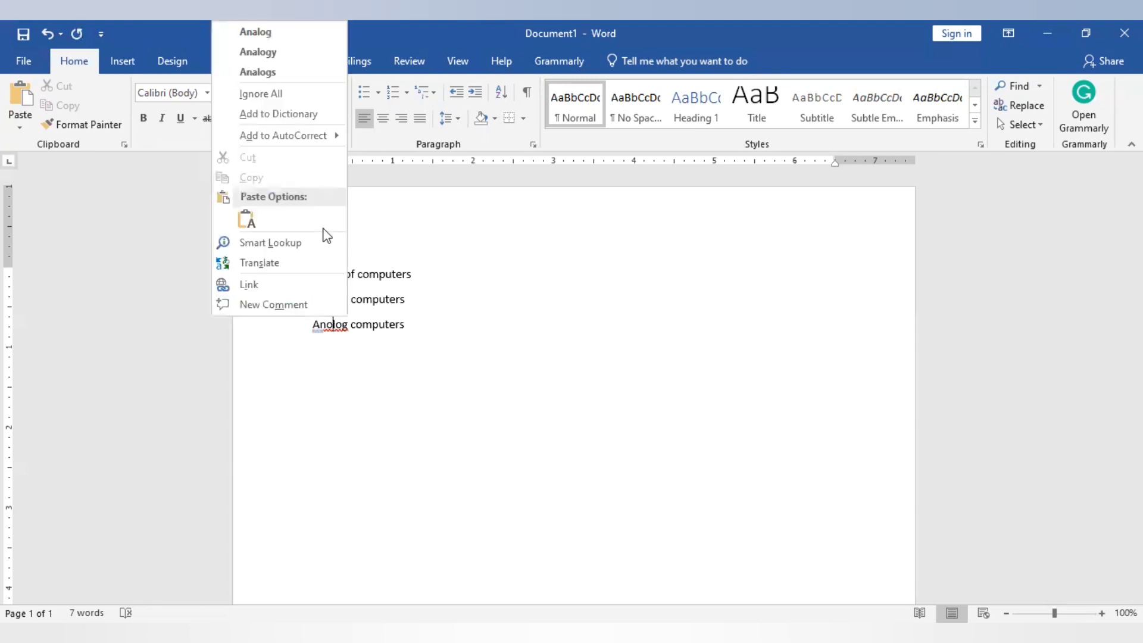
pyautogui.click(287, 41)
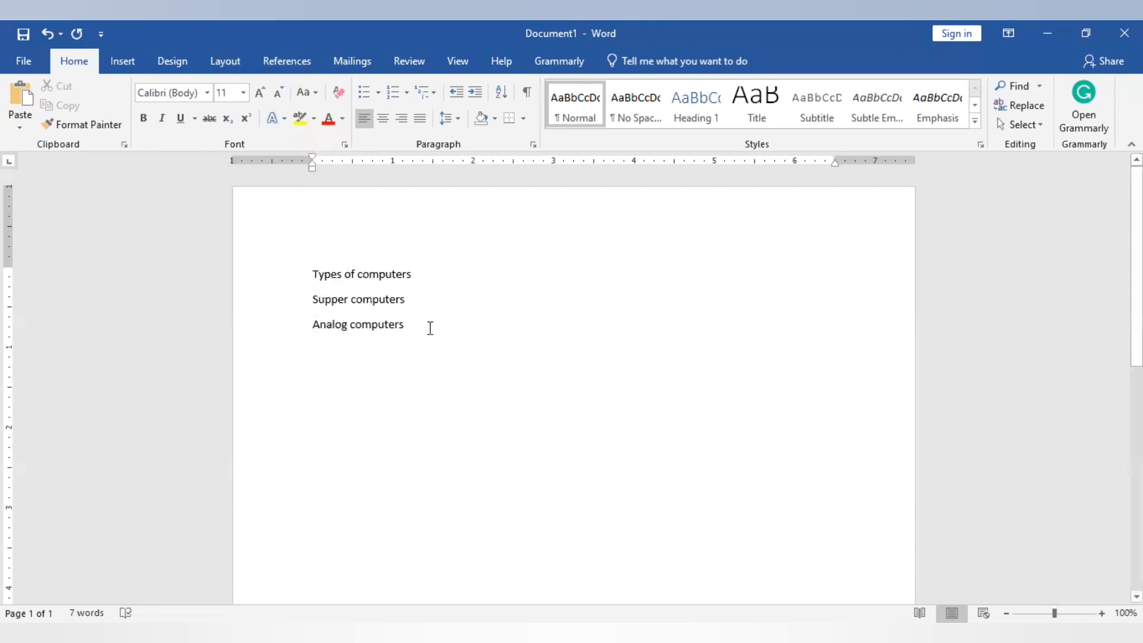
# - Add the lines "Mini computers" and "Micro computers" below "Analog computers"
pyautogui.click(429, 327)
pyautogui.press('Return')
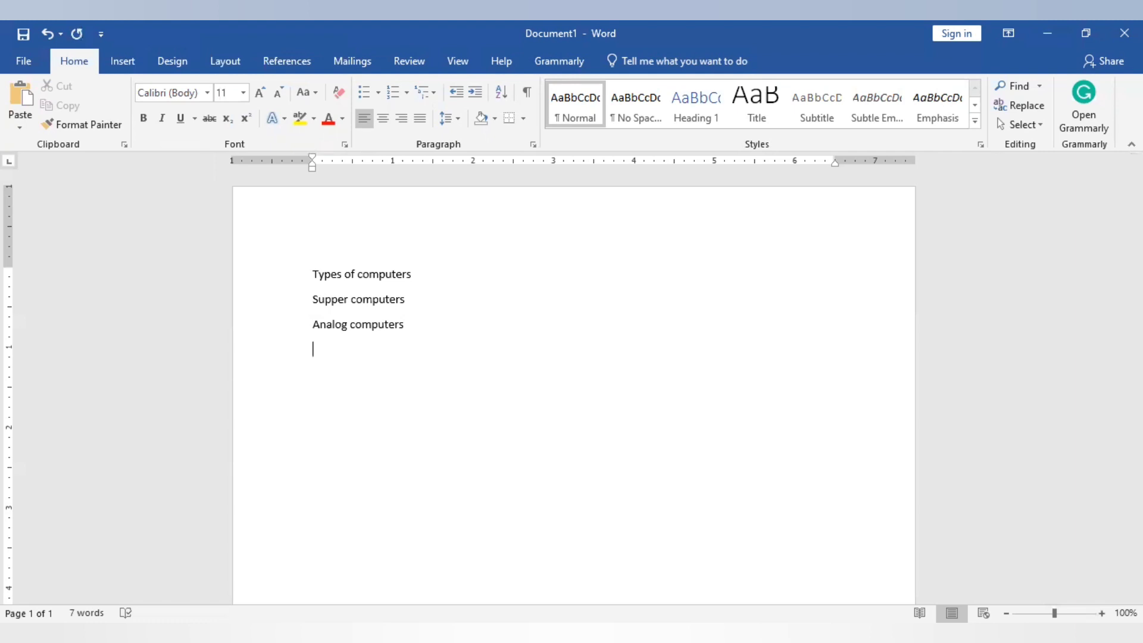
pyautogui.write('Mini computers')
pyautogui.press('Return')
pyautogui.write('Micro')
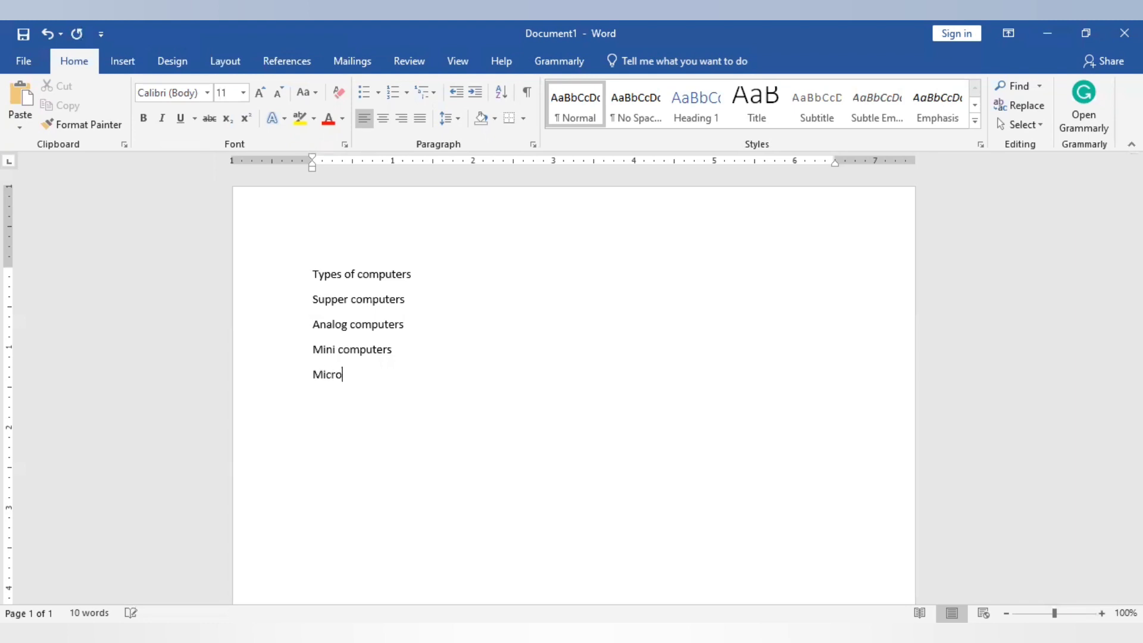
pyautogui.write(' computers')
# - Start saving the document to a browsed location and name the file "Test doc"
pyautogui.click(21, 61)
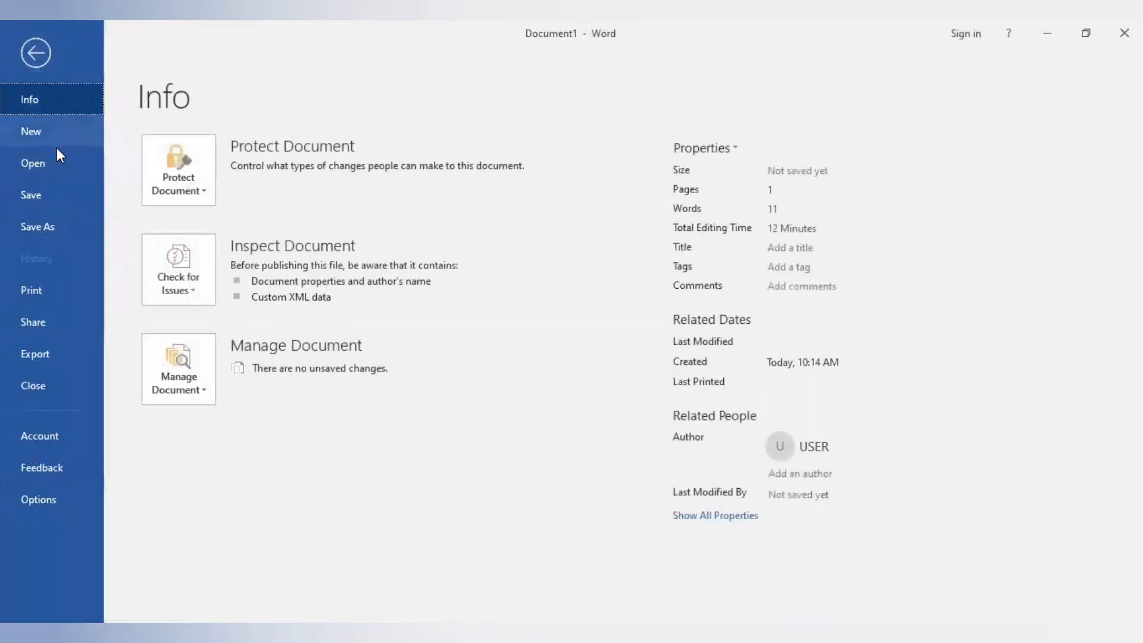
pyautogui.click(27, 228)
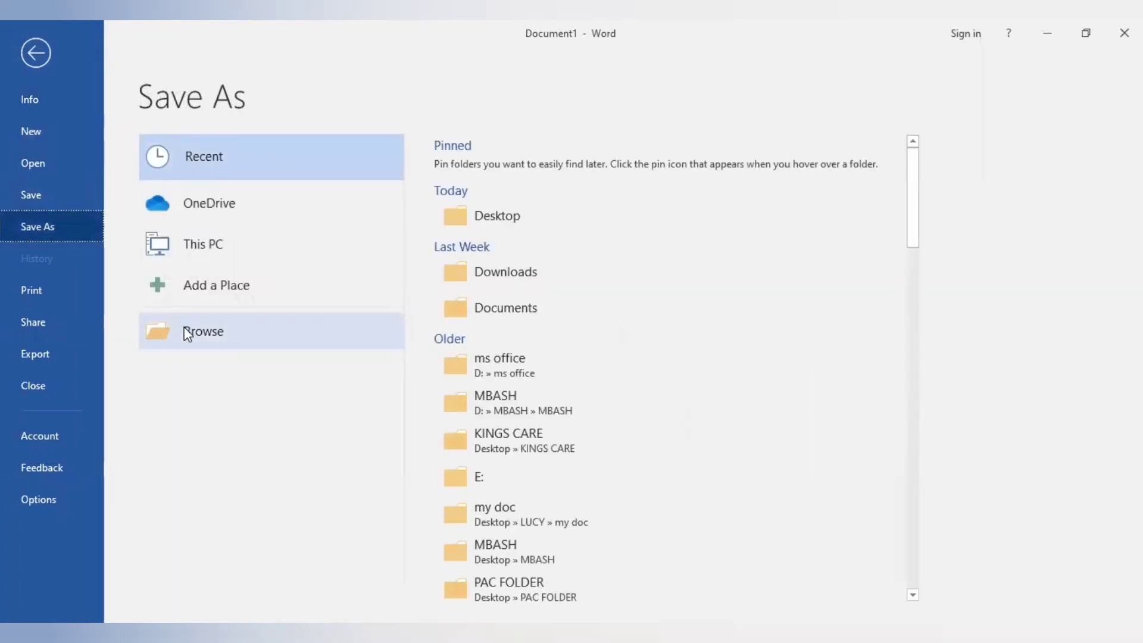
pyautogui.click(188, 332)
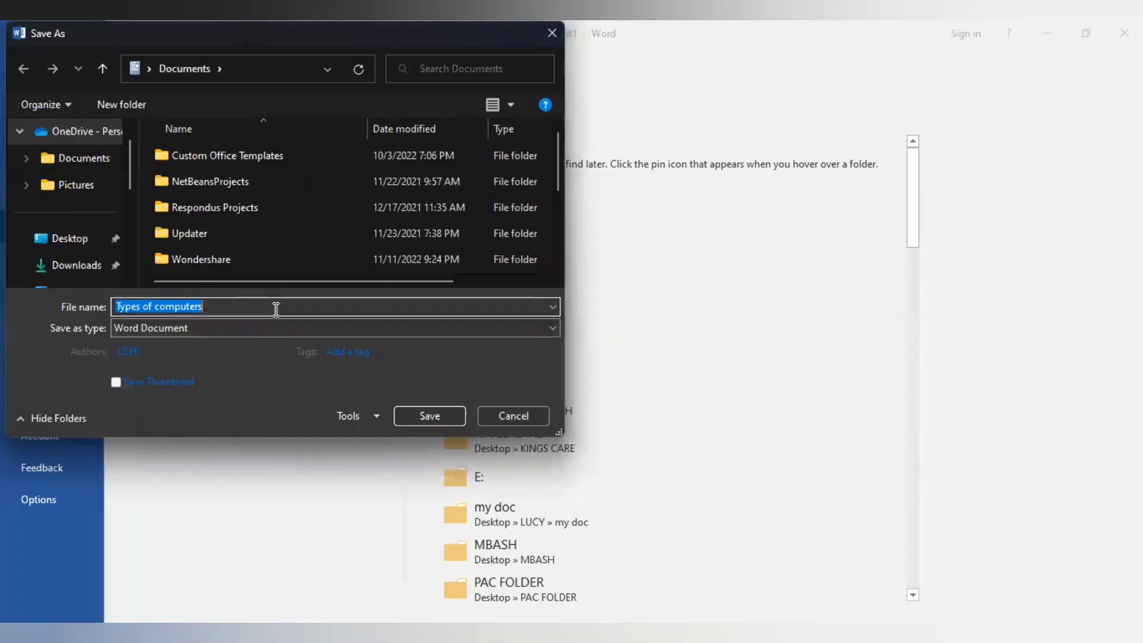
pyautogui.write('Test')
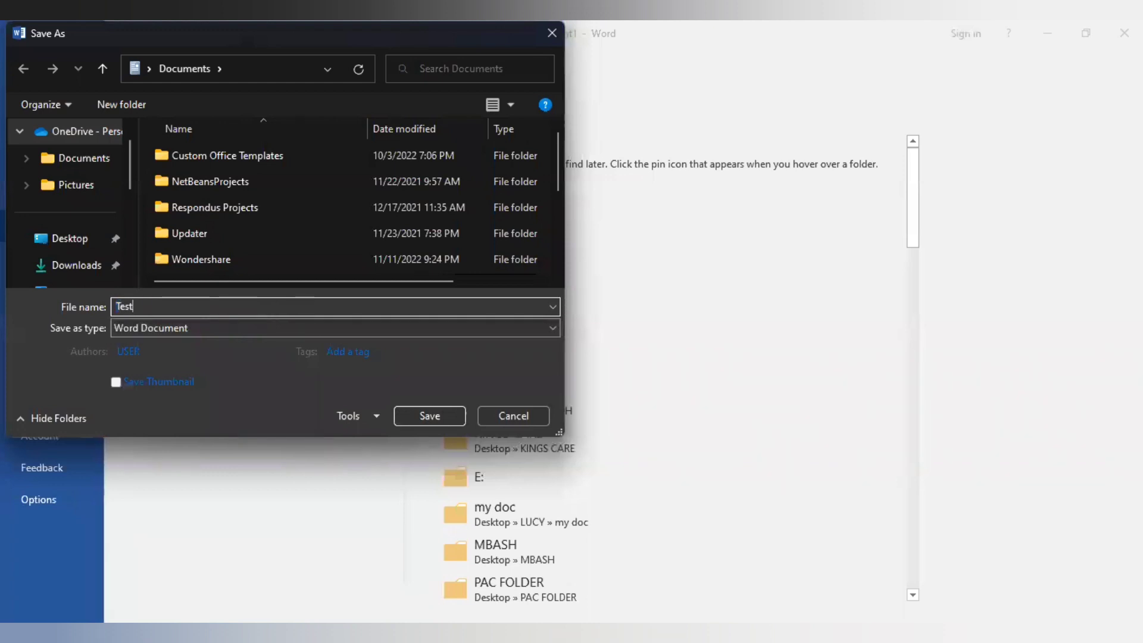
pyautogui.write(' docume')
pyautogui.write('s')
pyautogui.press('BackSpace')
pyautogui.press('BackSpace')
pyautogui.press('BackSpace')
pyautogui.press('BackSpace')
pyautogui.press('BackSpace')
pyautogui.write('c')
# - Save the file as a Word Document in the OneDrive Documents folder
pyautogui.click(405, 329)
pyautogui.click(404, 329)
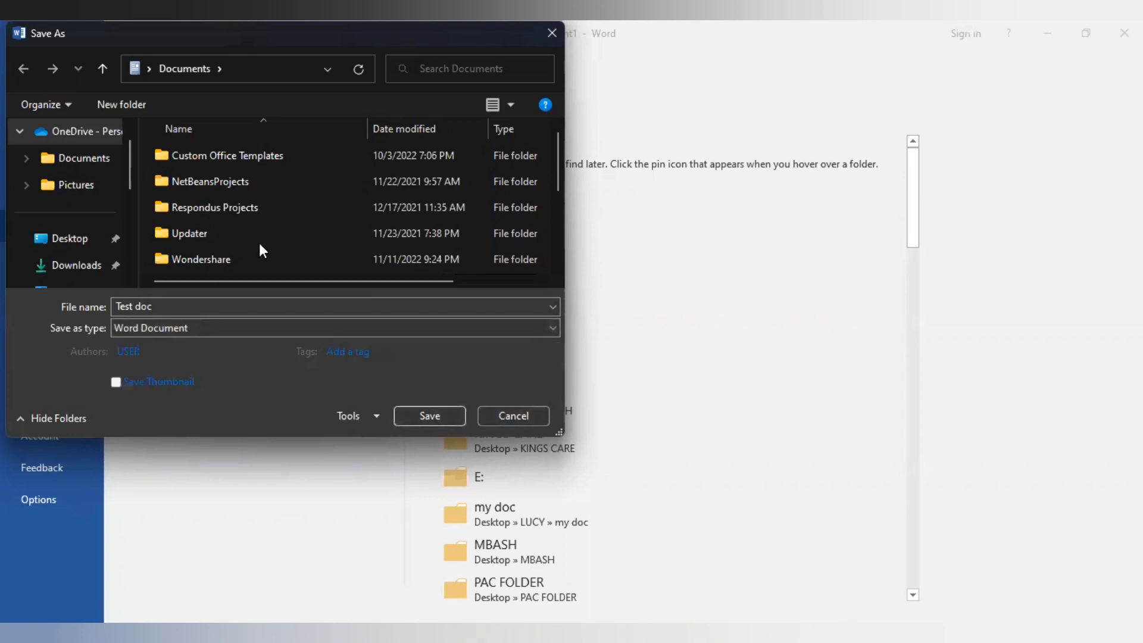
pyautogui.click(78, 164)
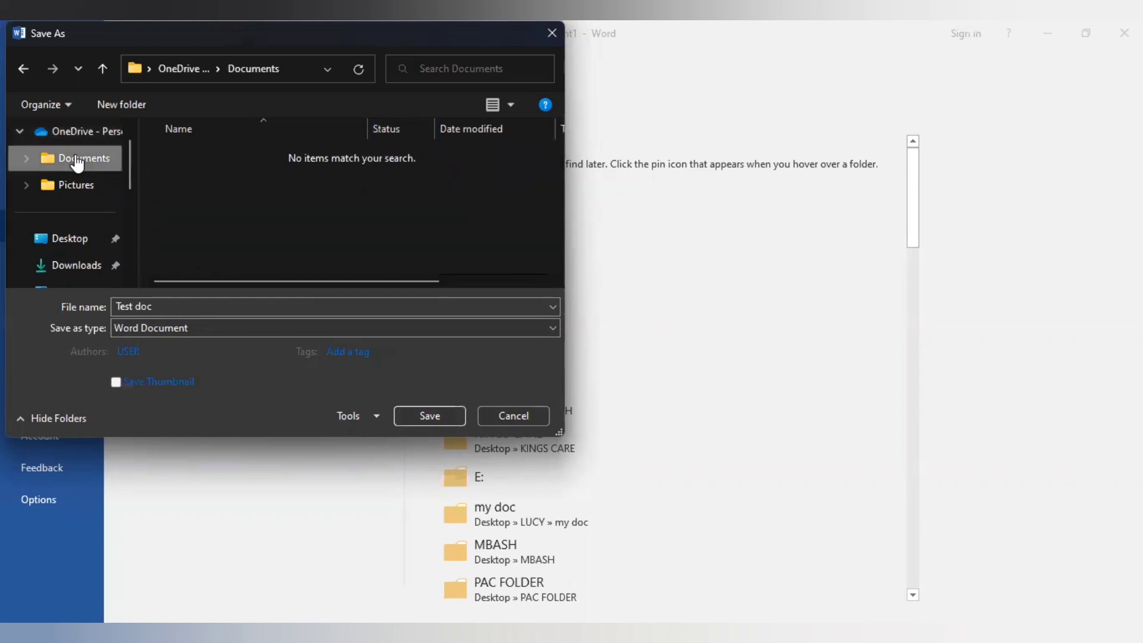
pyautogui.click(434, 416)
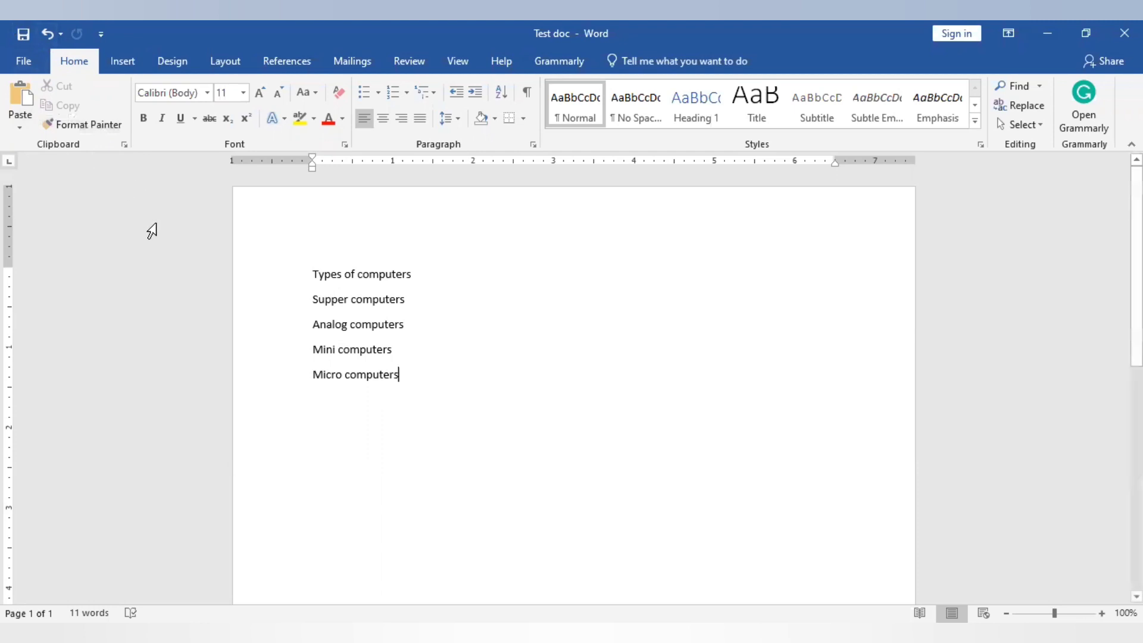
# - Make all five lines of text bold and italic
pyautogui.click(292, 263)
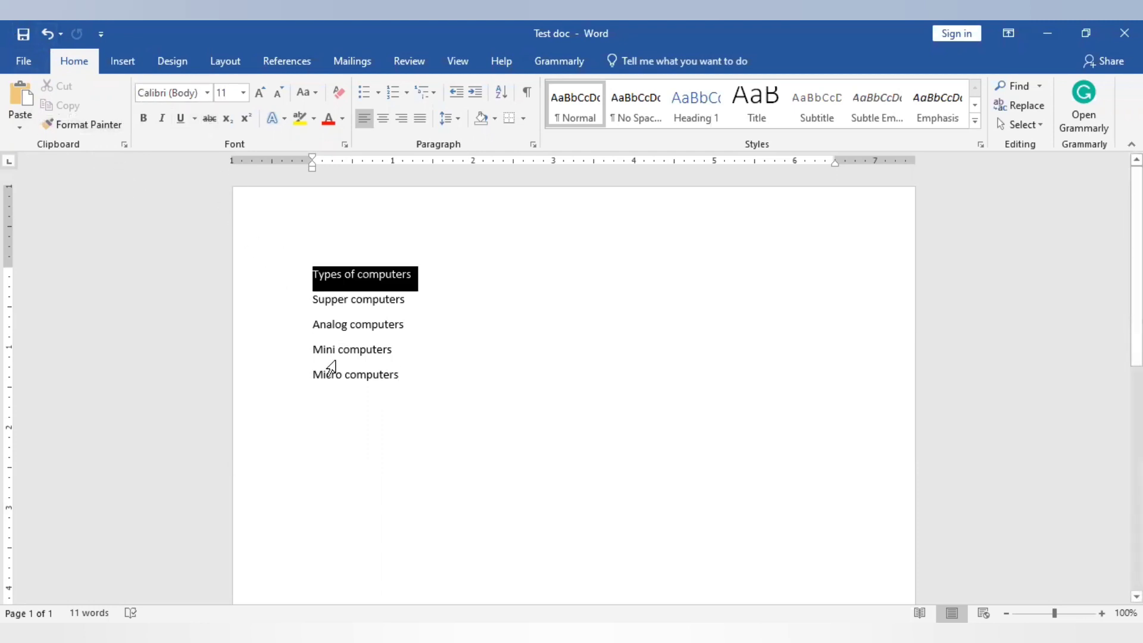
pyautogui.keyDown('shift'); pyautogui.click(362, 415); pyautogui.keyUp('shift')
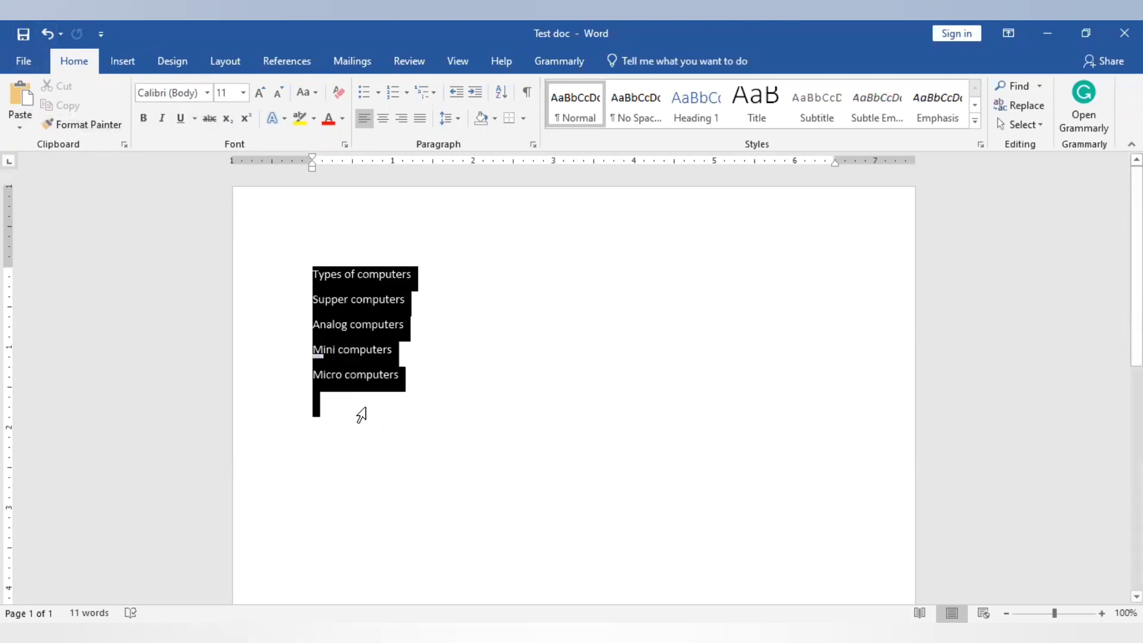
pyautogui.click(144, 119)
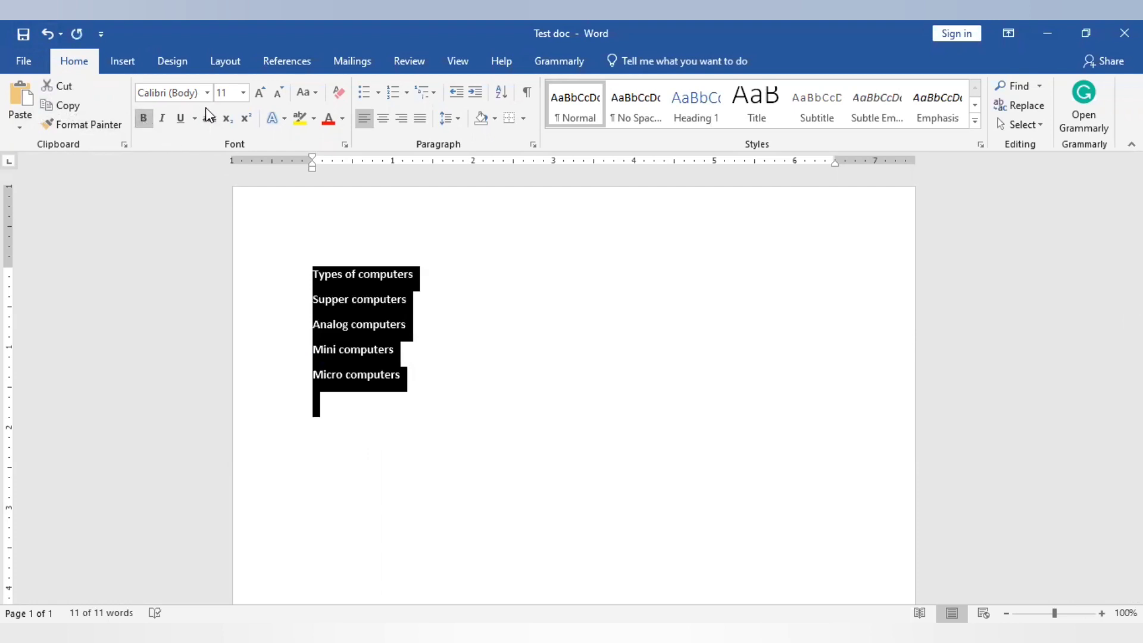
pyautogui.click(164, 124)
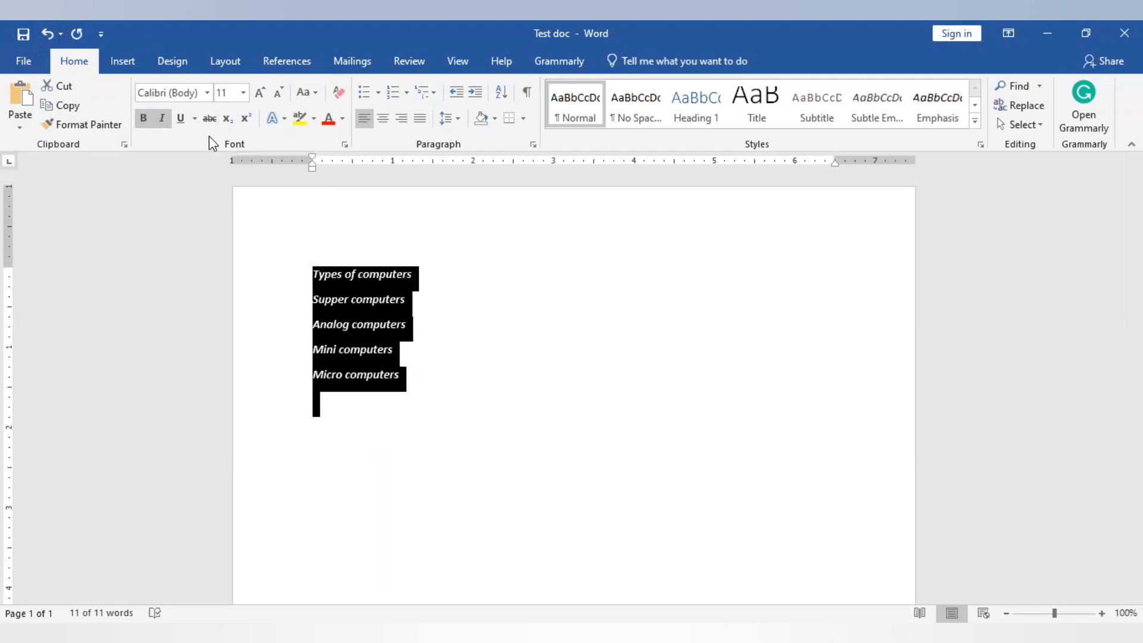
pyautogui.click(439, 338)
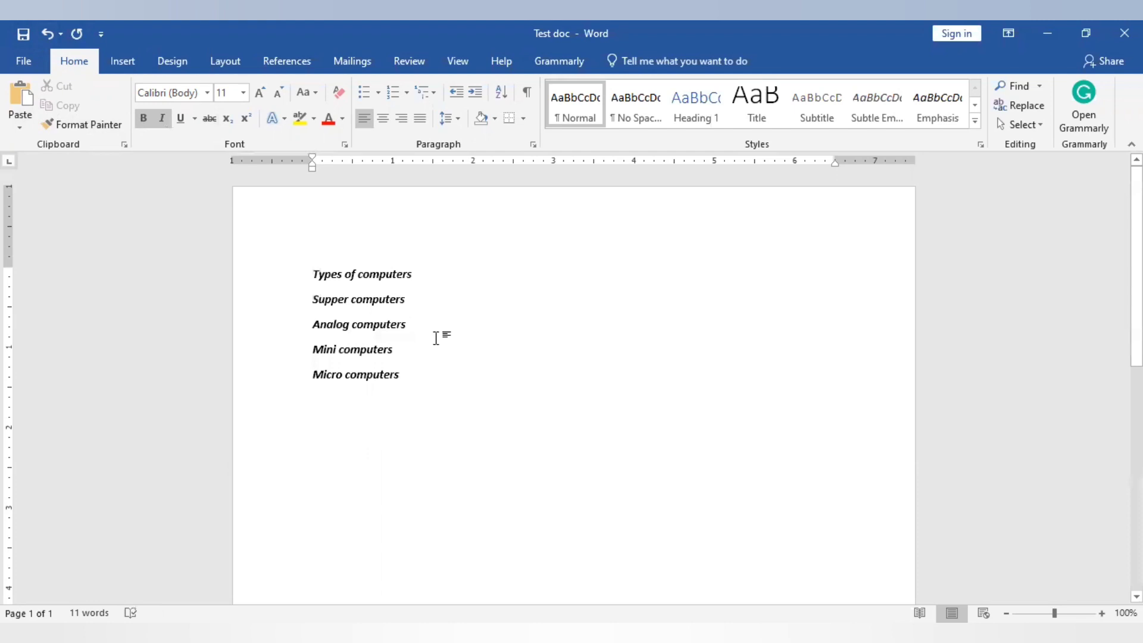
# - Underline and strike through the four lines below "Types of computers"
pyautogui.moveTo(427, 380); pyautogui.dragTo(253, 312)
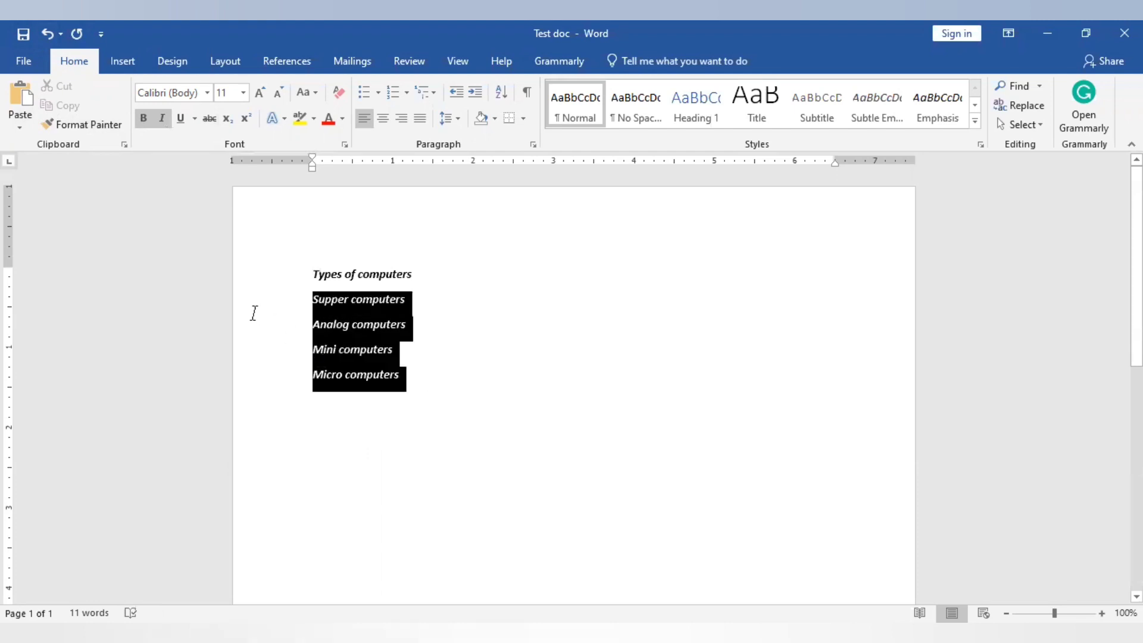
pyautogui.click(174, 118)
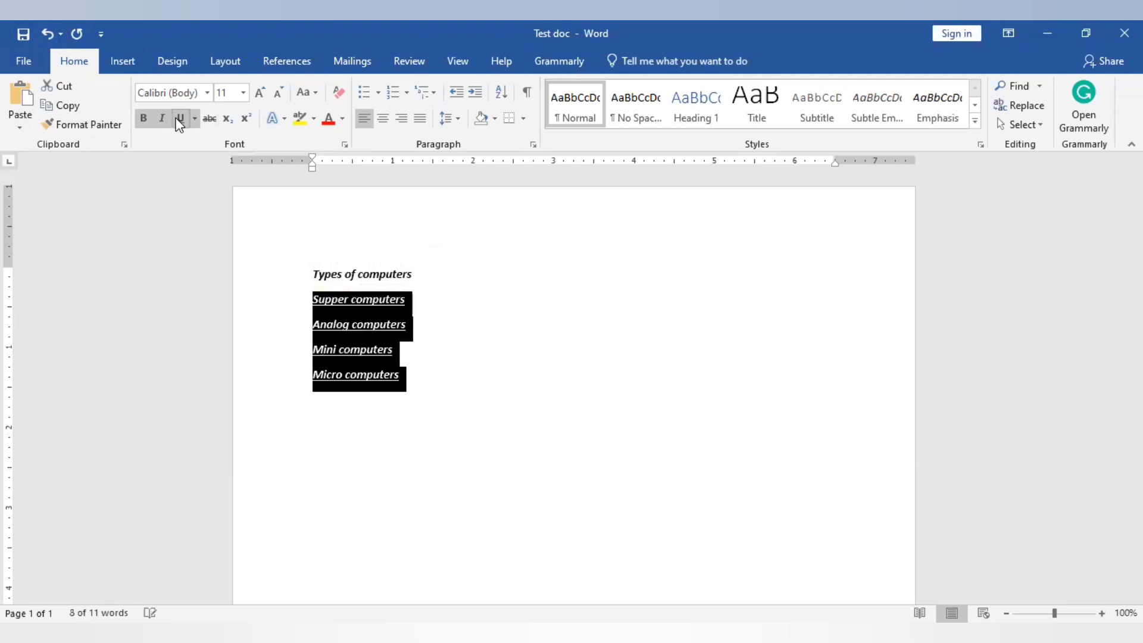
pyautogui.click(209, 118)
pyautogui.click(533, 315)
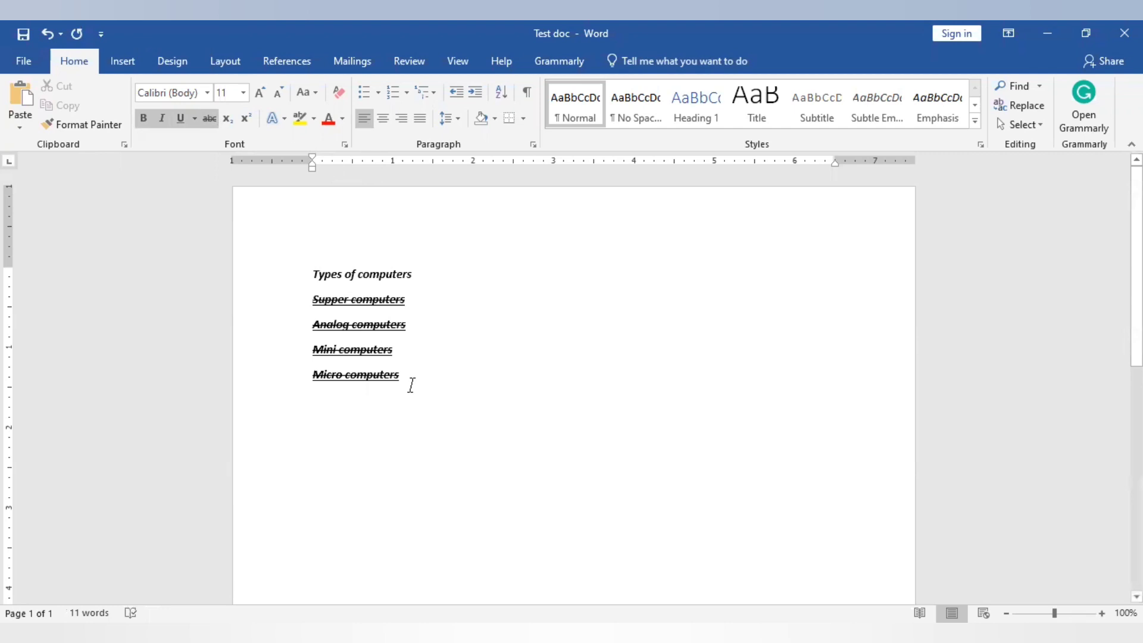
# - Remove the strikethrough, underline, italic and bold formatting from the four lines below "Types of computers"
pyautogui.moveTo(411, 392); pyautogui.dragTo(294, 309)
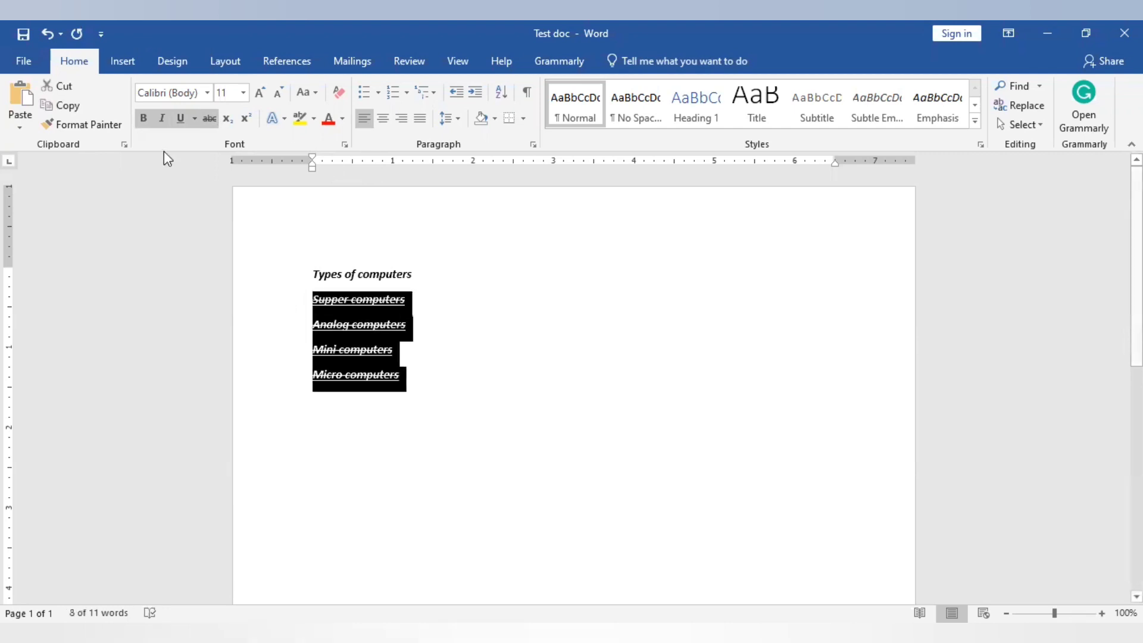
pyautogui.click(206, 118)
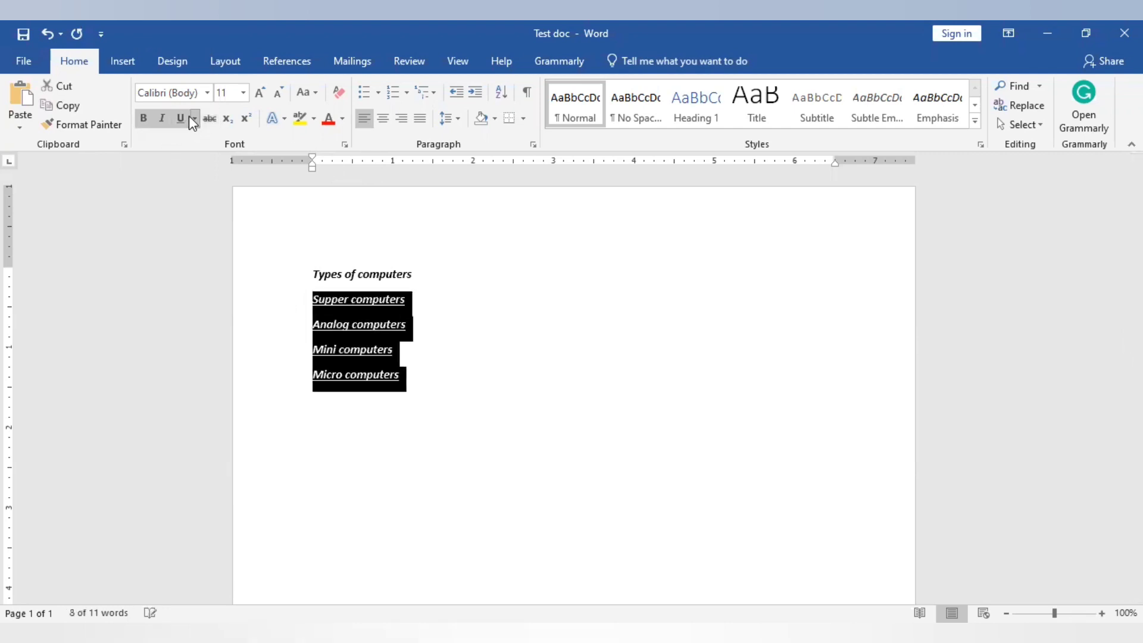
pyautogui.click(181, 118)
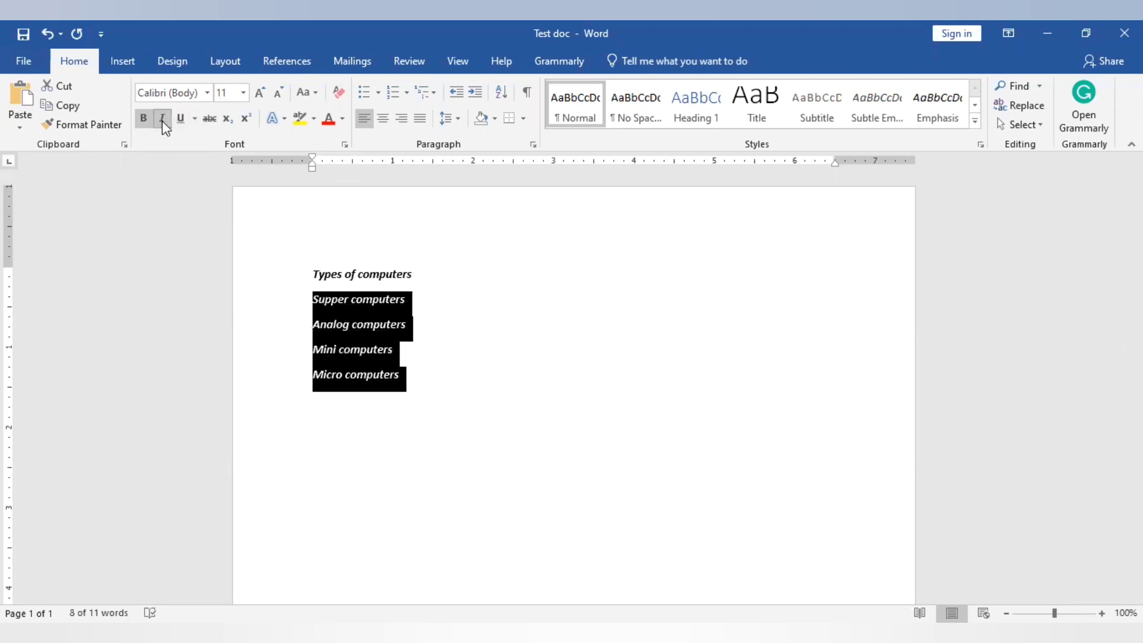
pyautogui.click(163, 119)
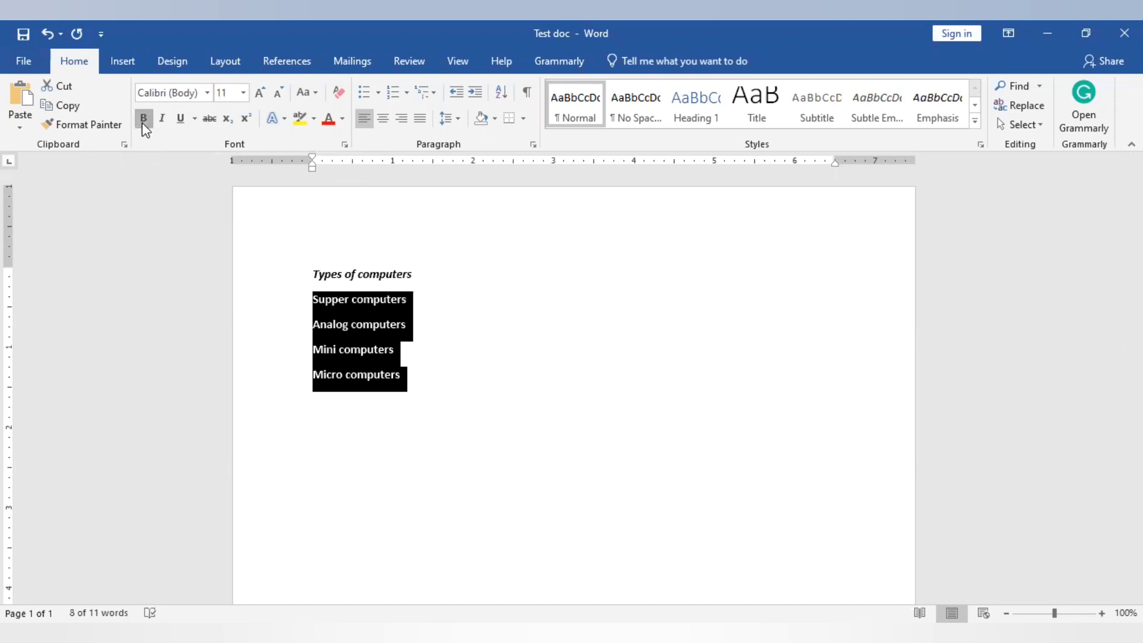
pyautogui.click(144, 118)
pyautogui.click(479, 377)
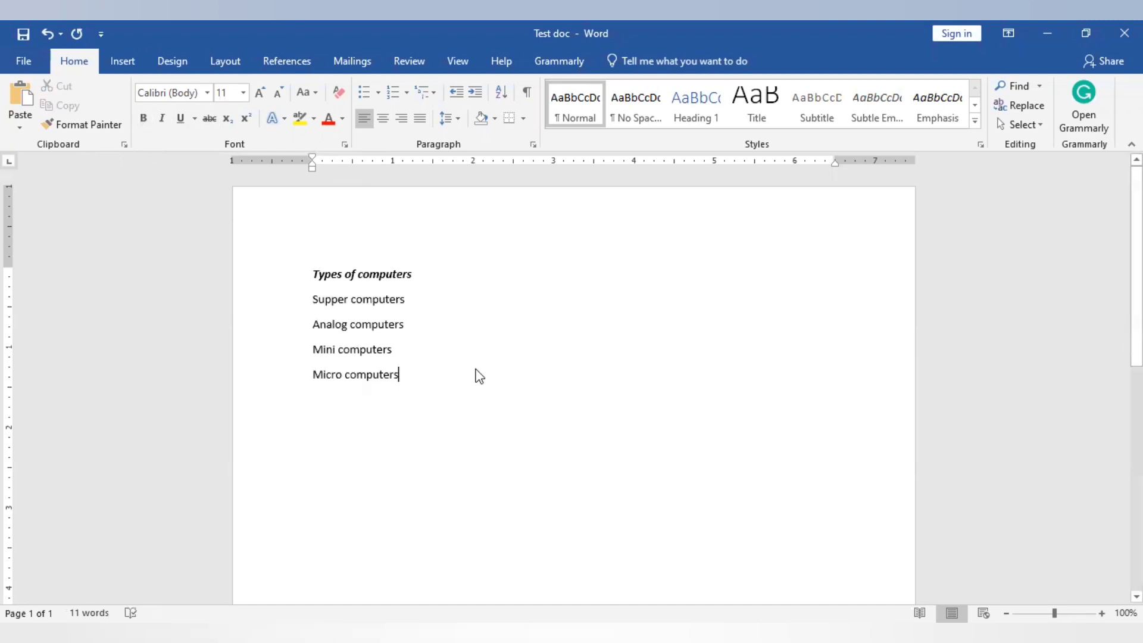
# - Remove the italic formatting from the "Types of computers" line
pyautogui.moveTo(425, 278); pyautogui.dragTo(289, 278)
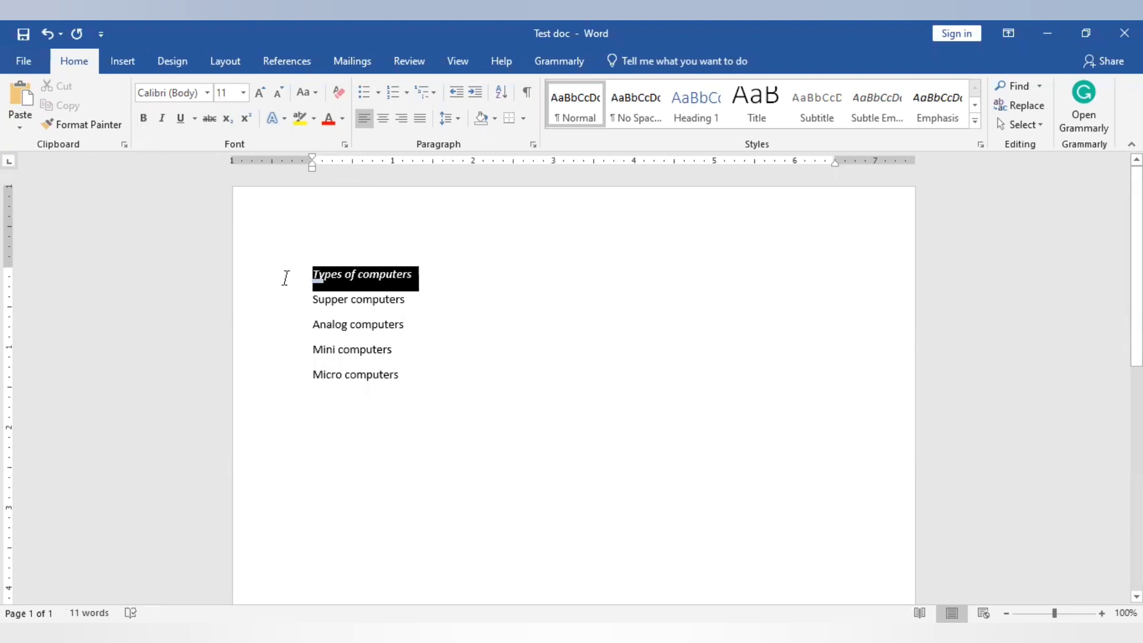
pyautogui.click(162, 118)
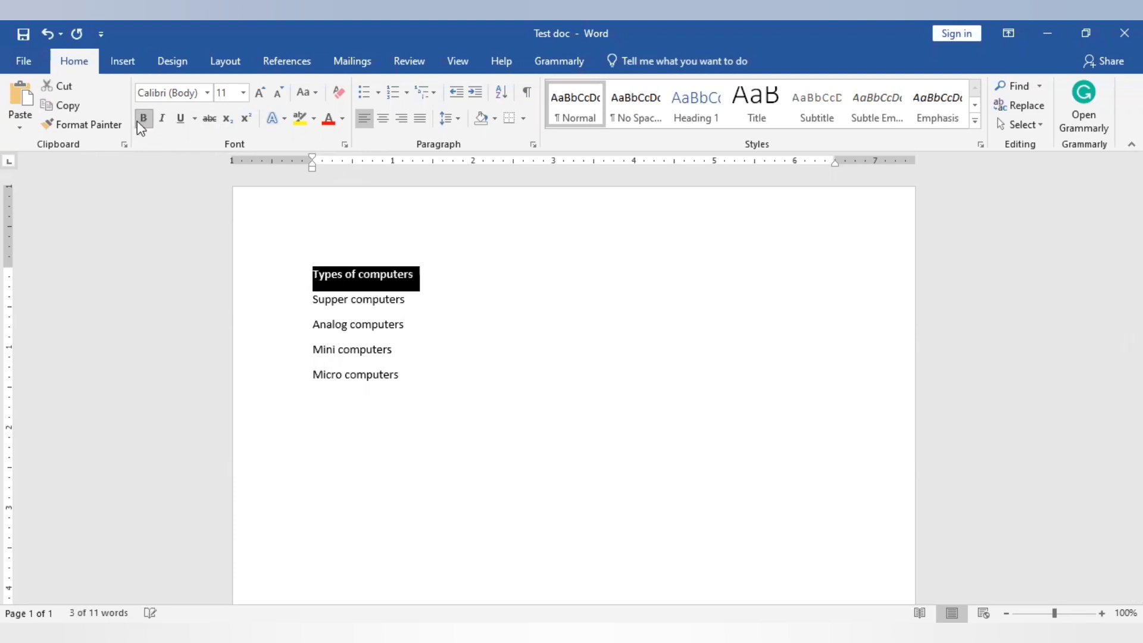
pyautogui.click(472, 281)
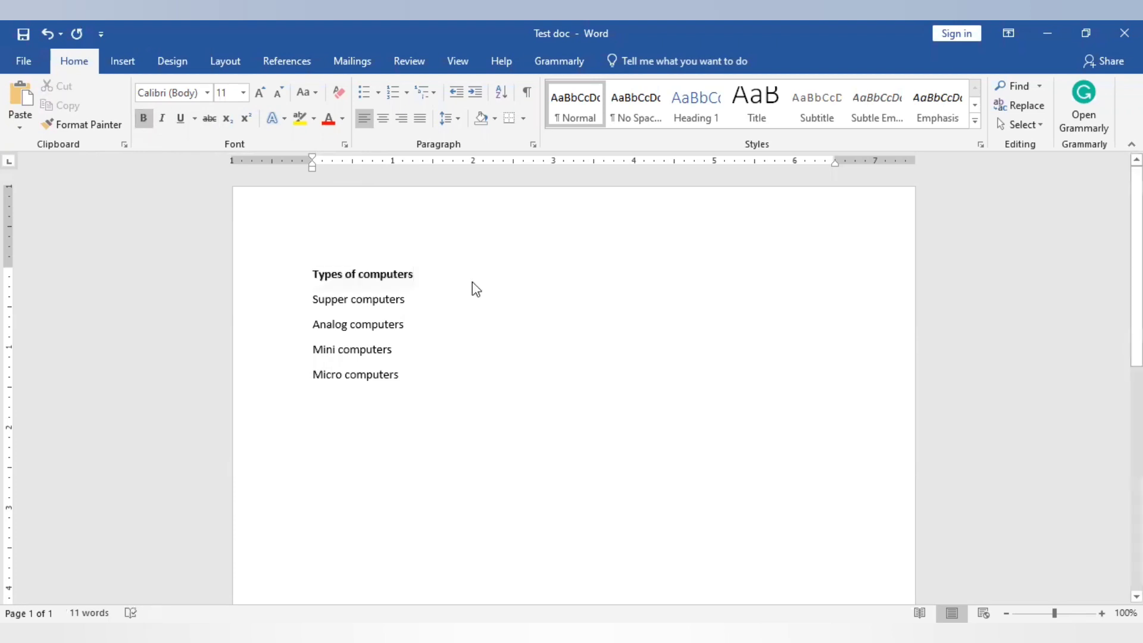
# - Change the font of all five lines to Arial Black
pyautogui.click(425, 398)
pyautogui.moveTo(415, 362); pyautogui.dragTo(271, 283)
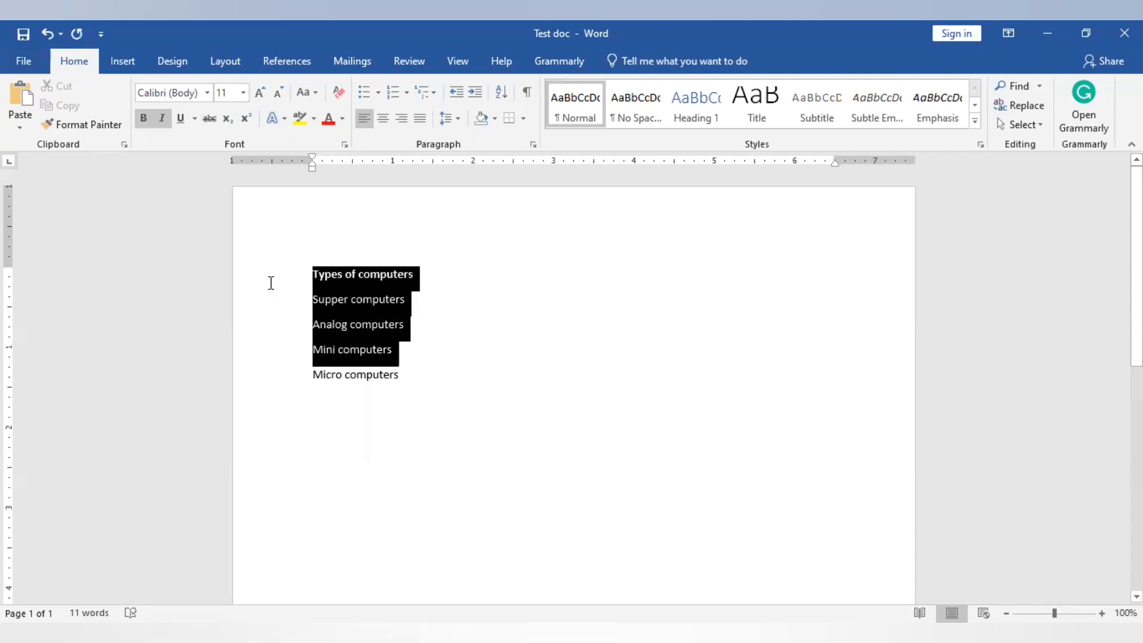
pyautogui.click(411, 377)
pyautogui.moveTo(410, 377); pyautogui.dragTo(230, 283)
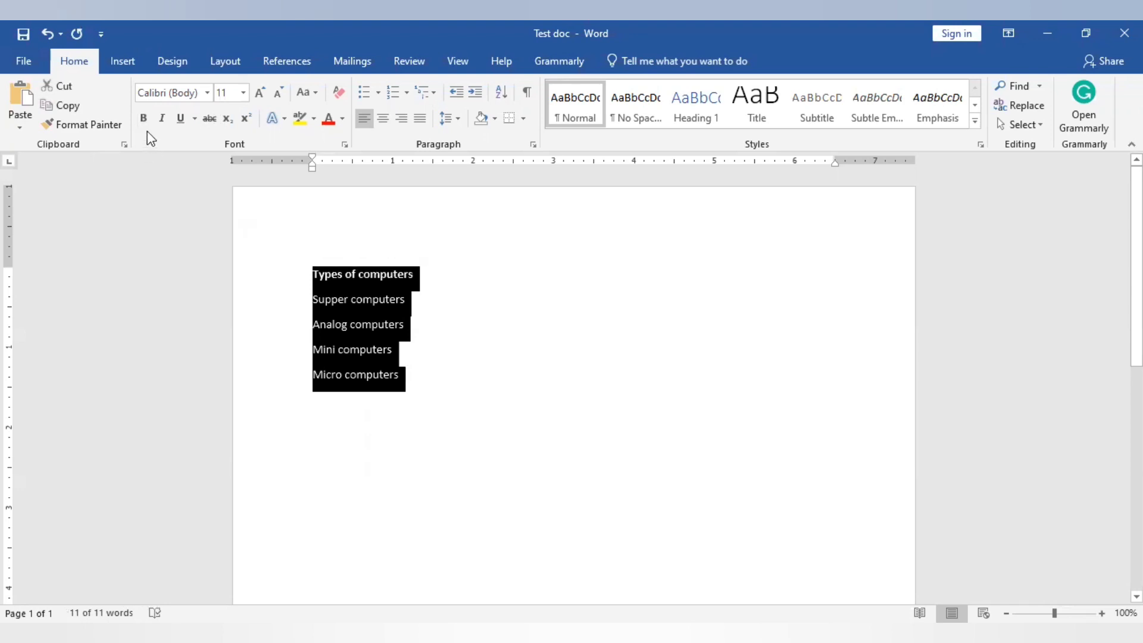
pyautogui.click(208, 92)
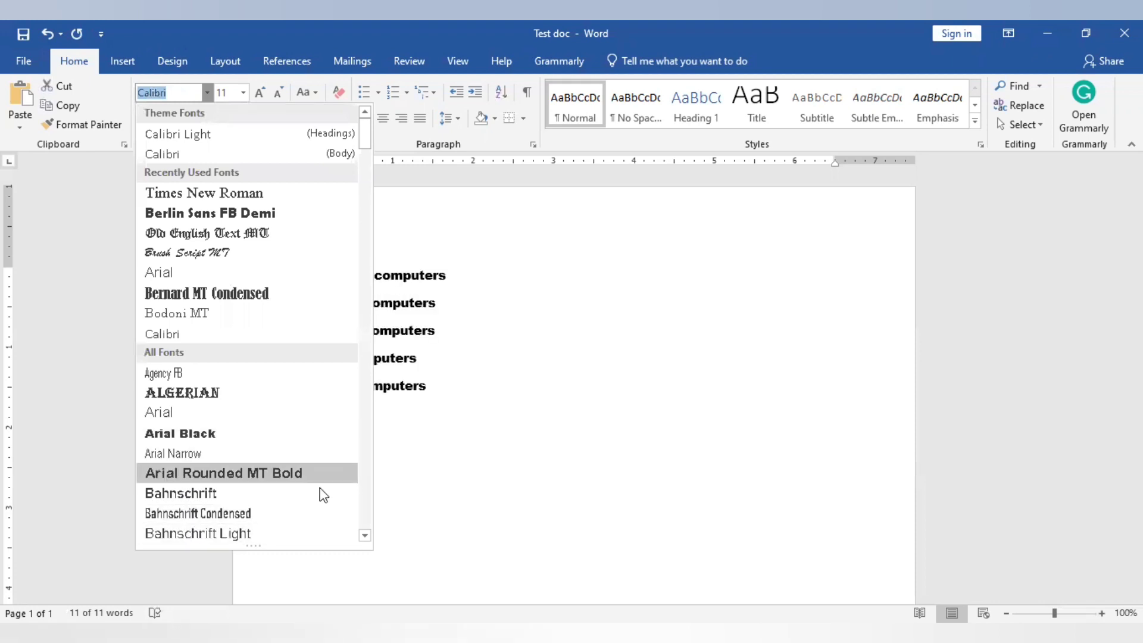
pyautogui.click(364, 536)
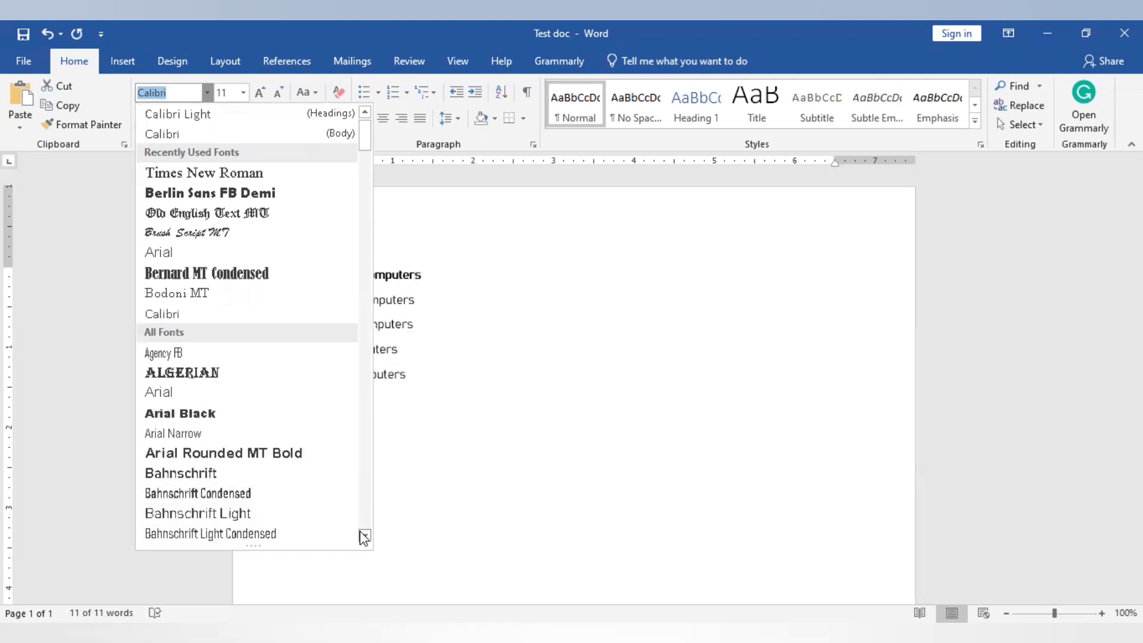
pyautogui.click(363, 536)
pyautogui.click(364, 536)
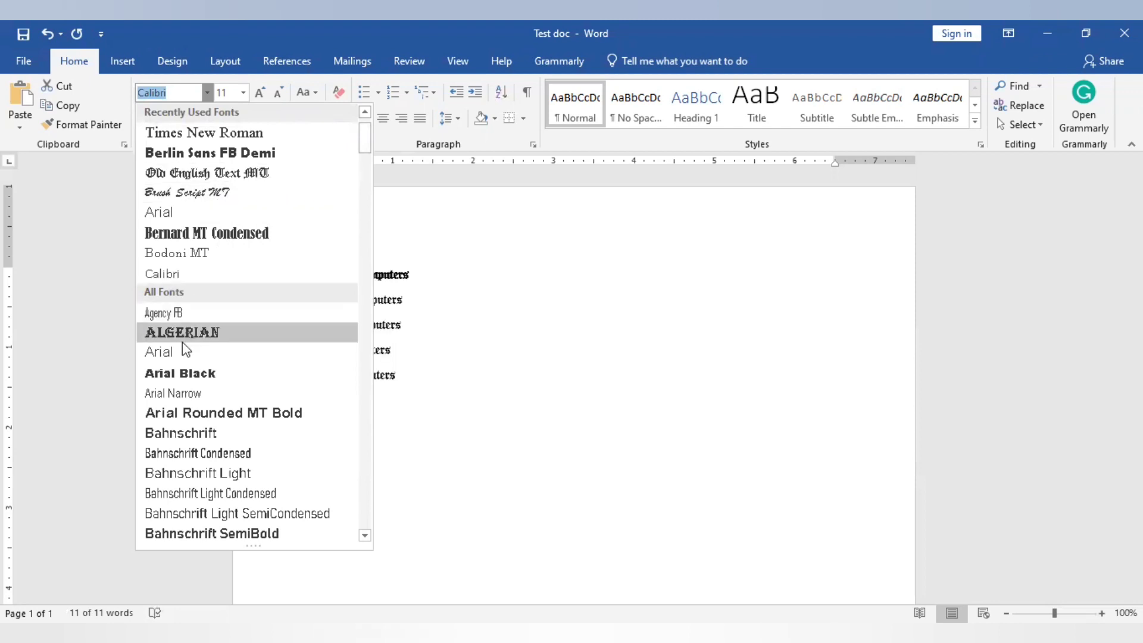
pyautogui.click(185, 375)
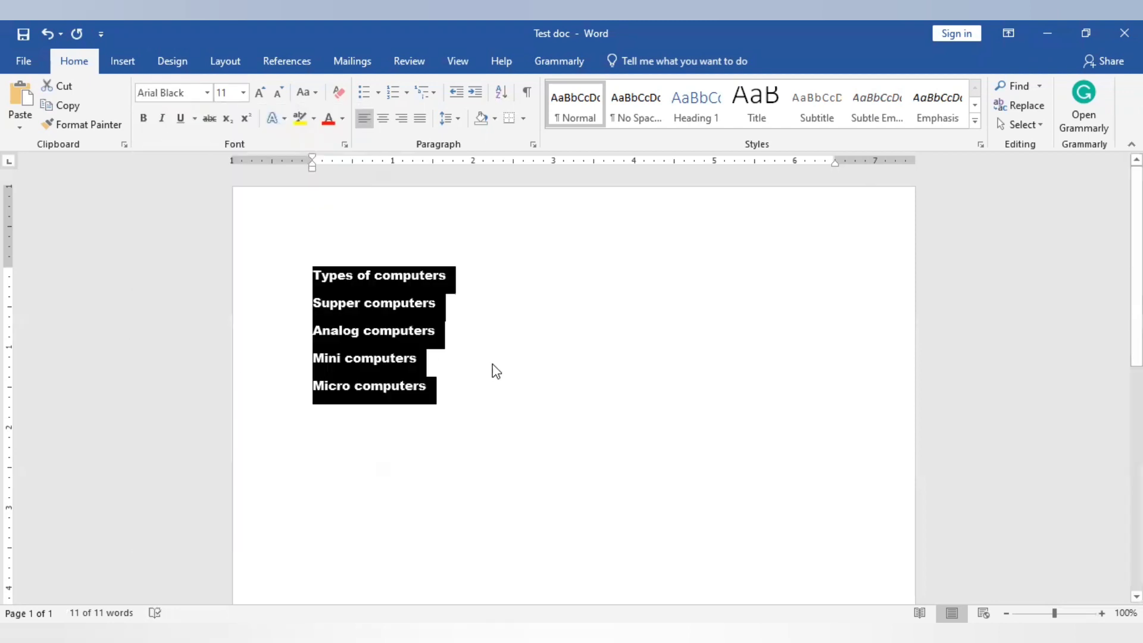
pyautogui.click(496, 370)
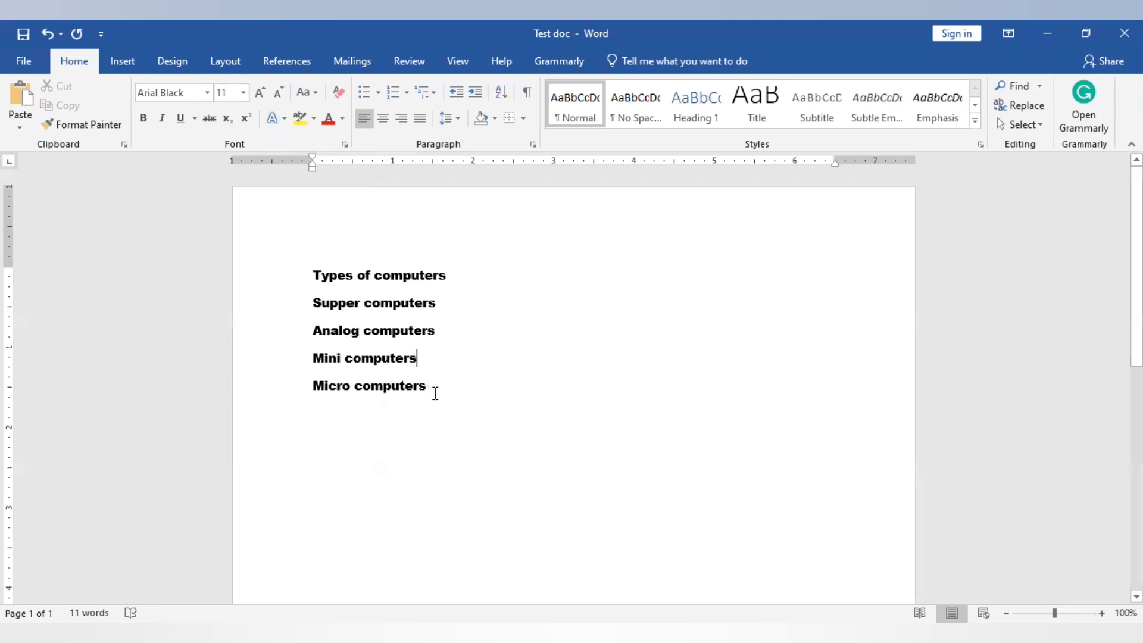
# - Change the font of the four lines below "Types of computers" to Algerian
pyautogui.moveTo(434, 391); pyautogui.dragTo(291, 318)
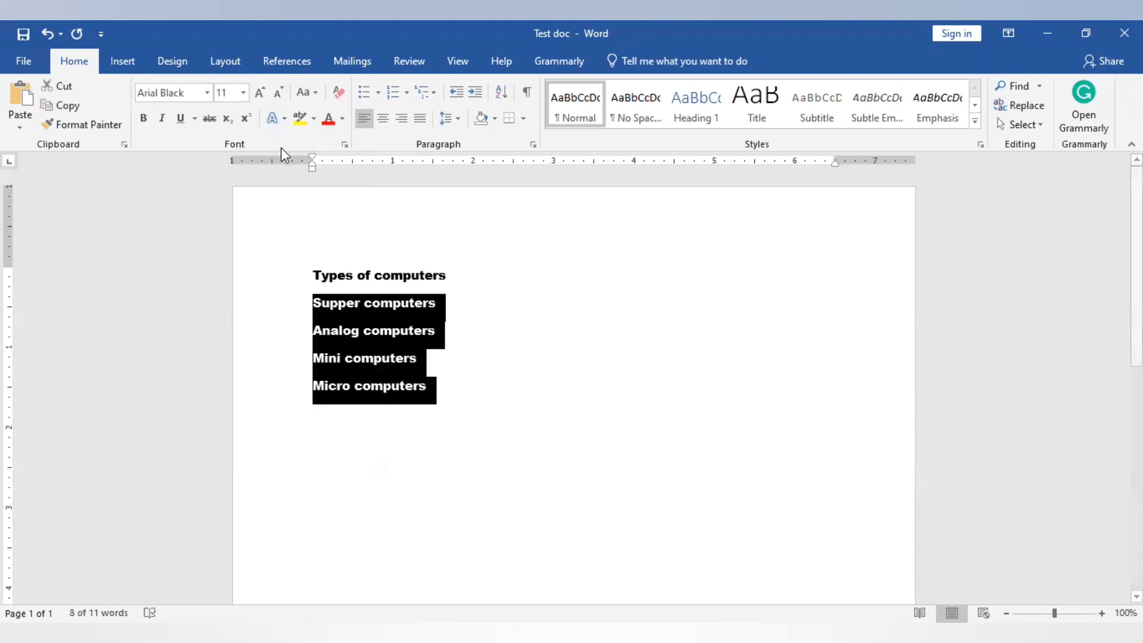
pyautogui.click(208, 92)
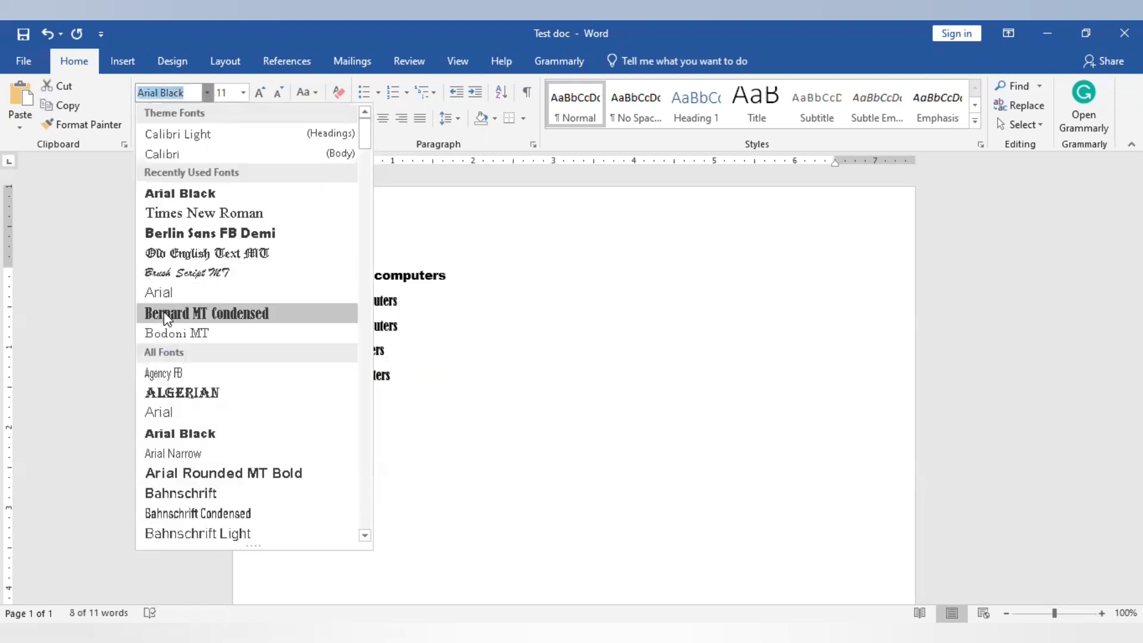
pyautogui.click(162, 393)
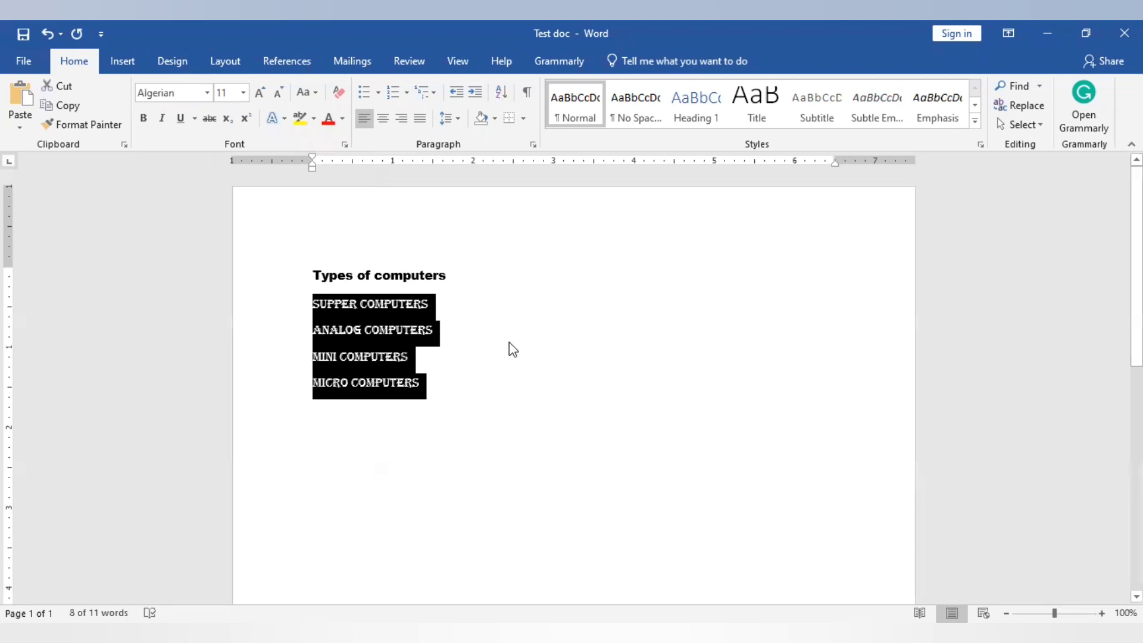
pyautogui.click(512, 348)
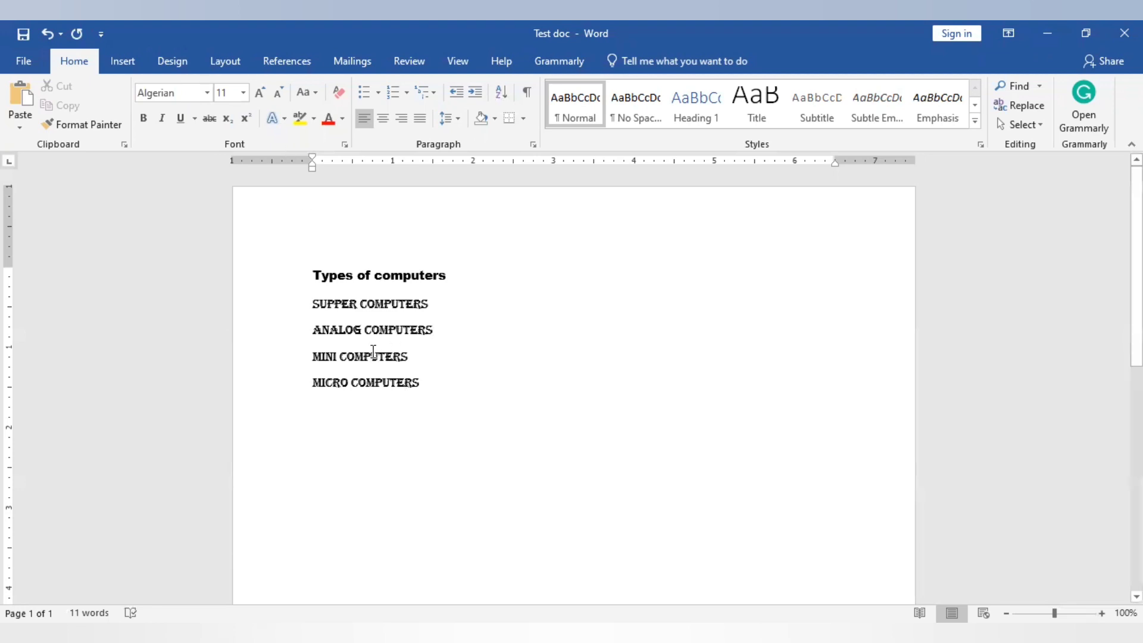
# - Set the font size of all five lines to 28 and increase it by two size increments to 48
pyautogui.hotkey('ctrl', 'a')
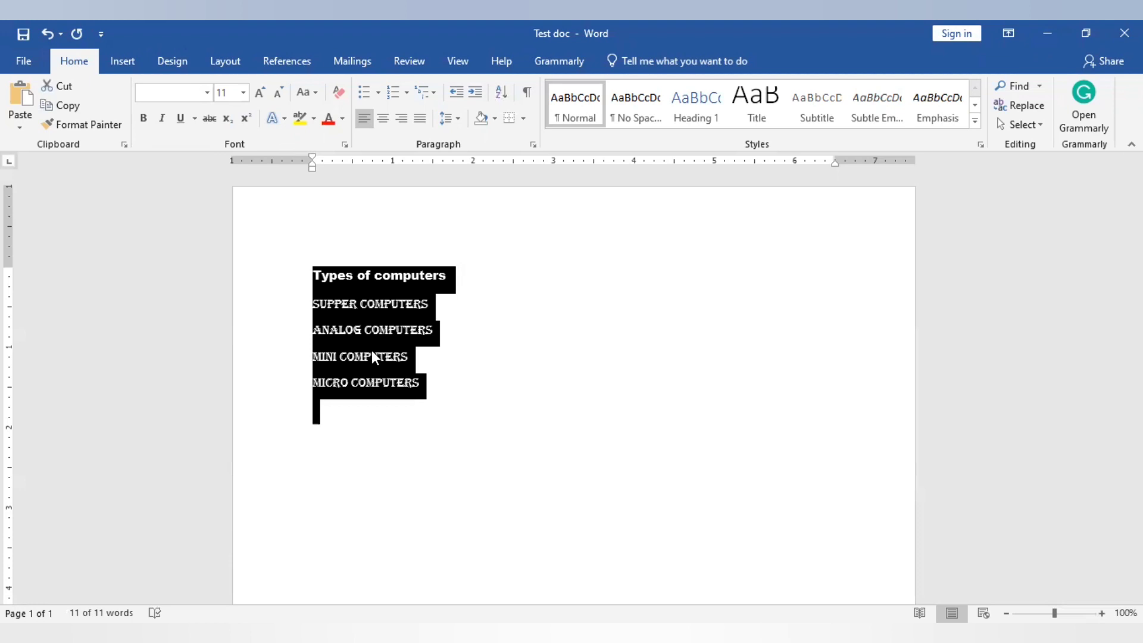
pyautogui.click(244, 92)
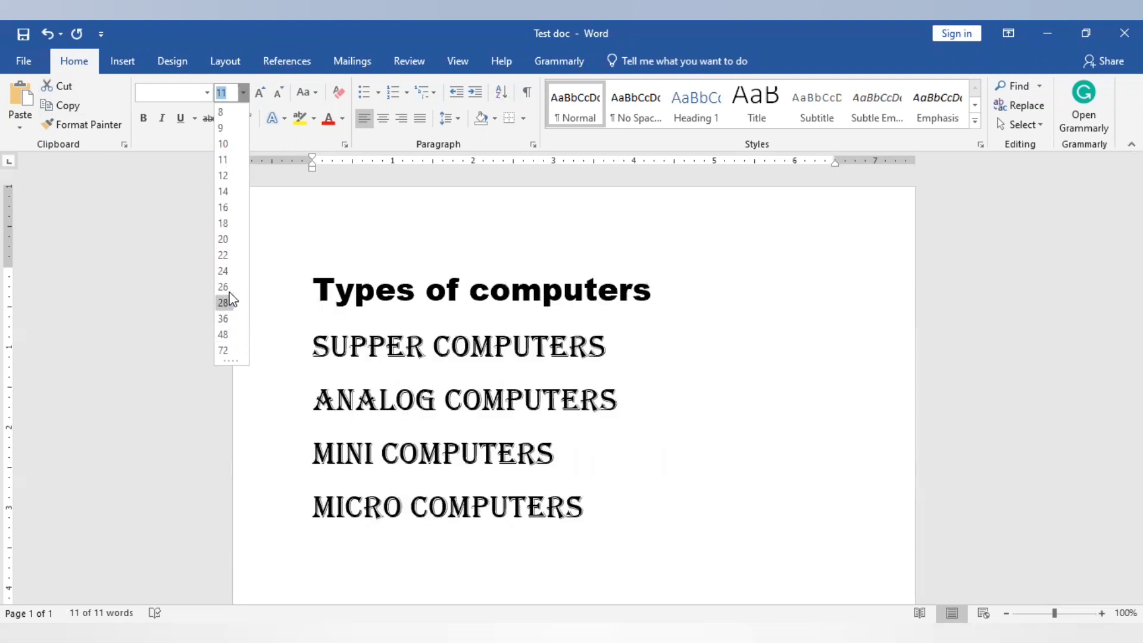
pyautogui.click(223, 302)
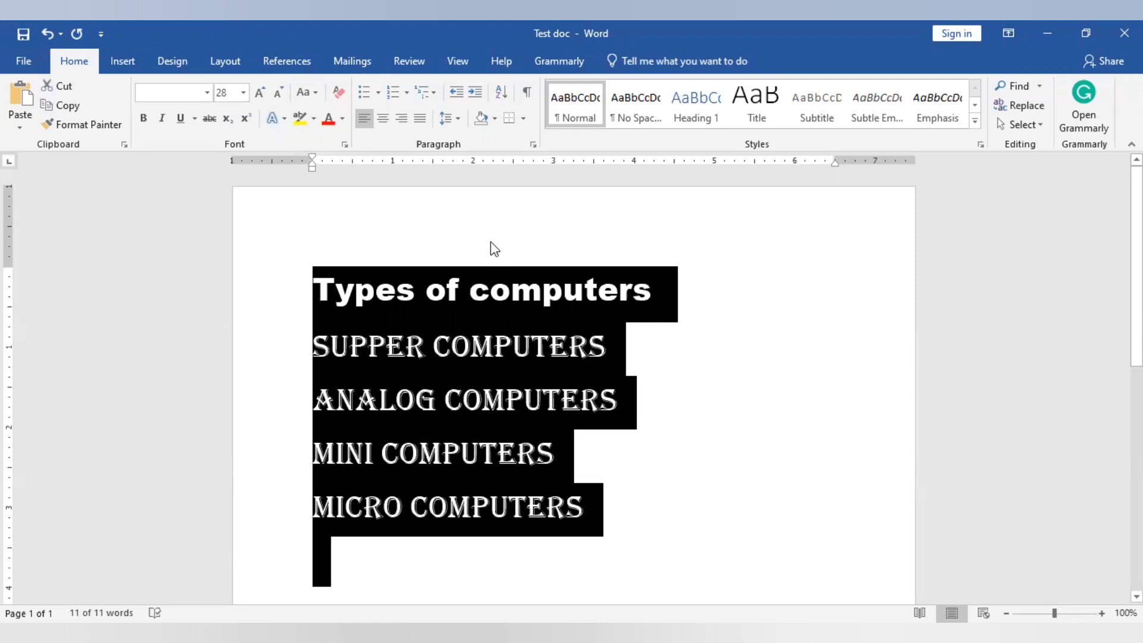
pyautogui.click(261, 94)
pyautogui.click(260, 94)
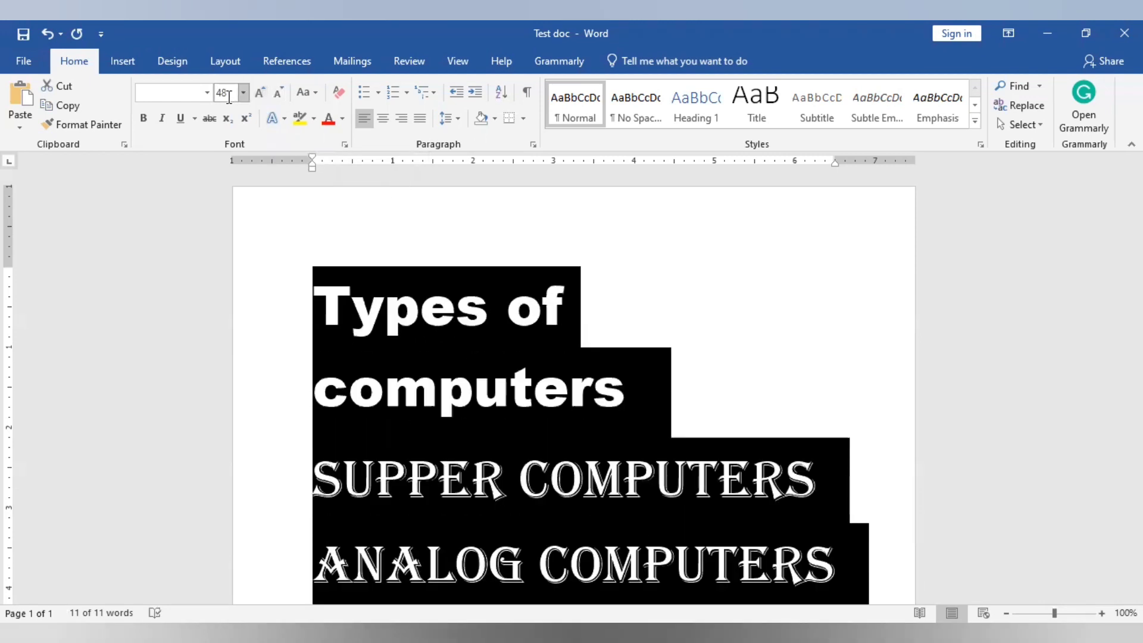
# - Decrease the font size of all five lines in increments to 24
pyautogui.click(279, 94)
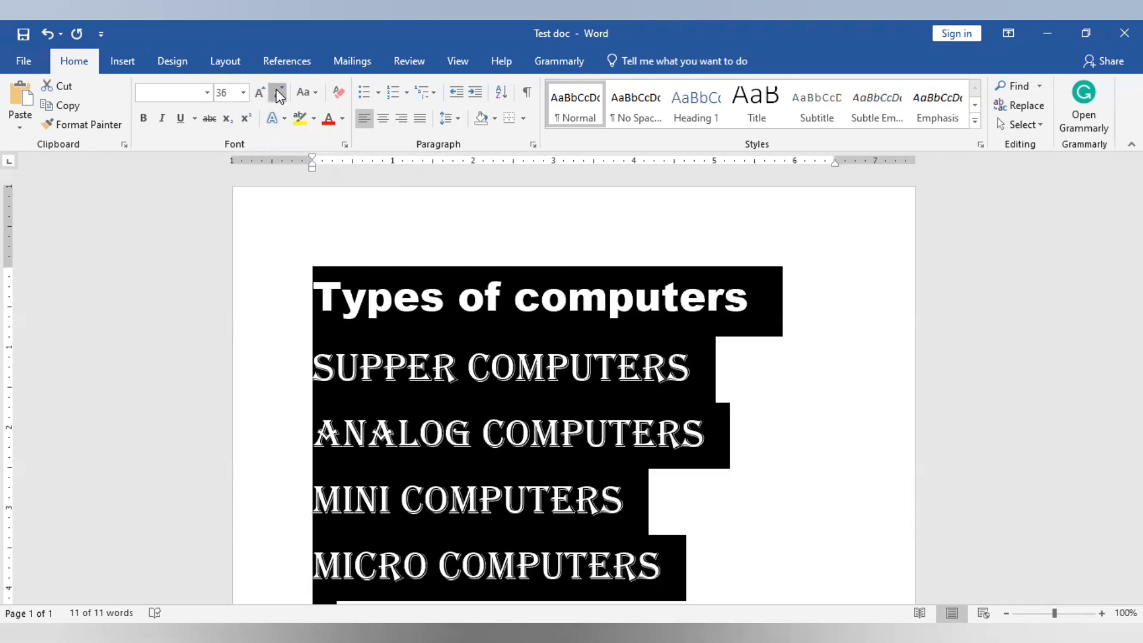
pyautogui.click(280, 94)
pyautogui.click(280, 94)
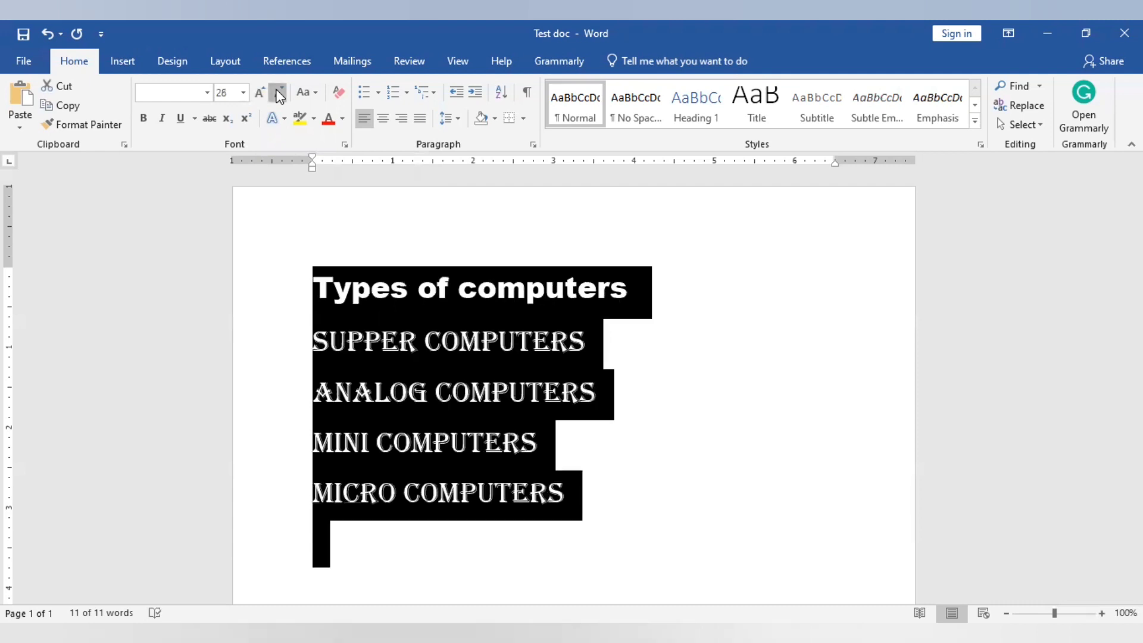
pyautogui.click(279, 94)
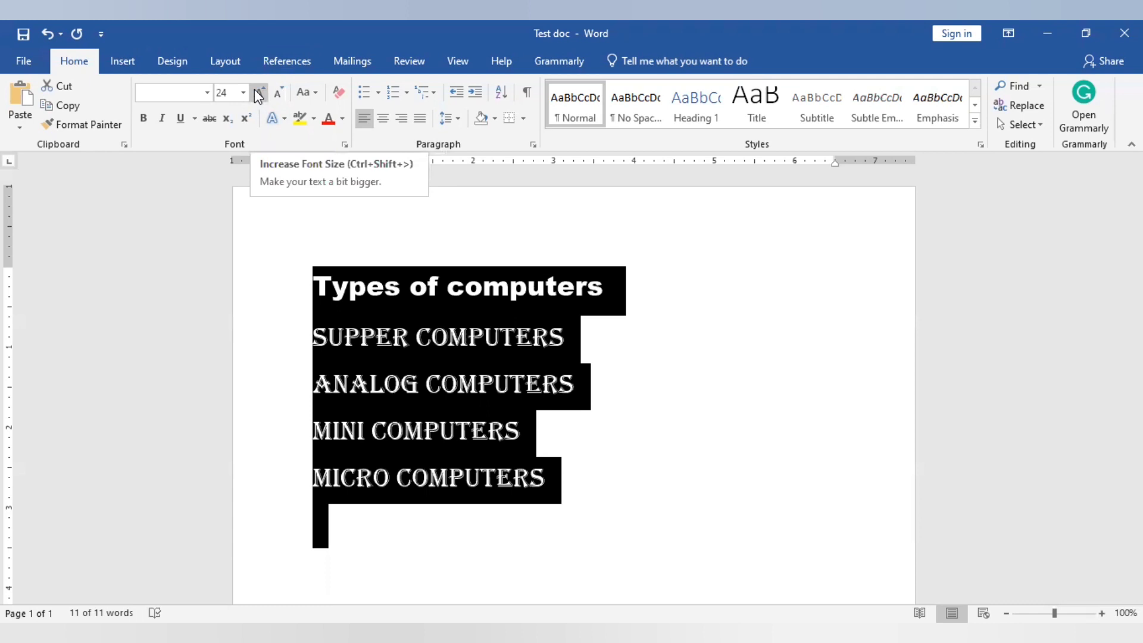
# - Change the case of all five lines to lowercase and then to UPPERCASE
pyautogui.click(317, 92)
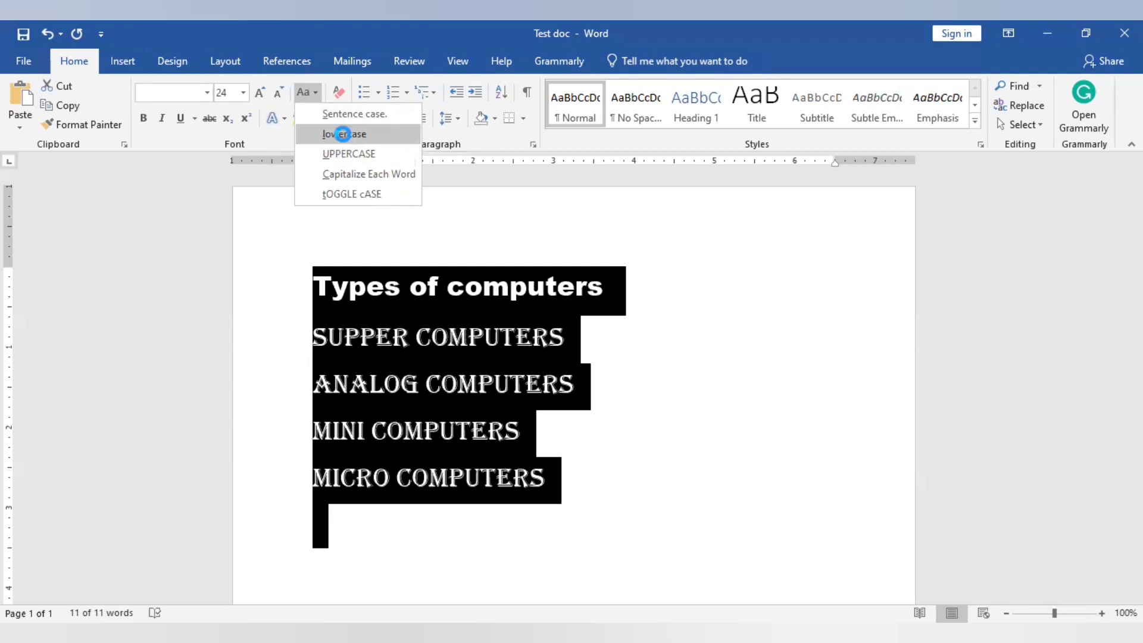
pyautogui.click(343, 134)
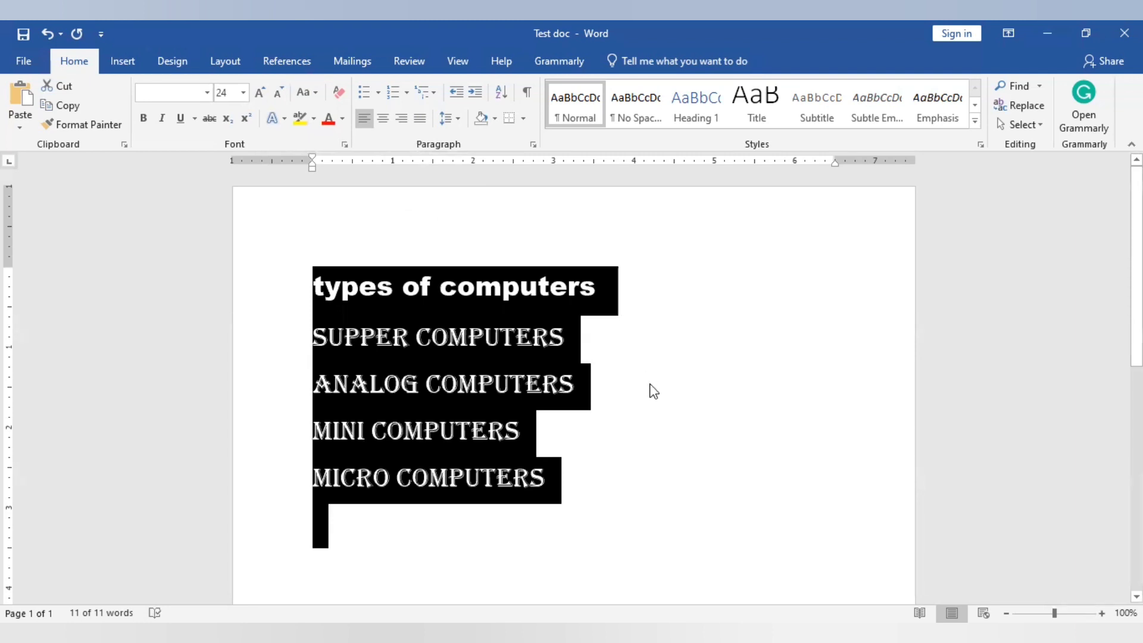
pyautogui.click(315, 93)
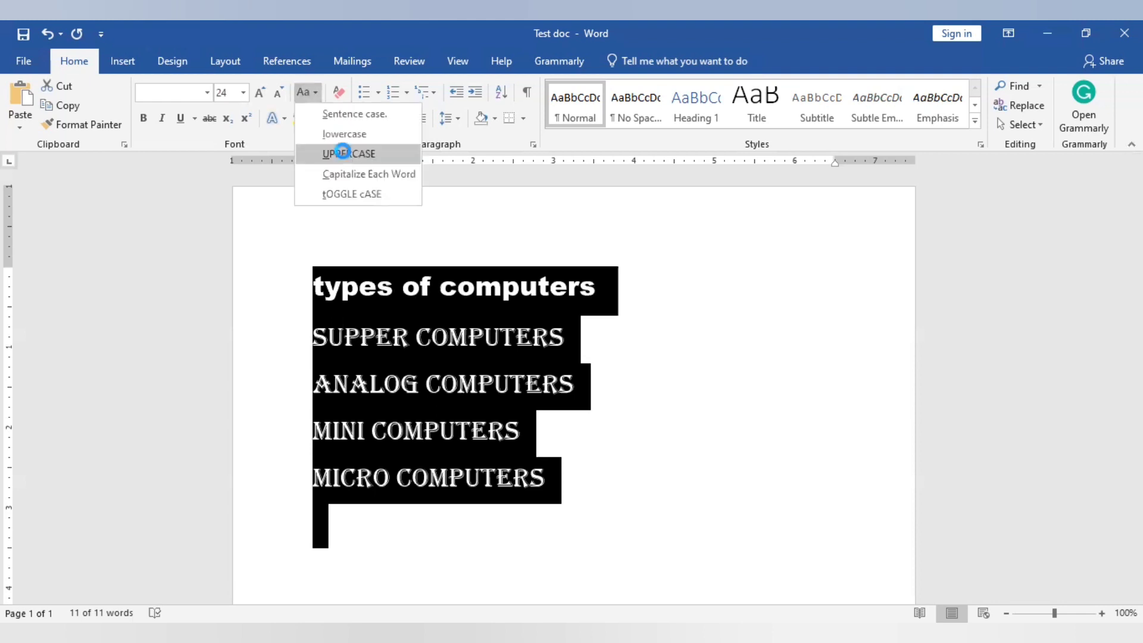
pyautogui.click(345, 154)
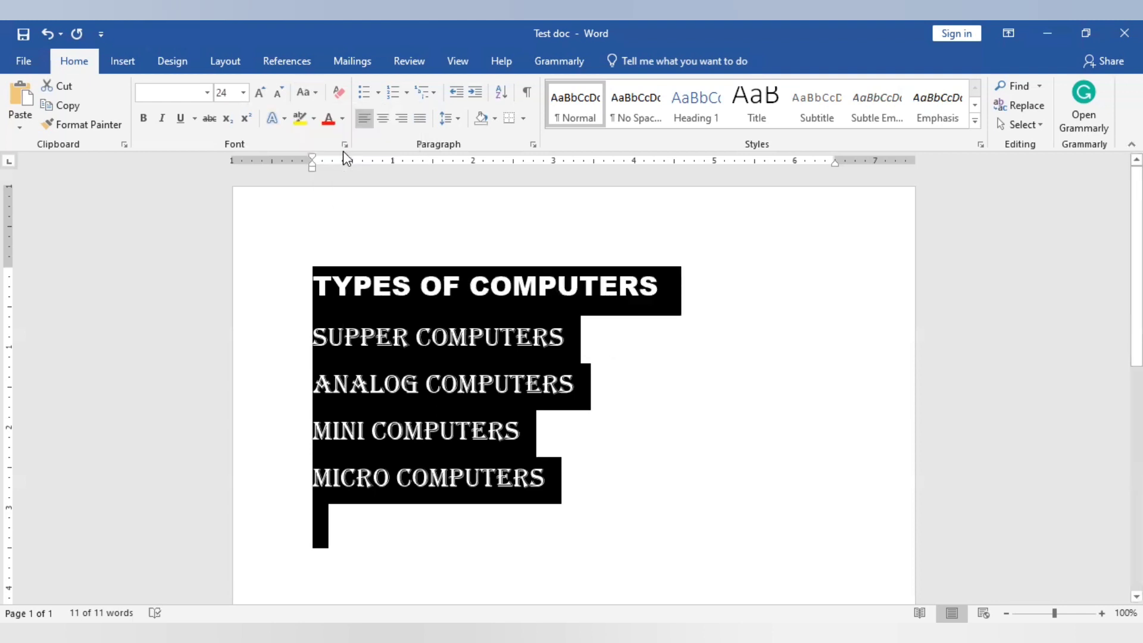
# - Apply the Capitalize Each Word case to all five lines and deselect the text
pyautogui.click(315, 93)
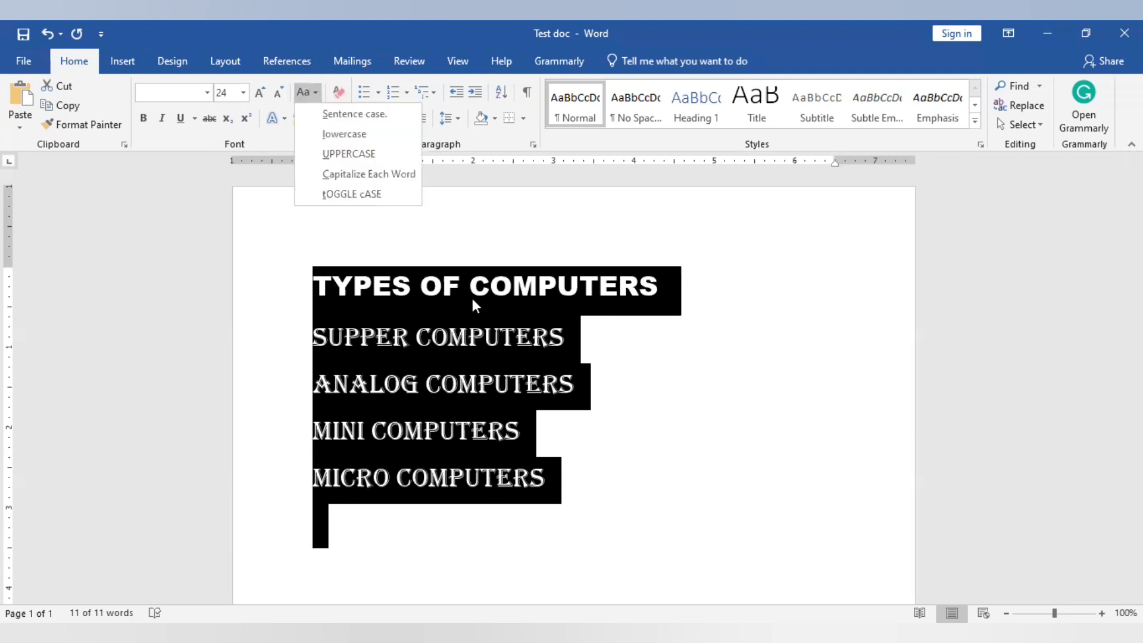
pyautogui.click(351, 175)
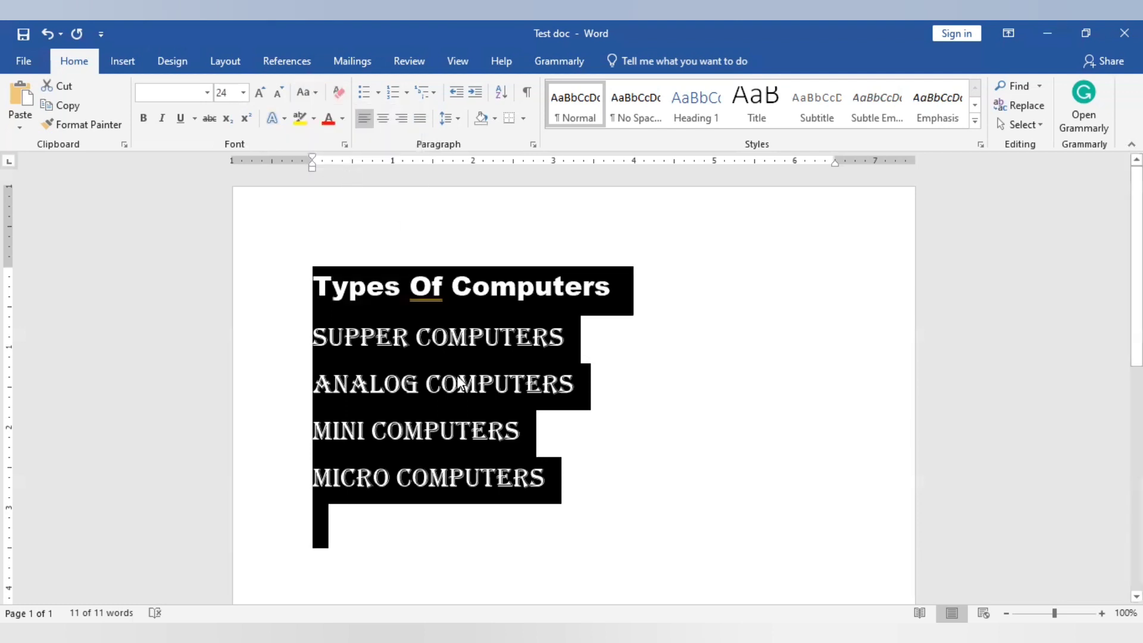
pyautogui.click(583, 384)
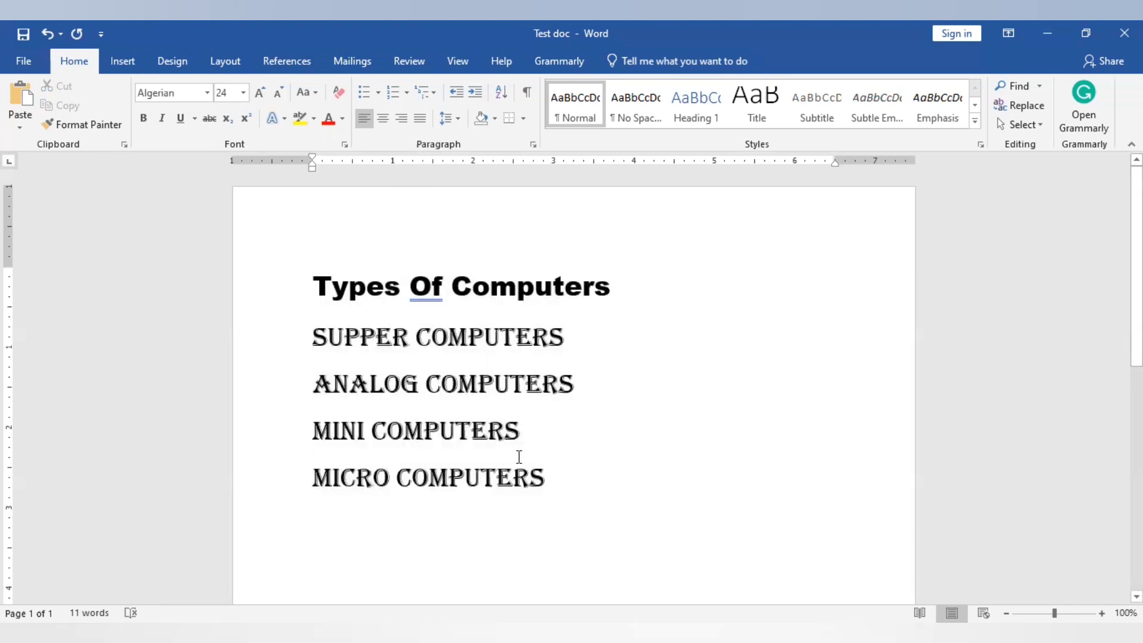
# - Change the font of the four lines below "Types Of Computers" to Calibri (Body)
pyautogui.moveTo(553, 485); pyautogui.dragTo(311, 355)
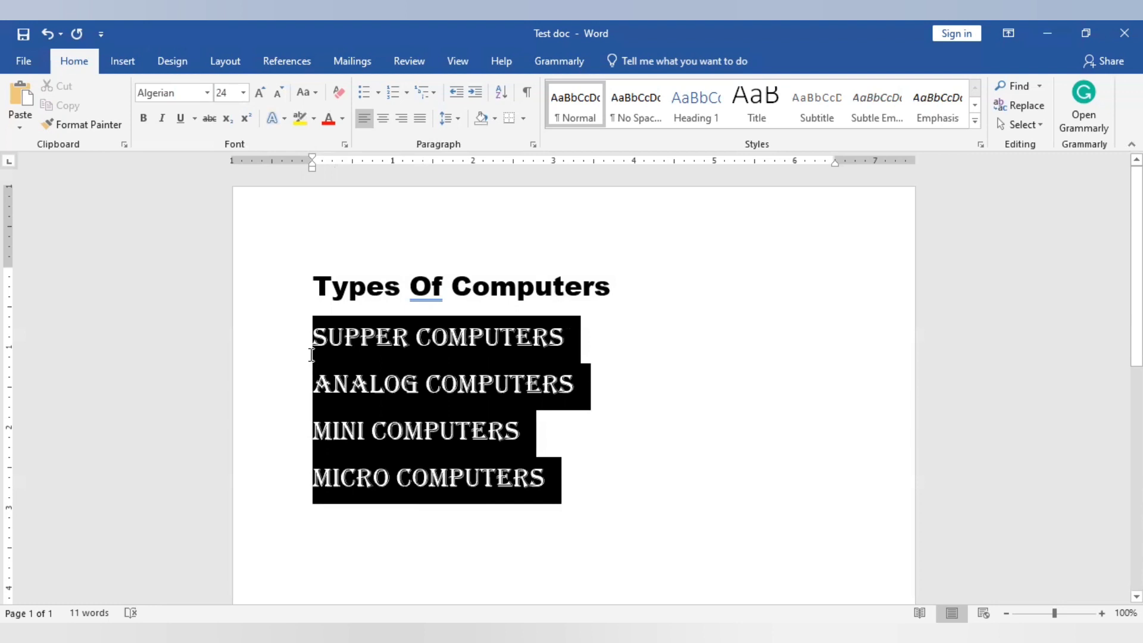
pyautogui.click(206, 93)
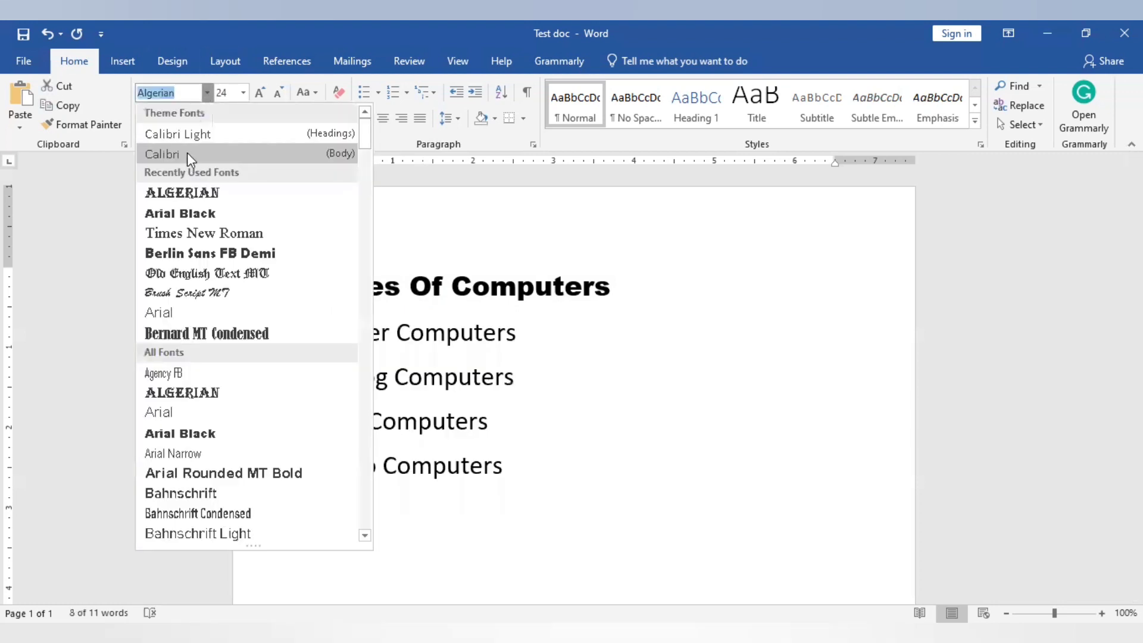
pyautogui.click(187, 152)
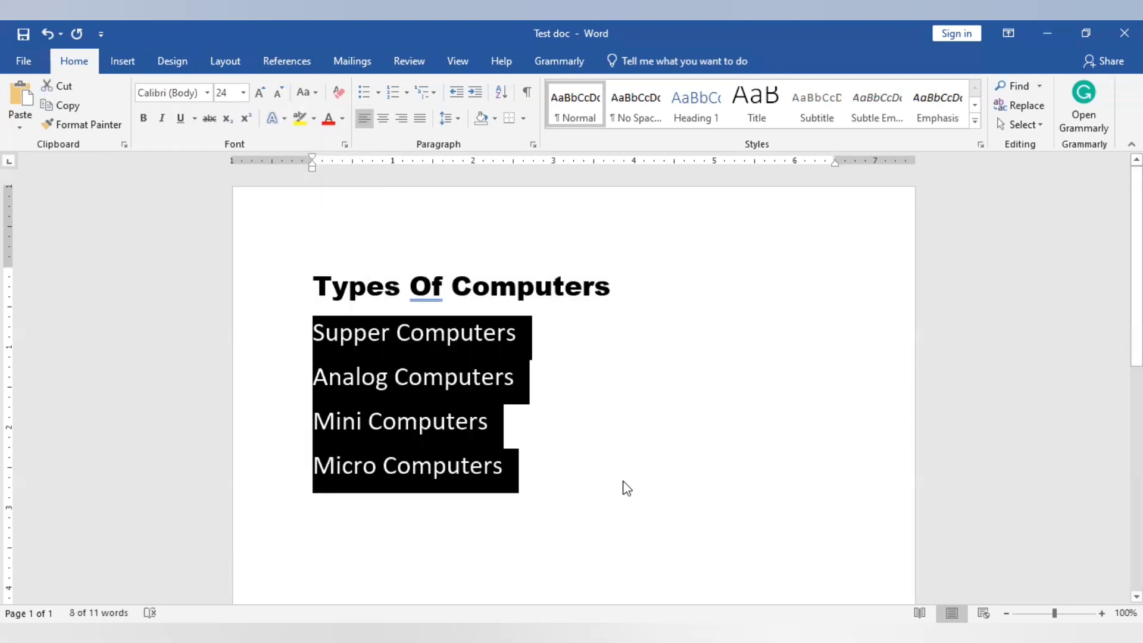
# - Apply Capitalize Each Word and then UPPERCASE to the four lines below "Types Of Computers"
pyautogui.click(313, 96)
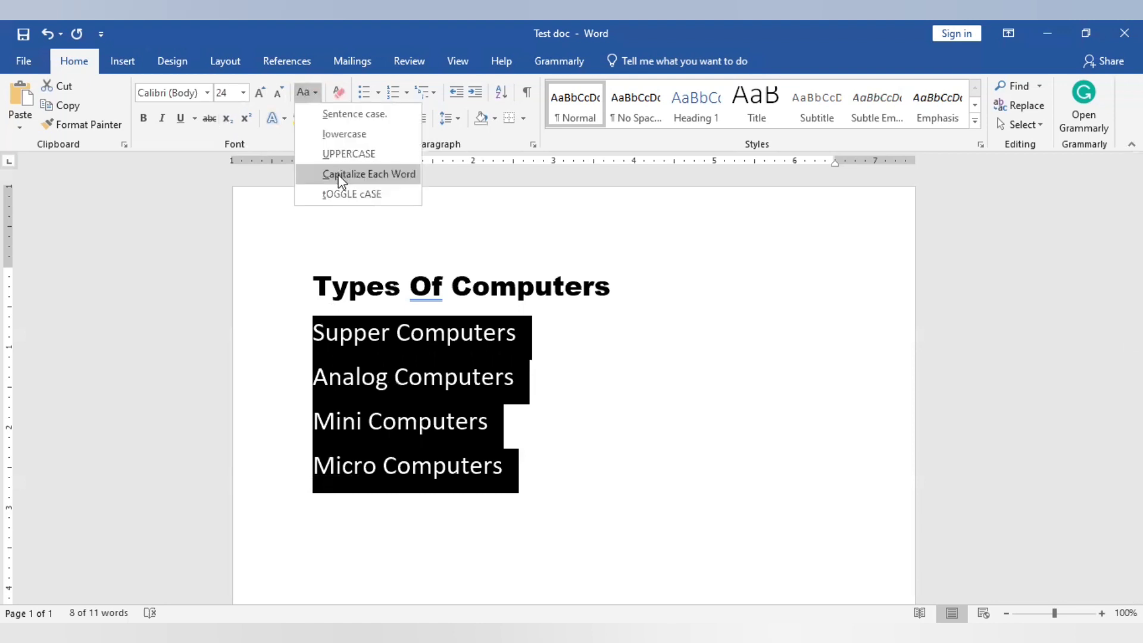
pyautogui.click(340, 176)
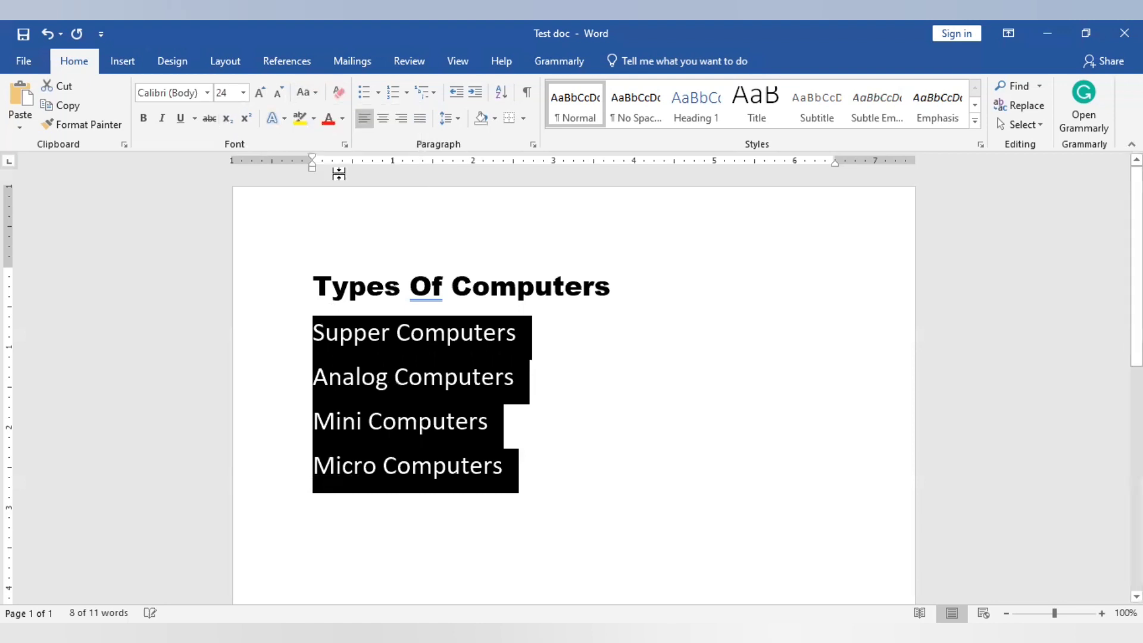
pyautogui.click(315, 96)
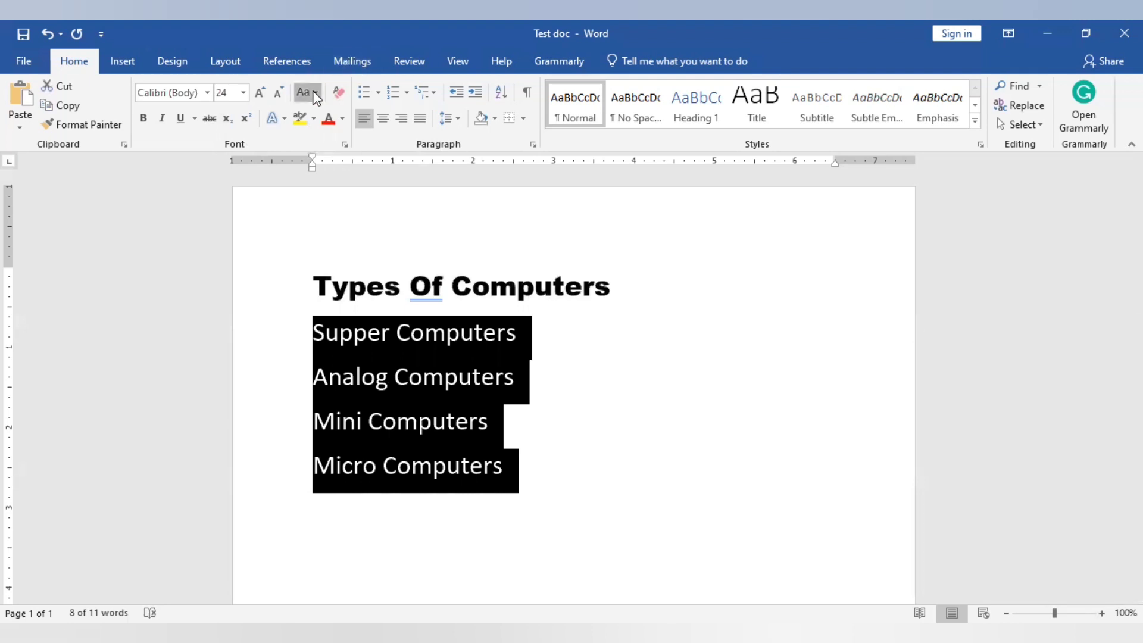
pyautogui.click(334, 157)
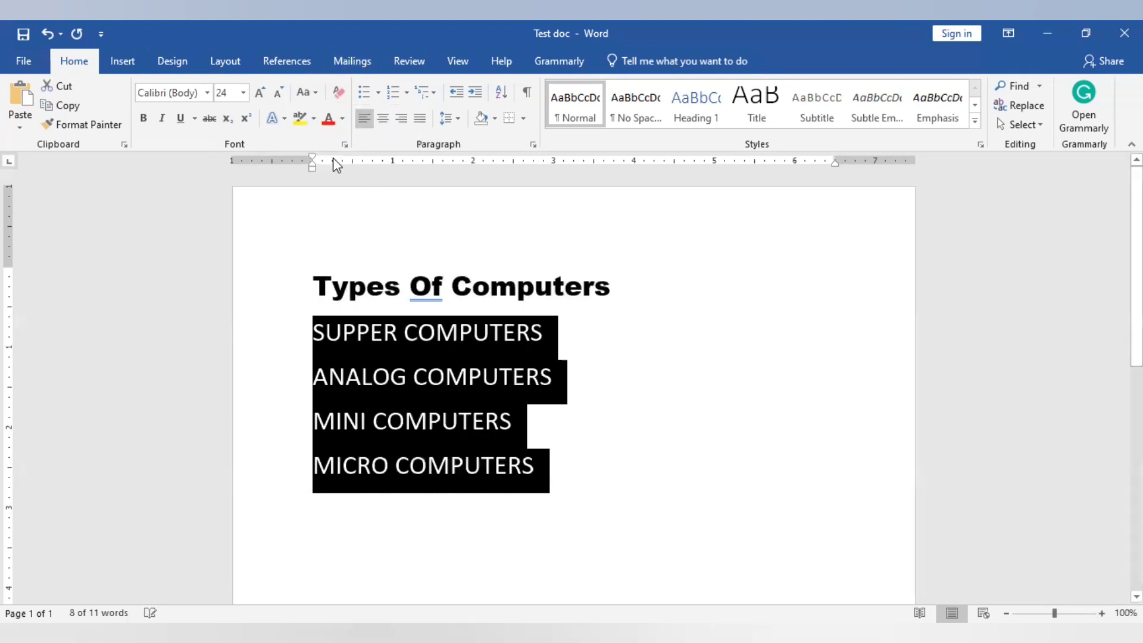
# - Toggle the case of the four lines below the heading, set them back to UPPERCASE and deselect them
pyautogui.click(310, 93)
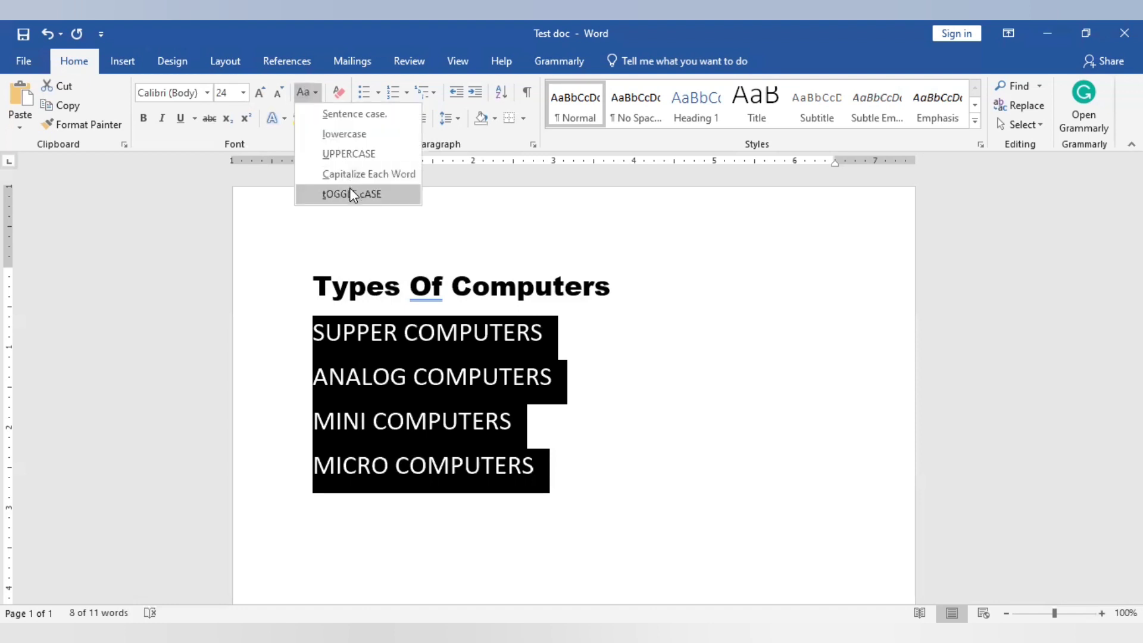
pyautogui.click(350, 192)
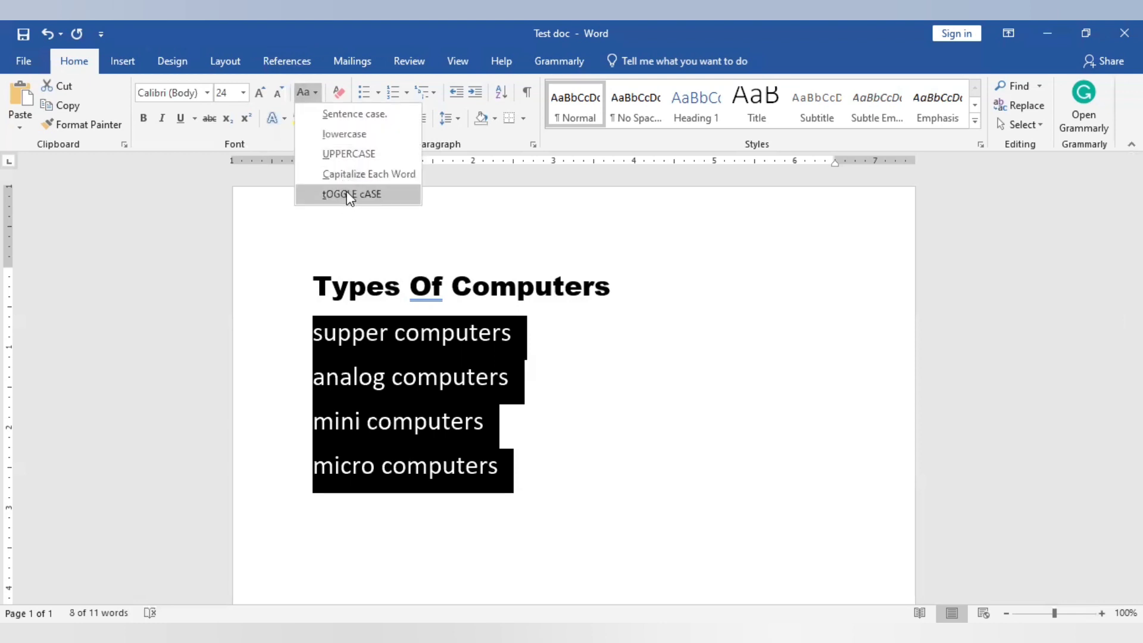
pyautogui.click(352, 154)
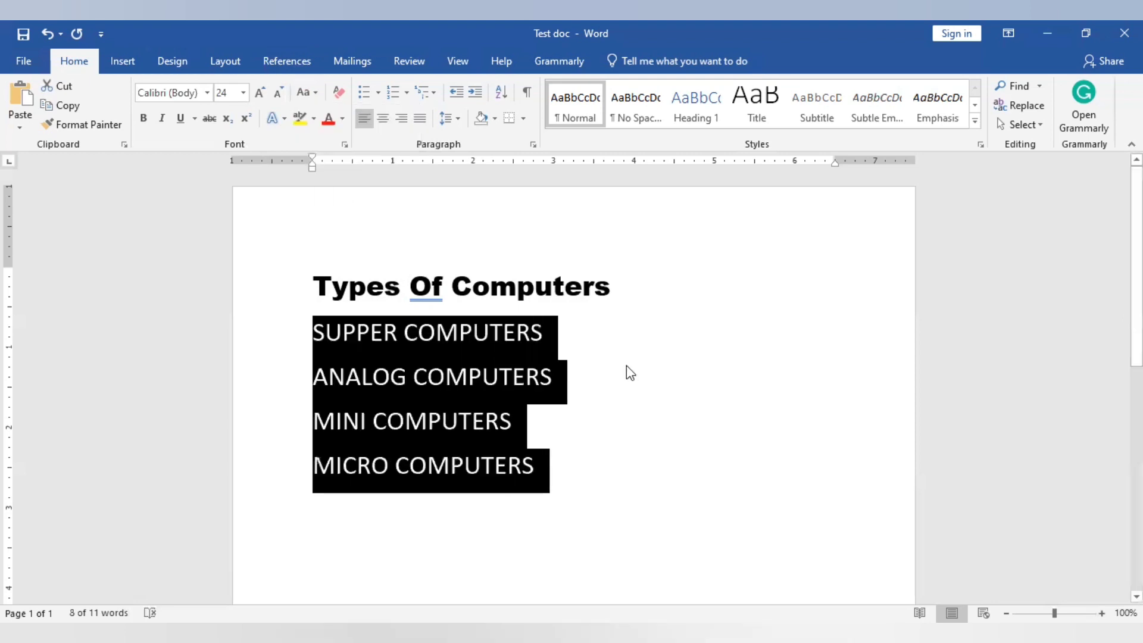
pyautogui.click(642, 411)
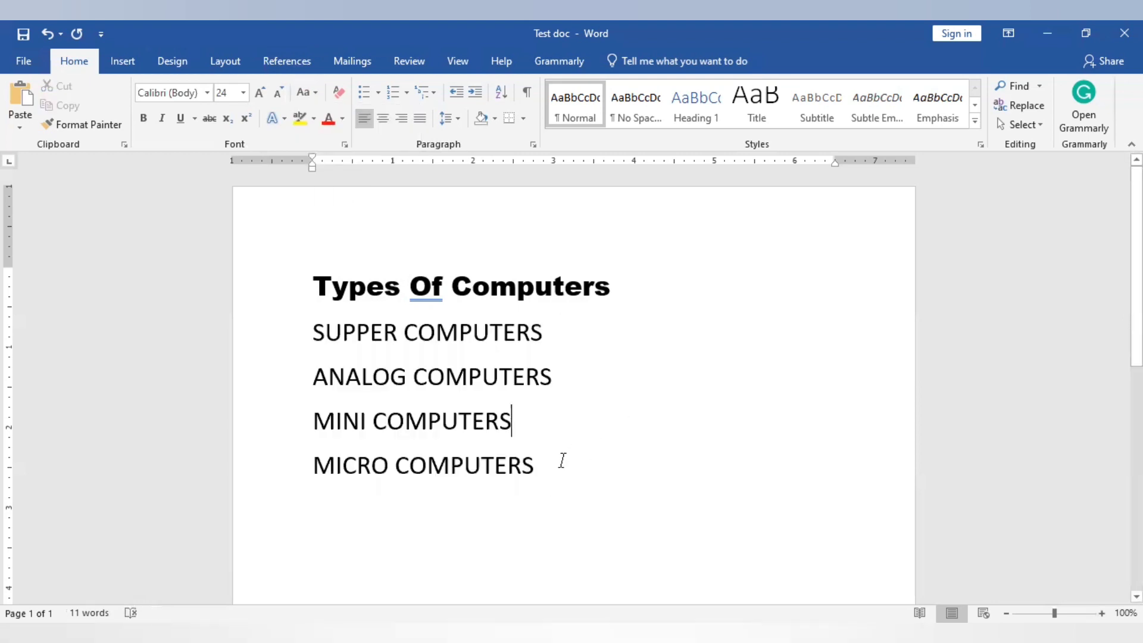
# - Apply the white text effect with a blue outline and glow to all five lines
pyautogui.moveTo(544, 467); pyautogui.dragTo(312, 266)
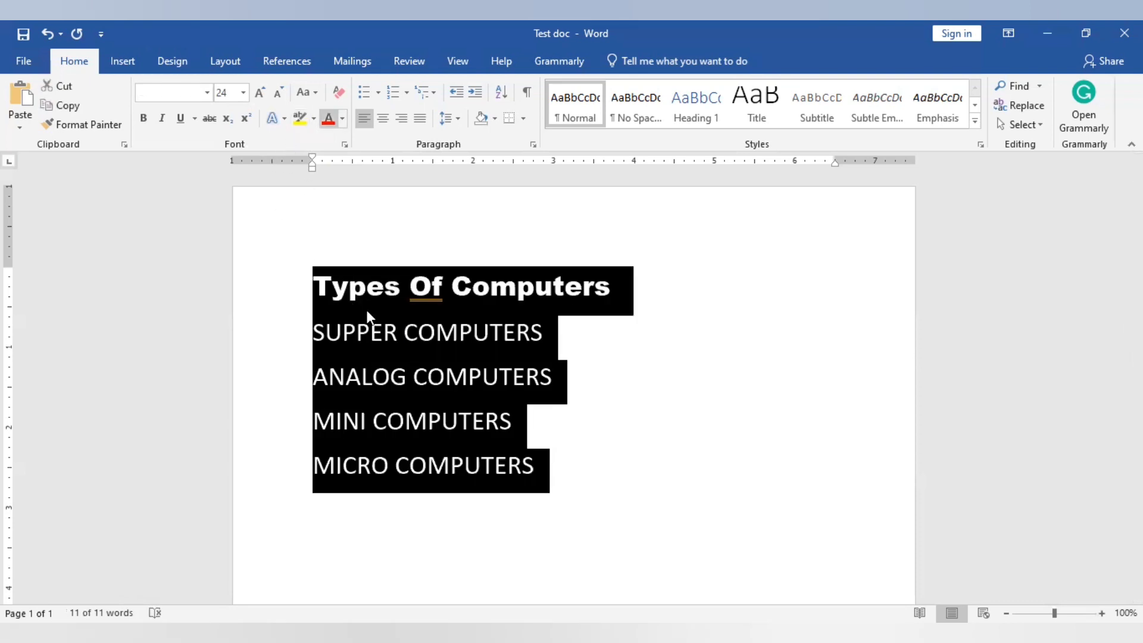
pyautogui.click(284, 117)
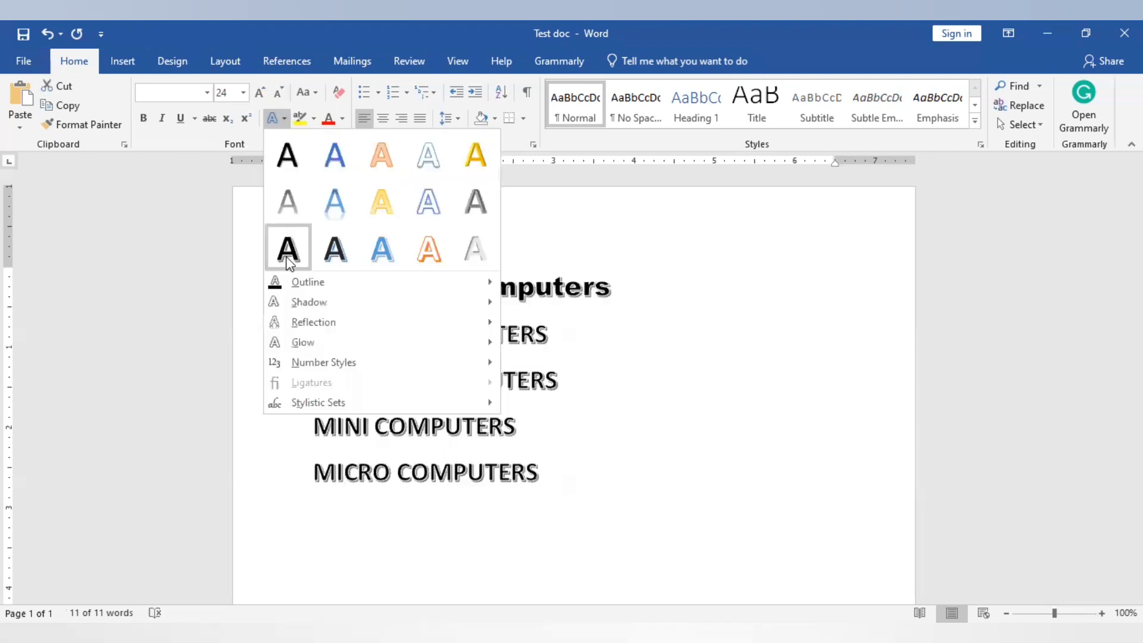
pyautogui.click(428, 206)
pyautogui.click(635, 362)
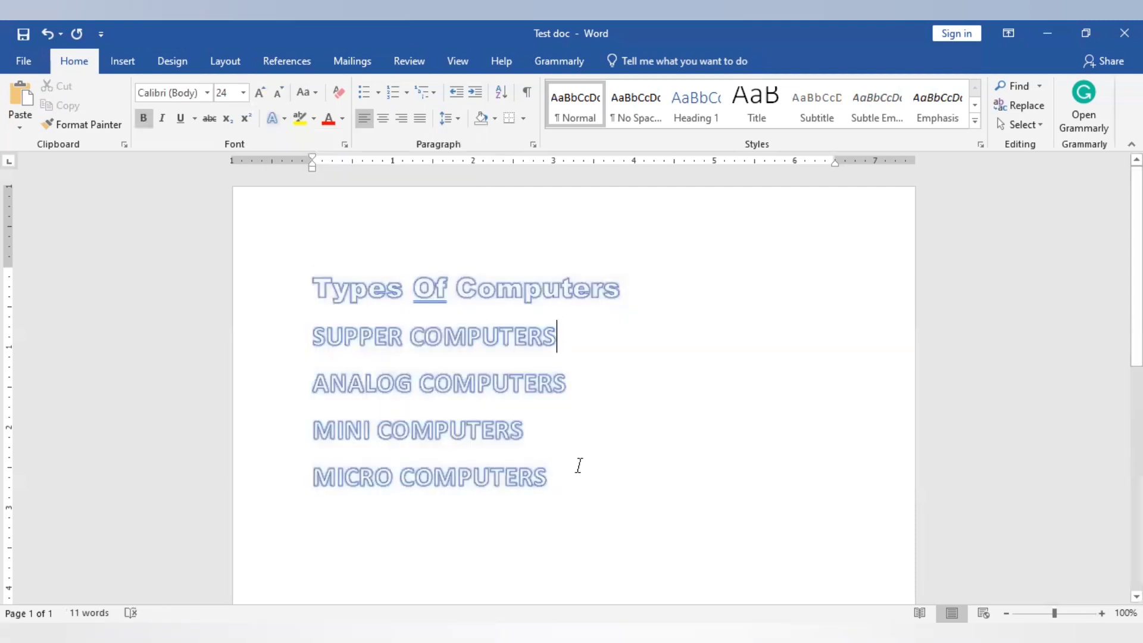
# - Apply the black text effect with a white outline and hard shadow to all five lines
pyautogui.moveTo(573, 464); pyautogui.dragTo(279, 278)
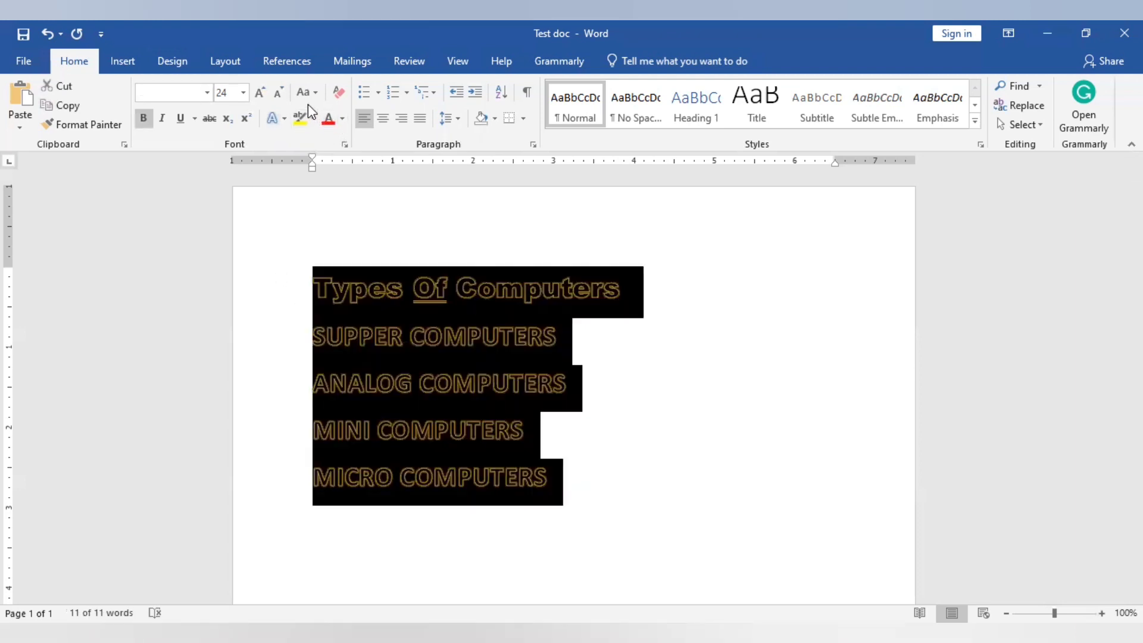
pyautogui.click(281, 118)
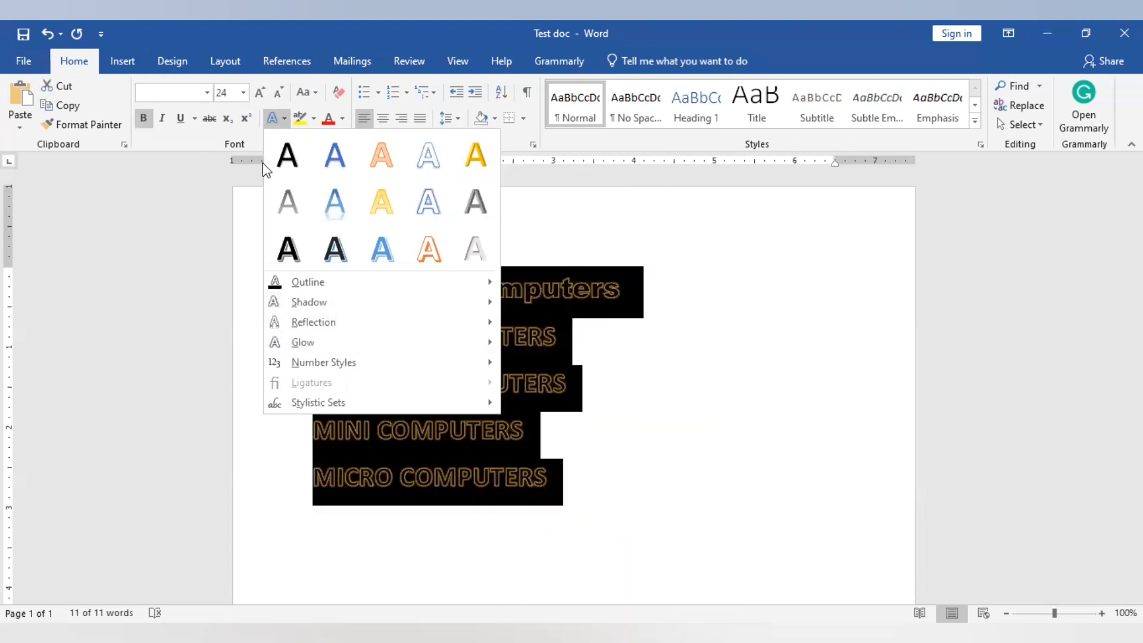
pyautogui.click(291, 250)
pyautogui.click(727, 363)
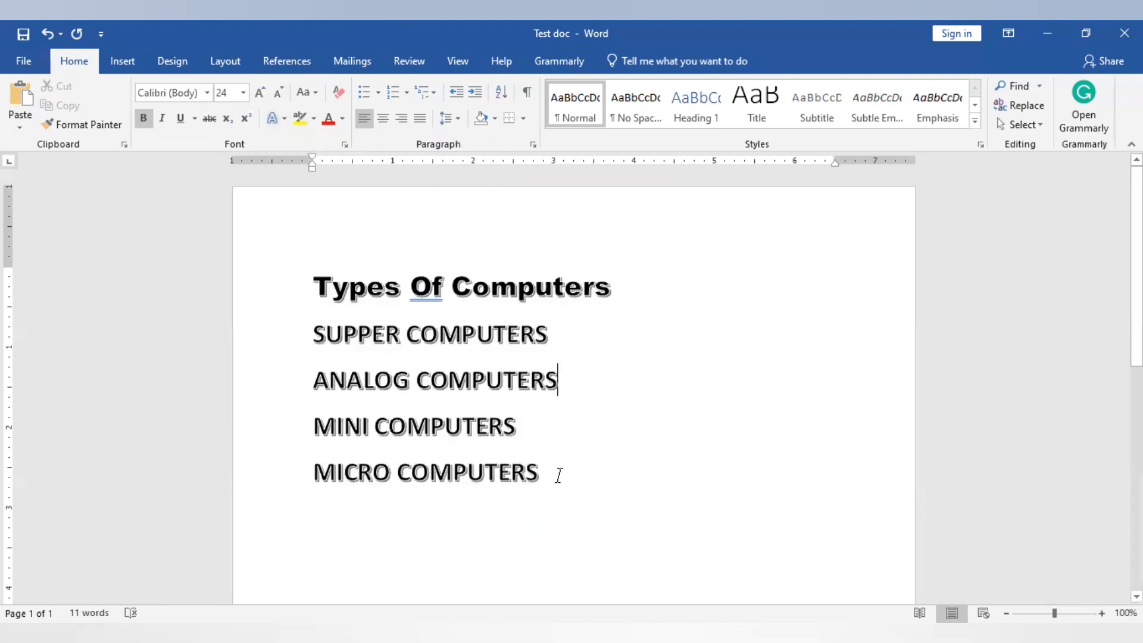
# - Highlight all five lines in yellow and deselect the text
pyautogui.moveTo(556, 475); pyautogui.dragTo(256, 306)
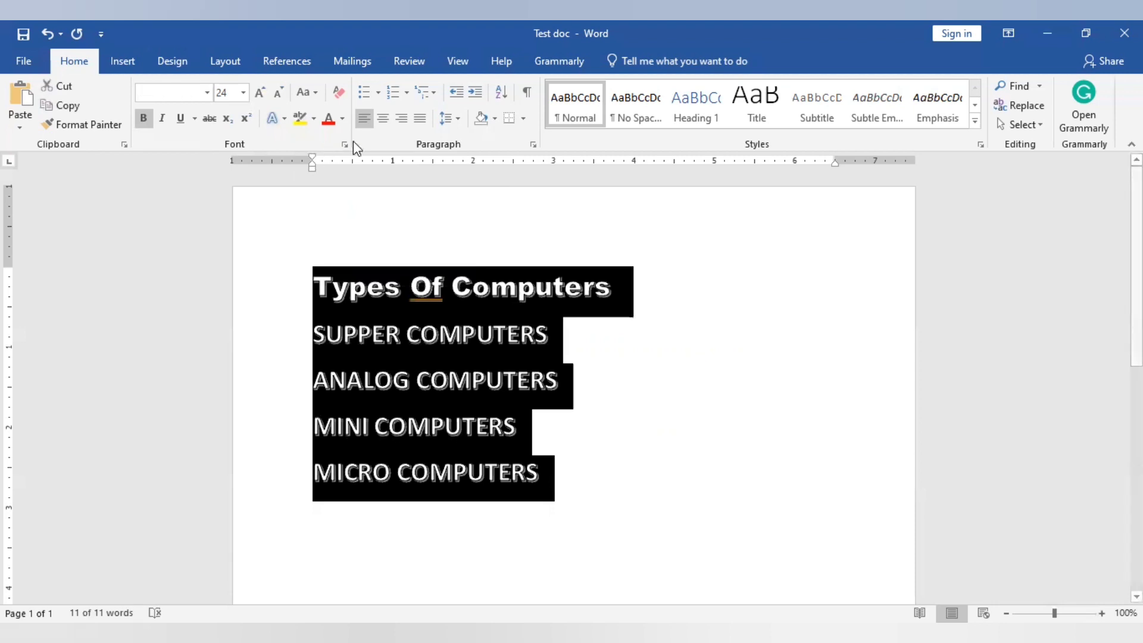
pyautogui.click(314, 119)
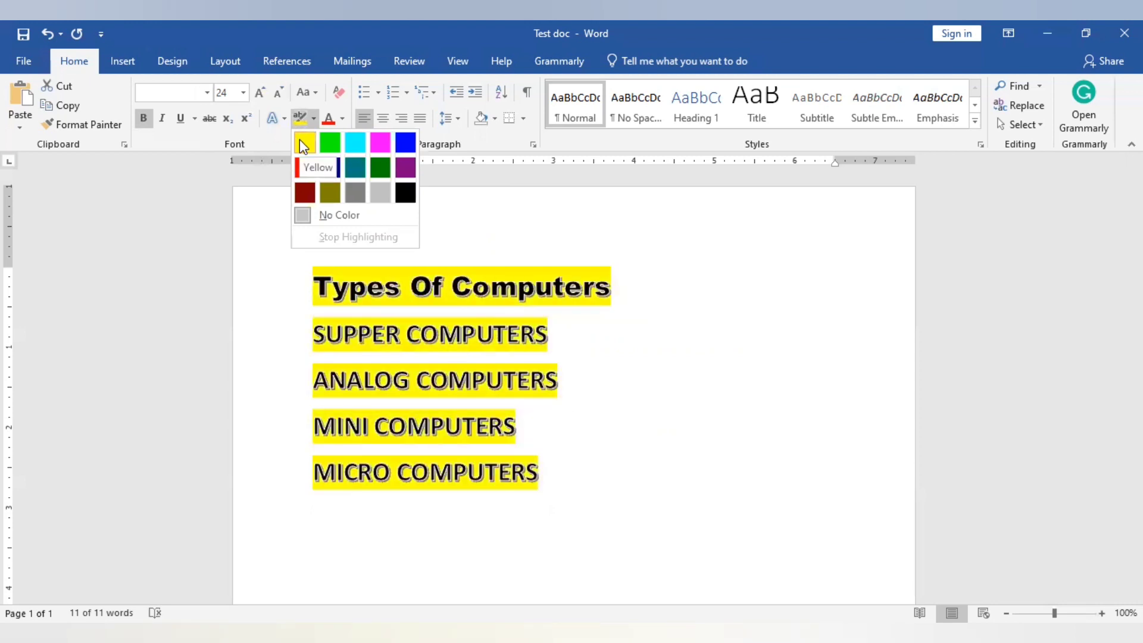
pyautogui.click(299, 139)
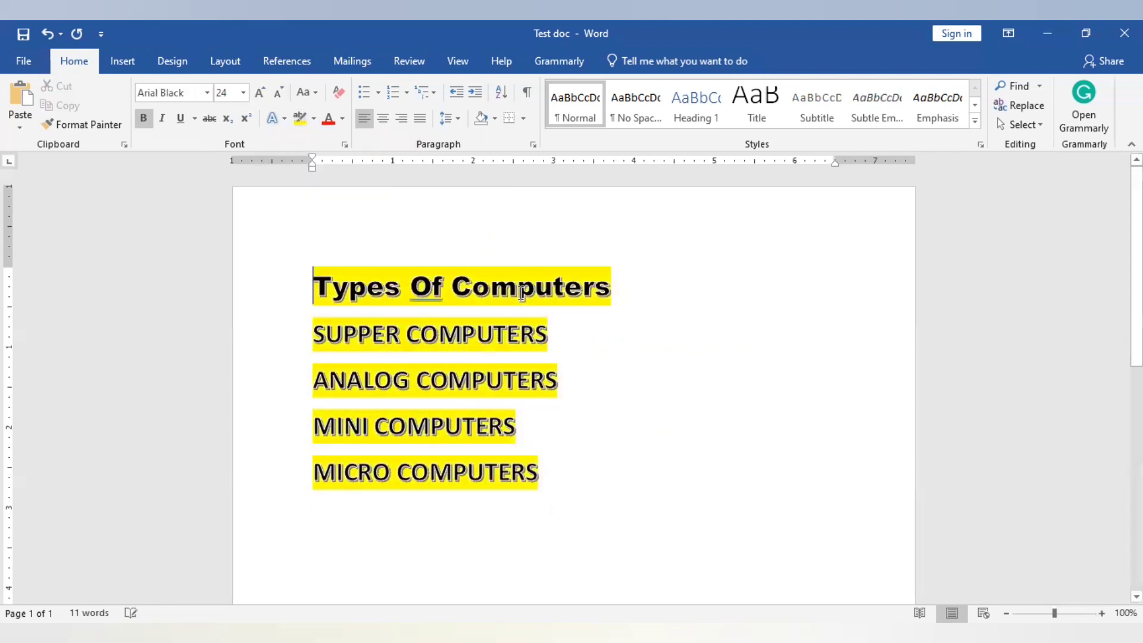
pyautogui.click(668, 400)
# - Remove the yellow highlight from all five lines and colour the four lines below the heading red
pyautogui.moveTo(564, 485); pyautogui.dragTo(268, 295)
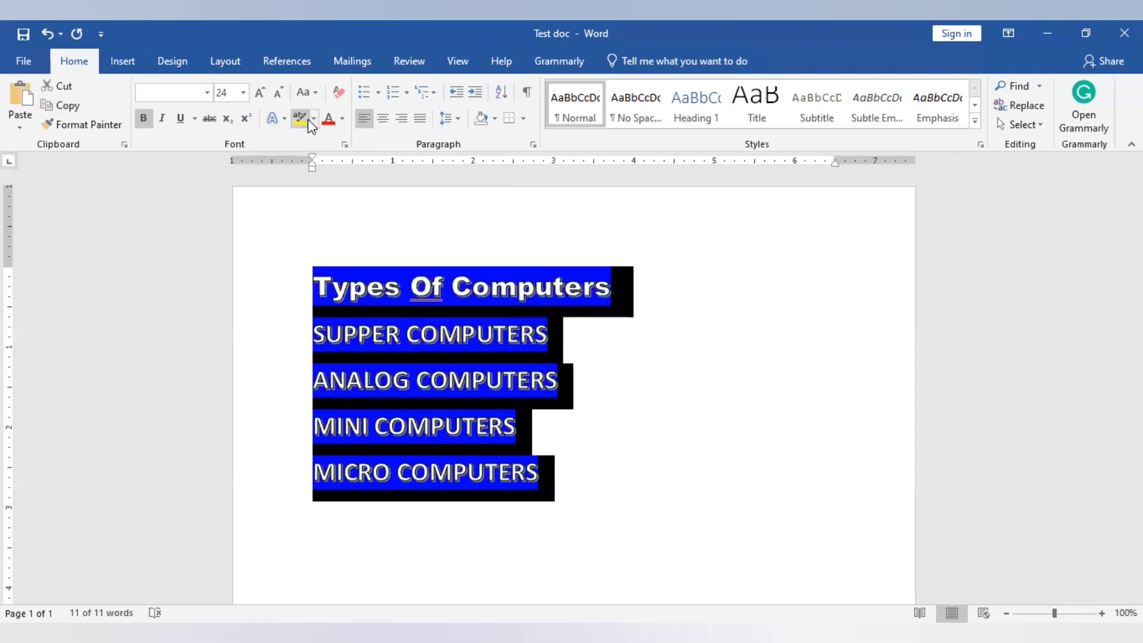
pyautogui.press('Left')
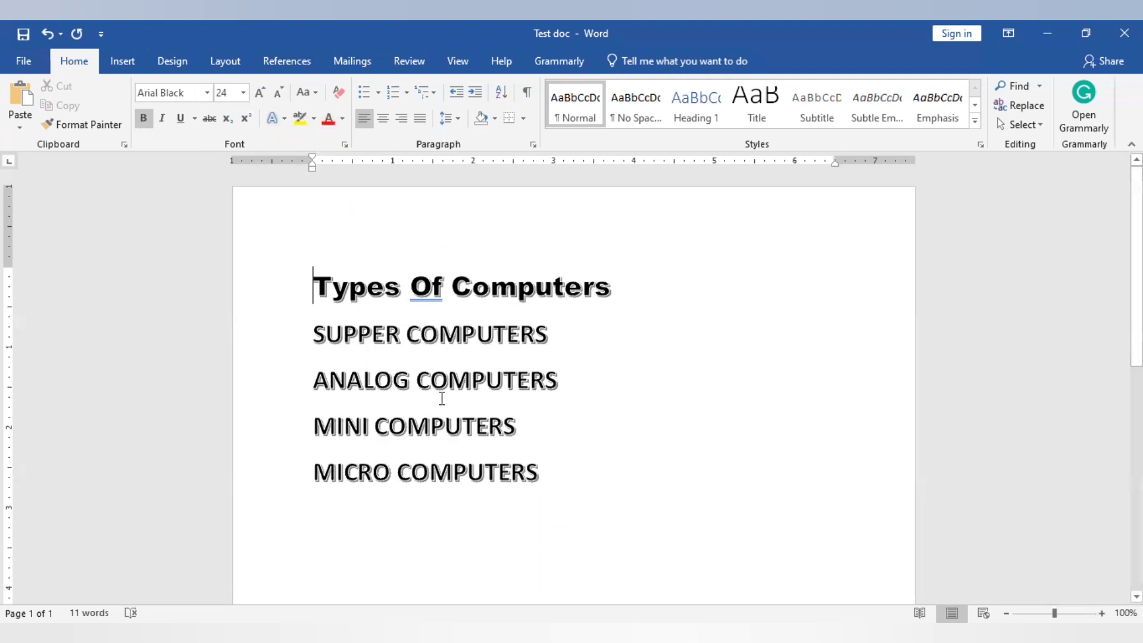
pyautogui.moveTo(554, 485); pyautogui.dragTo(288, 348)
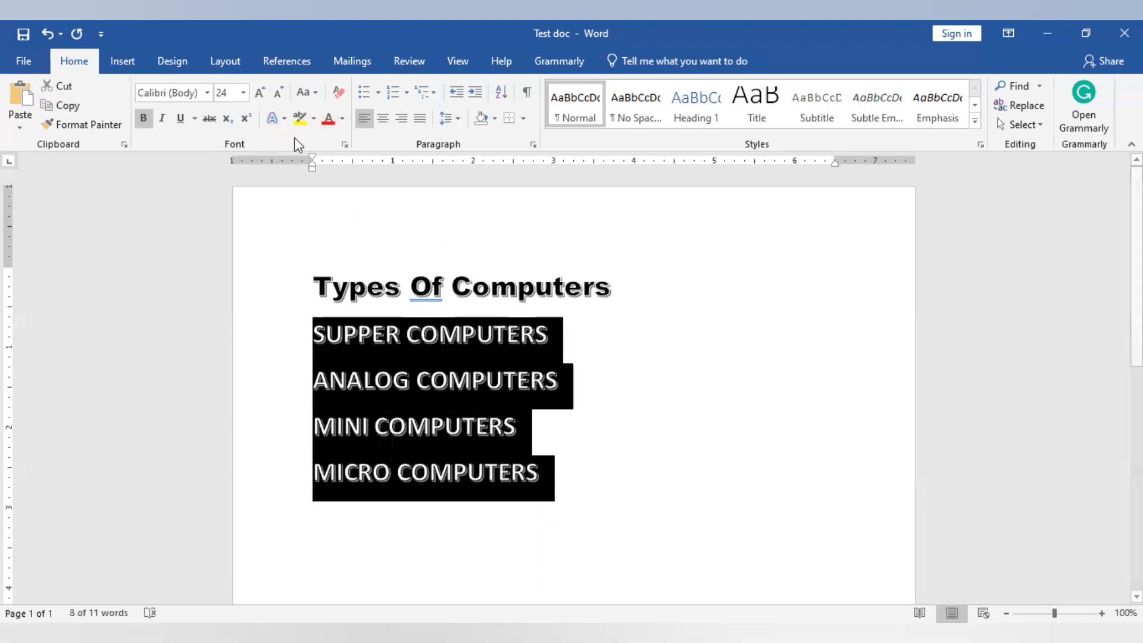
pyautogui.click(341, 119)
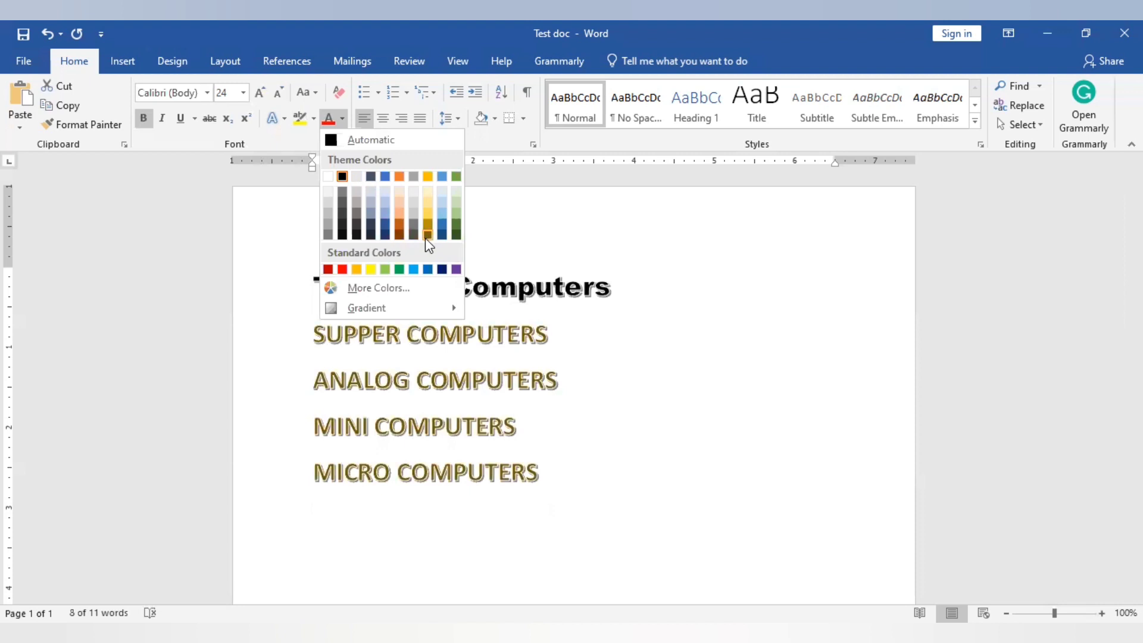
pyautogui.click(343, 268)
pyautogui.click(660, 394)
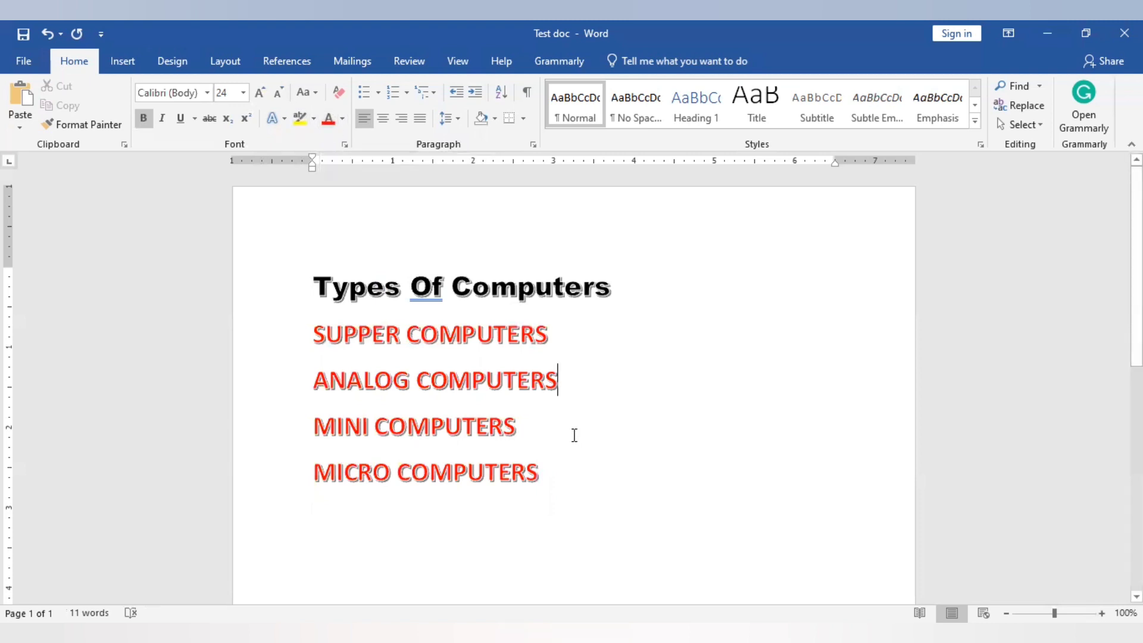
# - Clear all formatting from the five lines, undo the clearing and deselect the text
pyautogui.moveTo(574, 480); pyautogui.dragTo(359, 239)
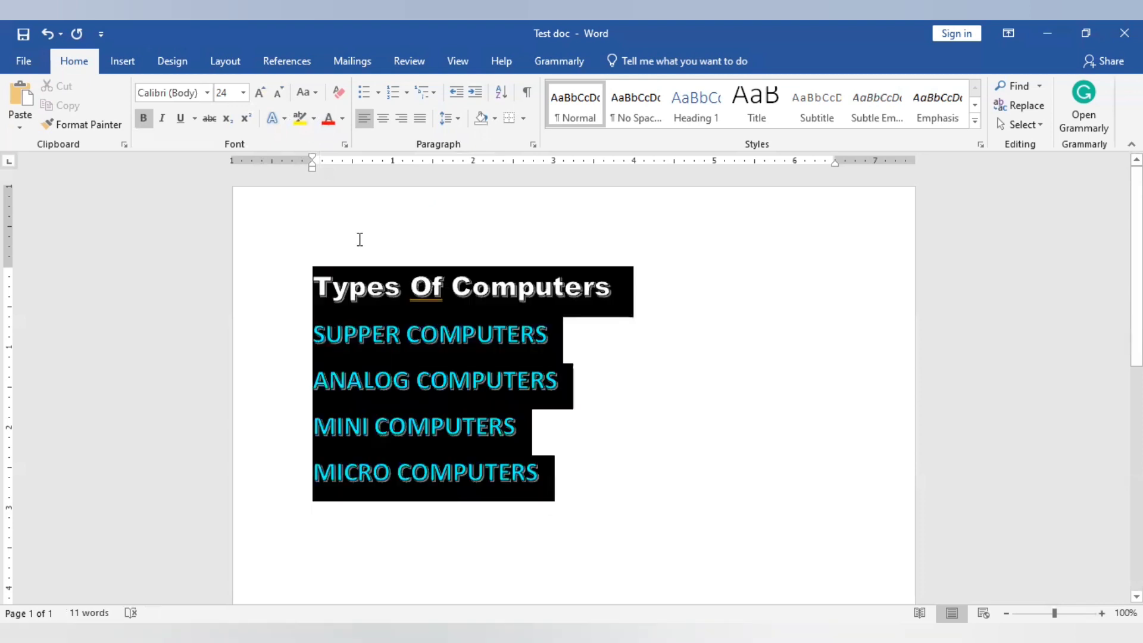
pyautogui.click(337, 94)
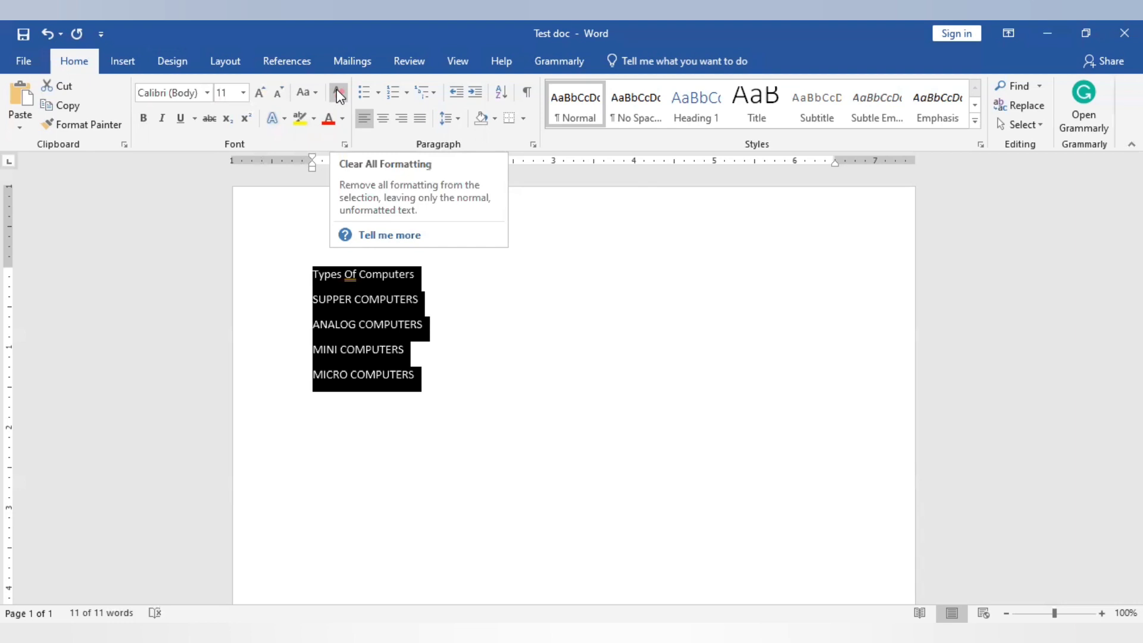
pyautogui.click(623, 533)
pyautogui.hotkey('ctrl', 'z')
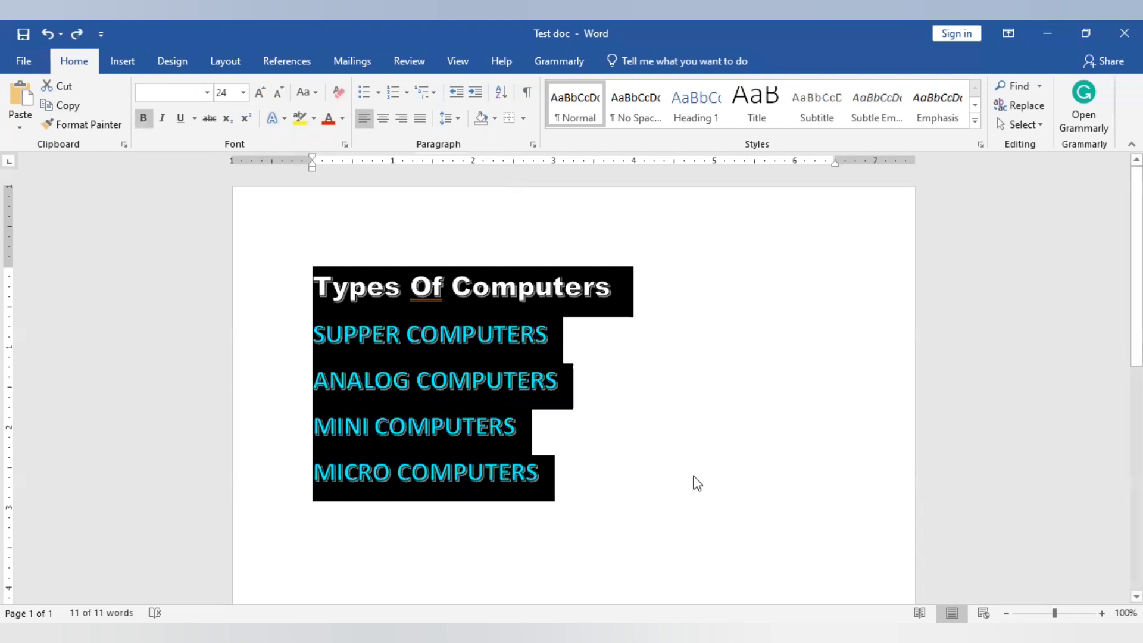
pyautogui.click(697, 483)
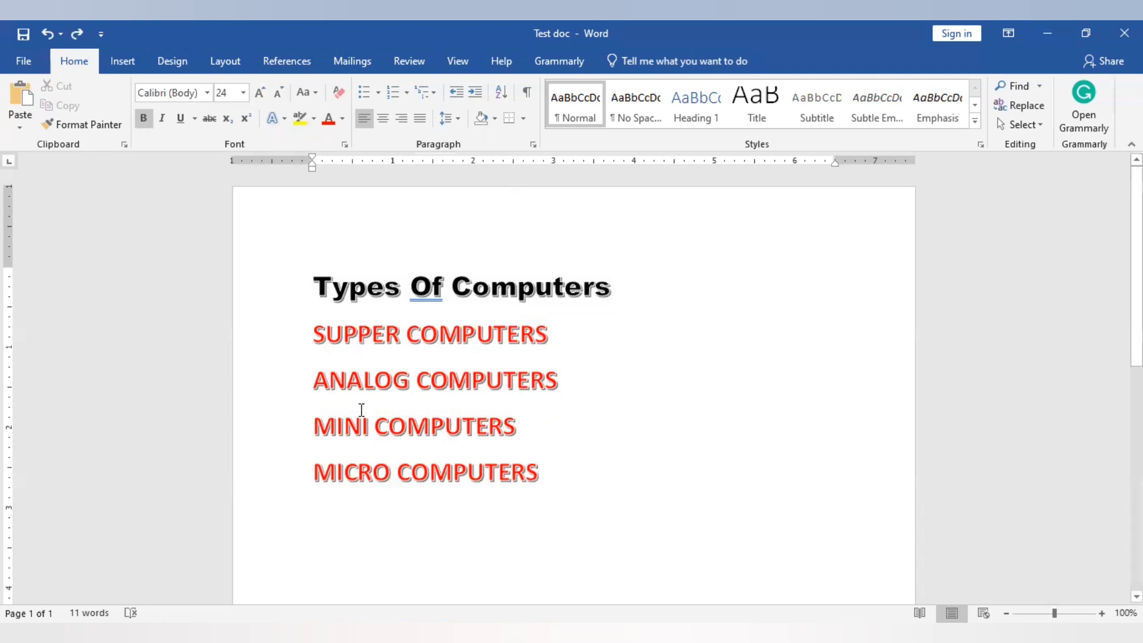
# - Try center, right and left alignment on all five lines and finish with them justified
pyautogui.moveTo(530, 491); pyautogui.dragTo(297, 296)
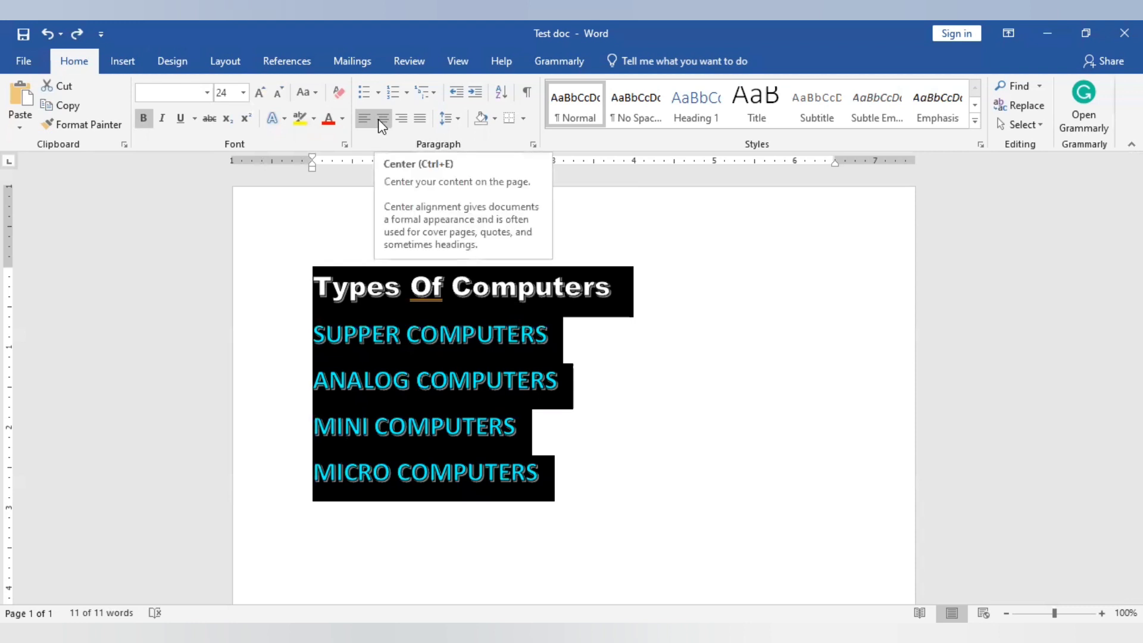
pyautogui.click(380, 123)
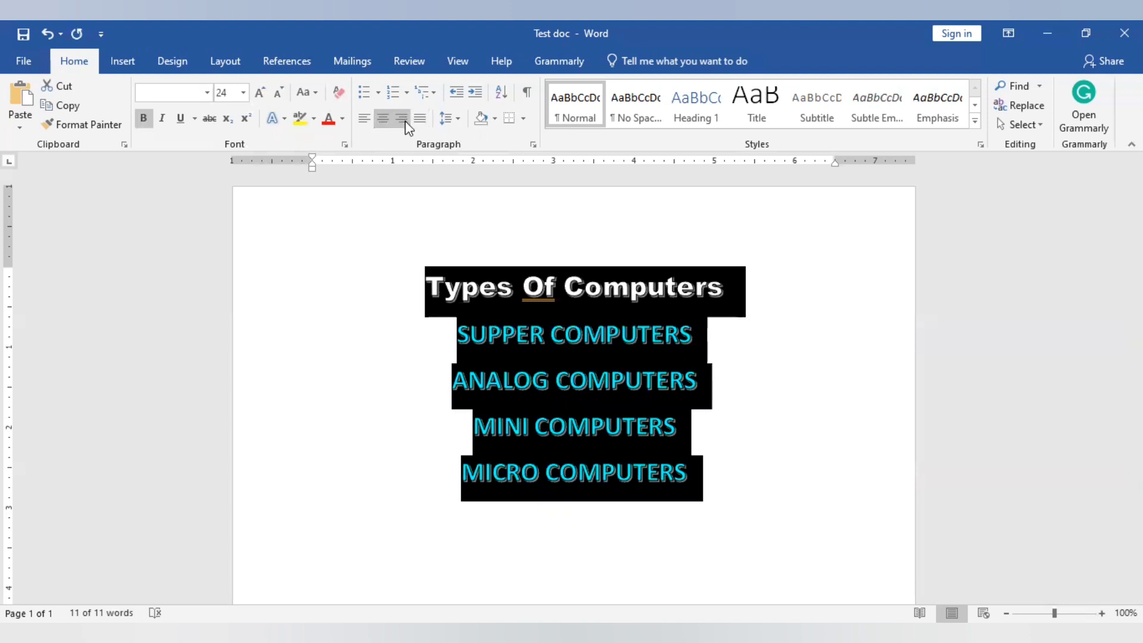
pyautogui.click(402, 119)
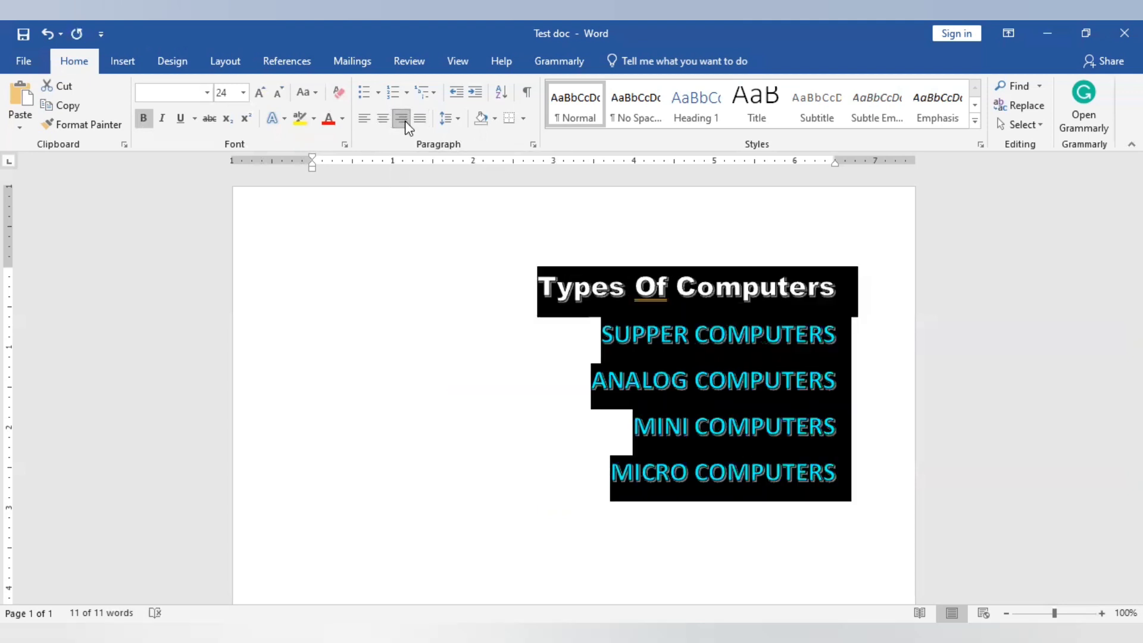
pyautogui.click(417, 121)
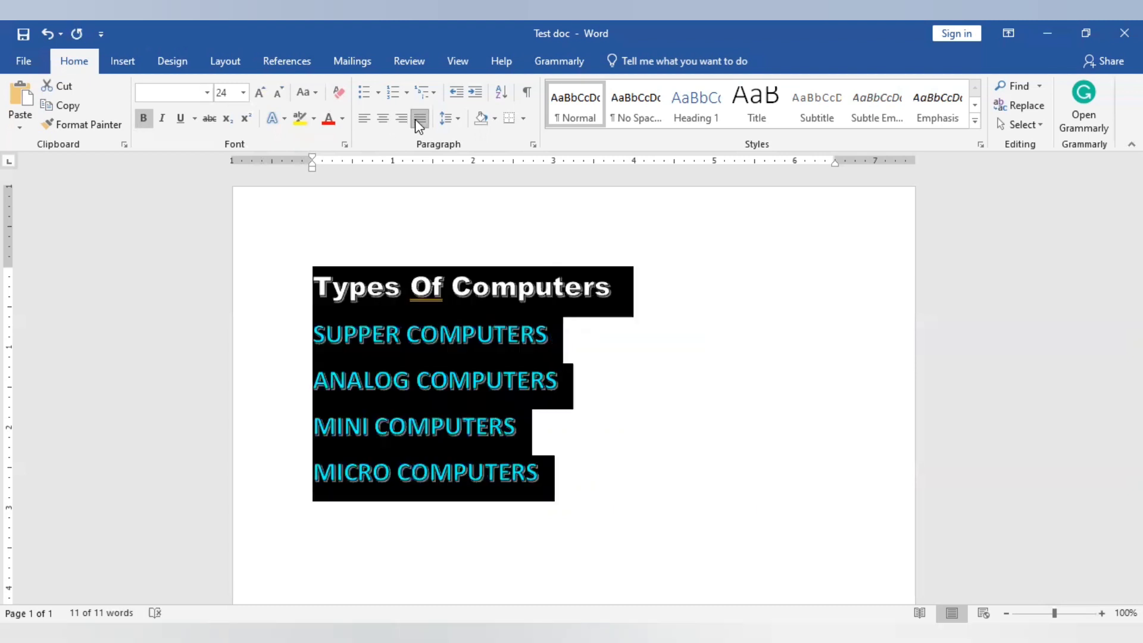
pyautogui.click(362, 129)
pyautogui.hotkey('ctrl', 'j')
# - Set the line spacing of all five lines to 1.5 and deselect the text
pyautogui.click(455, 119)
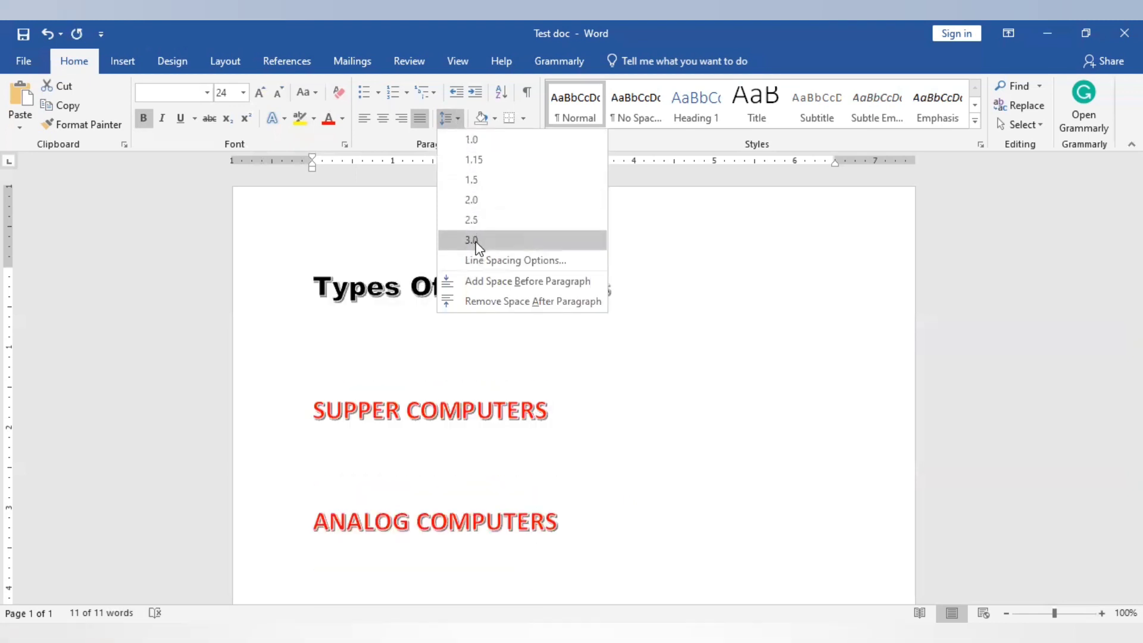
pyautogui.click(471, 179)
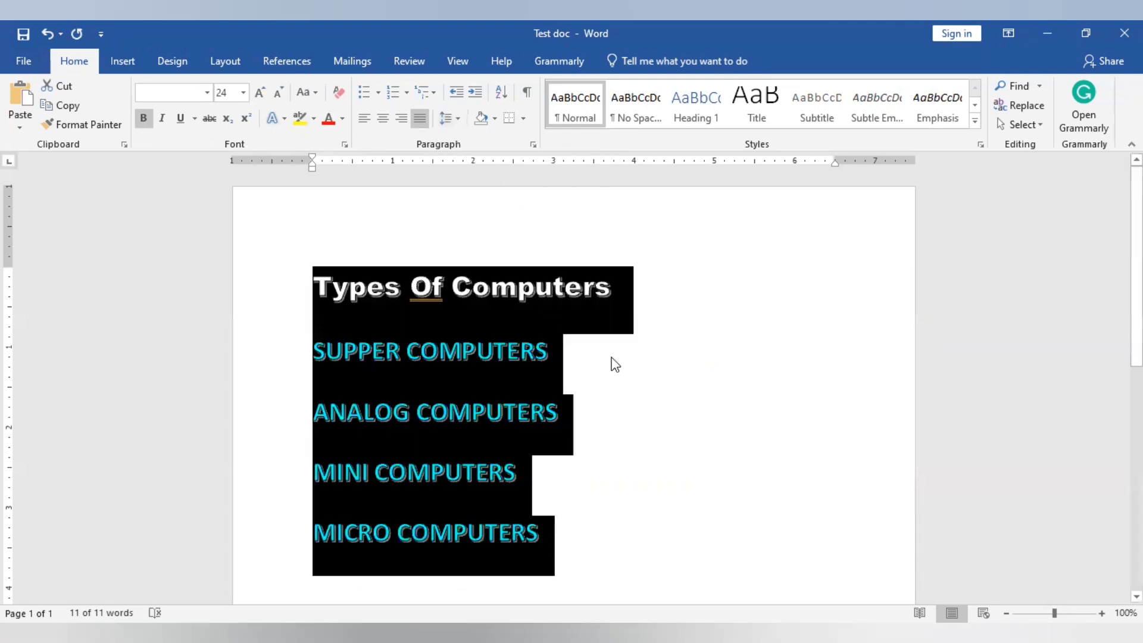
pyautogui.click(667, 295)
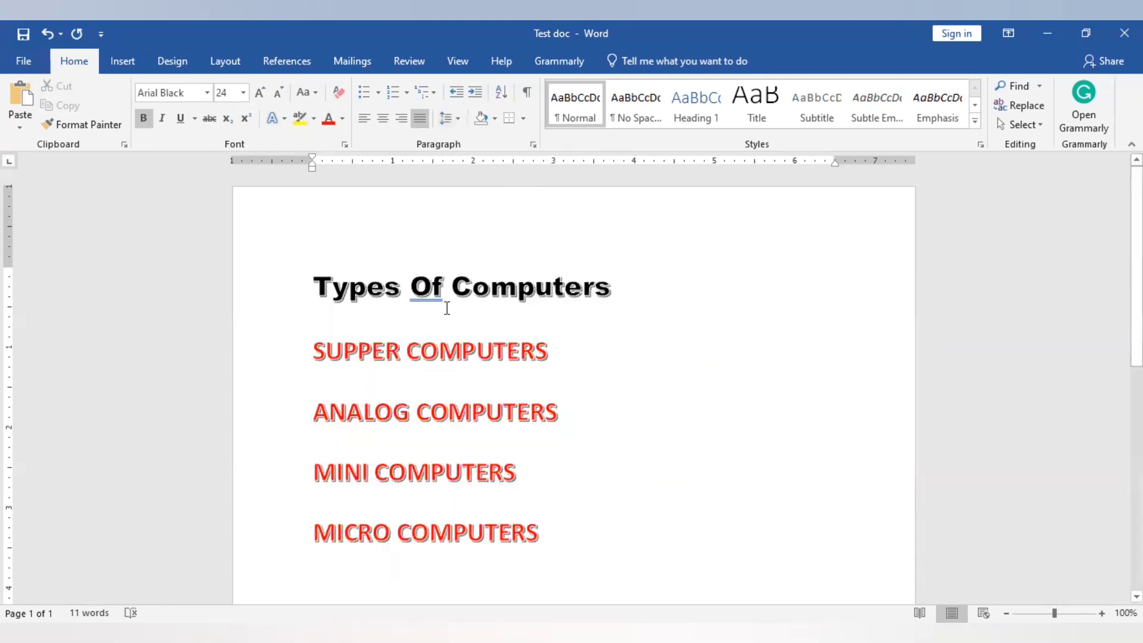
pyautogui.hotkey('ctrl', 'a')
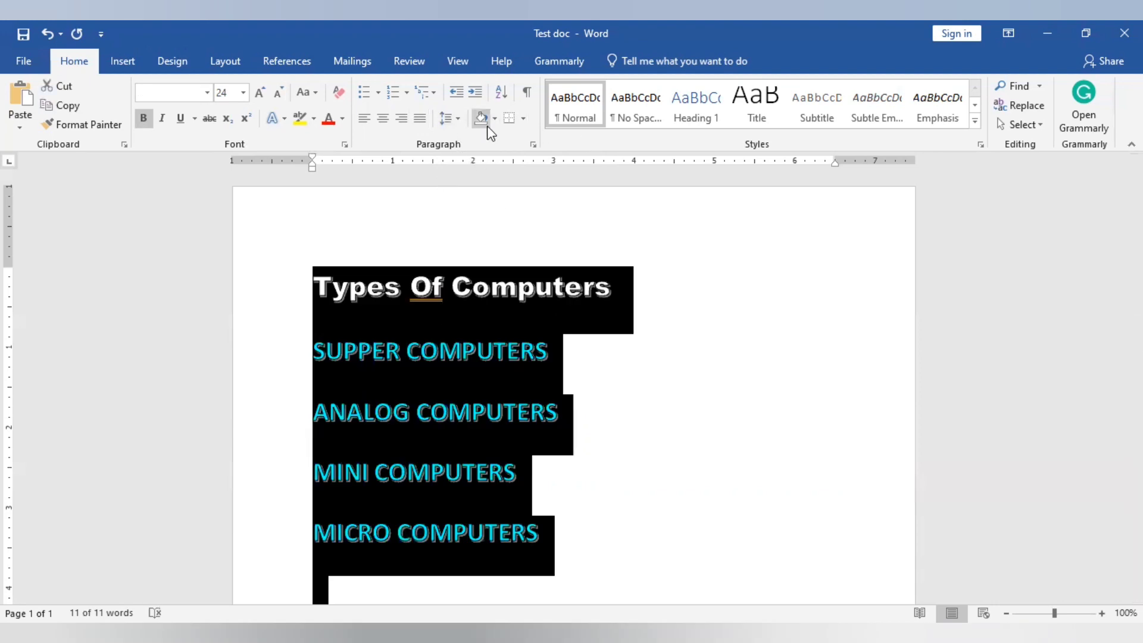
pyautogui.click(419, 247)
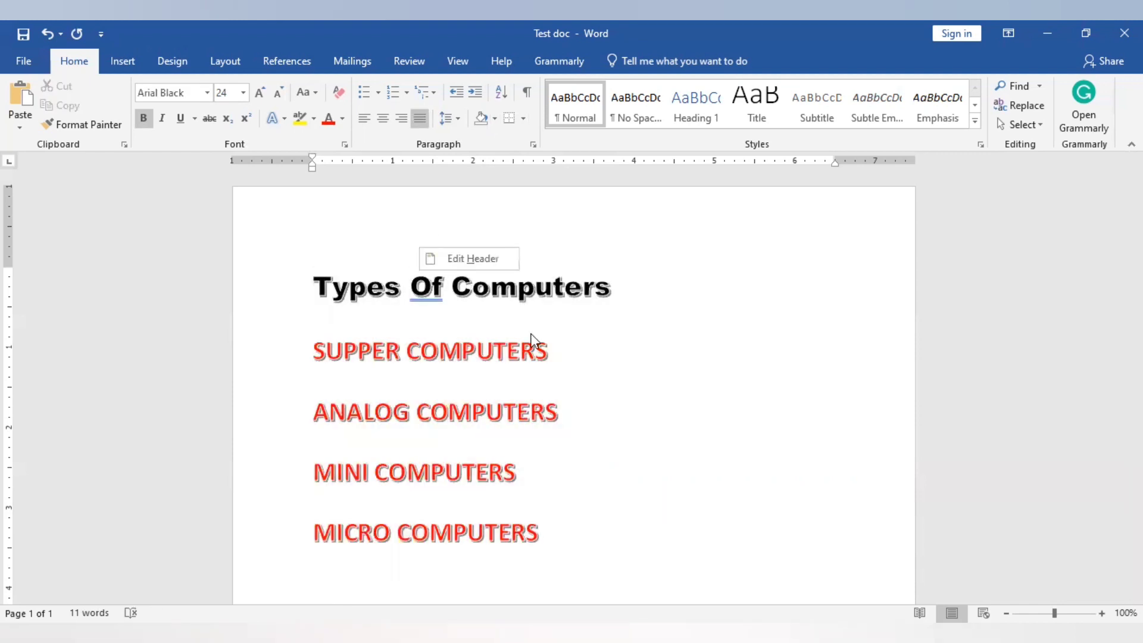
pyautogui.click(551, 348)
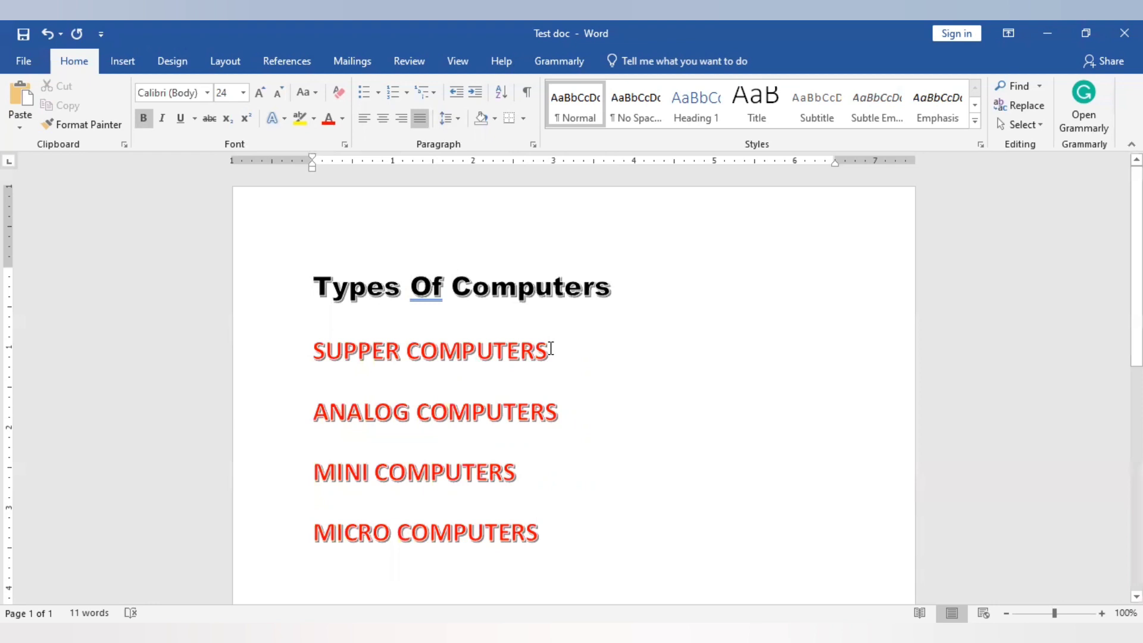
pyautogui.rightClick(550, 350)
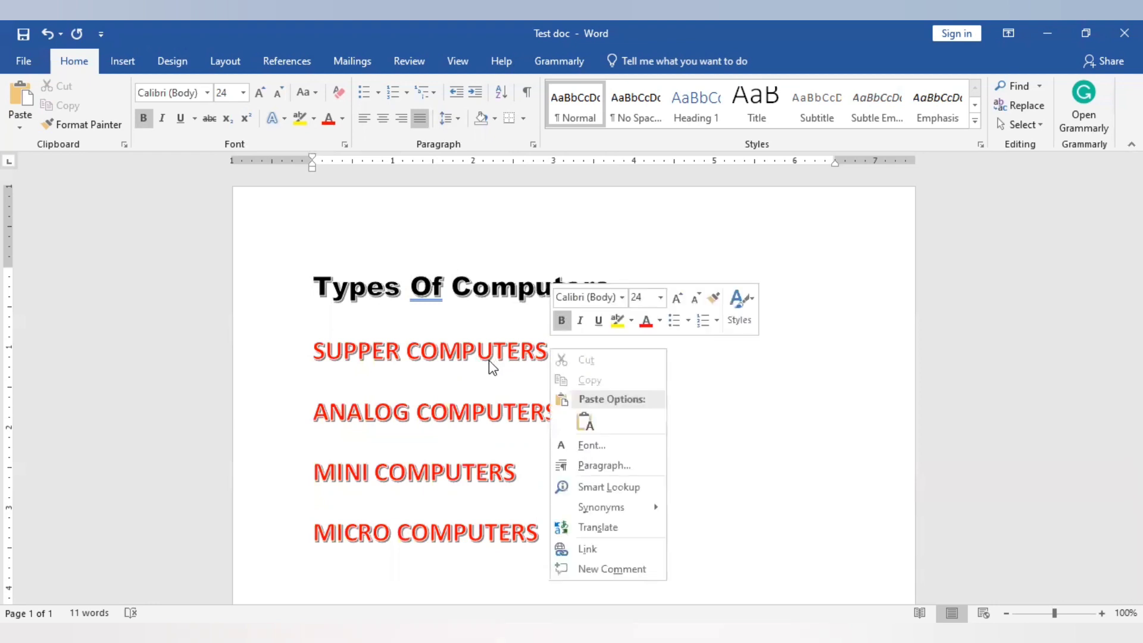
pyautogui.click(628, 467)
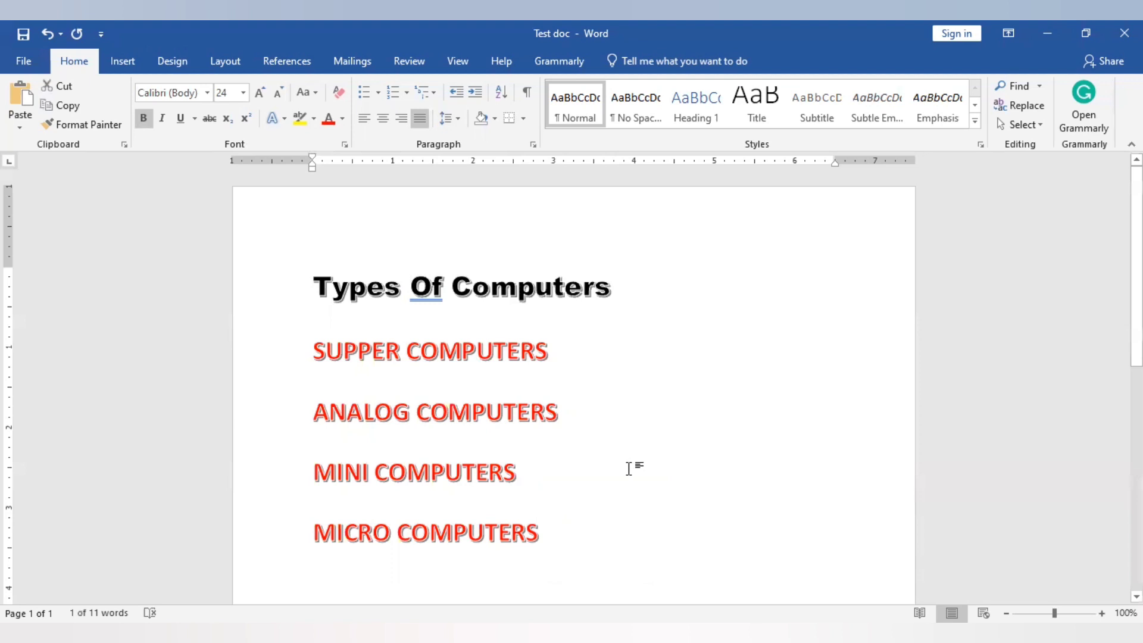
pyautogui.click(628, 468)
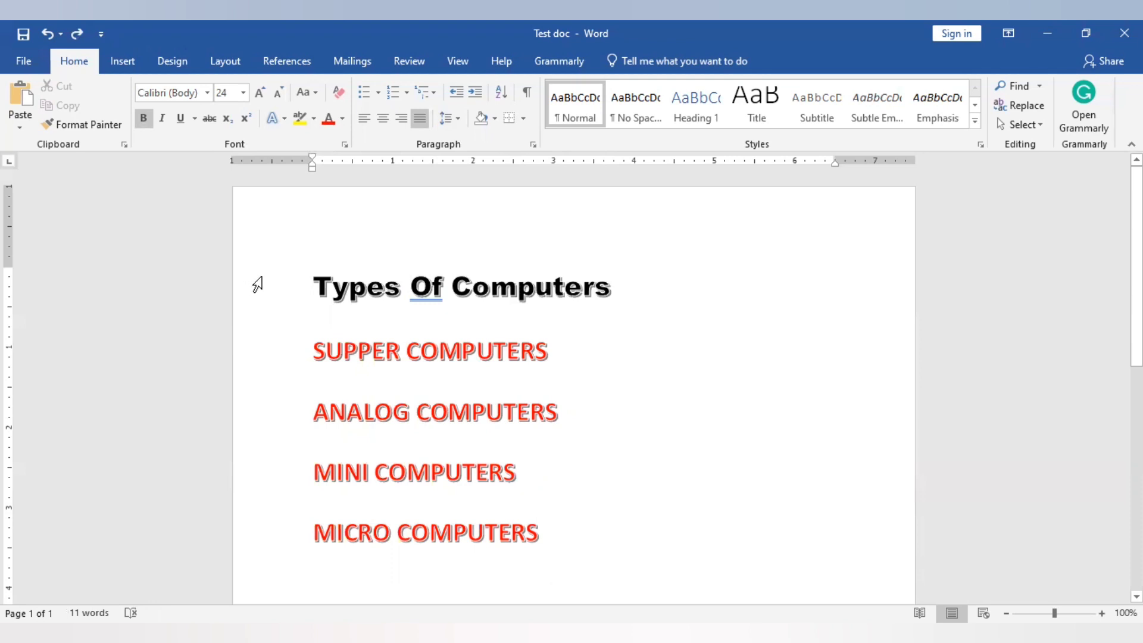
pyautogui.moveTo(257, 285); pyautogui.dragTo(313, 555)
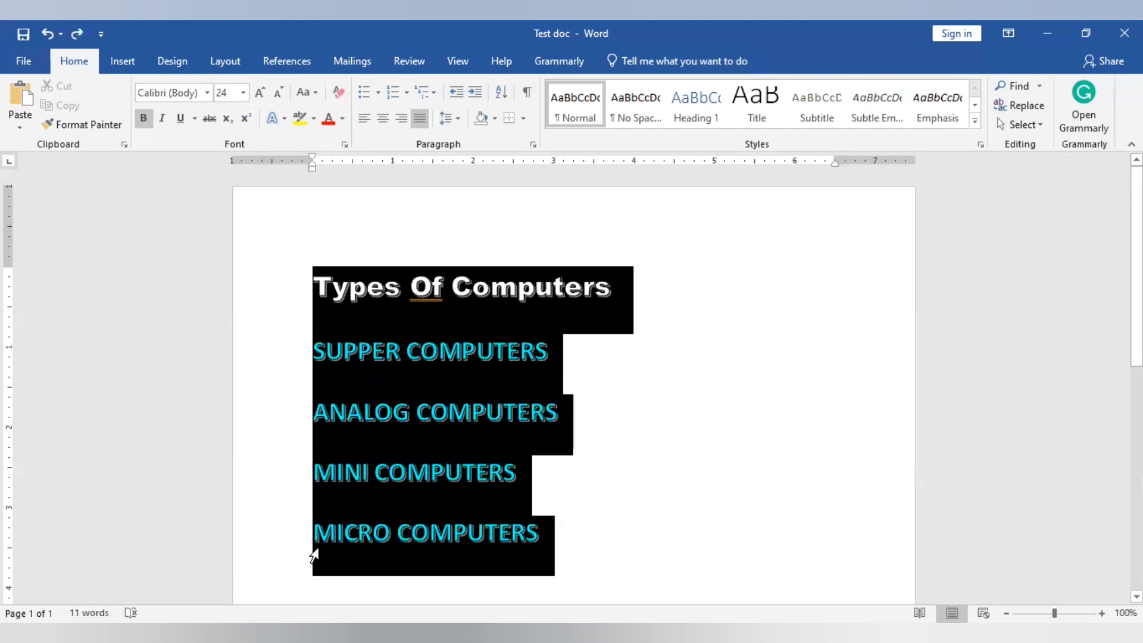
pyautogui.scroll(-3, 314, 554)
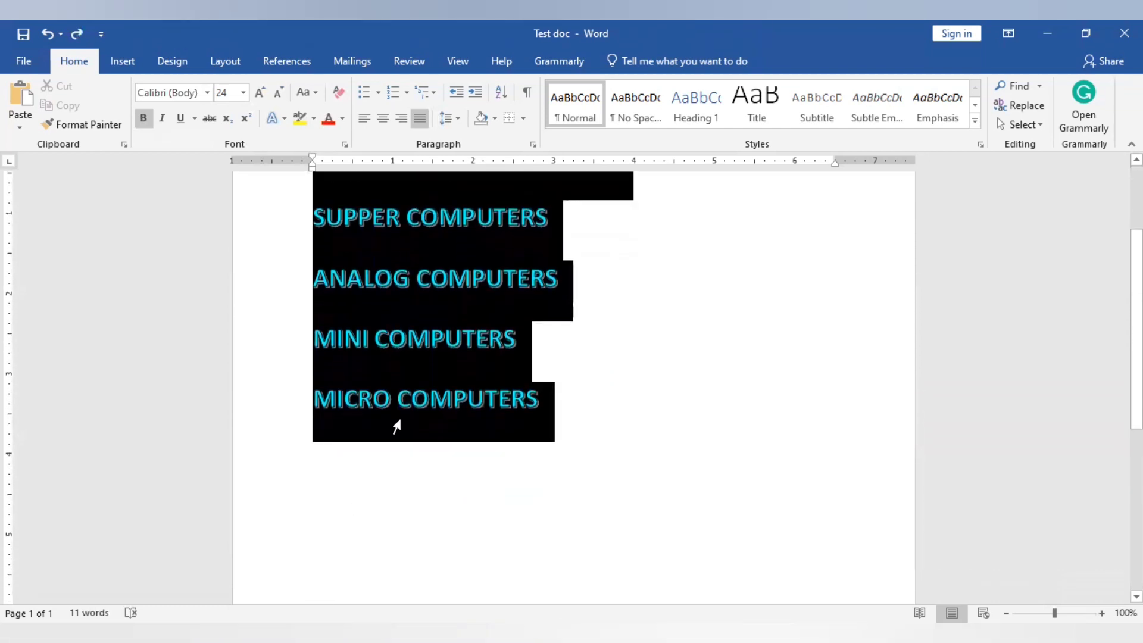
pyautogui.scroll(3, 882, 296)
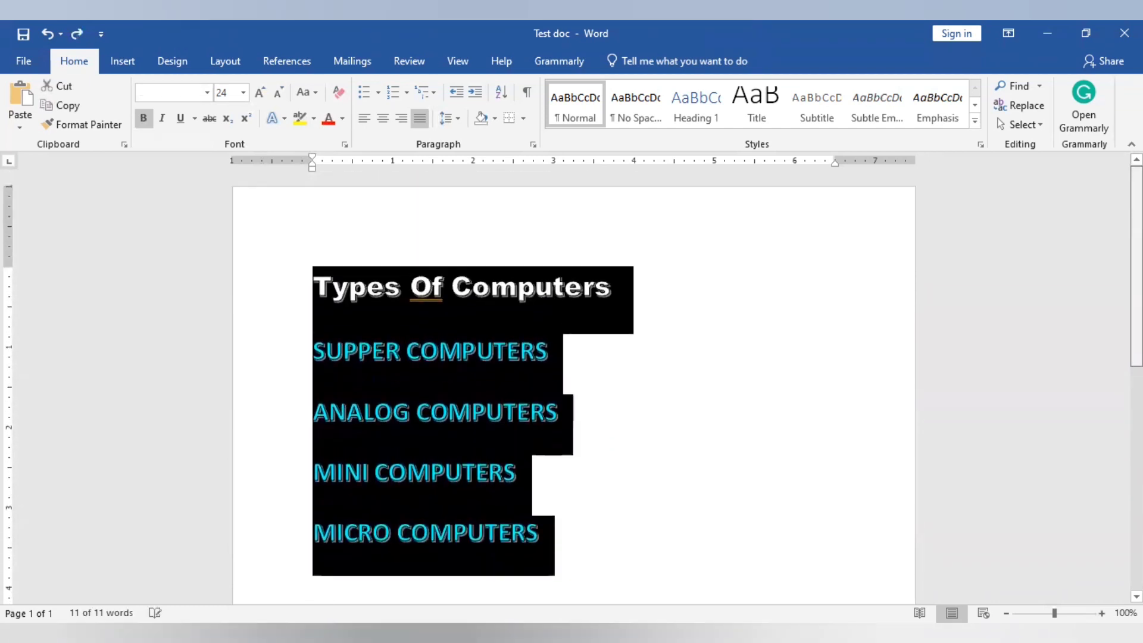
pyautogui.click(882, 296)
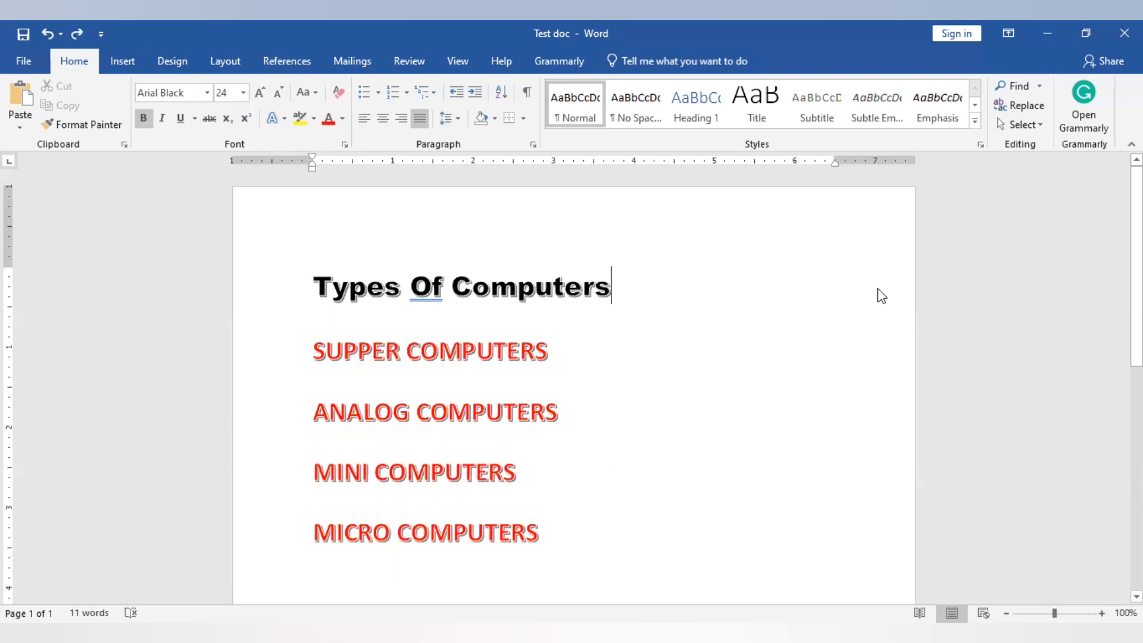
# - Apply the standard purple paragraph shading to the entire document text and deselect it
pyautogui.hotkey('ctrl', 'a')
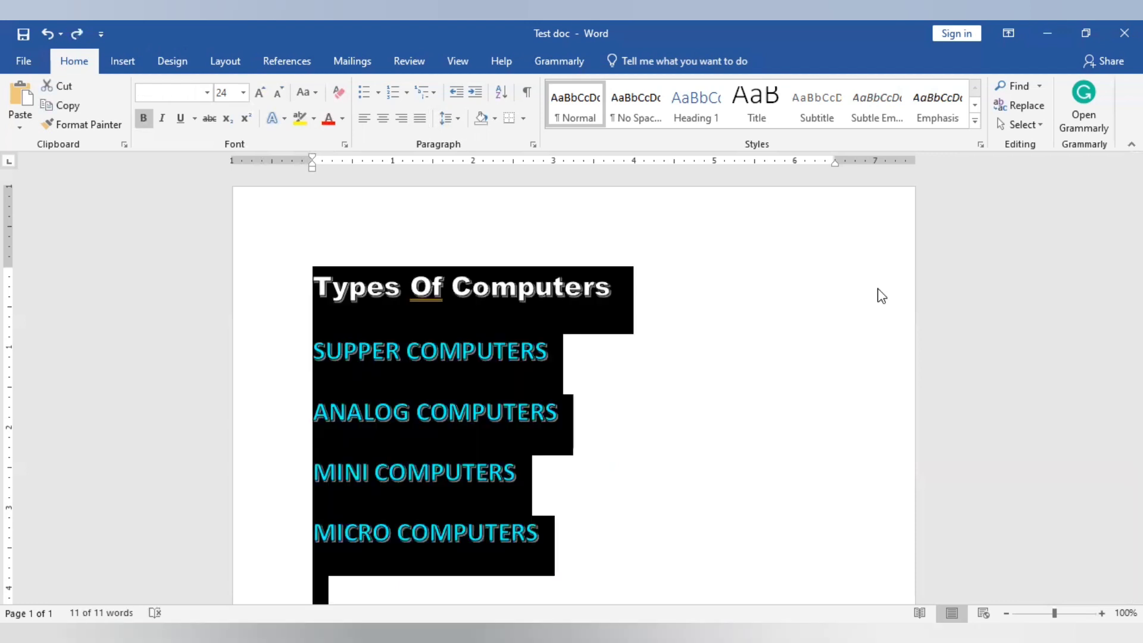
pyautogui.click(495, 119)
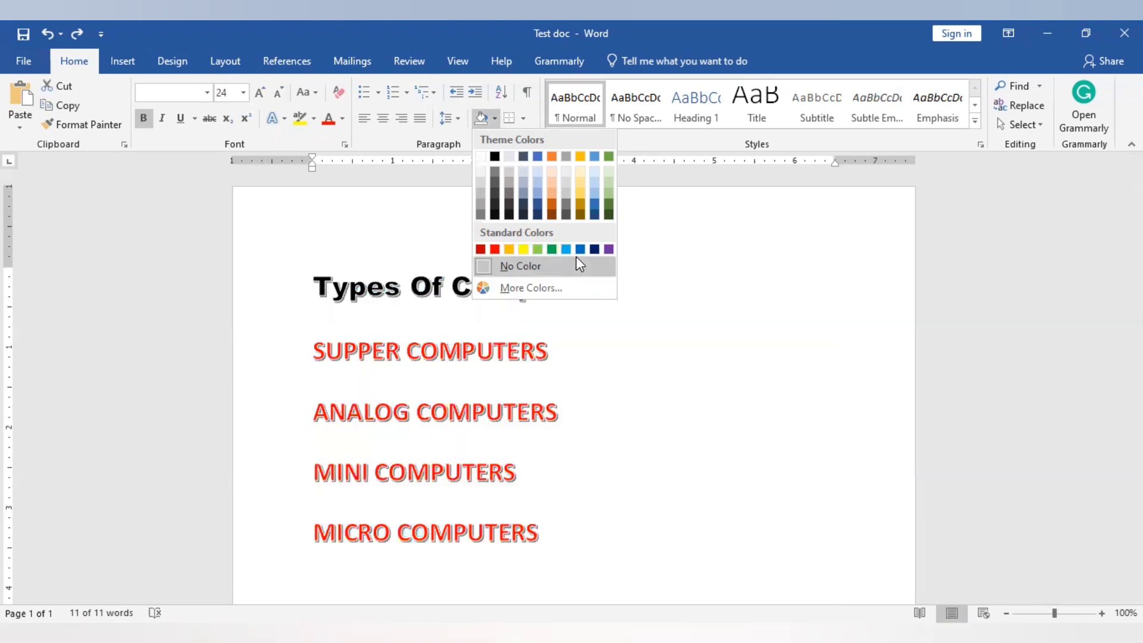
pyautogui.click(608, 249)
pyautogui.click(666, 234)
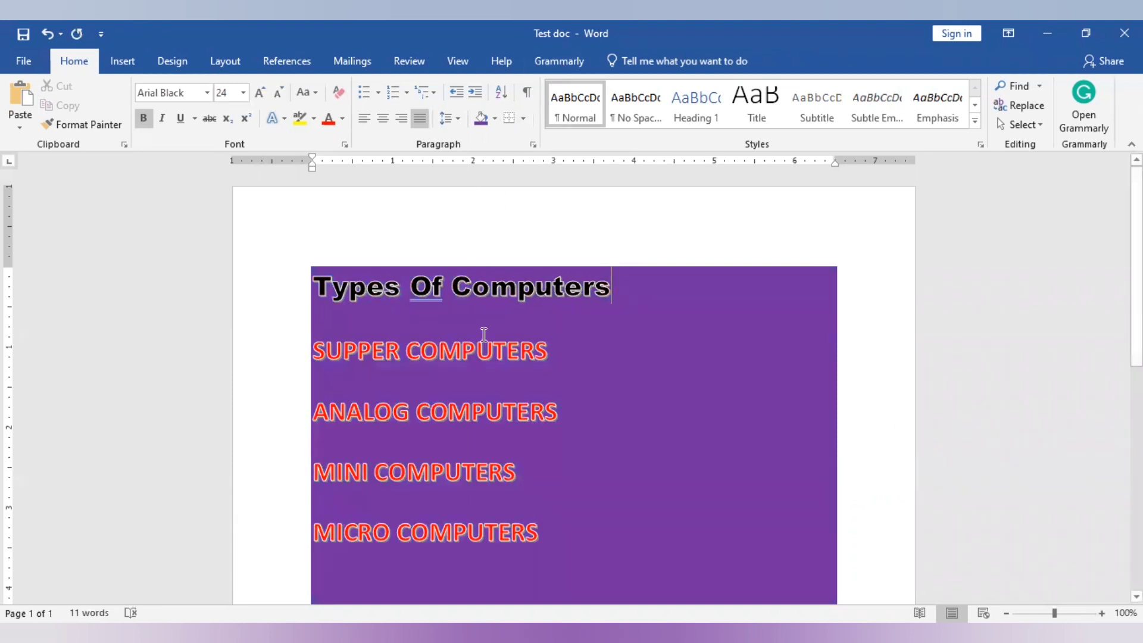
# - Examine the border options available for the entire text, close them without choosing one and deselect the text
pyautogui.hotkey('ctrl', 'a')
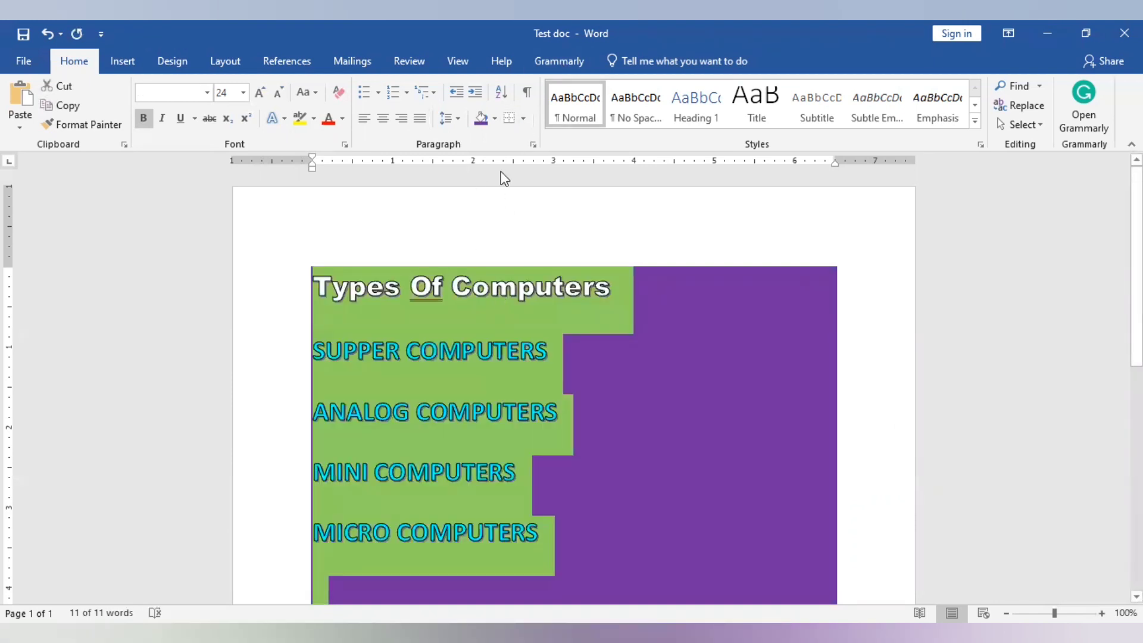
pyautogui.click(523, 116)
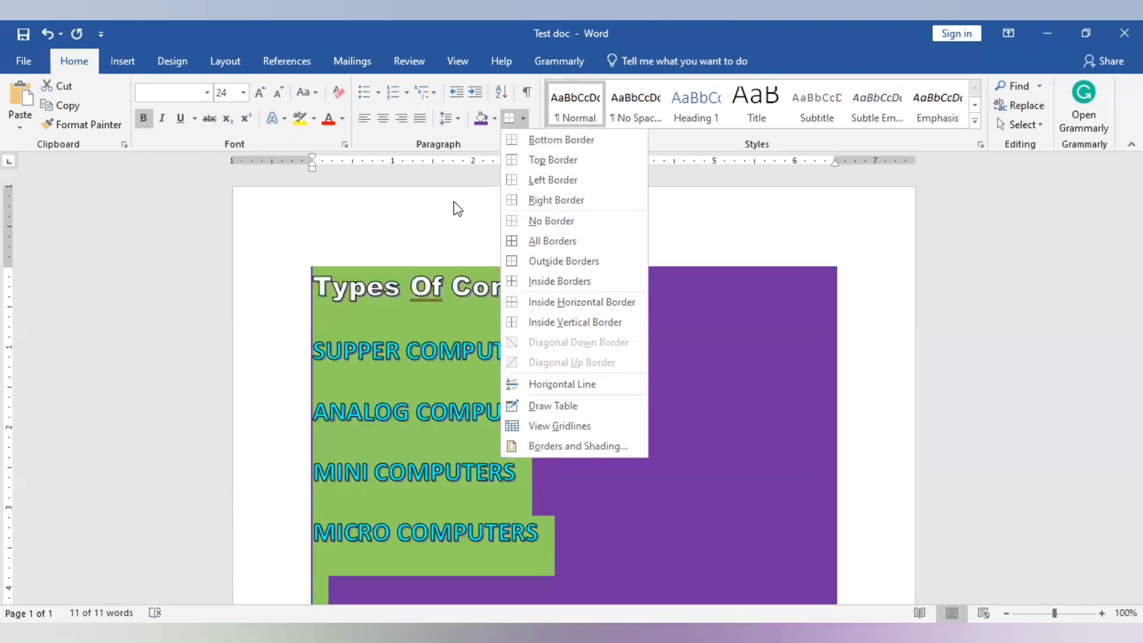
pyautogui.click(454, 201)
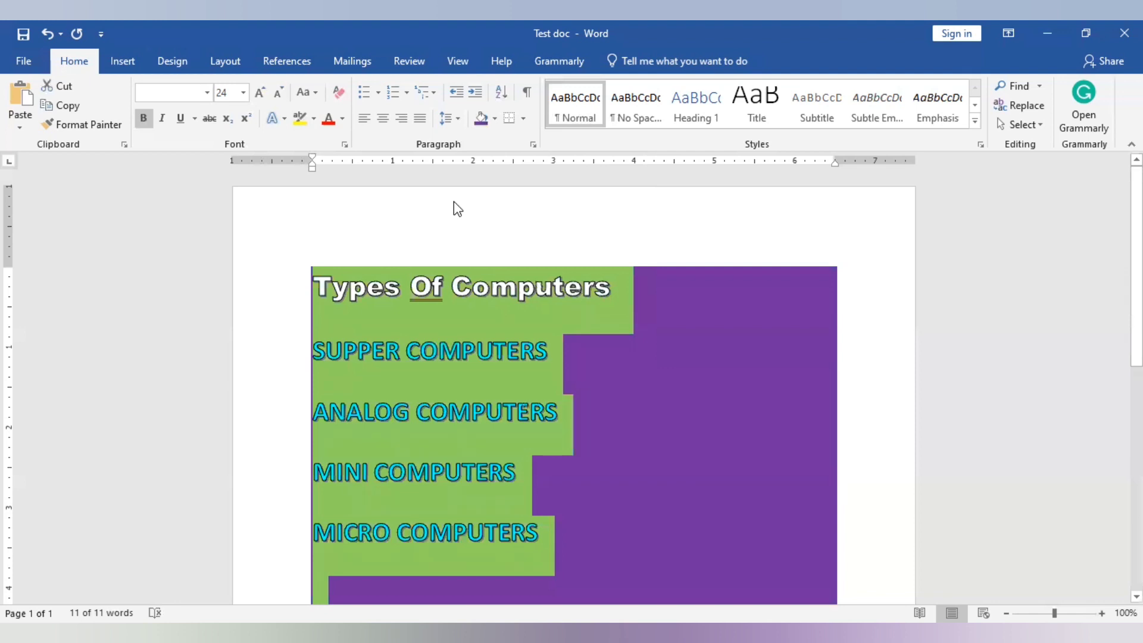
pyautogui.click(646, 406)
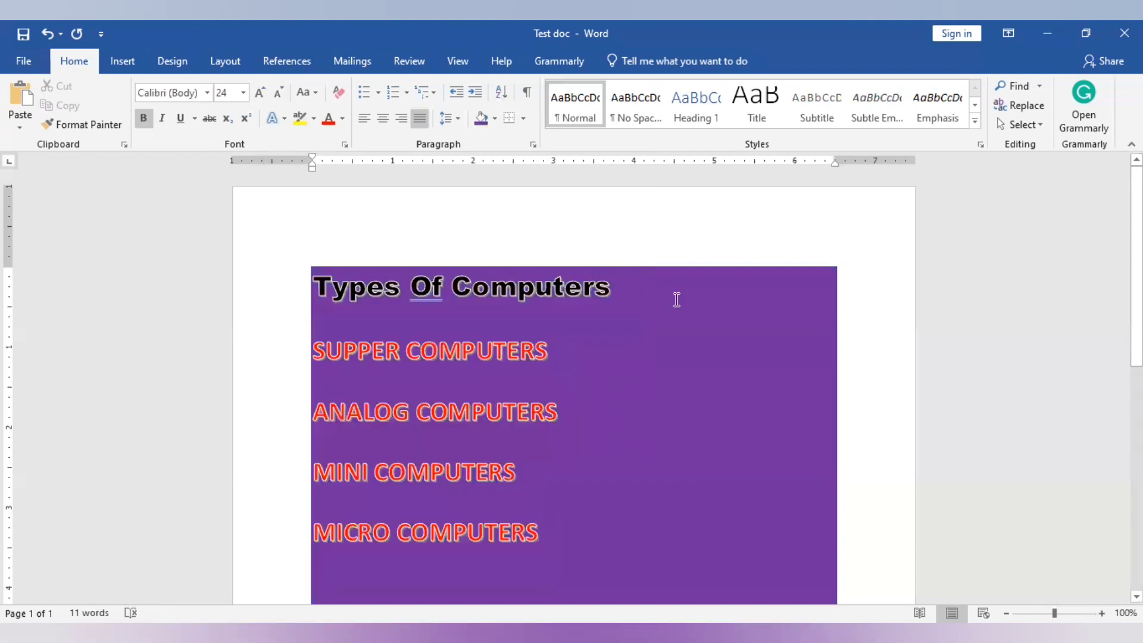
pyautogui.click(722, 238)
# - Apply four-diamond bullets to the four computer type lines below the heading
pyautogui.moveTo(315, 349); pyautogui.dragTo(377, 534)
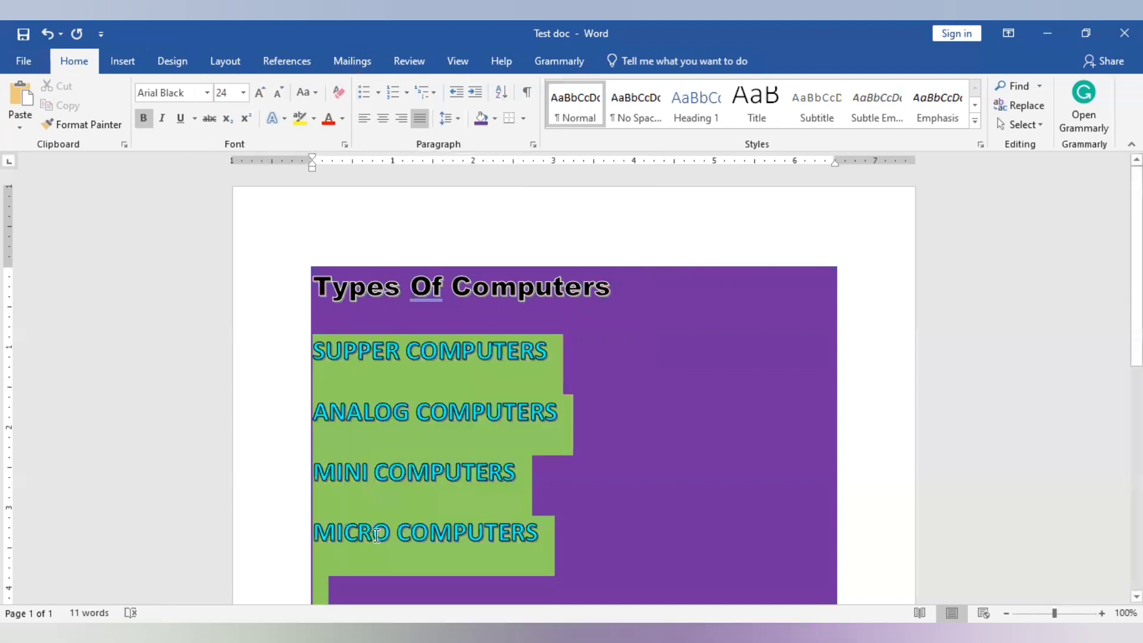
pyautogui.scroll(-1, 376, 534)
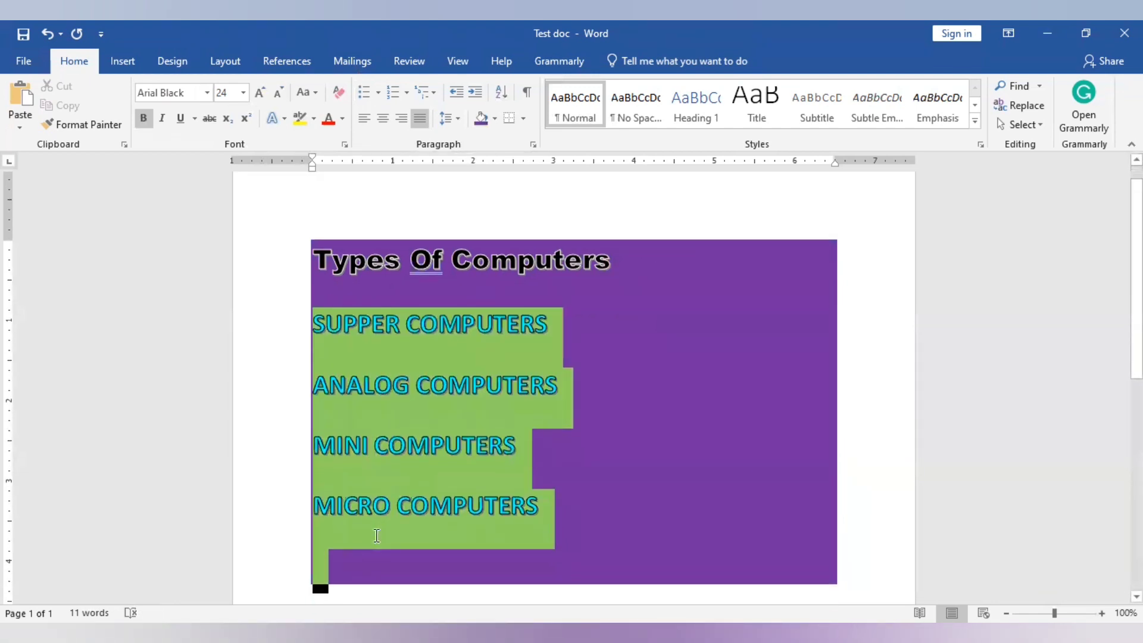
pyautogui.click(378, 94)
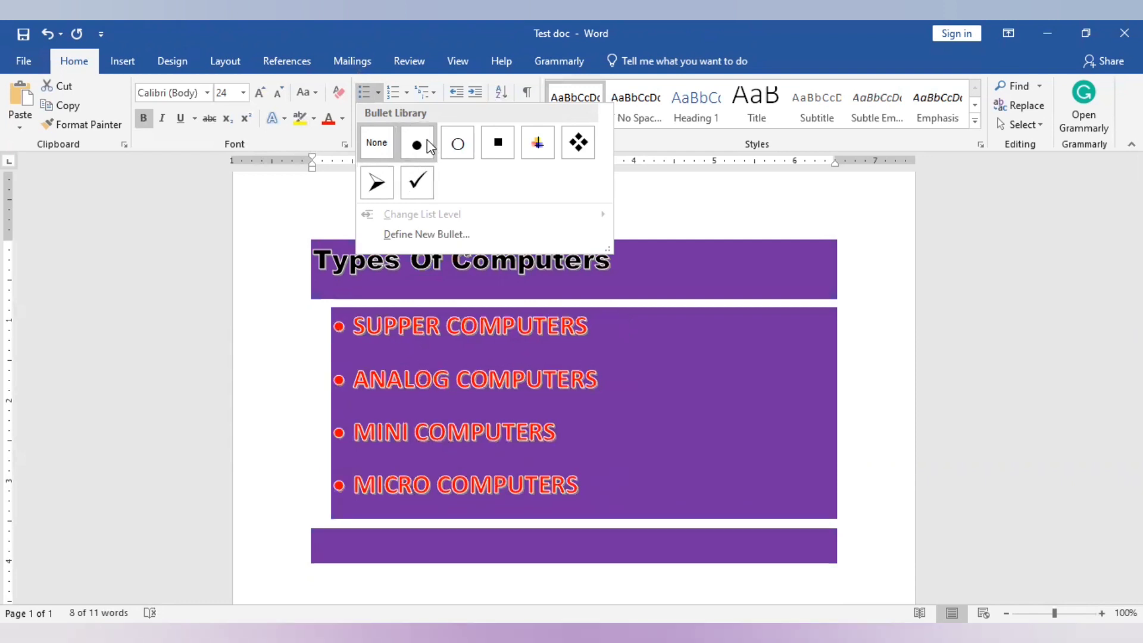
pyautogui.click(575, 142)
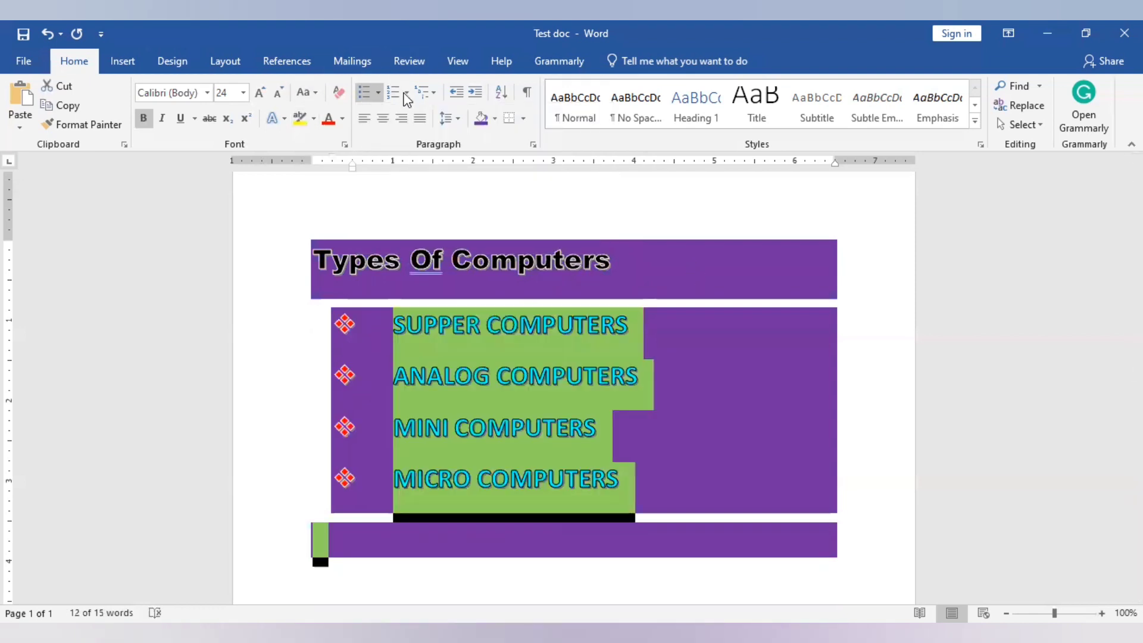
# - Change the four computer type lines to i. ii. iii. lowercase Roman numbering and deselect them
pyautogui.click(406, 93)
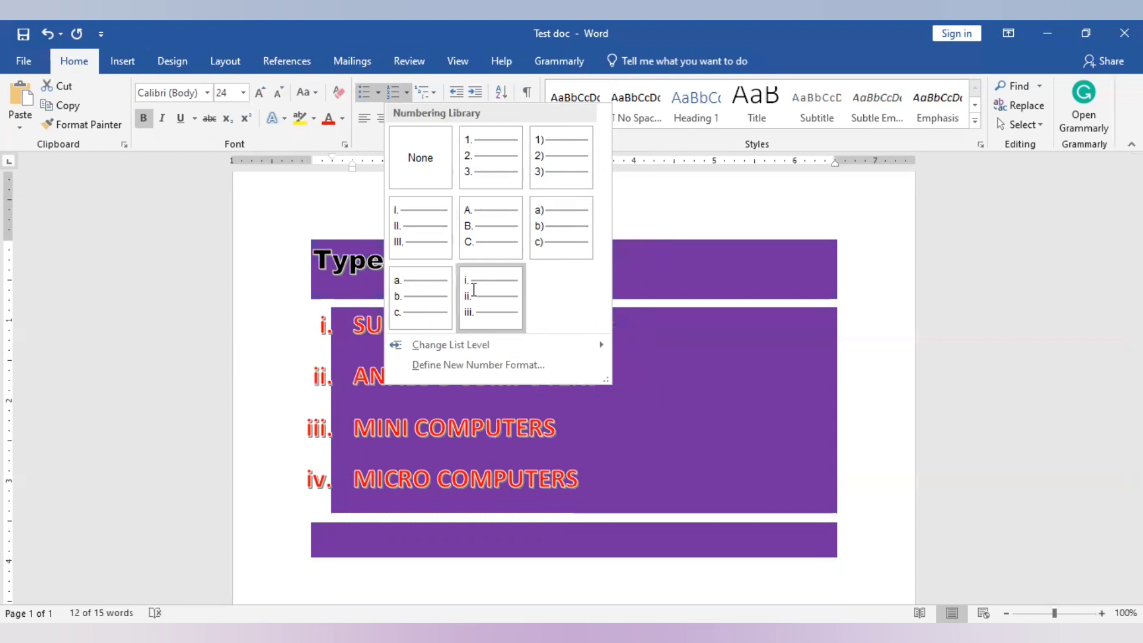
pyautogui.click(472, 290)
pyautogui.click(886, 400)
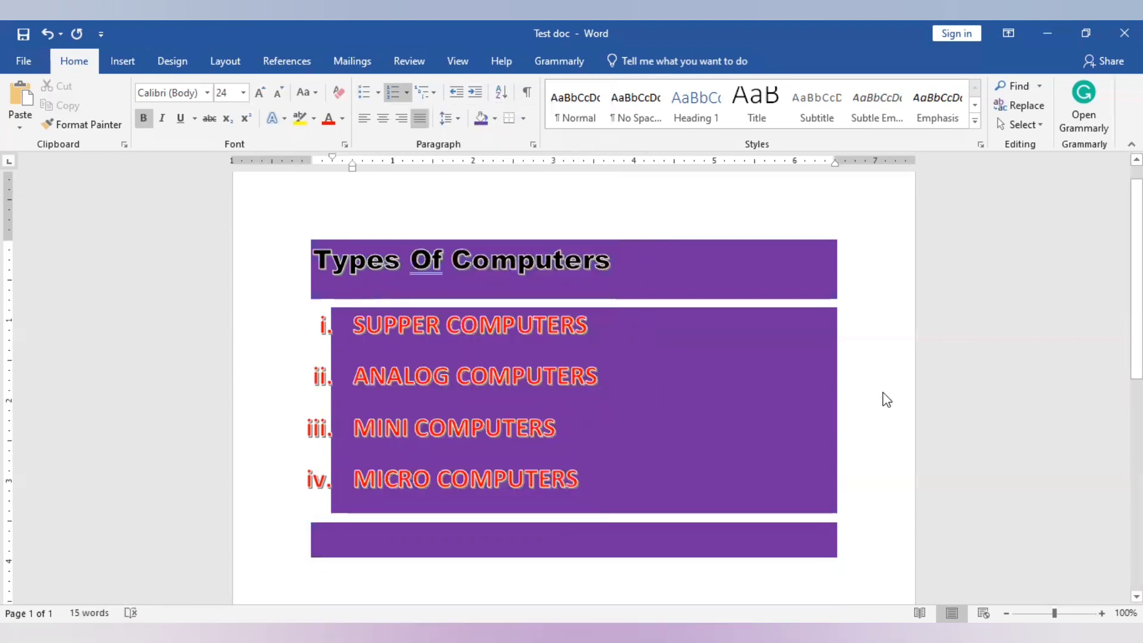
# - Try white paragraph shading on the Types Of Computers heading
pyautogui.moveTo(295, 262); pyautogui.dragTo(439, 542)
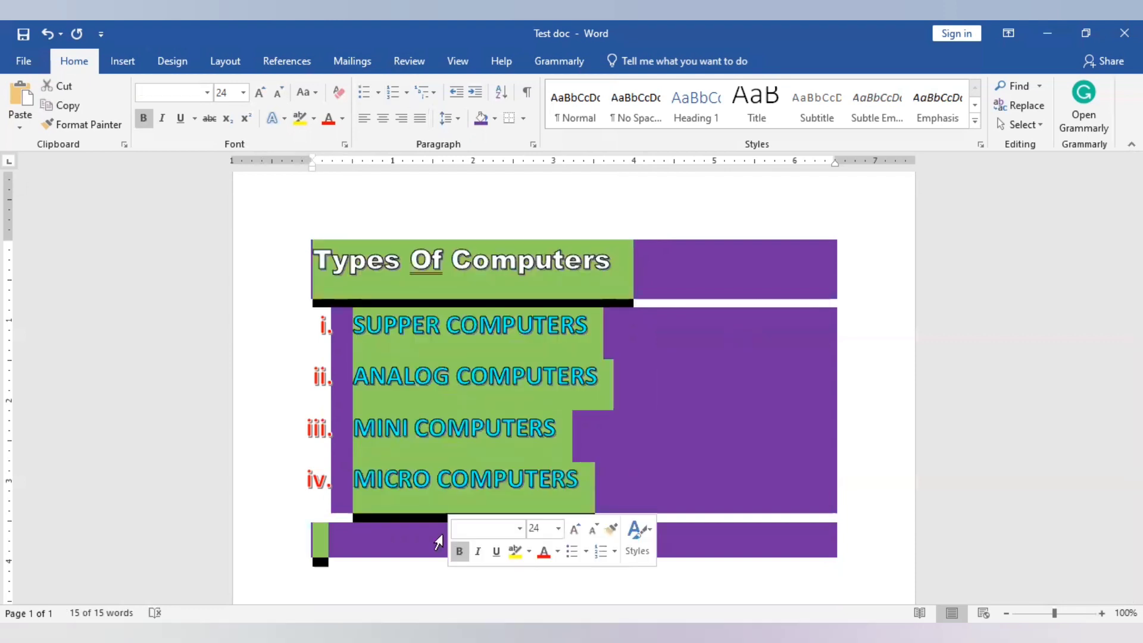
pyautogui.click(384, 262)
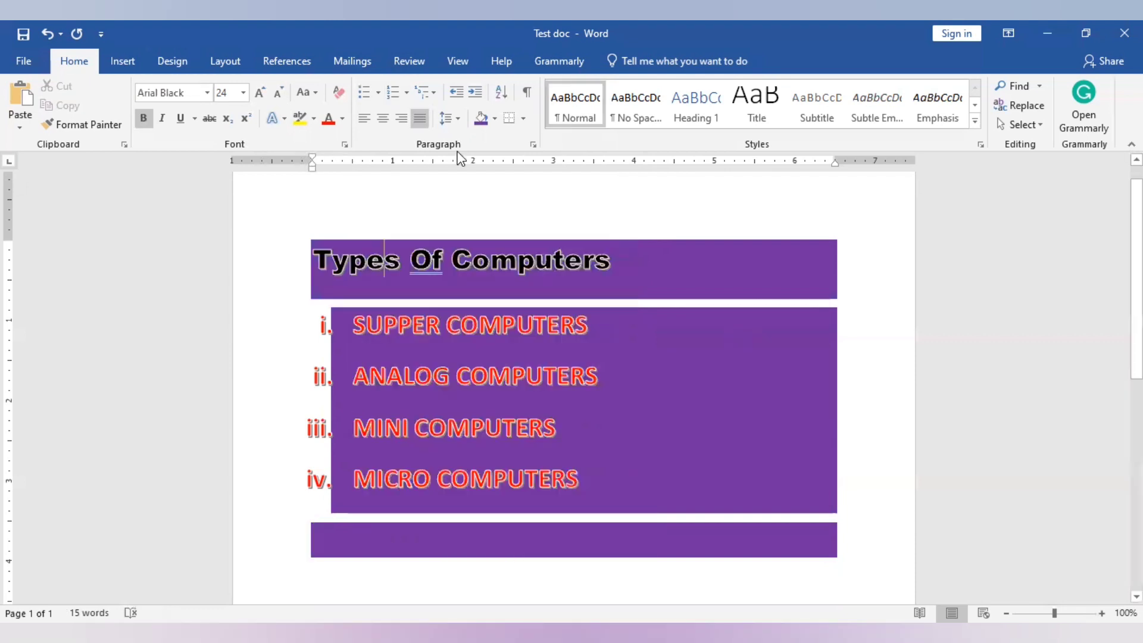
pyautogui.click(494, 119)
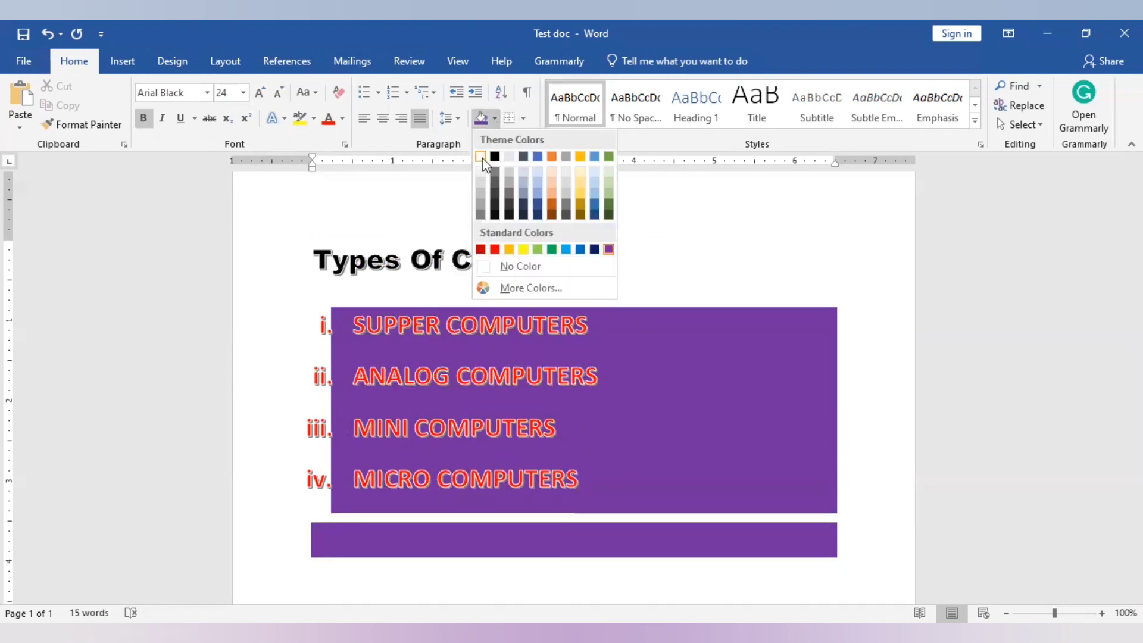
pyautogui.click(481, 157)
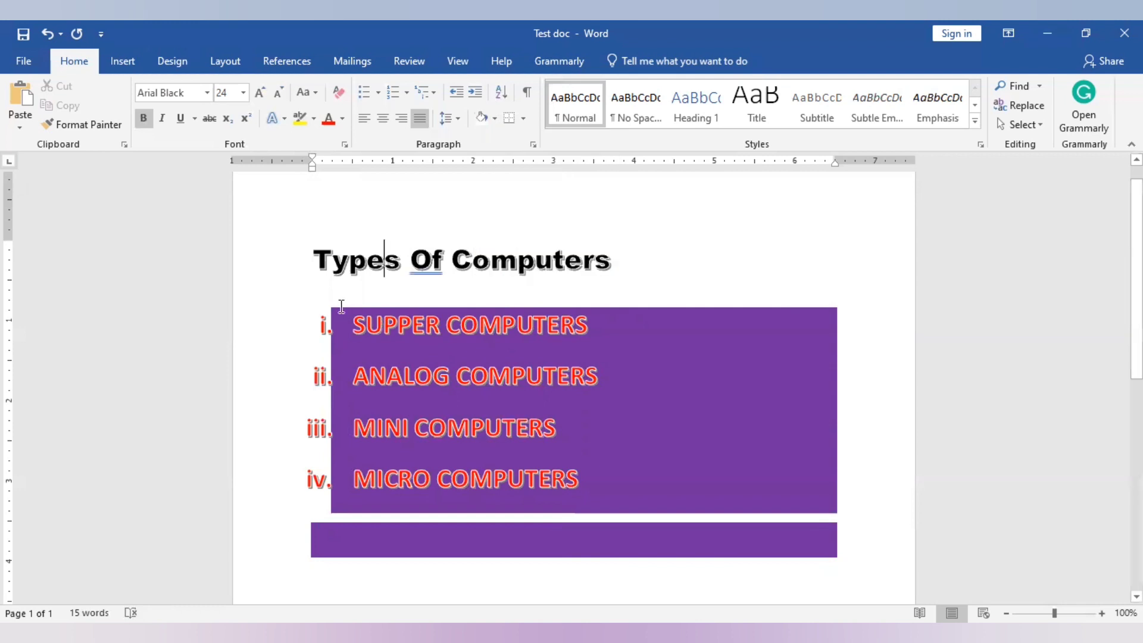
pyautogui.moveTo(341, 306); pyautogui.dragTo(589, 448)
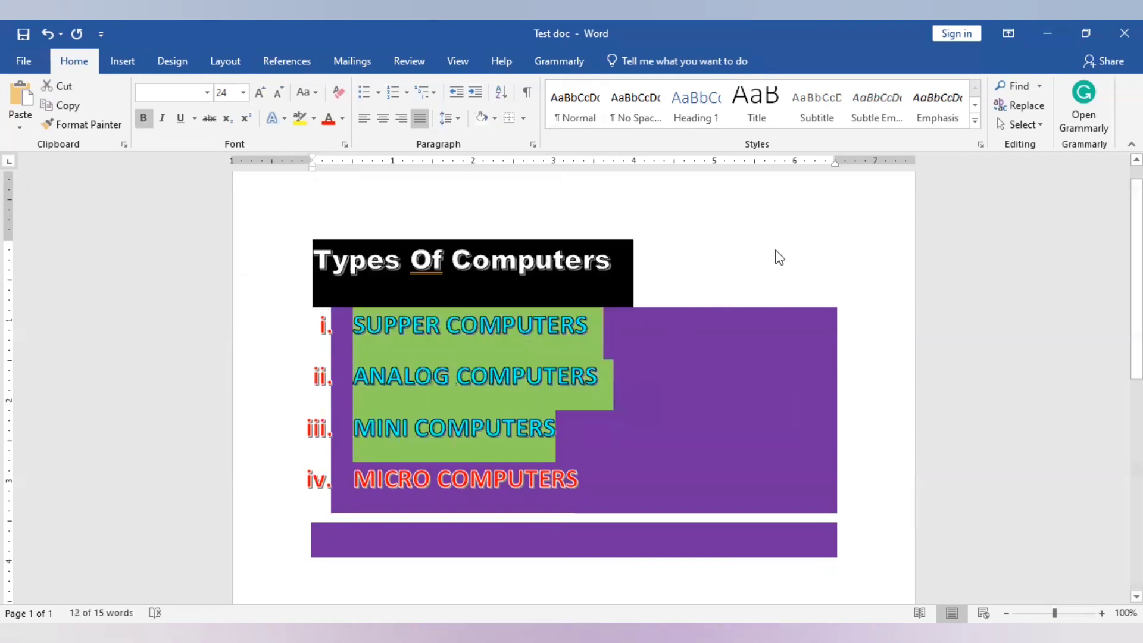
pyautogui.click(777, 253)
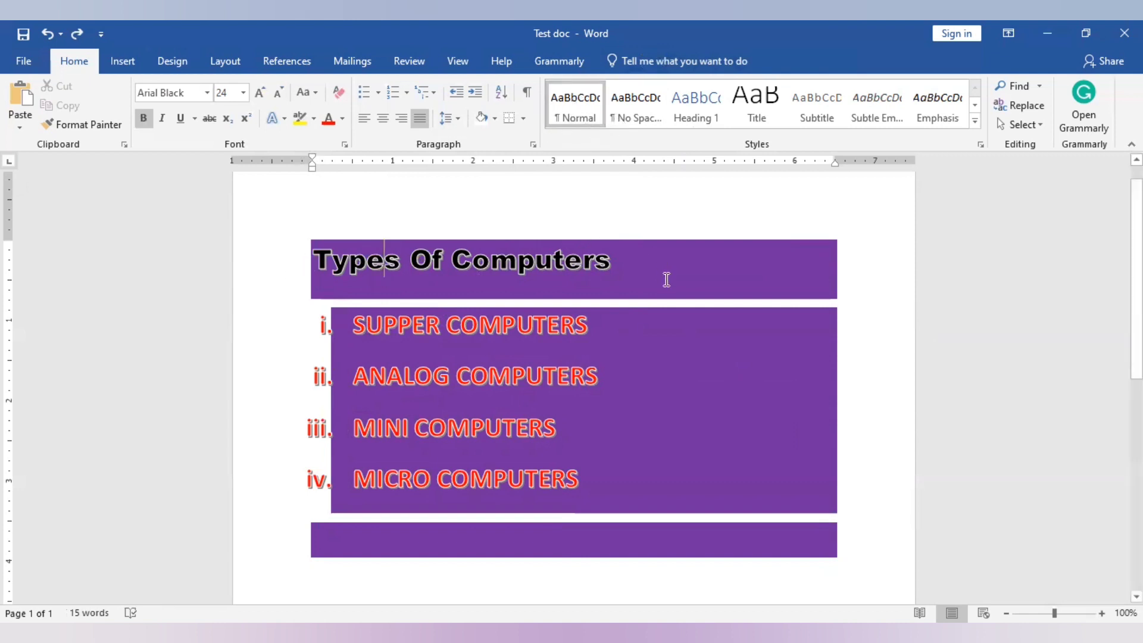
# - Apply the Normal style to the heading and to the entire document, and deselect the text
pyautogui.tripleClick(435, 244)
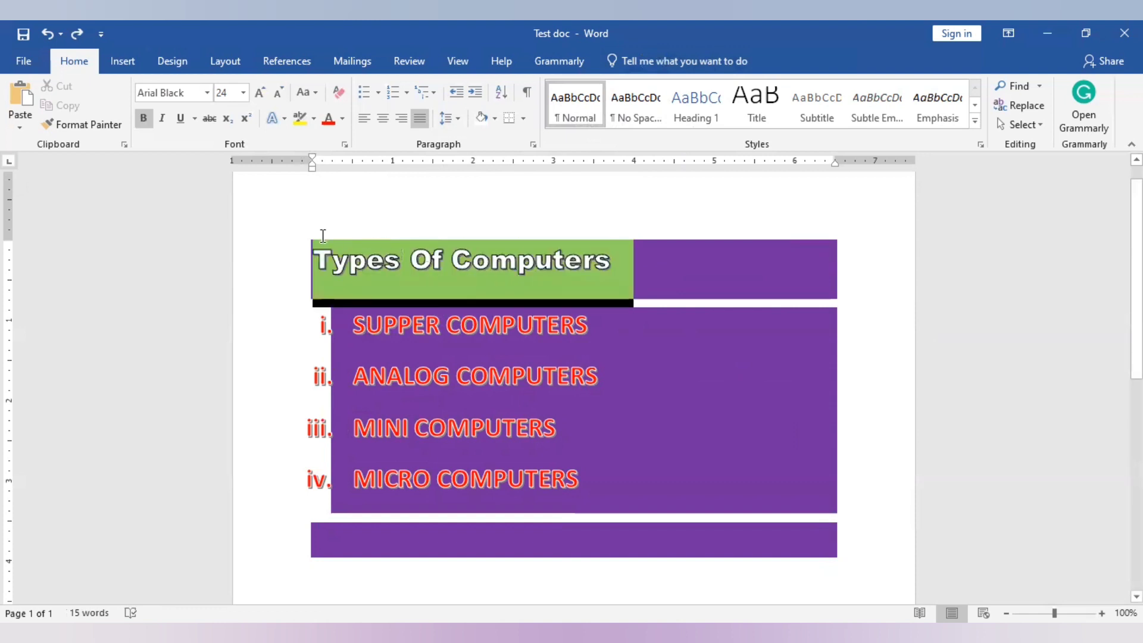
pyautogui.click(560, 110)
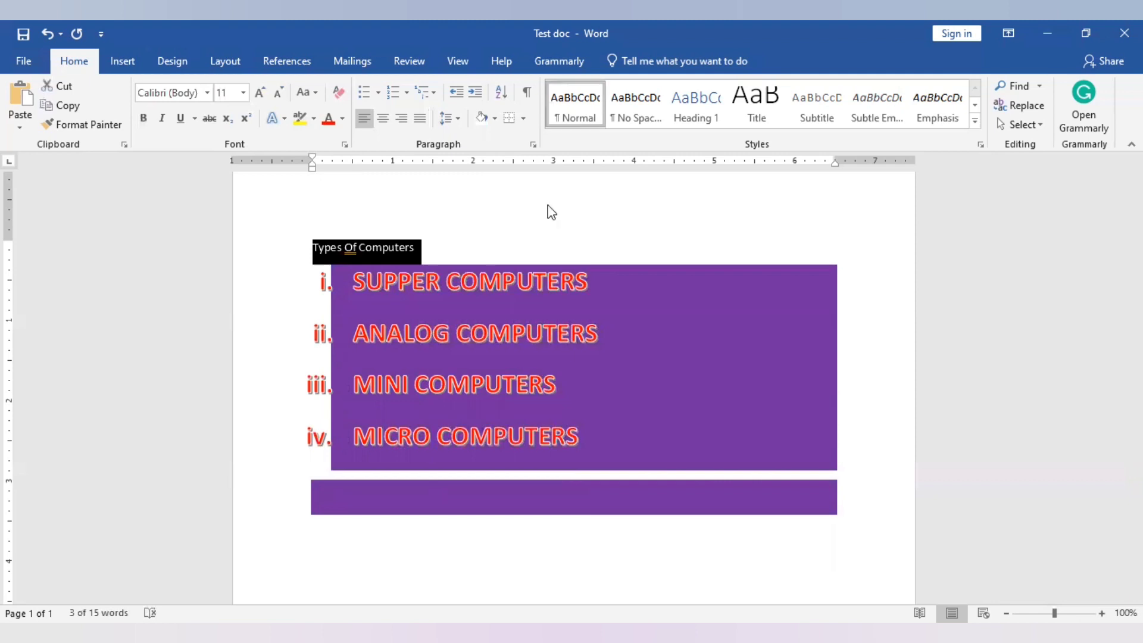
pyautogui.hotkey('ctrl', 'a')
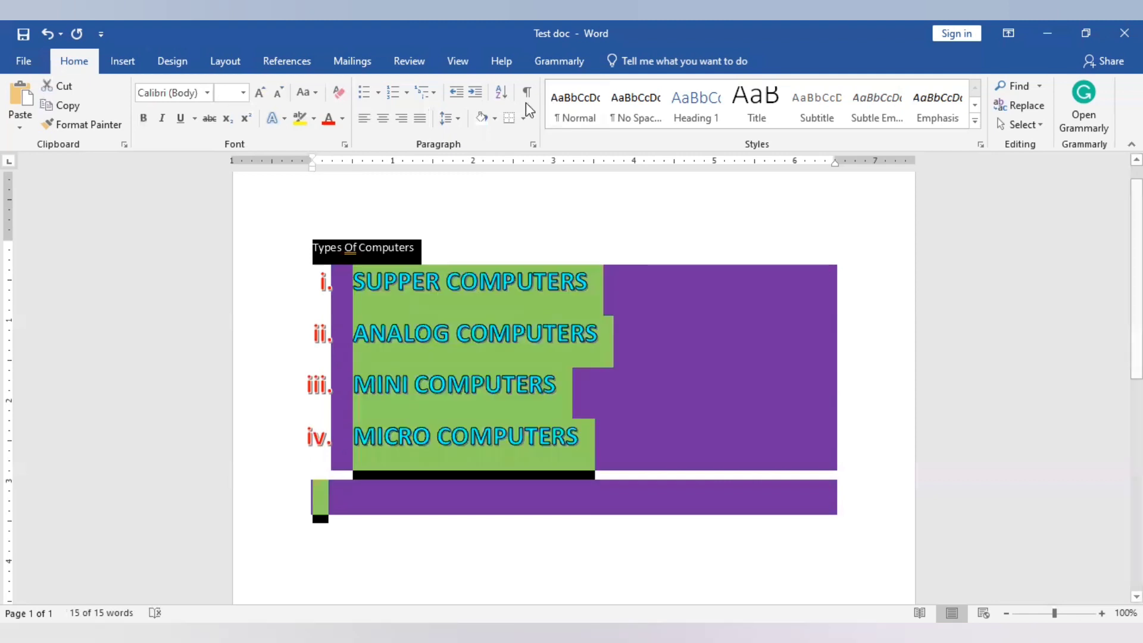
pyautogui.click(573, 102)
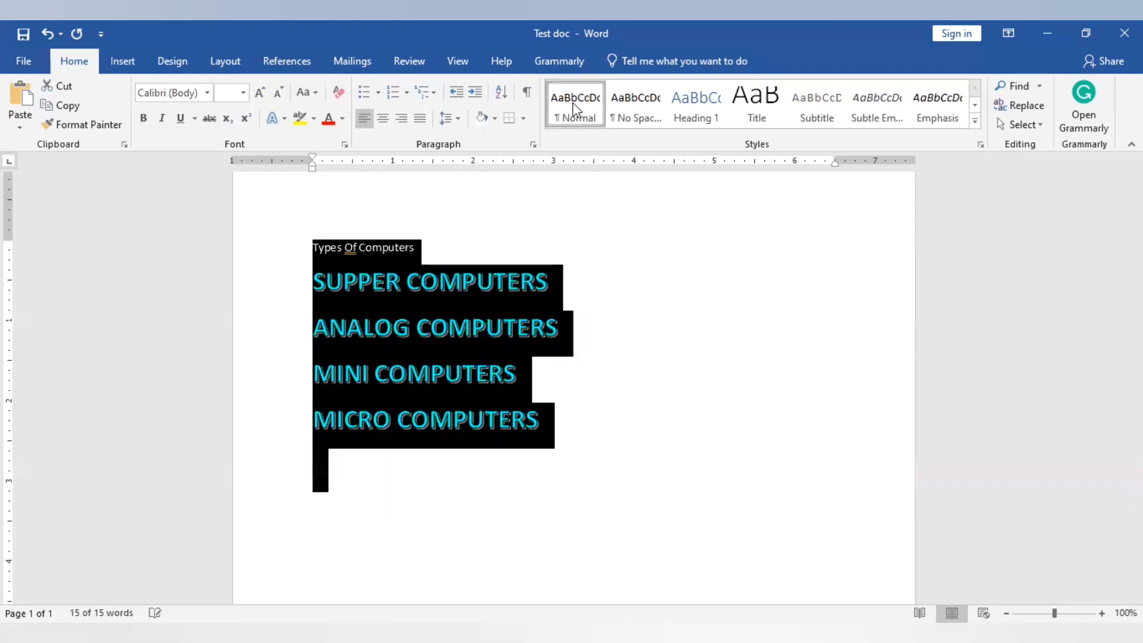
pyautogui.click(613, 372)
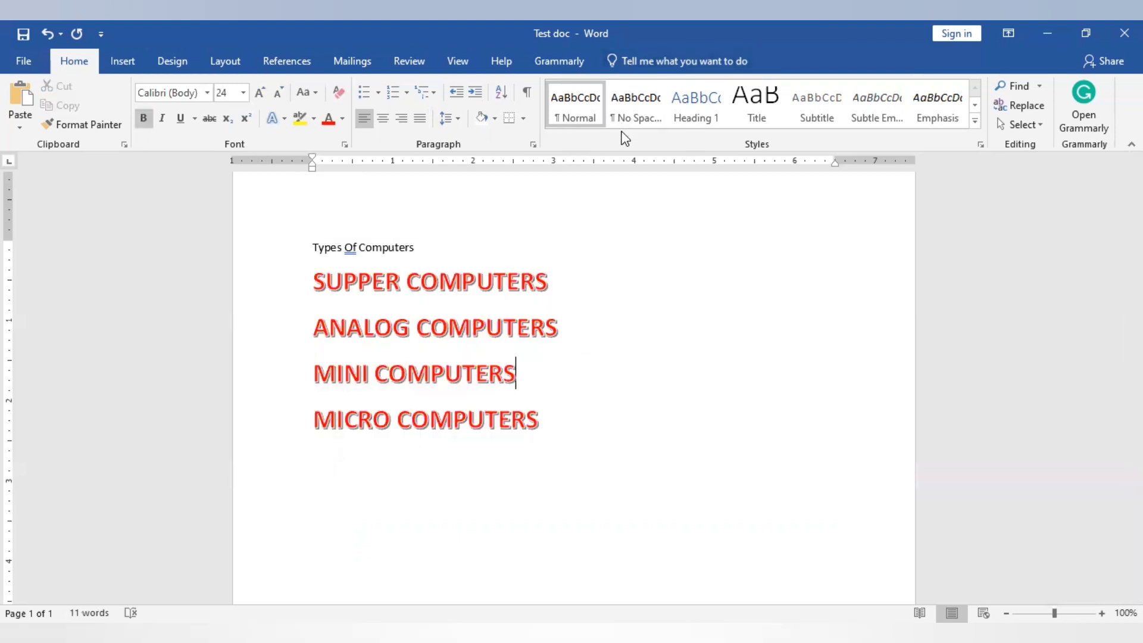
# - Try the Heading 1 style on the entire document, finish with the No Spacing style and deselect the text
pyautogui.click(648, 112)
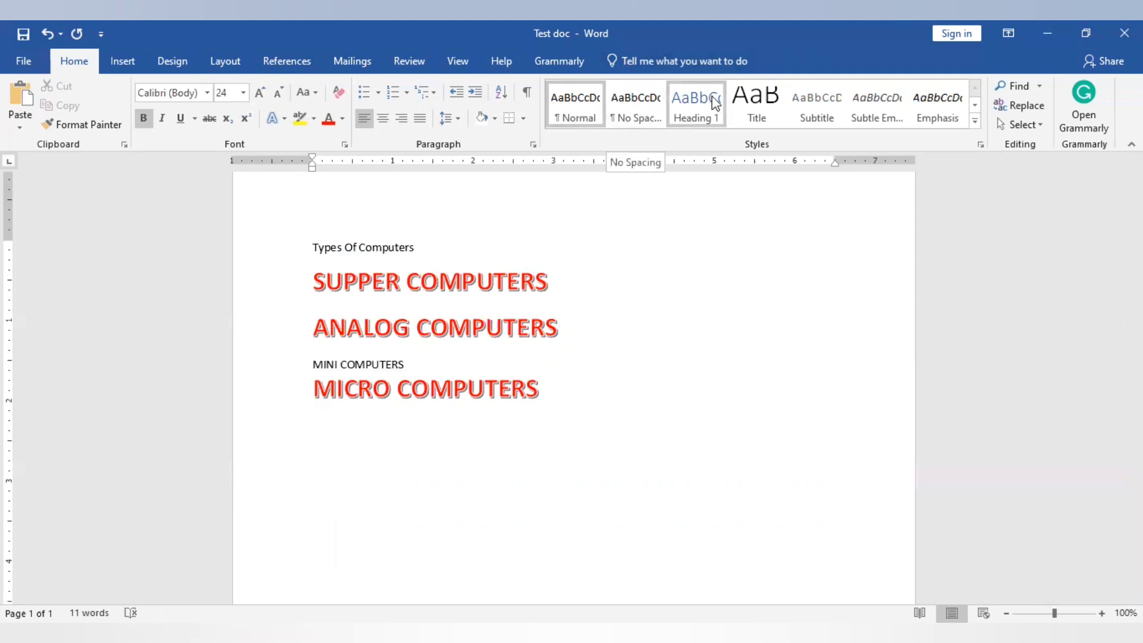
pyautogui.click(695, 112)
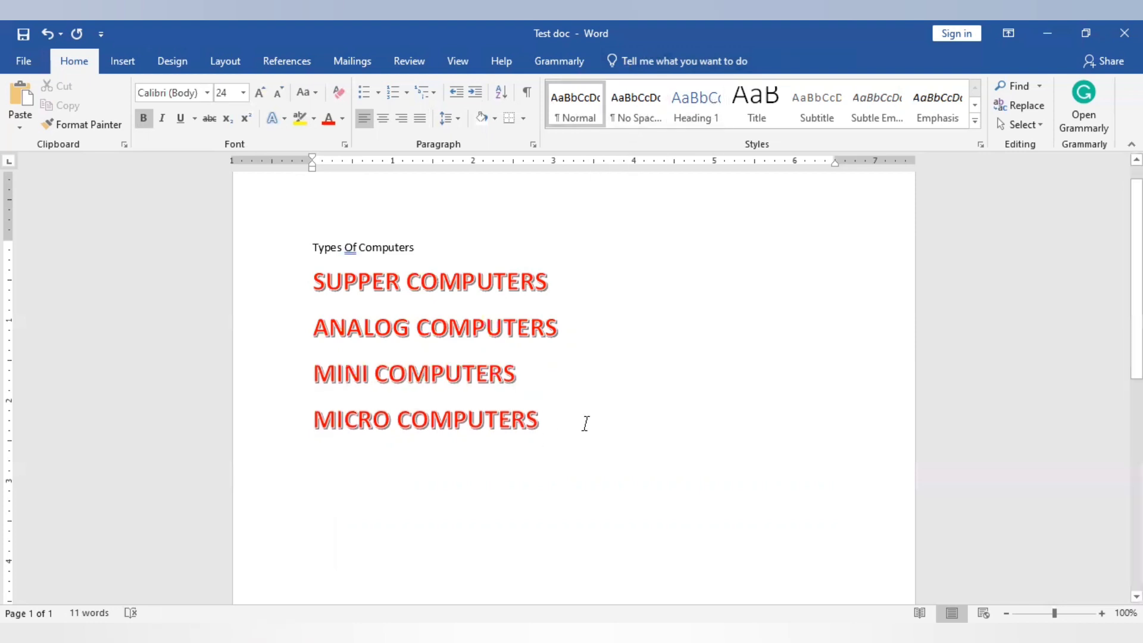
pyautogui.hotkey('ctrl', 'a')
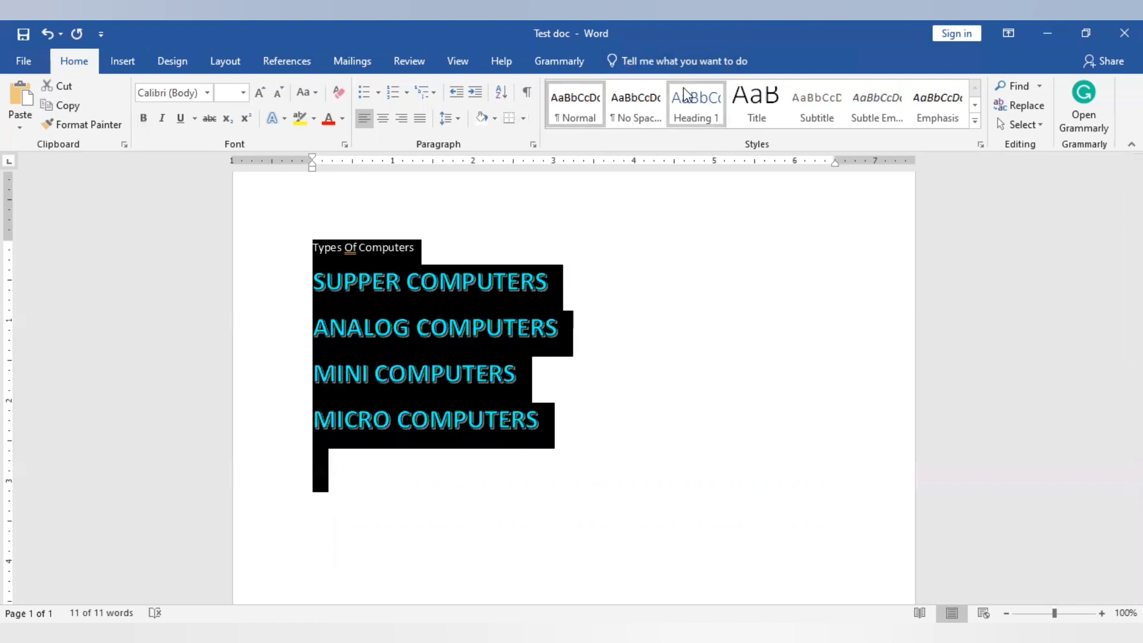
pyautogui.click(695, 111)
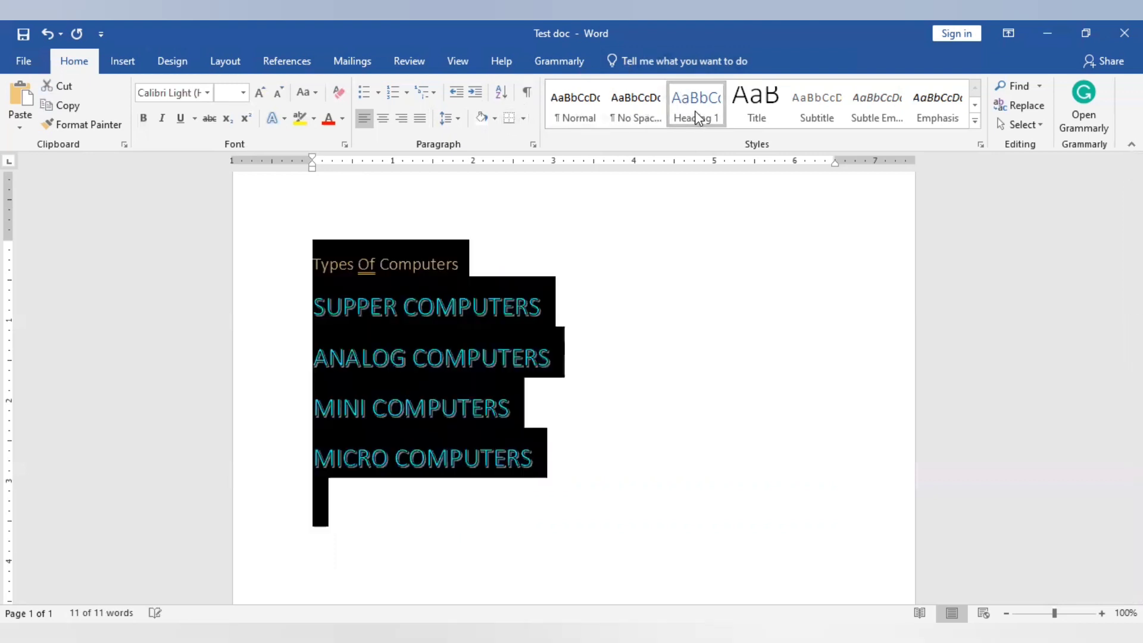
pyautogui.click(638, 114)
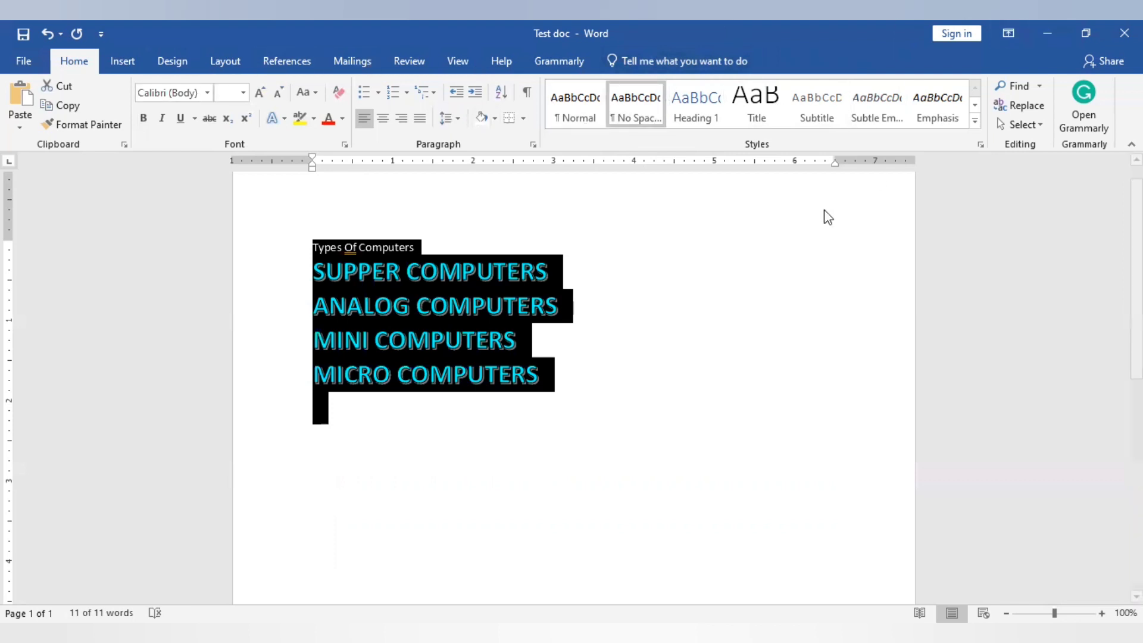
pyautogui.click(752, 383)
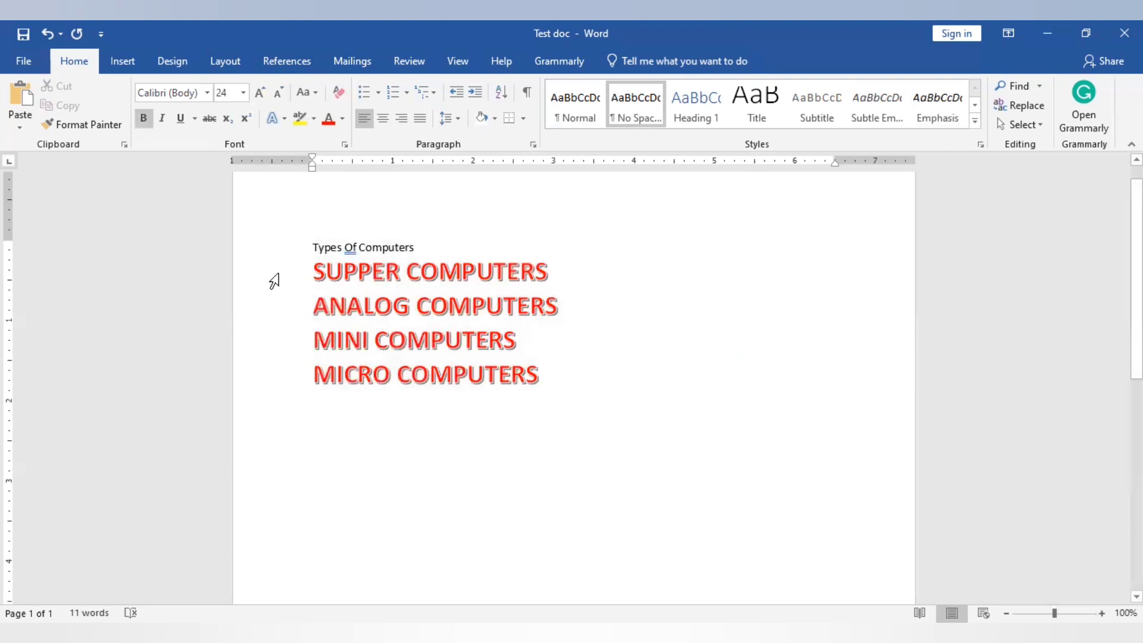
# - Apply the Normal style to the four computer type lines below the heading and deselect them
pyautogui.moveTo(273, 281); pyautogui.dragTo(289, 387)
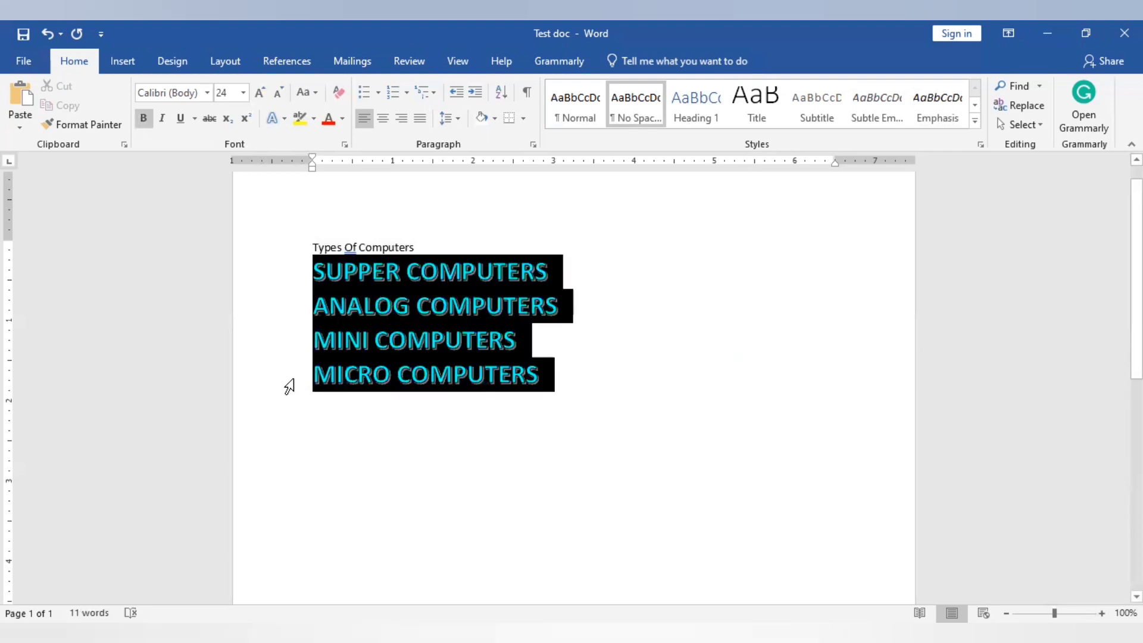
pyautogui.click(578, 102)
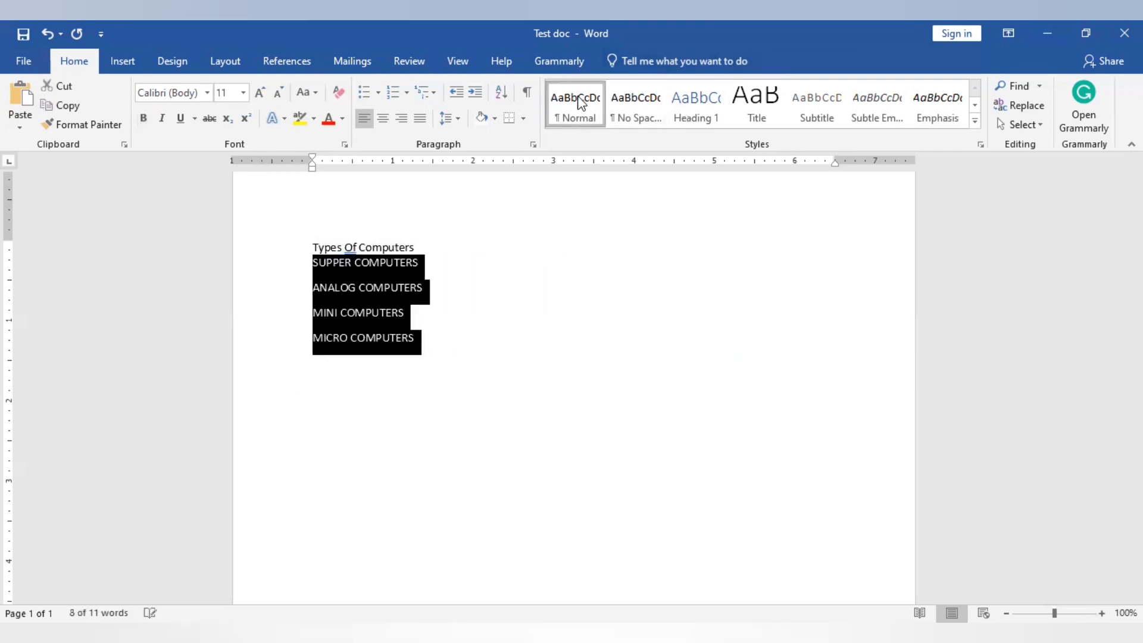
pyautogui.click(568, 344)
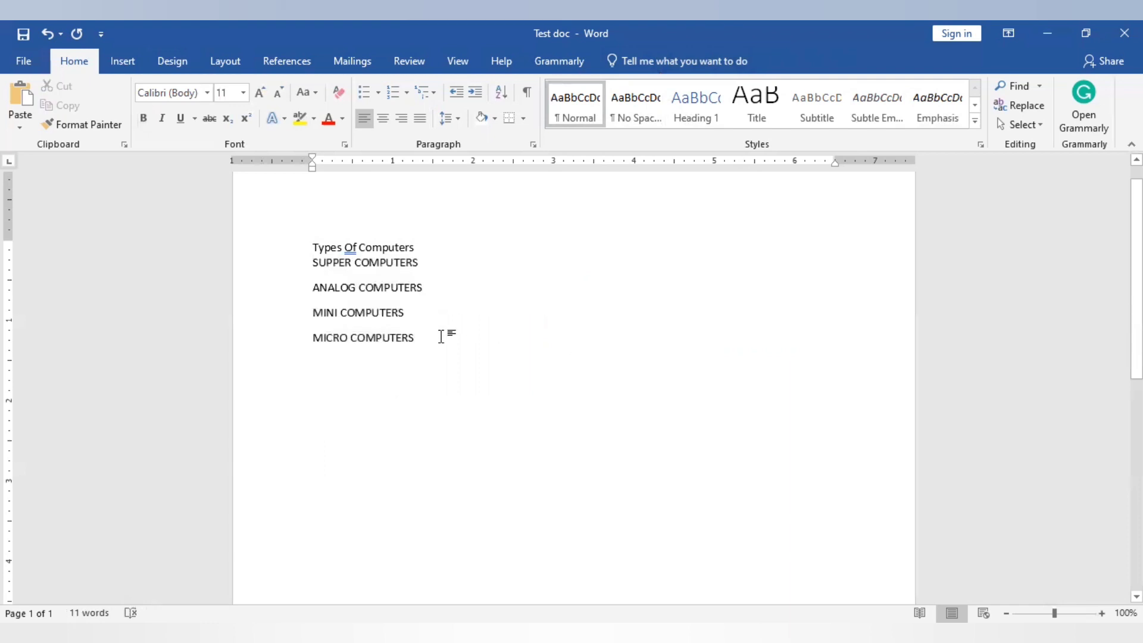
# - Increase the font size of the heading and the four computer type lines to 22 and deselect them
pyautogui.moveTo(441, 336); pyautogui.dragTo(269, 237)
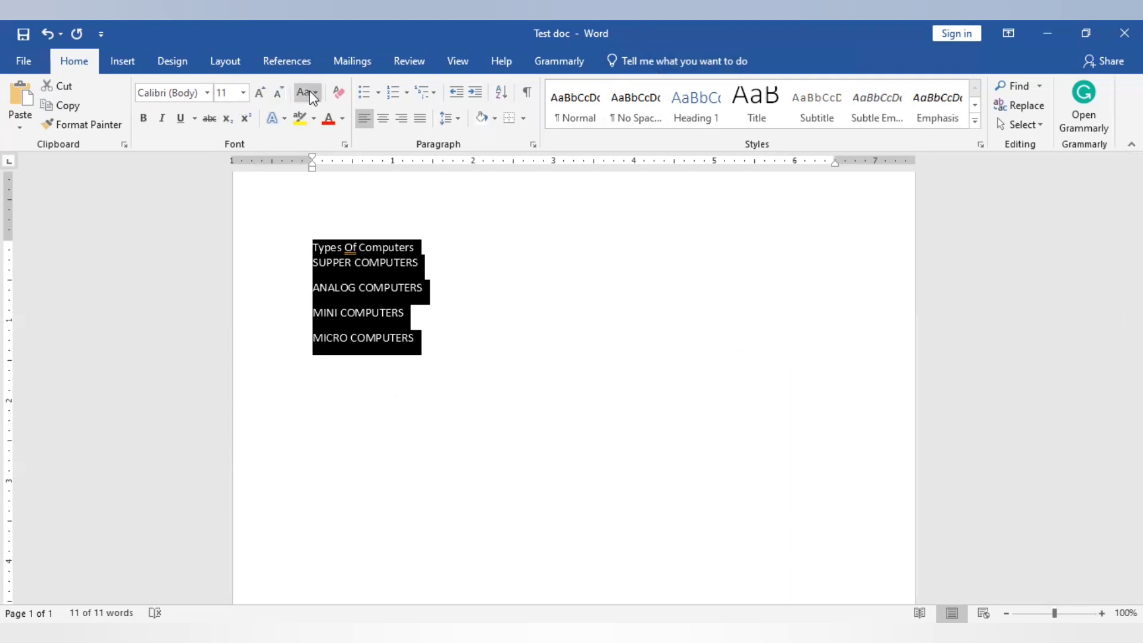
pyautogui.click(244, 95)
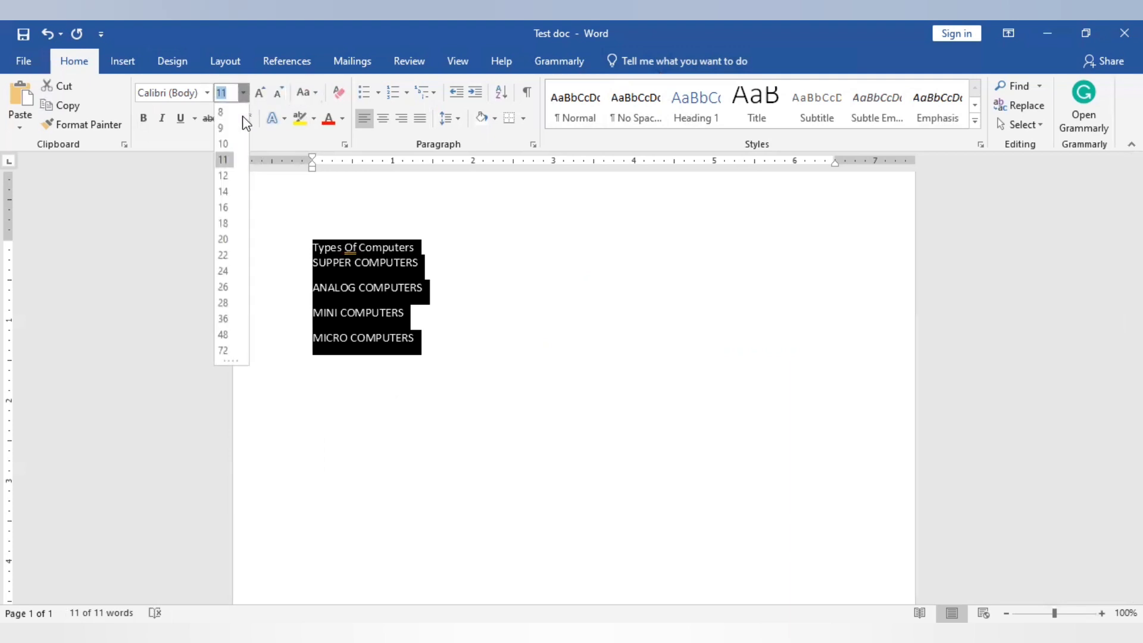
pyautogui.click(262, 99)
pyautogui.click(261, 94)
pyautogui.click(261, 94)
pyautogui.click(261, 94)
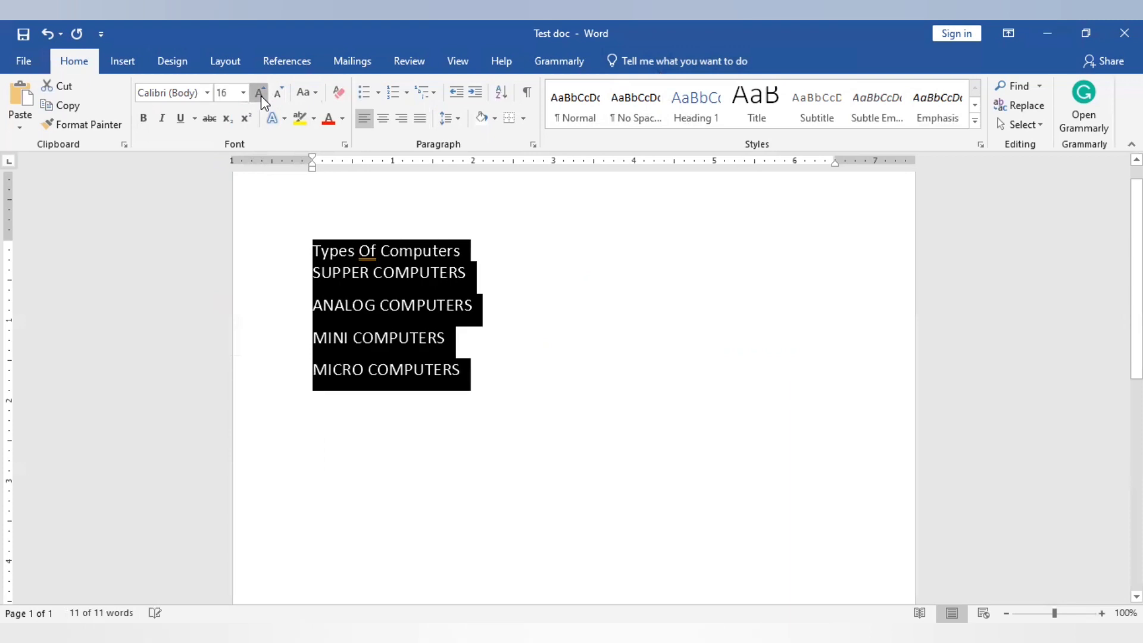
pyautogui.click(260, 94)
pyautogui.click(261, 94)
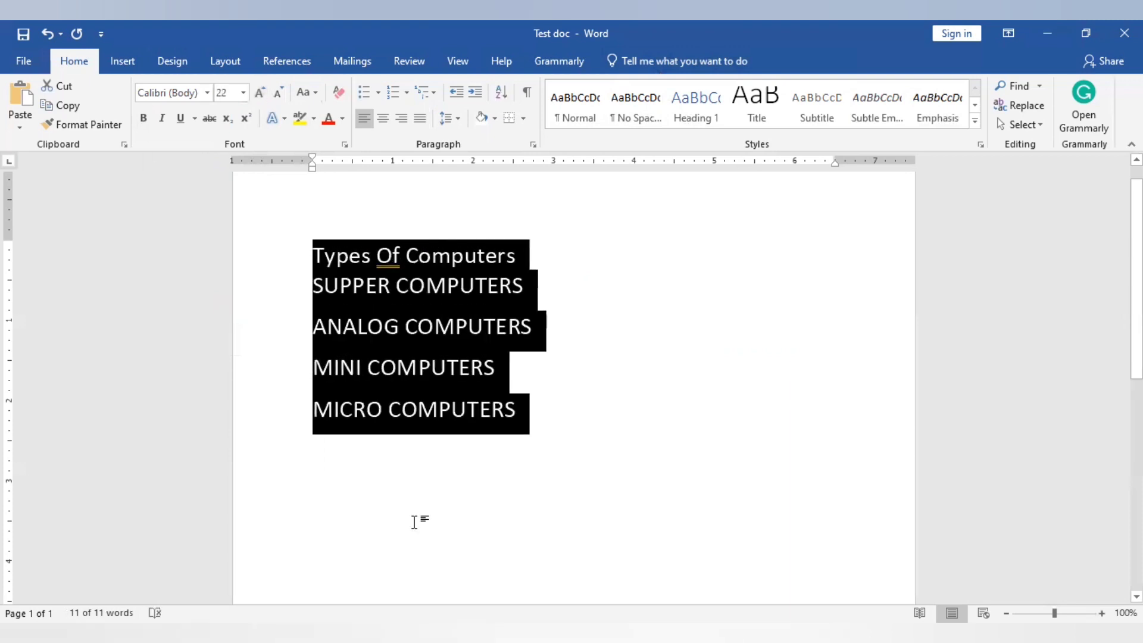
pyautogui.click(727, 300)
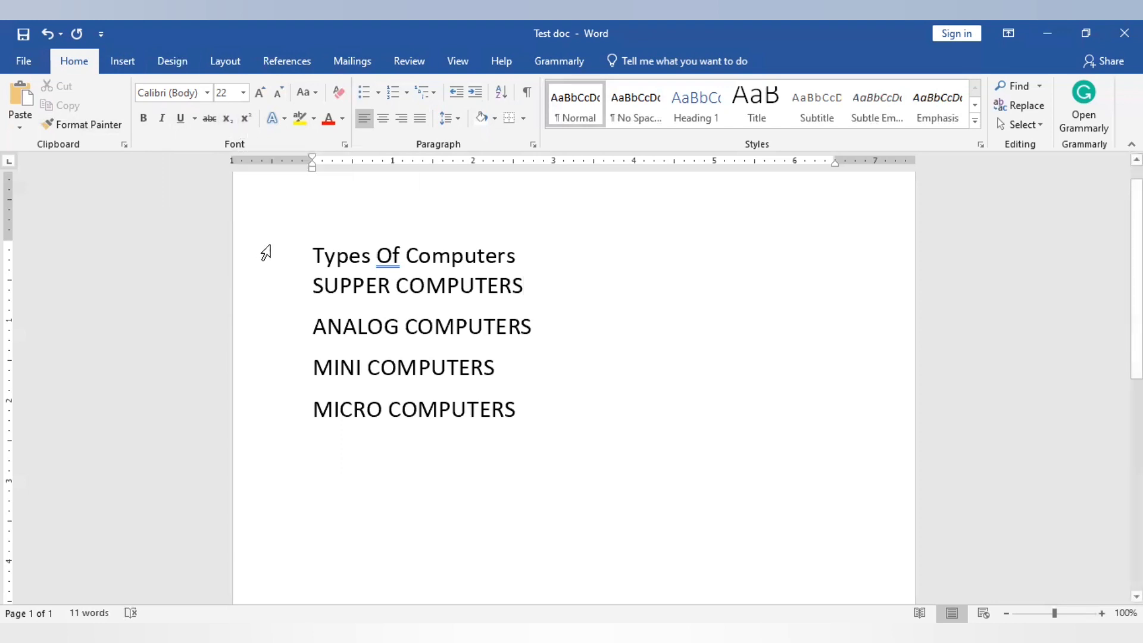
# - Add a new line reading X2 below MICRO COMPUTERS and format its 2 as subscript
pyautogui.click(524, 259)
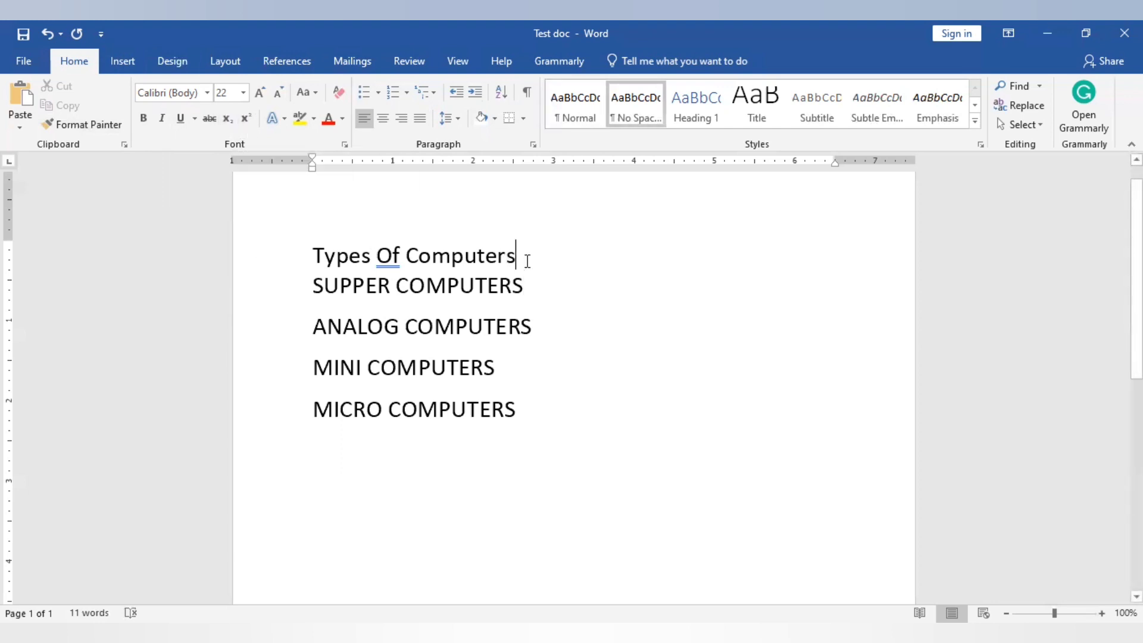
pyautogui.click(539, 410)
pyautogui.press('Return')
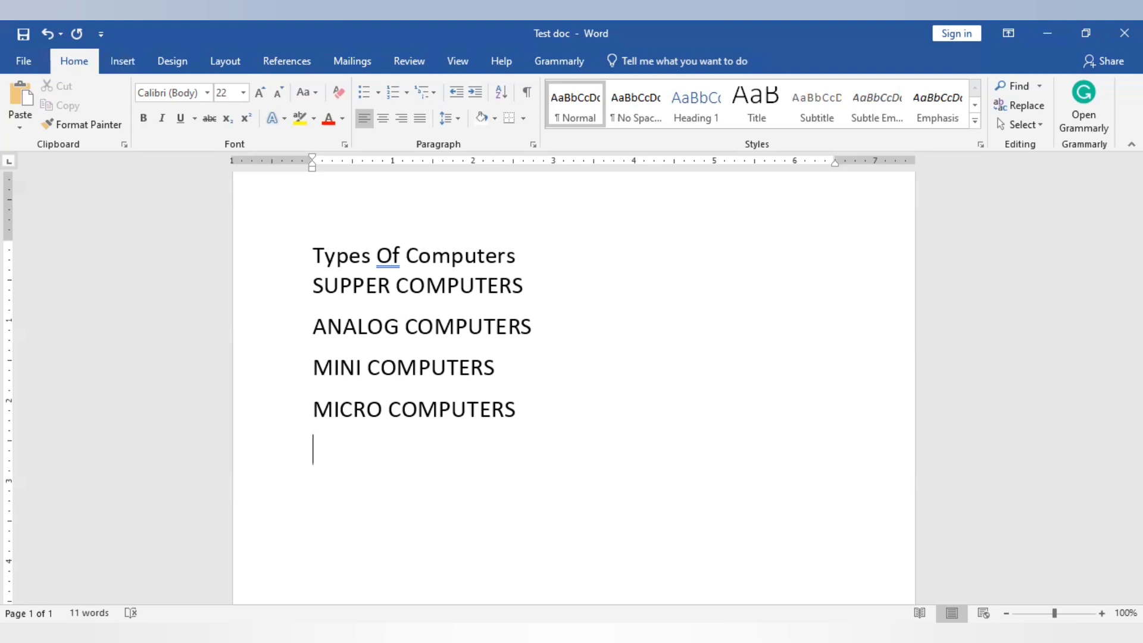
pyautogui.write('x2')
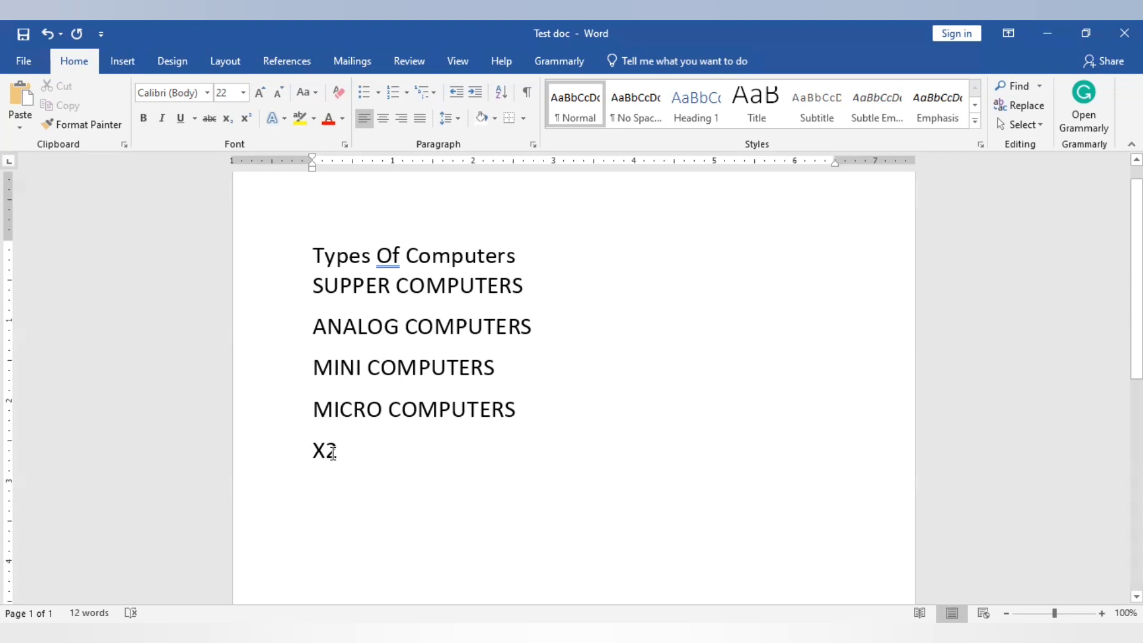
pyautogui.moveTo(333, 454); pyautogui.dragTo(330, 456)
pyautogui.click(227, 123)
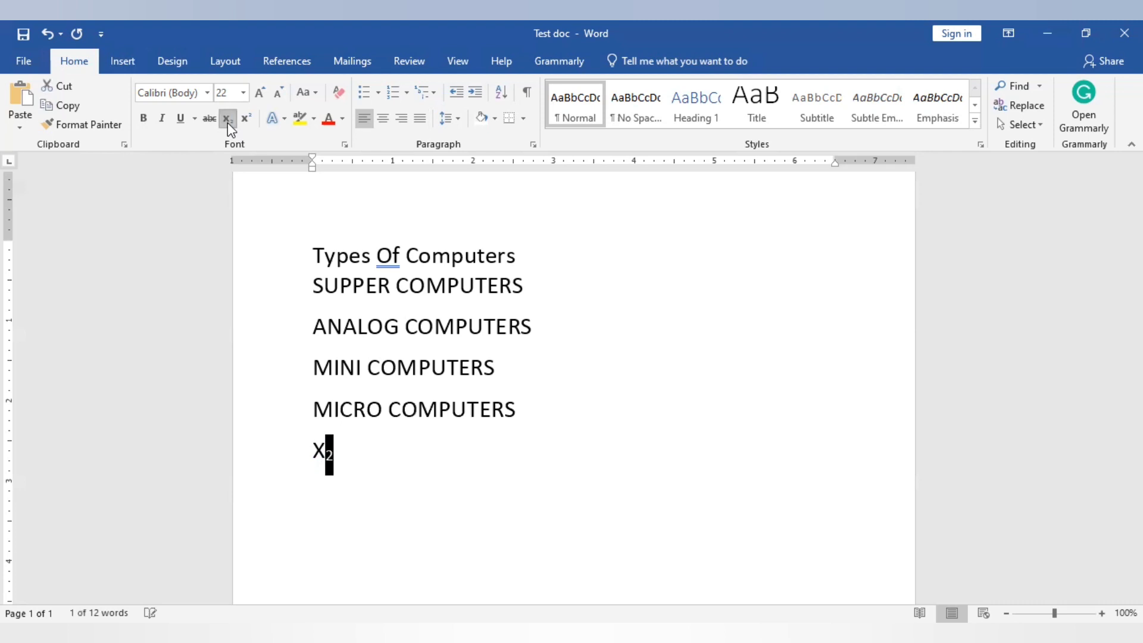
# - Change the 2 in the X2 line from subscript to superscript and deselect it
pyautogui.click(493, 471)
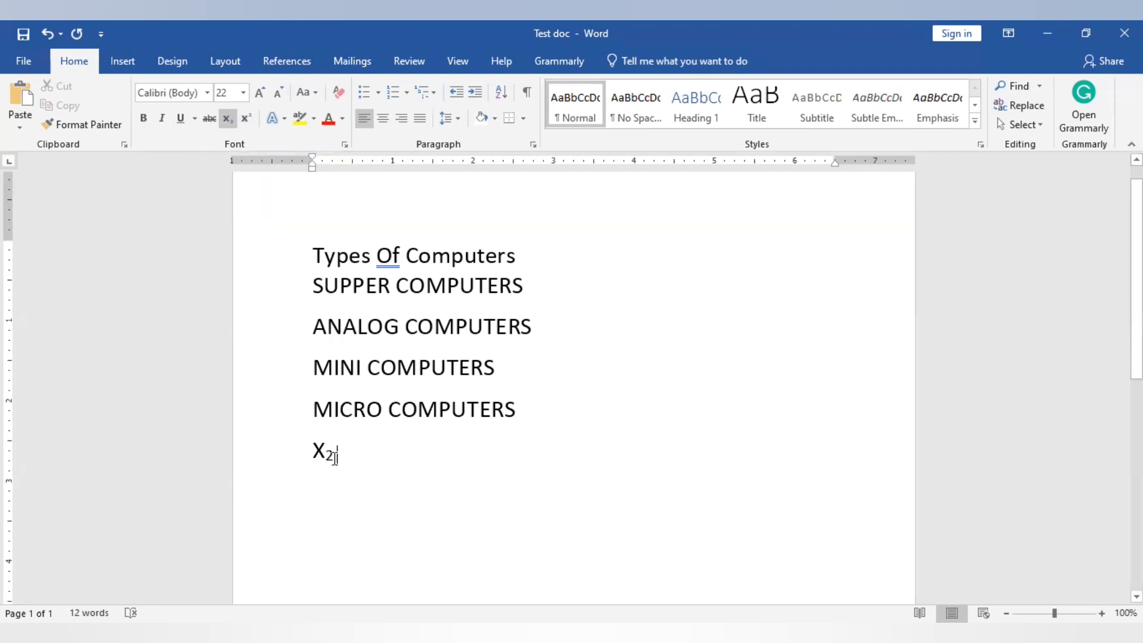
pyautogui.hotkey('ctrl', 'a')
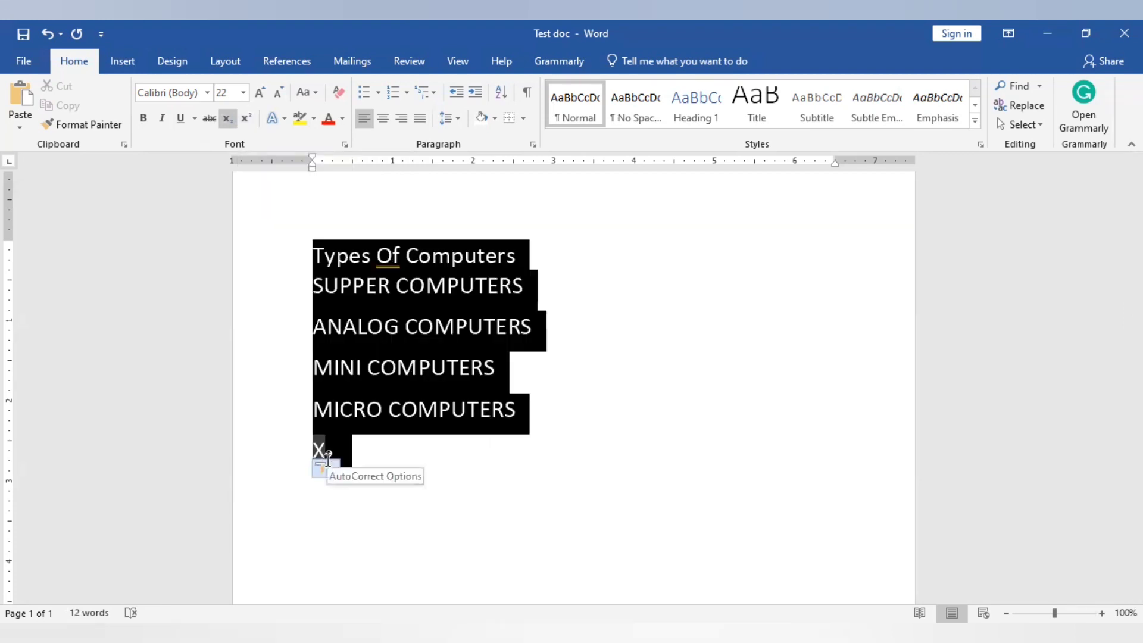
pyautogui.click(343, 473)
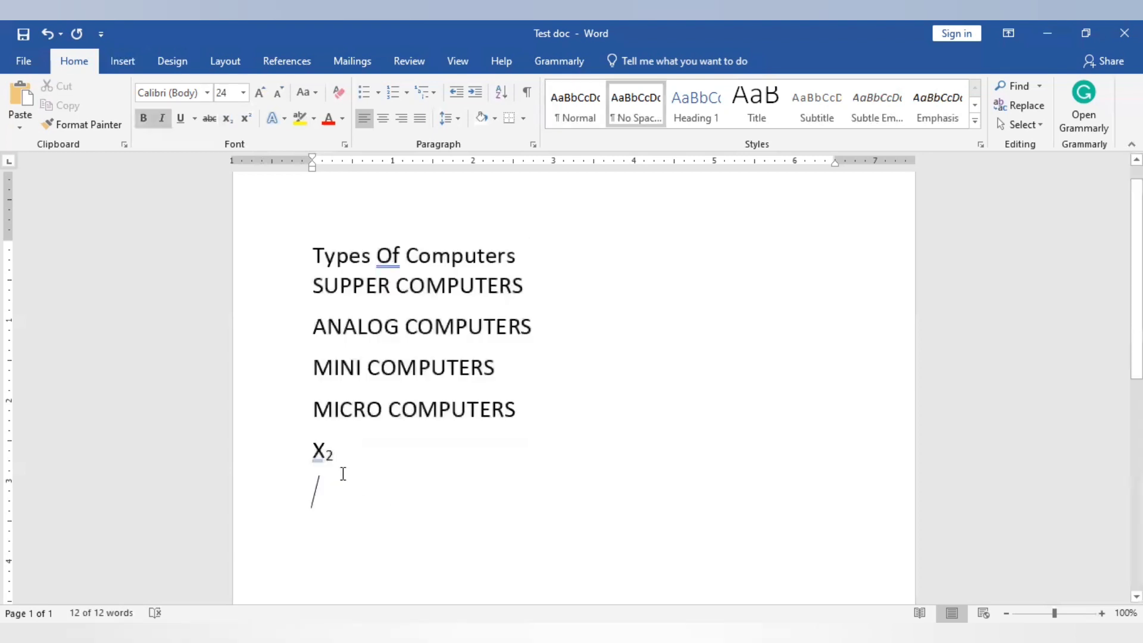
pyautogui.moveTo(340, 457); pyautogui.dragTo(327, 459)
pyautogui.click(245, 116)
pyautogui.click(423, 450)
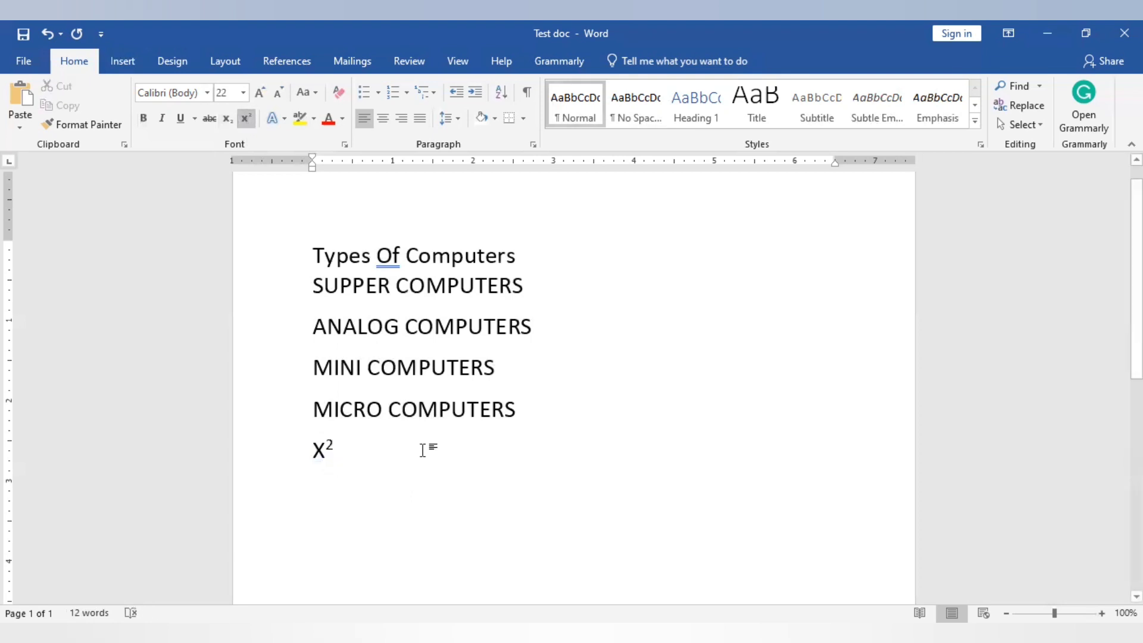
# - Add a new line reading 610 below the X2 line and format its 10 as superscript
pyautogui.press('Return')
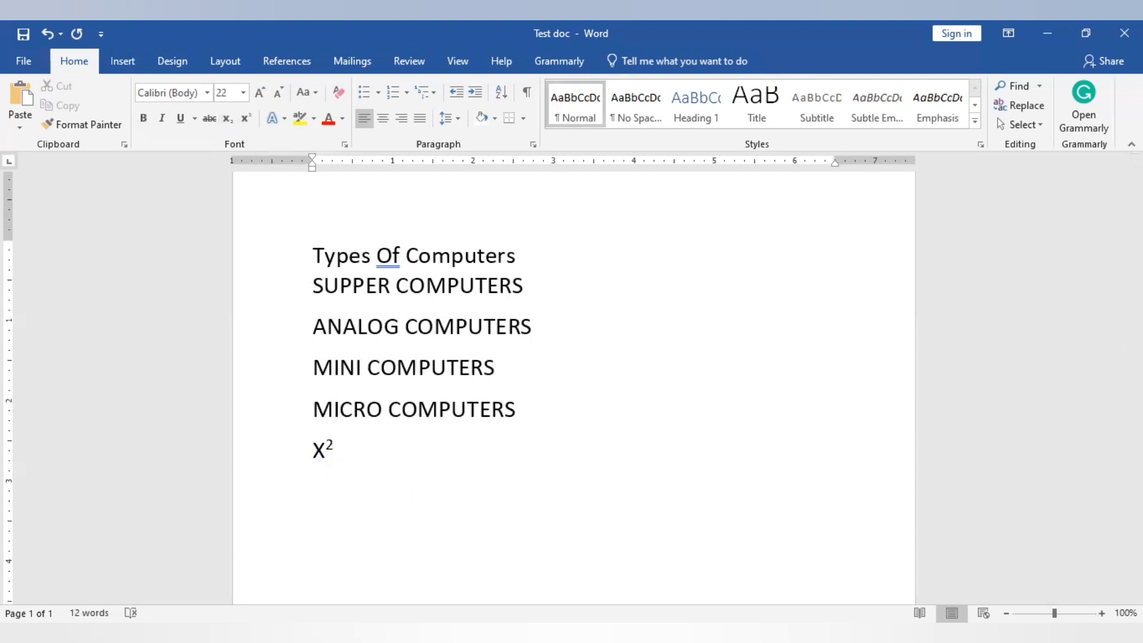
pyautogui.write('610')
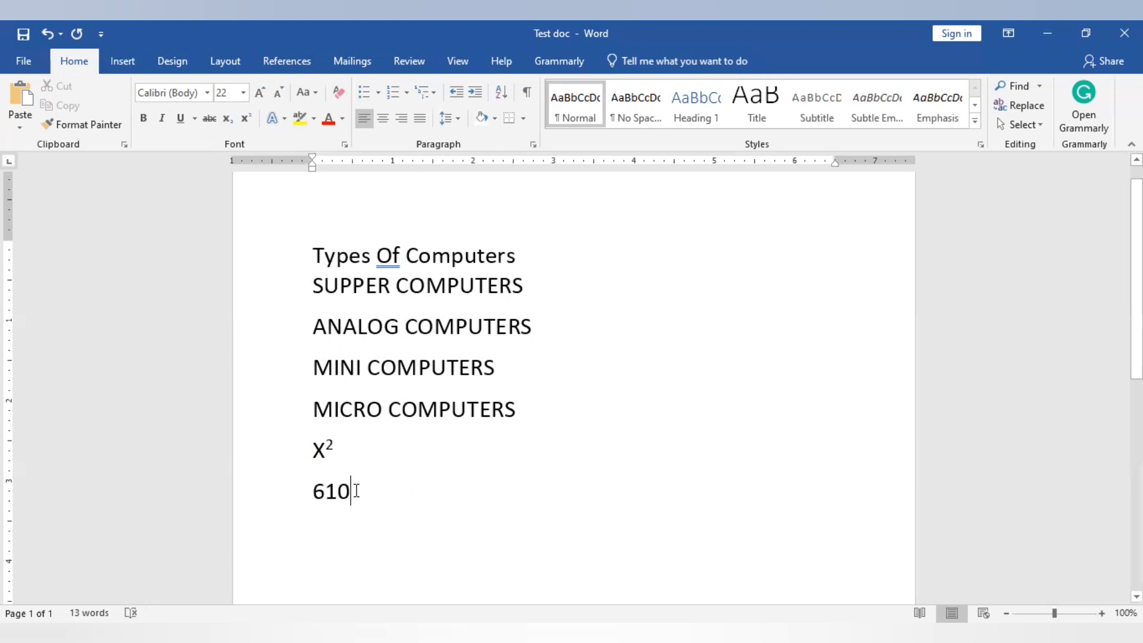
pyautogui.moveTo(356, 490); pyautogui.dragTo(333, 490)
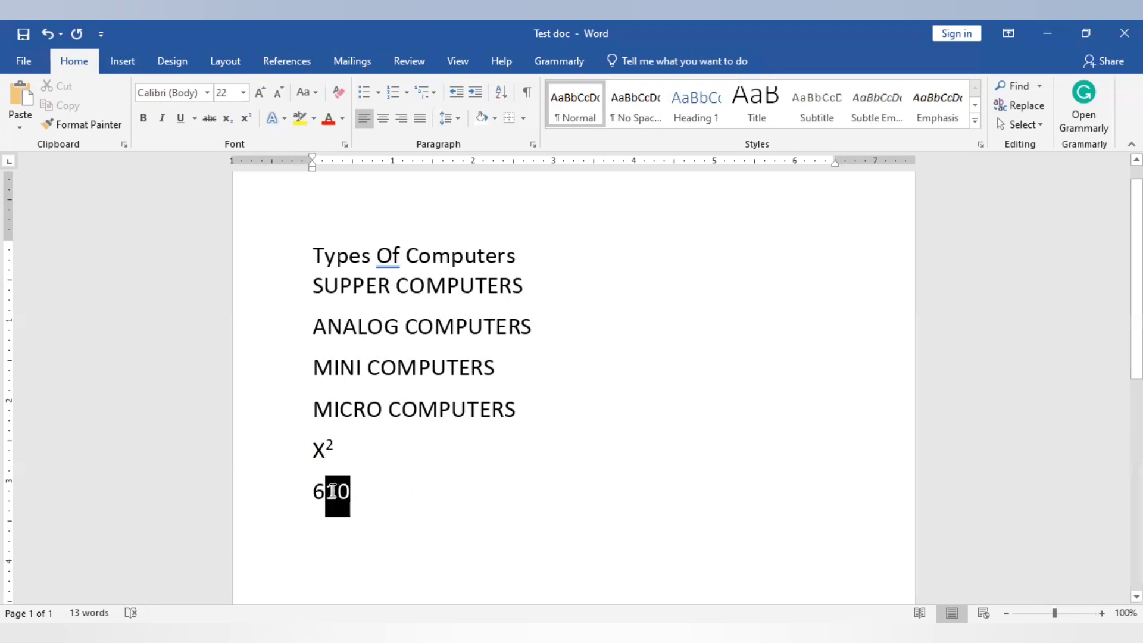
pyautogui.click(246, 119)
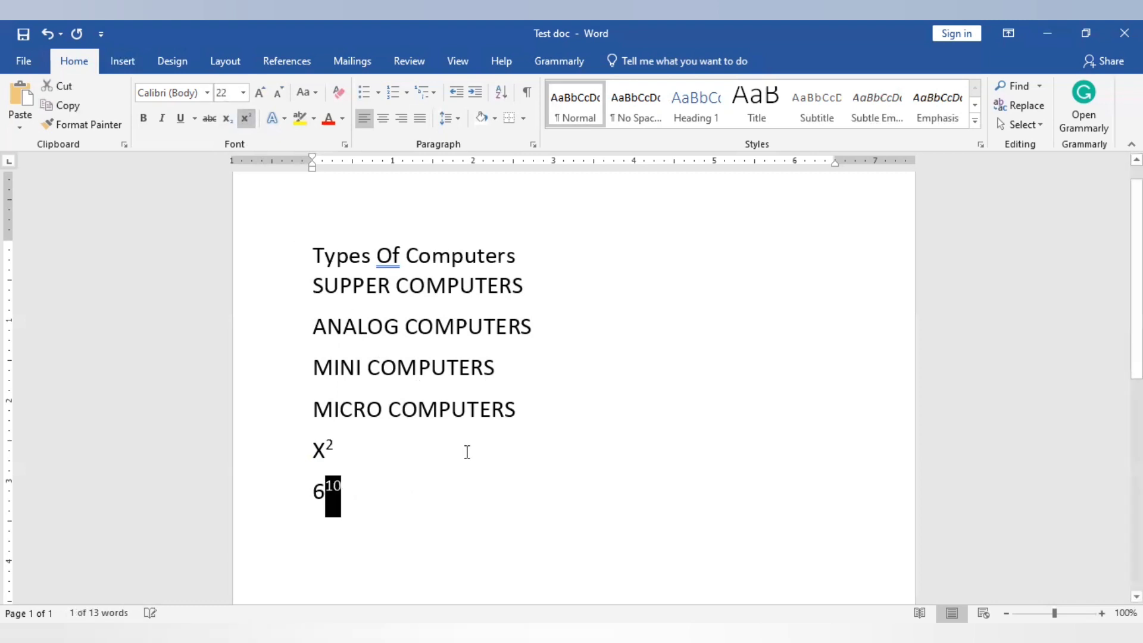
pyautogui.click(467, 452)
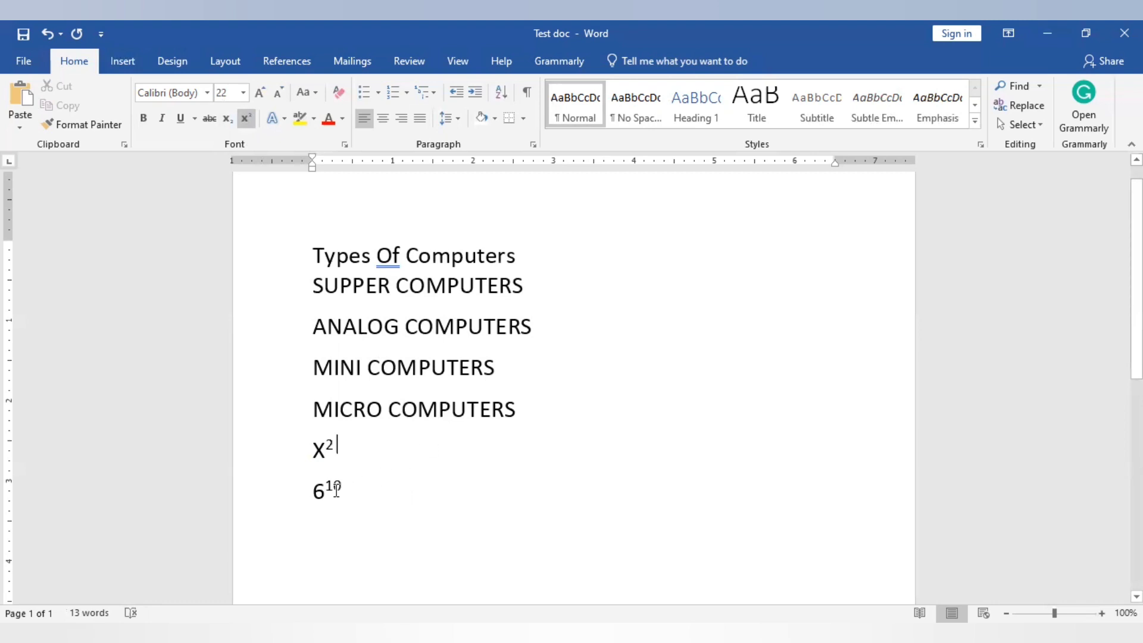
# - Change the 10 in the 610 line to subscript and deselect it
pyautogui.moveTo(336, 489); pyautogui.dragTo(326, 490)
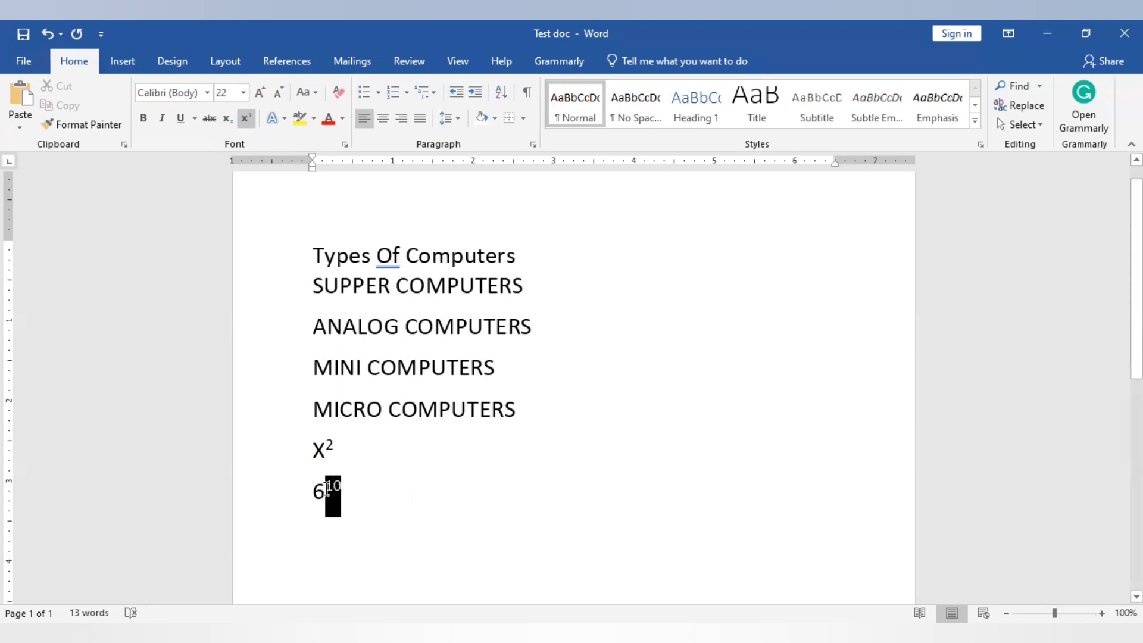
pyautogui.click(227, 118)
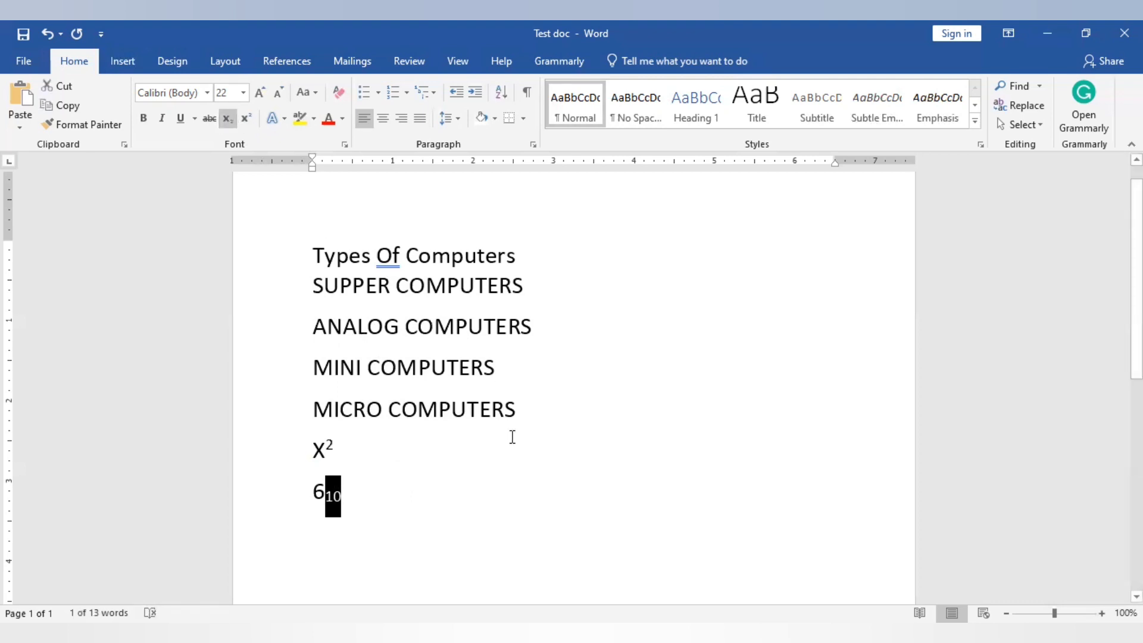
pyautogui.click(512, 437)
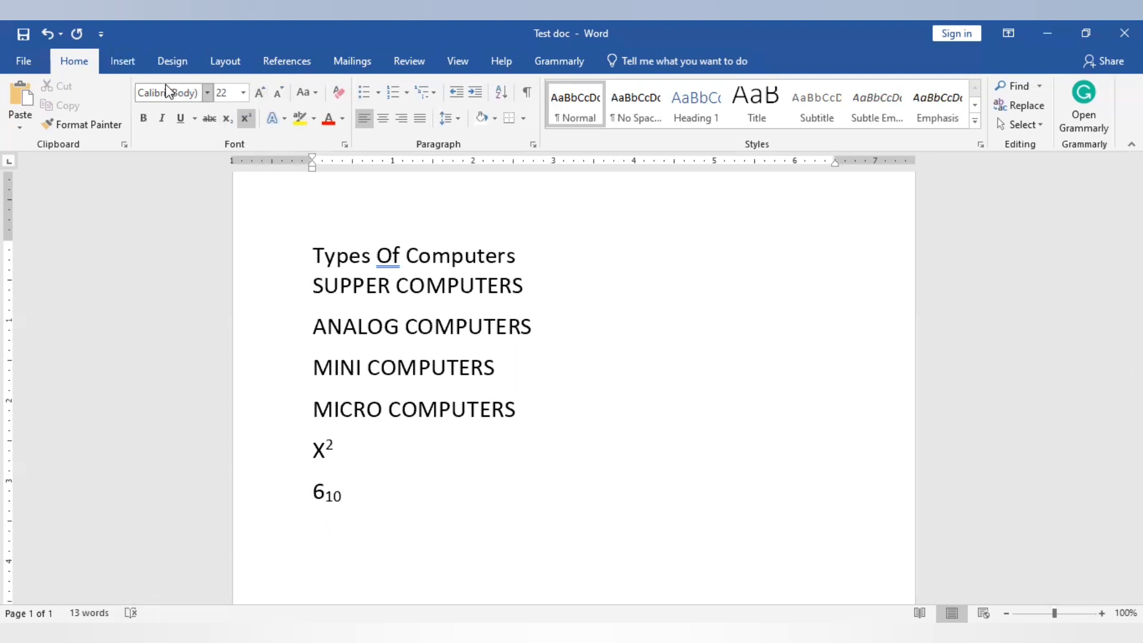
# - Insert a table with four columns and eight rows on a new line below the 610 line
pyautogui.click(123, 61)
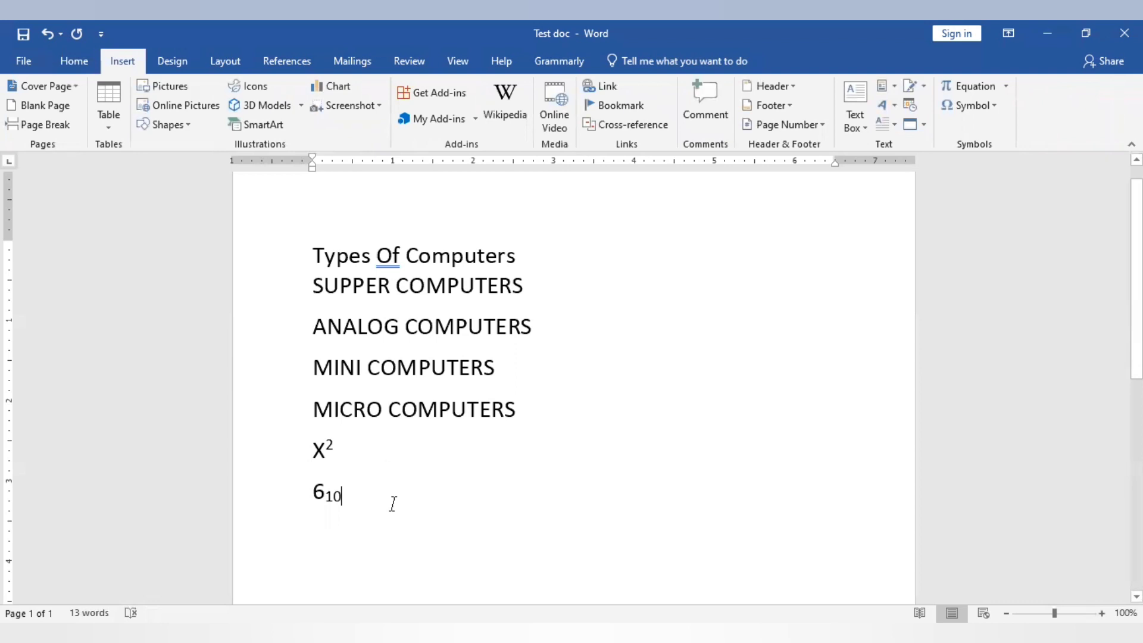
pyautogui.press('Return')
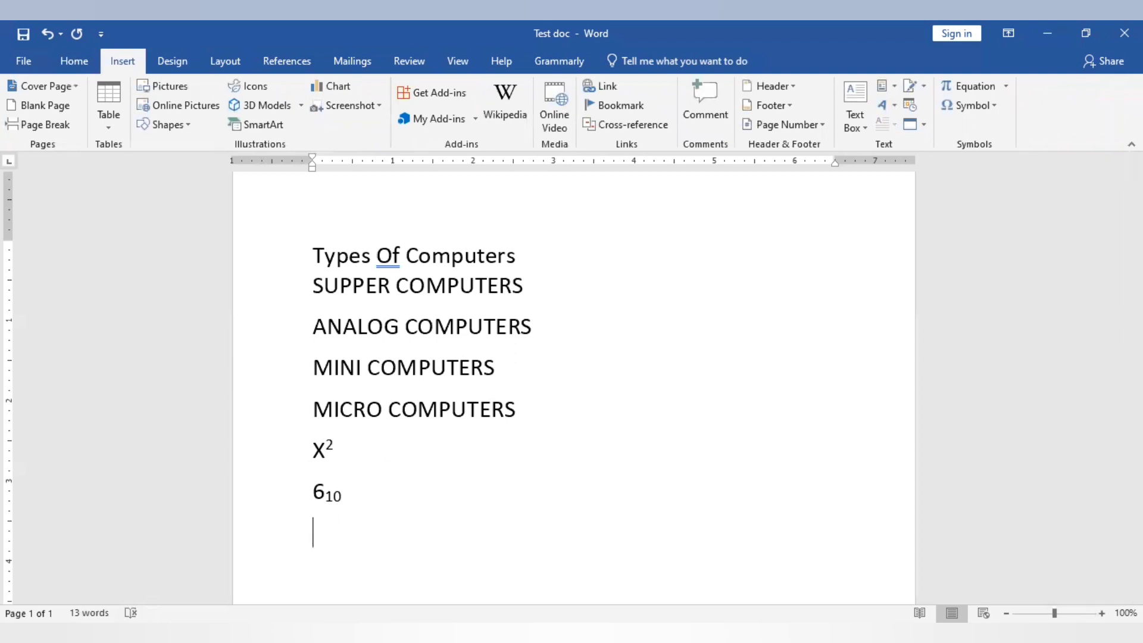
pyautogui.click(113, 127)
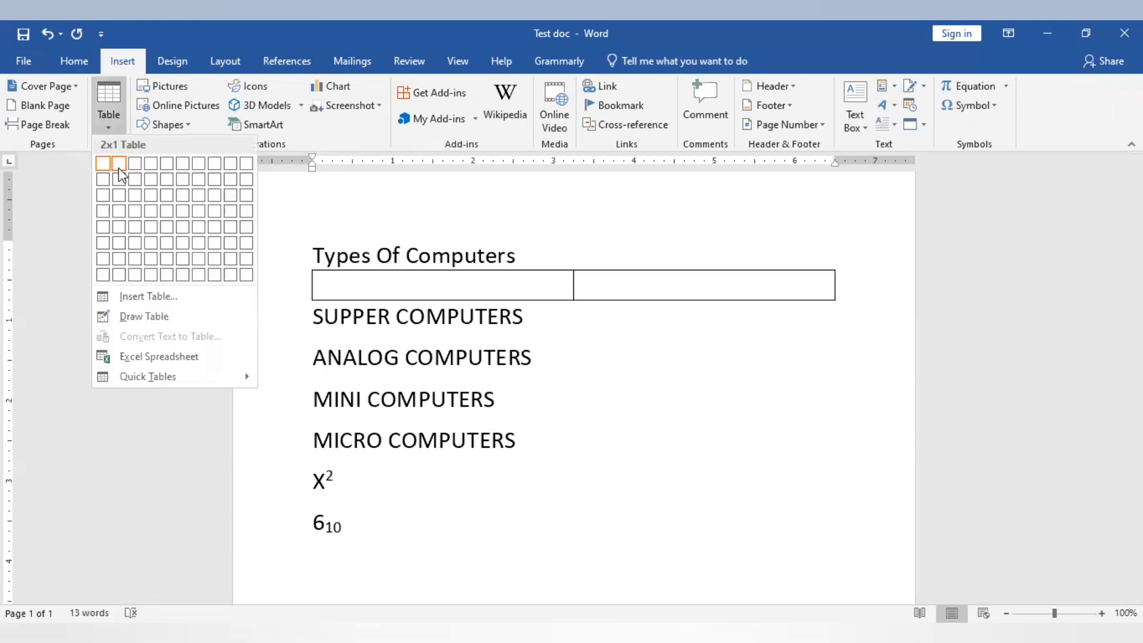
pyautogui.click(363, 517)
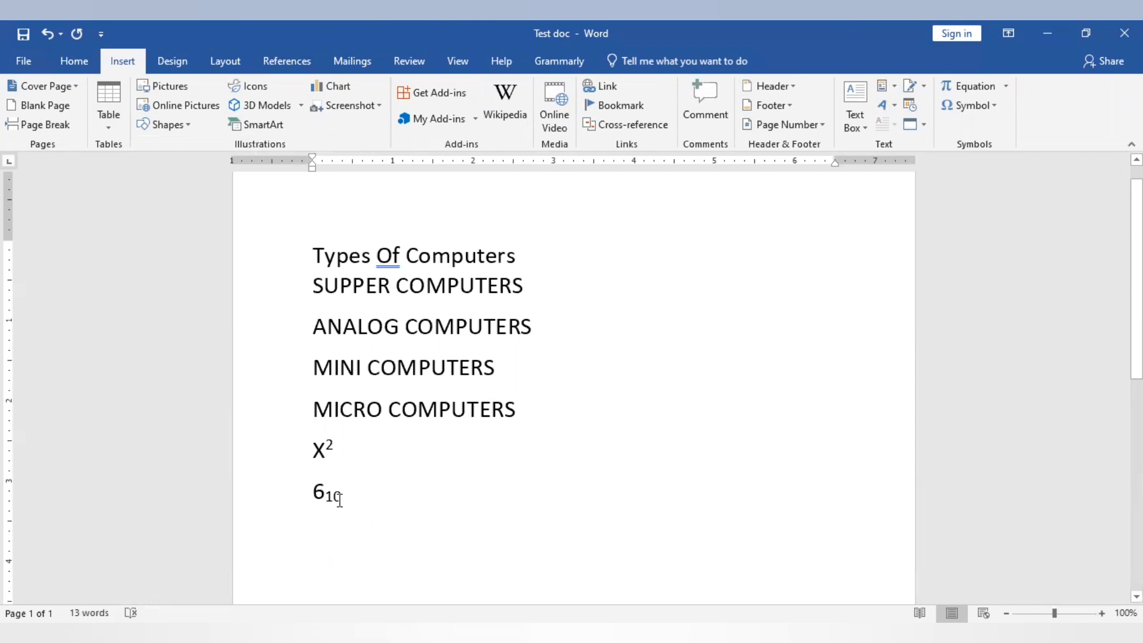
pyautogui.click(108, 117)
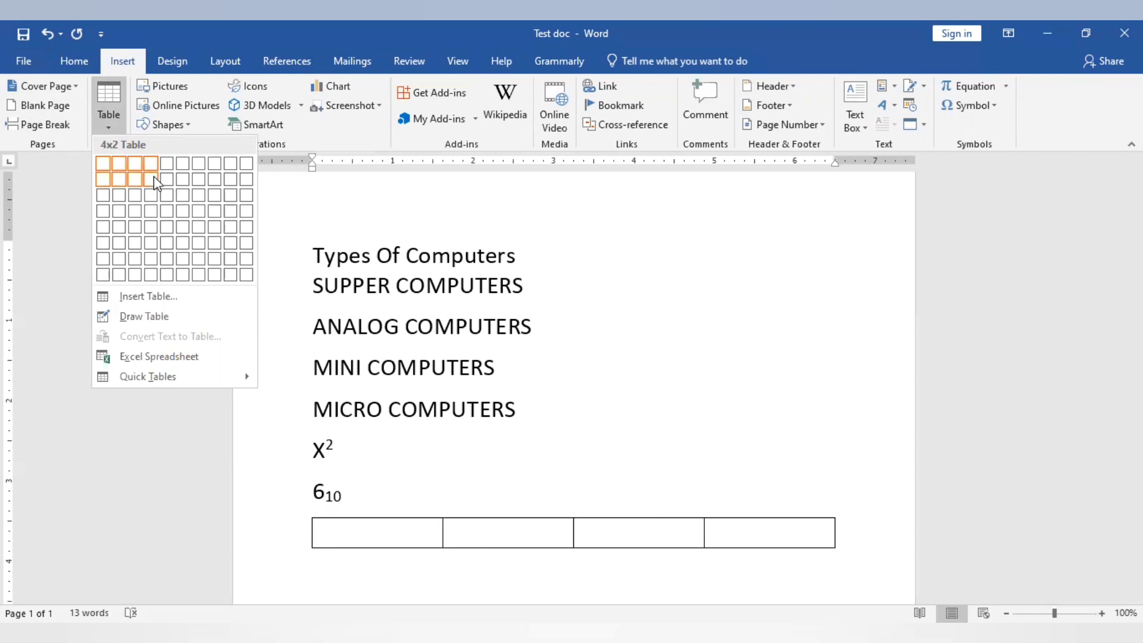
pyautogui.click(146, 277)
pyautogui.click(565, 284)
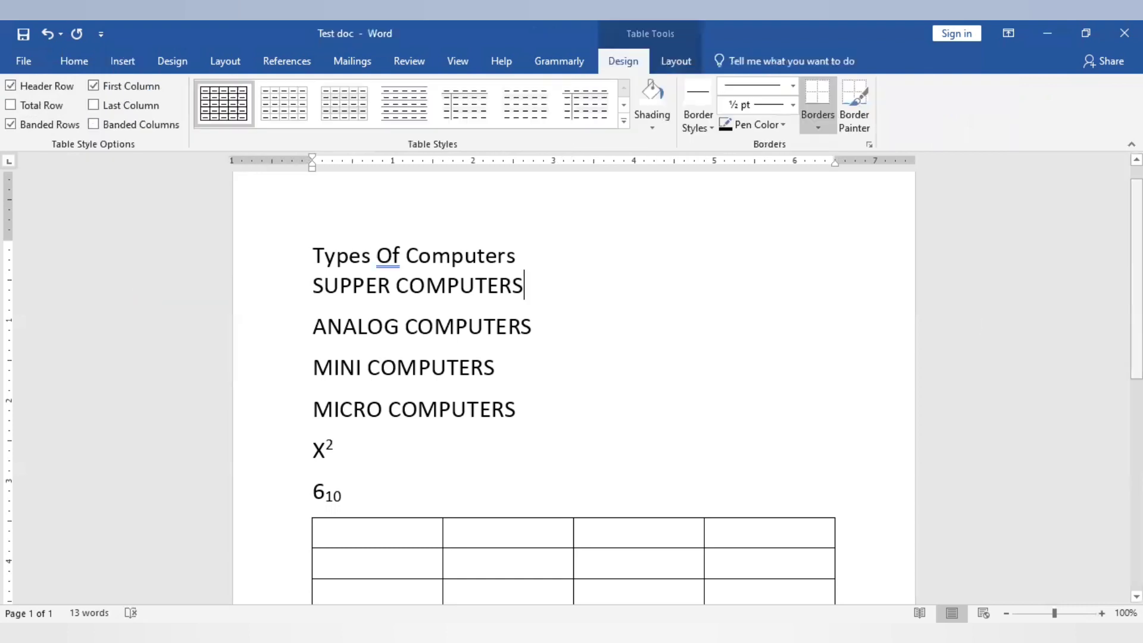
# - Enter num and name as the headings of the table's first two columns
pyautogui.scroll(-10, 566, 285)
pyautogui.scroll(3, 503, 235)
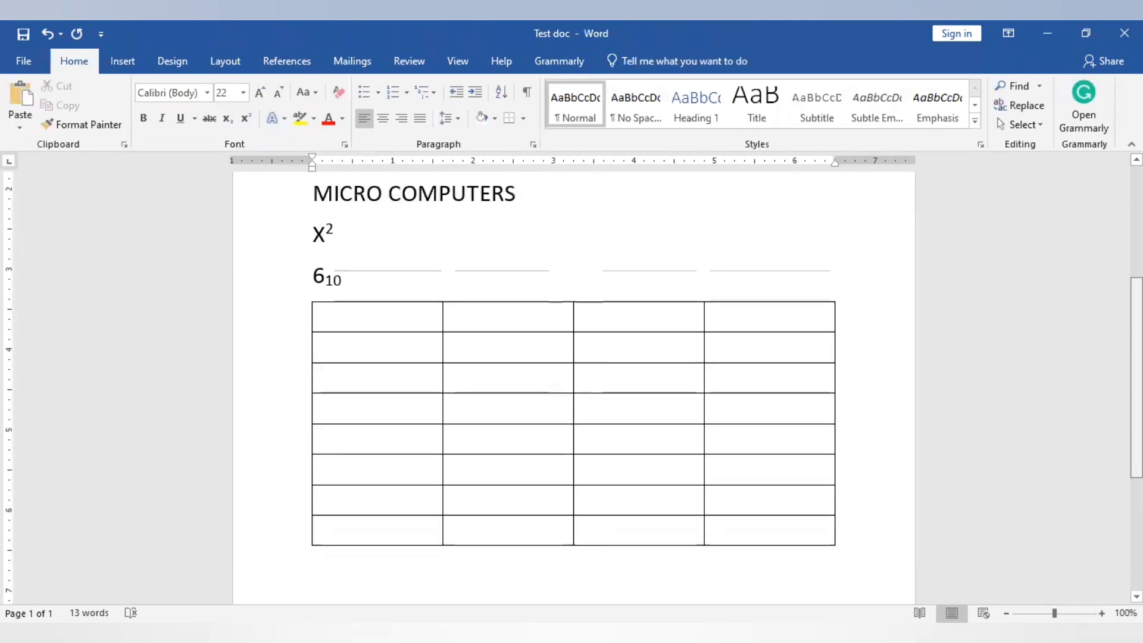
pyautogui.click(379, 331)
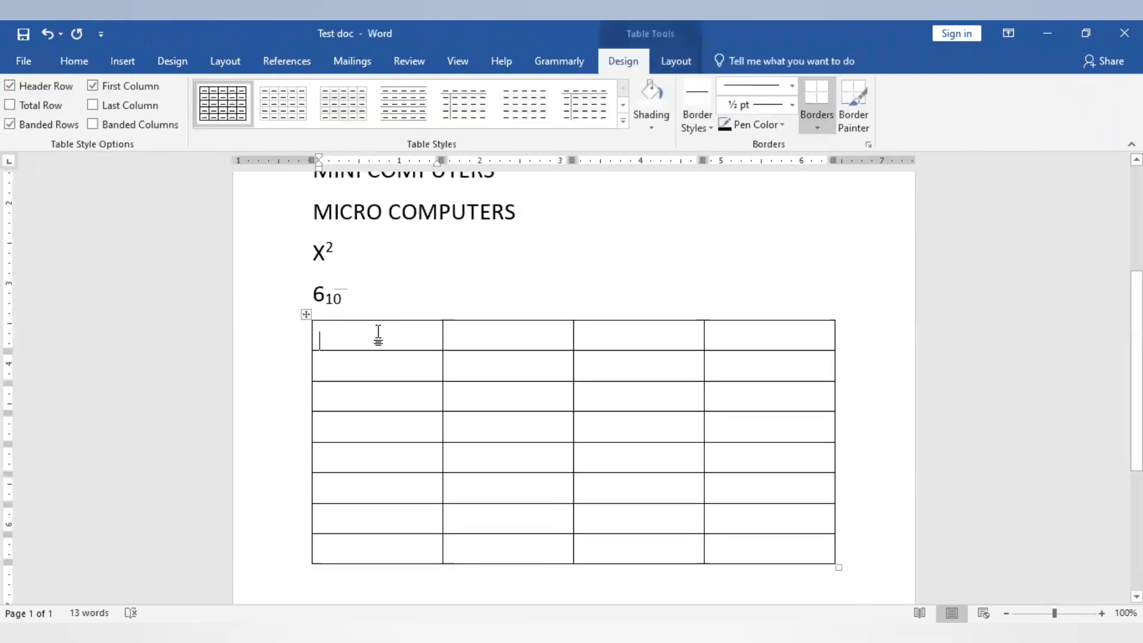
pyautogui.write('n cxv')
pyautogui.press('BackSpace')
pyautogui.press('BackSpace')
pyautogui.press('BackSpace')
pyautogui.press('BackSpace')
pyautogui.press('BackSpace')
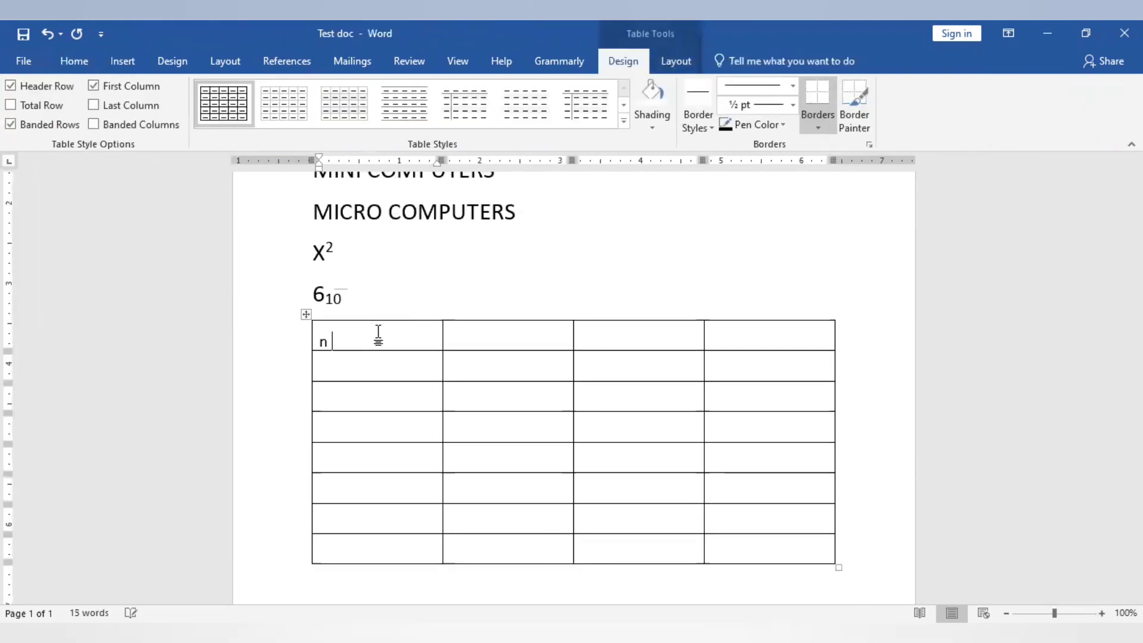
pyautogui.write('num')
pyautogui.click(491, 343)
pyautogui.write('name')
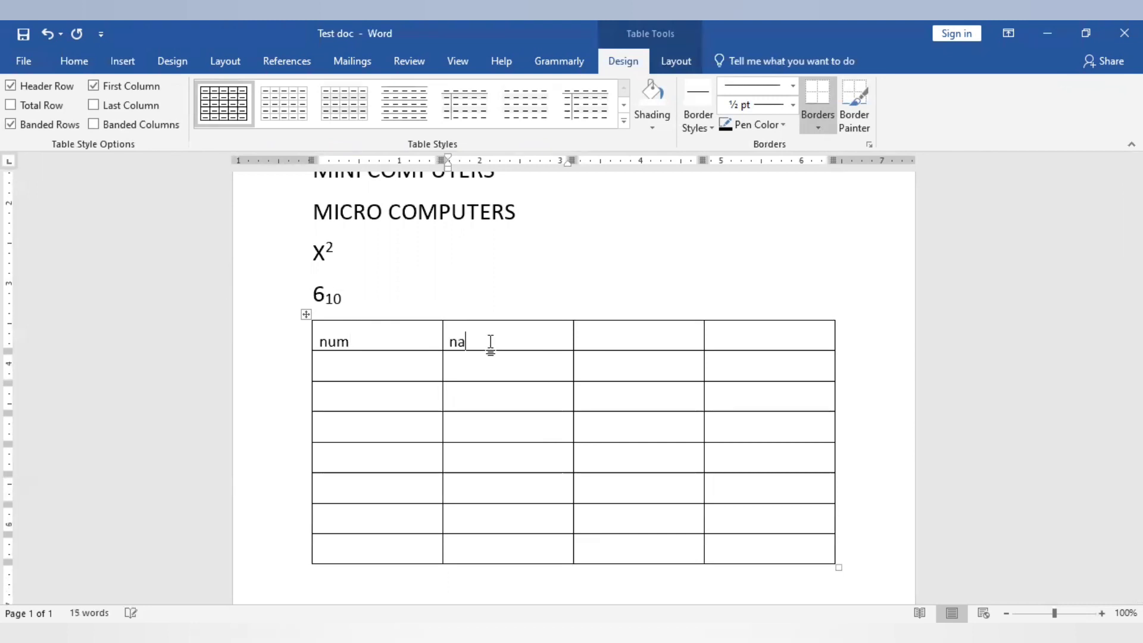
# - Enter age and total as the headings of the table's third and fourth columns
pyautogui.click(619, 338)
pyautogui.write('age')
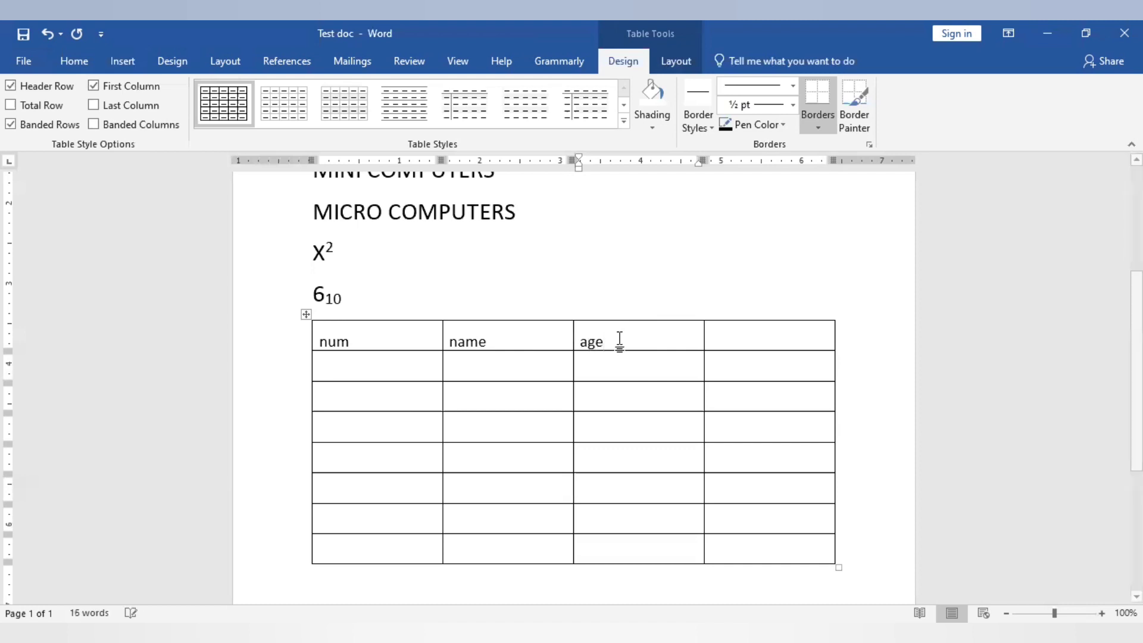
pyautogui.click(744, 337)
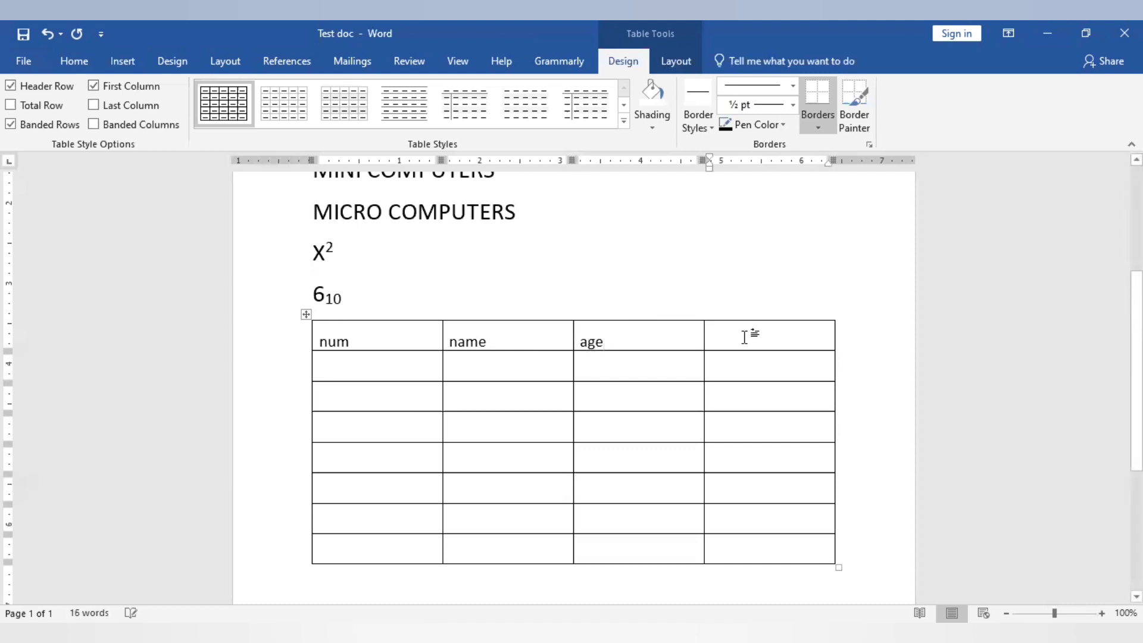
pyautogui.write('to')
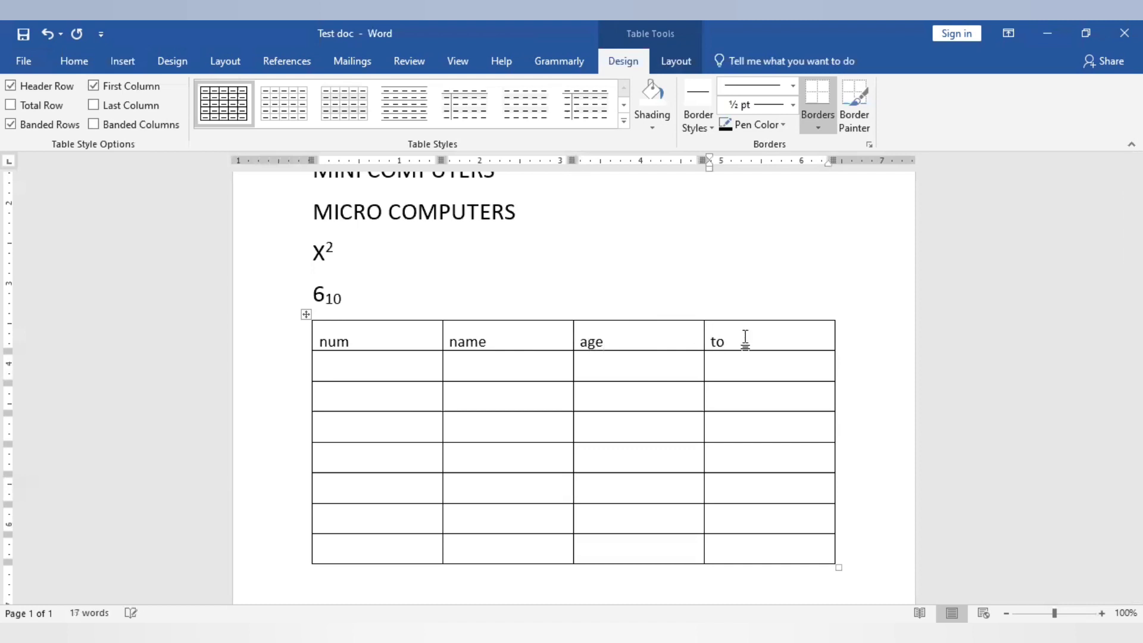
pyautogui.write('tal')
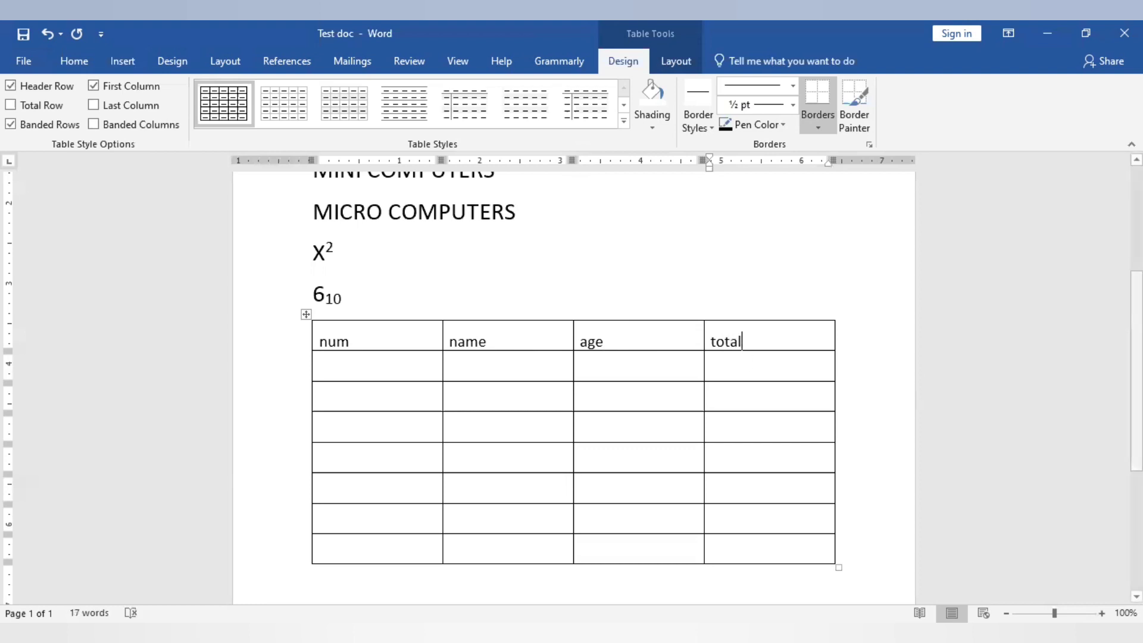
# - Merge the two cells directly below the name heading into one cell
pyautogui.scroll(-2, 518, 373)
pyautogui.scroll(2, 517, 373)
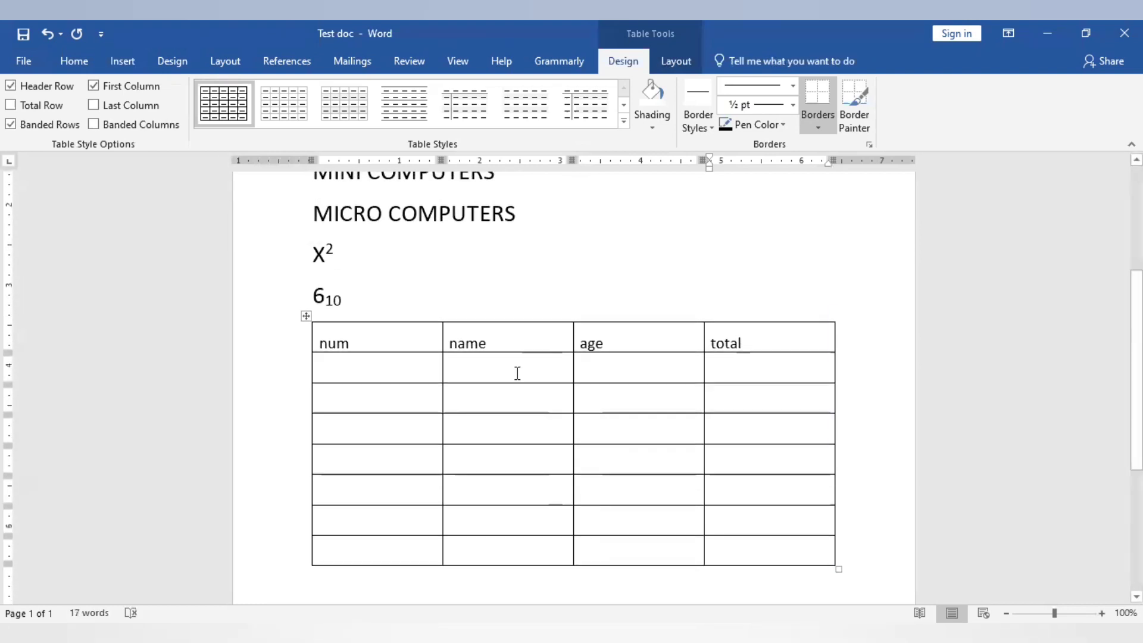
pyautogui.moveTo(454, 370); pyautogui.dragTo(537, 402)
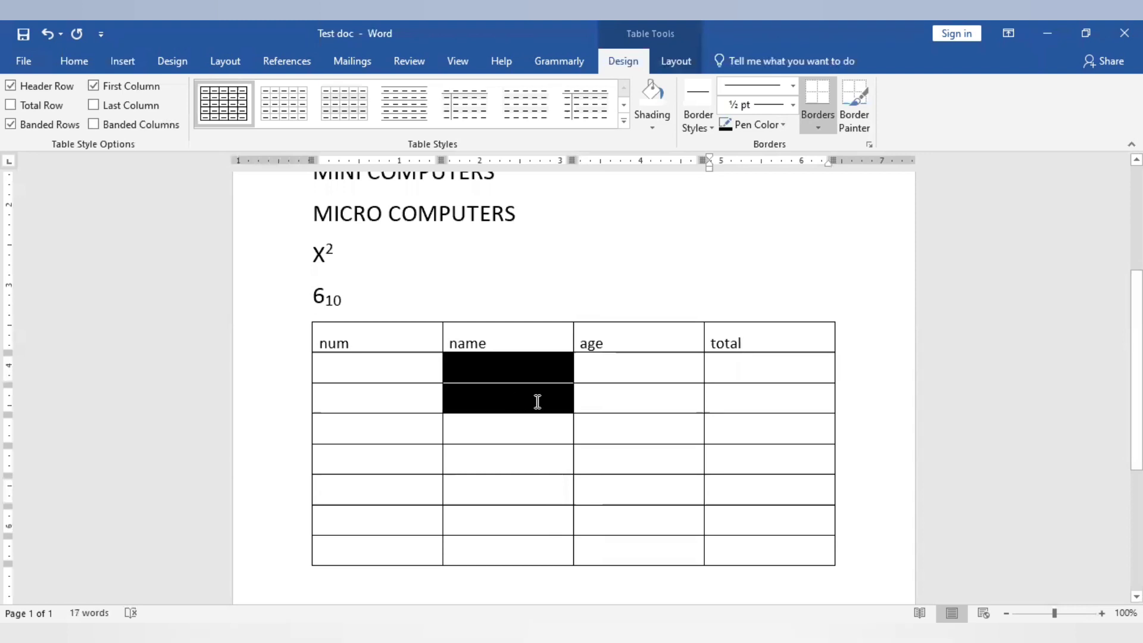
pyautogui.rightClick(482, 374)
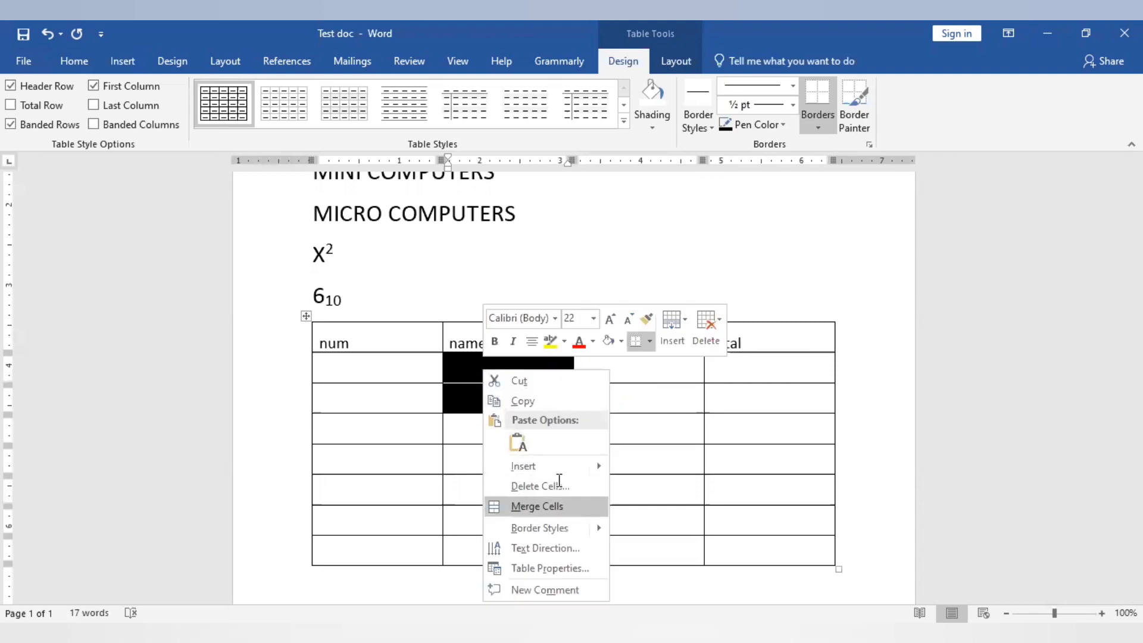
pyautogui.click(670, 428)
pyautogui.click(670, 428)
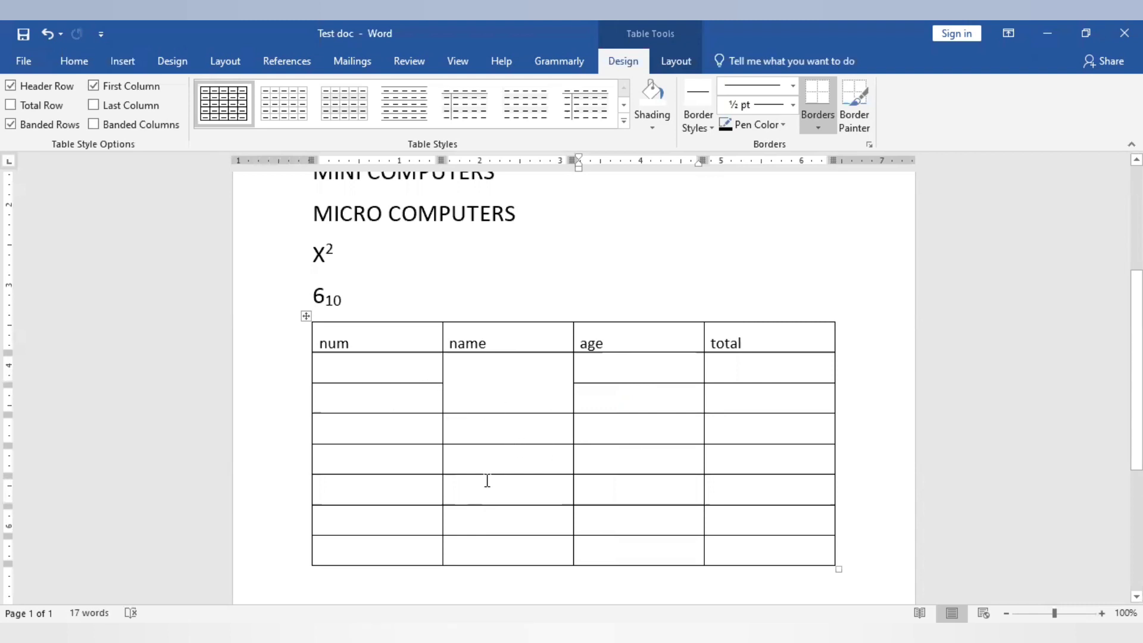
# - Merge the four cells in the last two rows of the age and total columns into one cell
pyautogui.moveTo(469, 480); pyautogui.dragTo(692, 513)
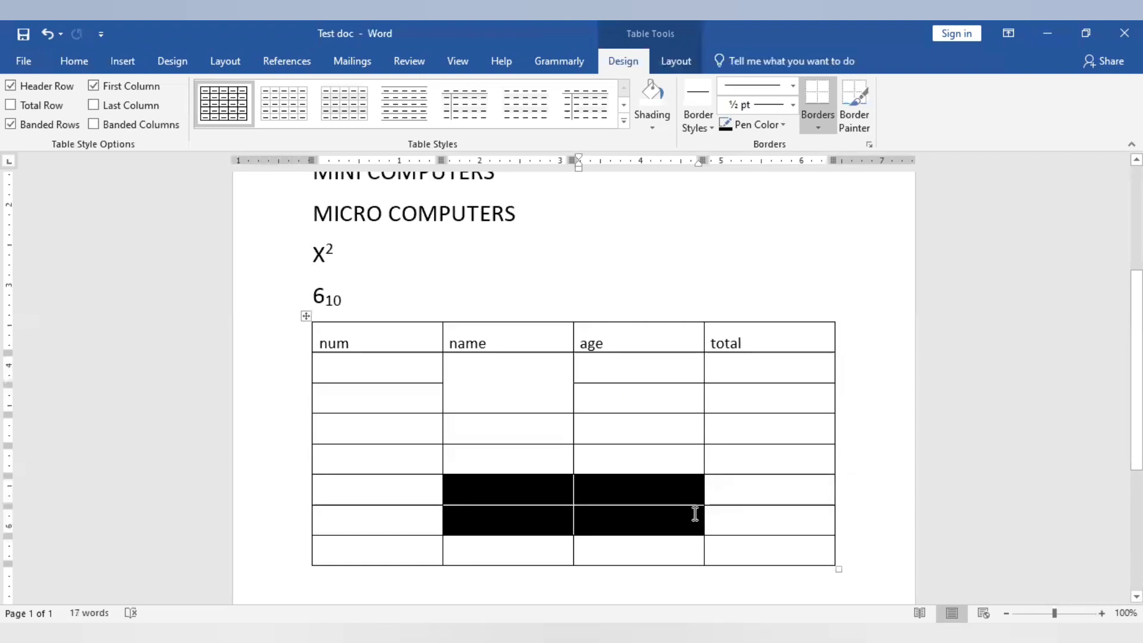
pyautogui.click(648, 496)
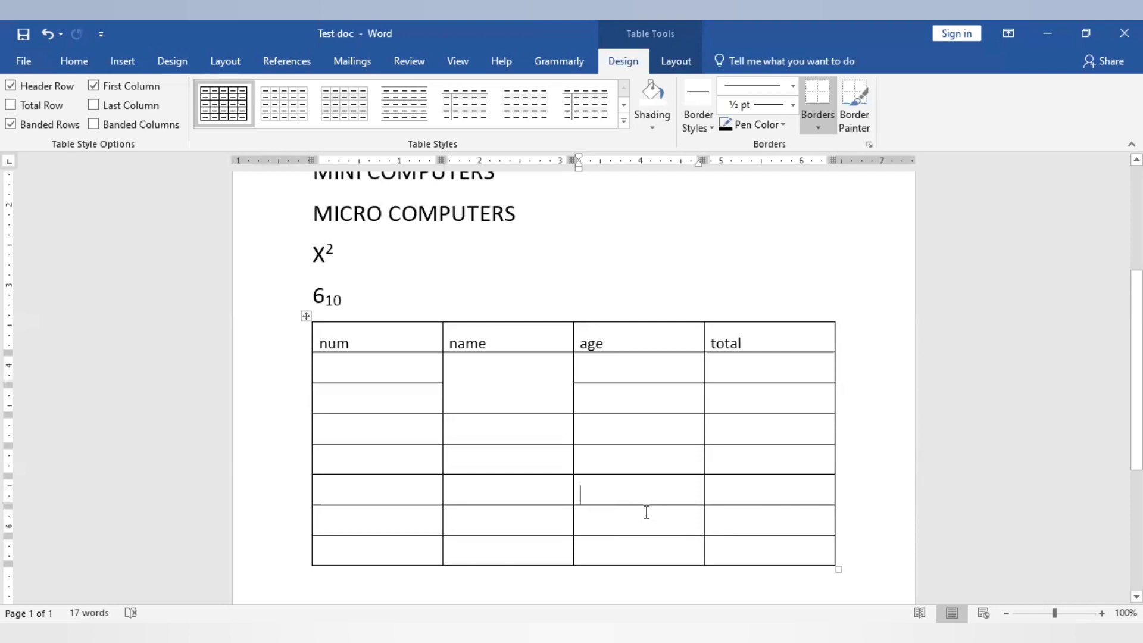
pyautogui.moveTo(645, 513); pyautogui.dragTo(772, 547)
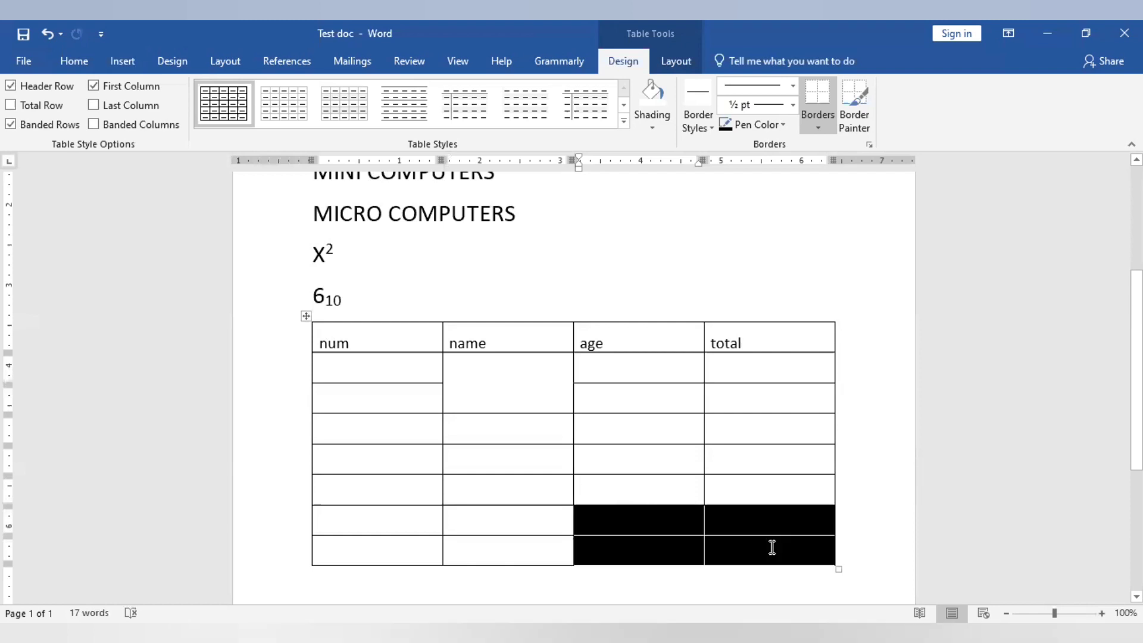
pyautogui.rightClick(698, 513)
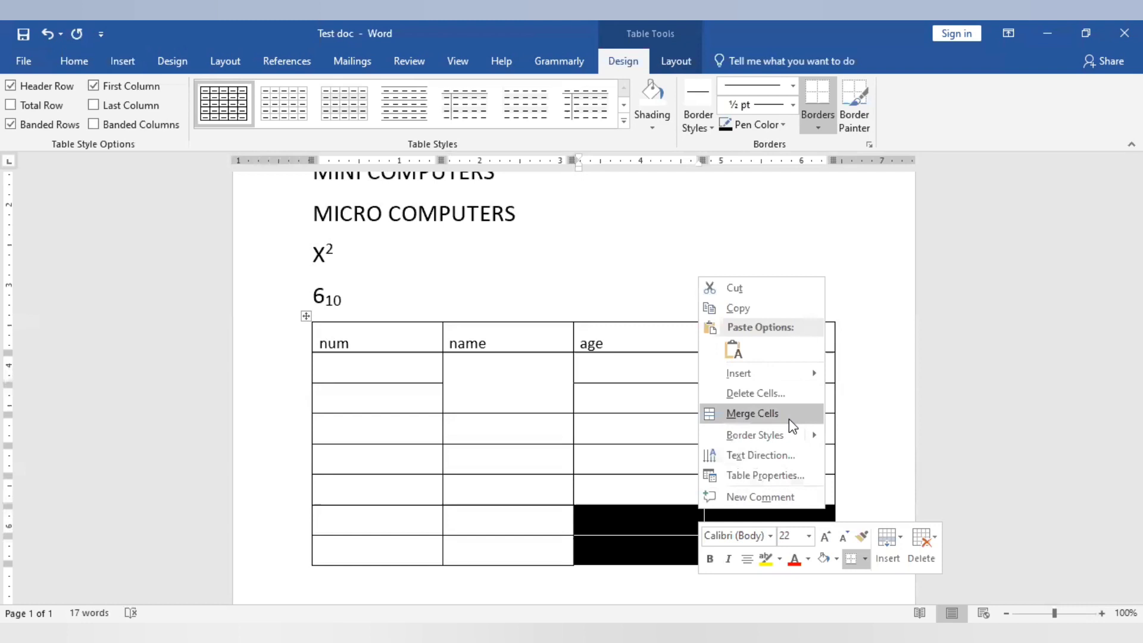
pyautogui.click(752, 413)
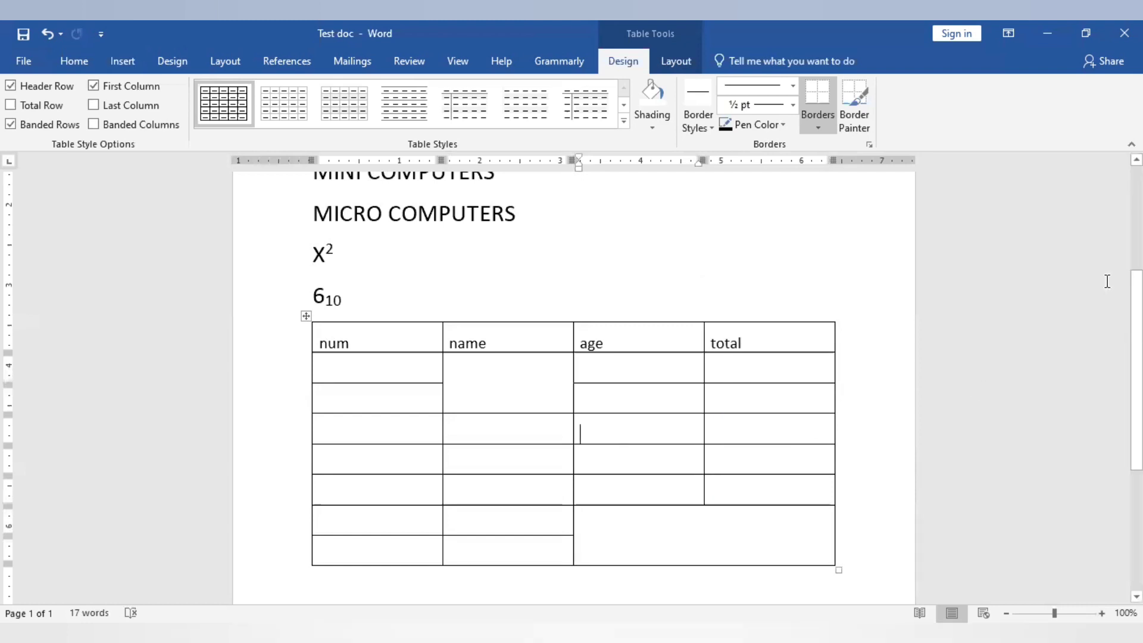
# - Add four new rows to the end of the table, below the large merged cell
pyautogui.scroll(-3, 459, 513)
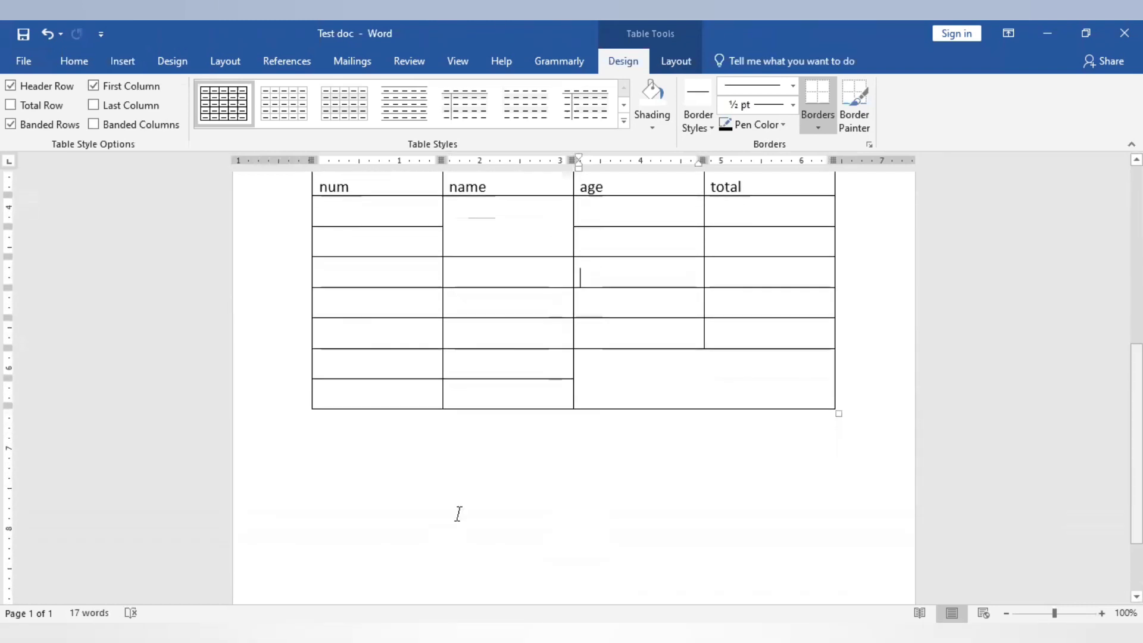
pyautogui.moveTo(302, 407)
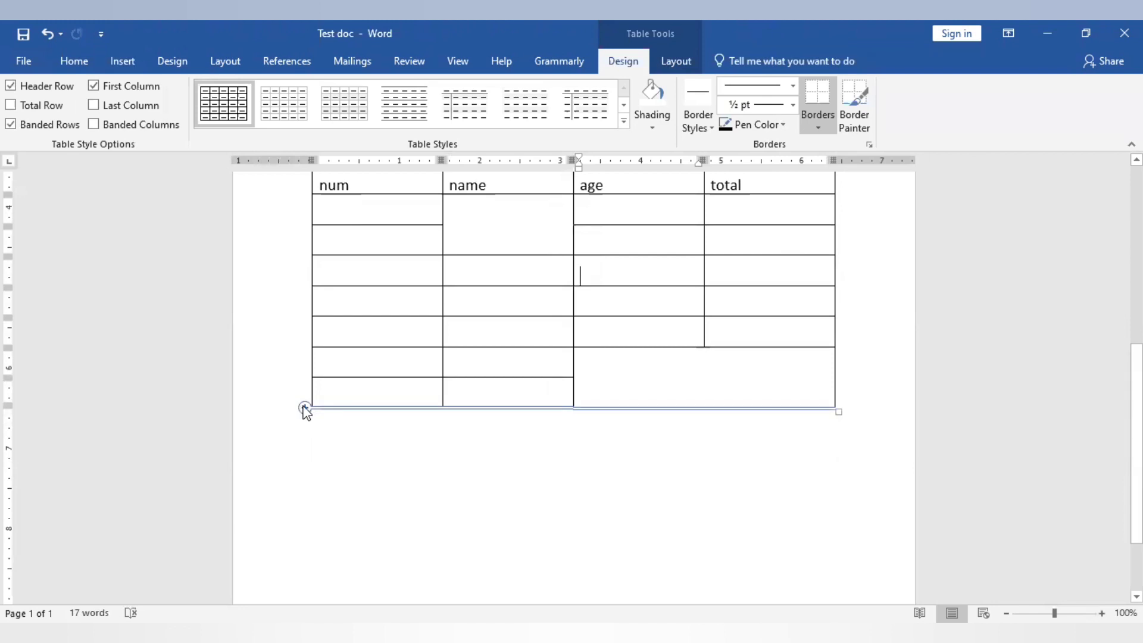
pyautogui.click(304, 409)
pyautogui.click(303, 408)
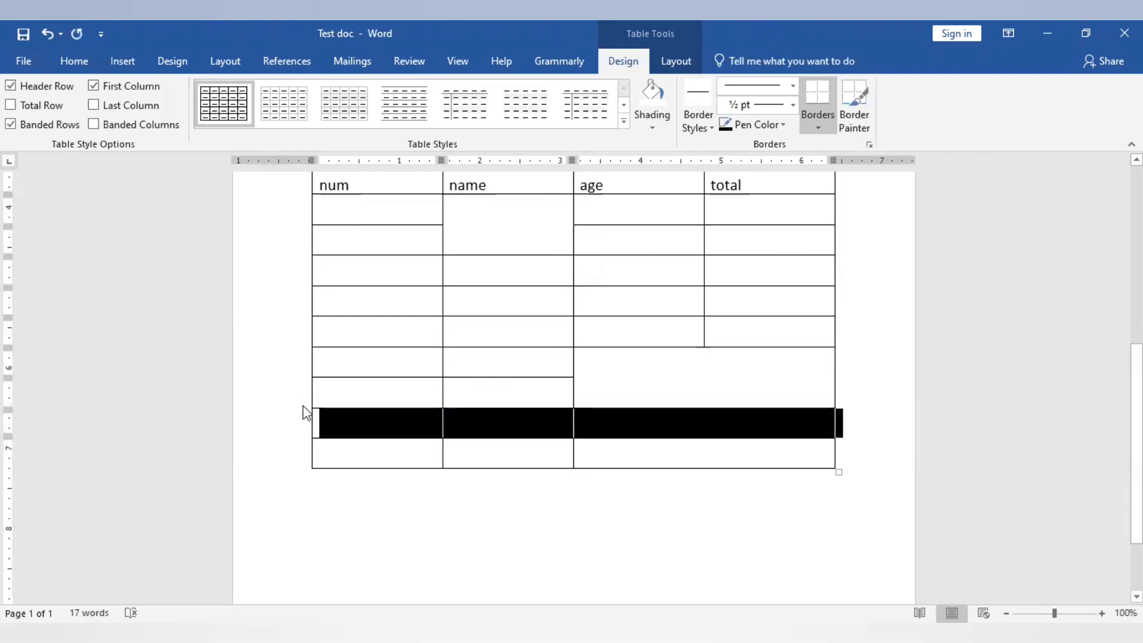
pyautogui.moveTo(306, 412)
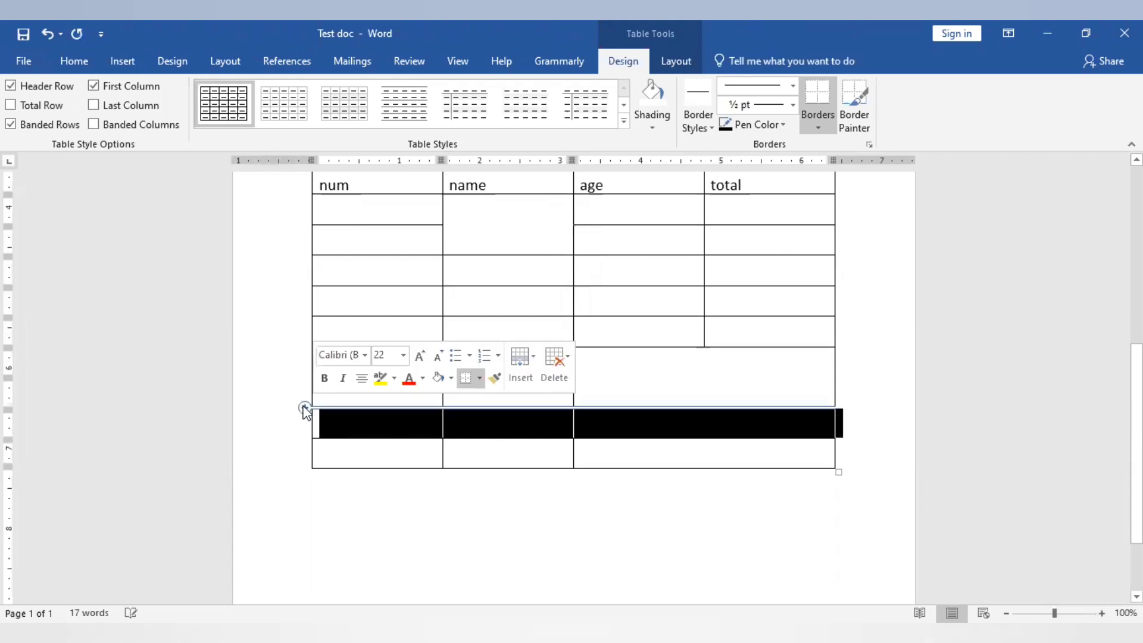
pyautogui.click(304, 410)
pyautogui.click(304, 410)
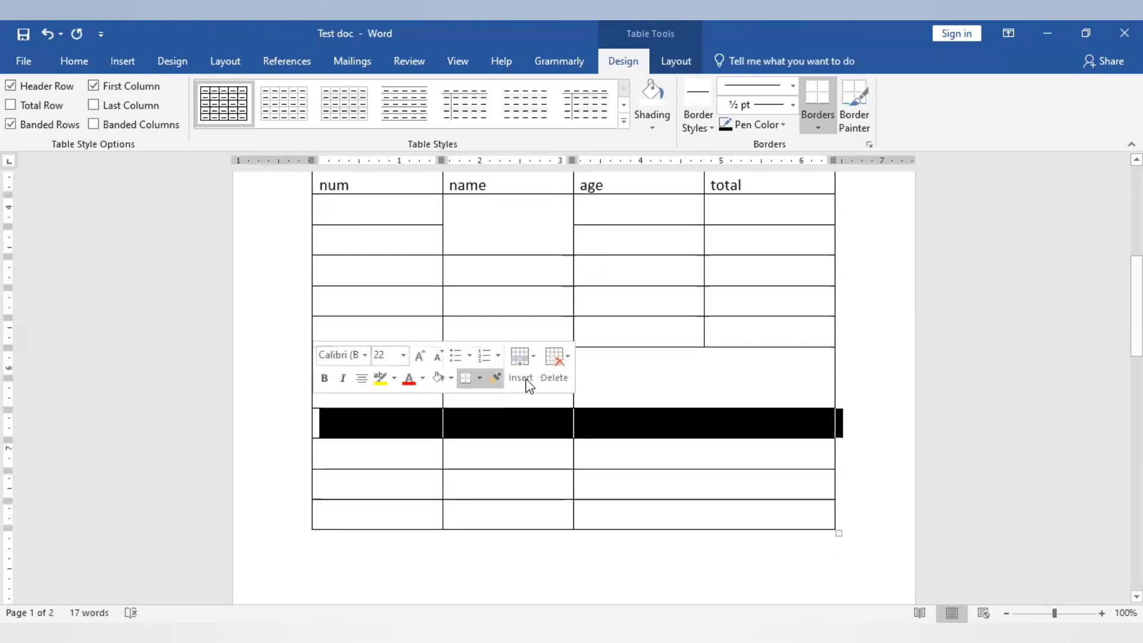
# - Delete the selected table row directly below the large merged cell
pyautogui.click(555, 375)
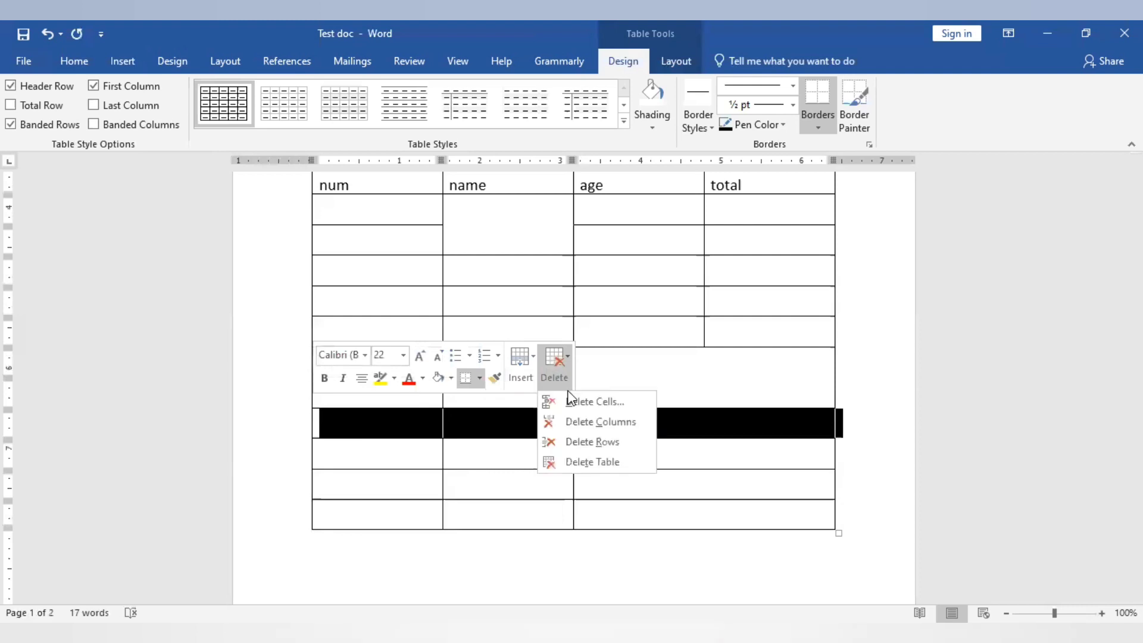
pyautogui.click(569, 405)
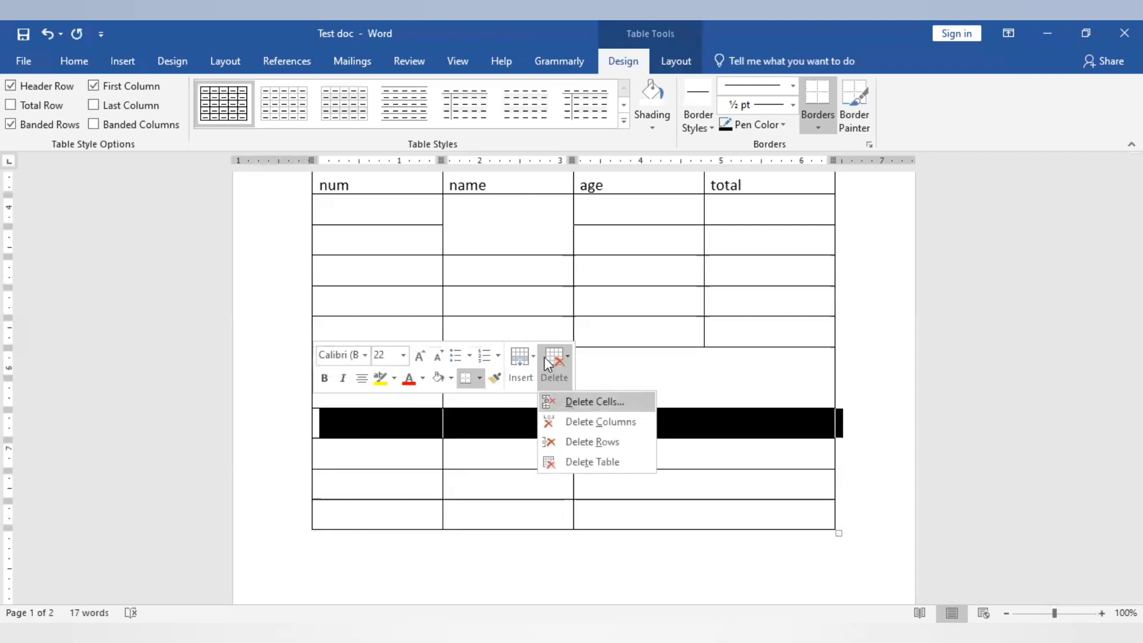
pyautogui.click(544, 356)
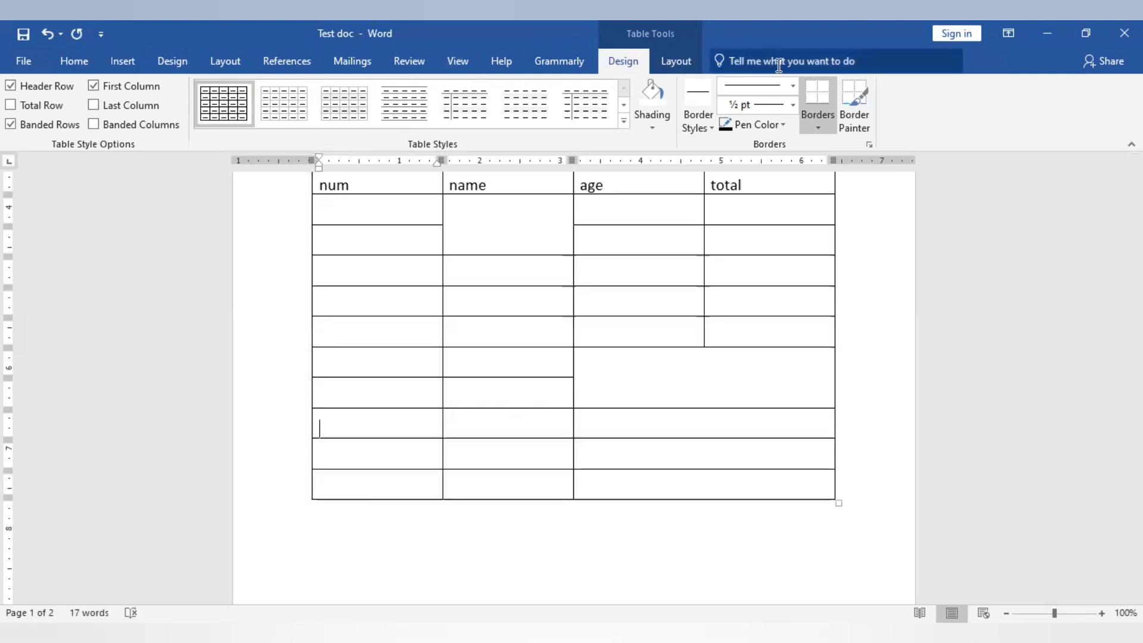
# - Choose a 6 pt line weight for new table borders, and pick a double line style with a thick line above a thin one
pyautogui.click(793, 106)
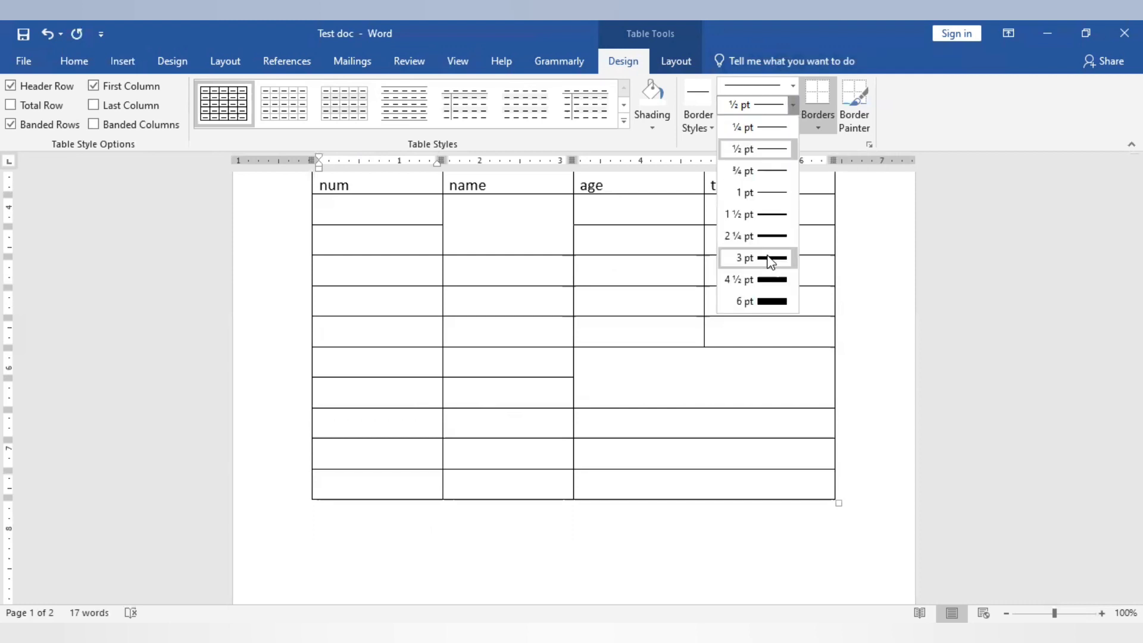
pyautogui.click(772, 301)
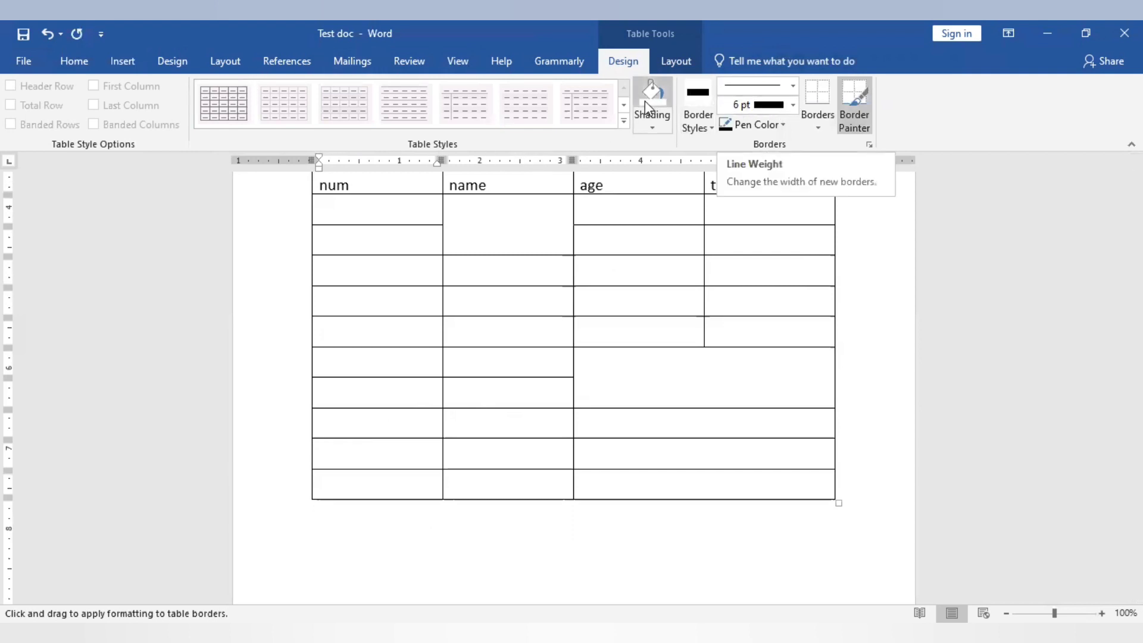
pyautogui.click(796, 86)
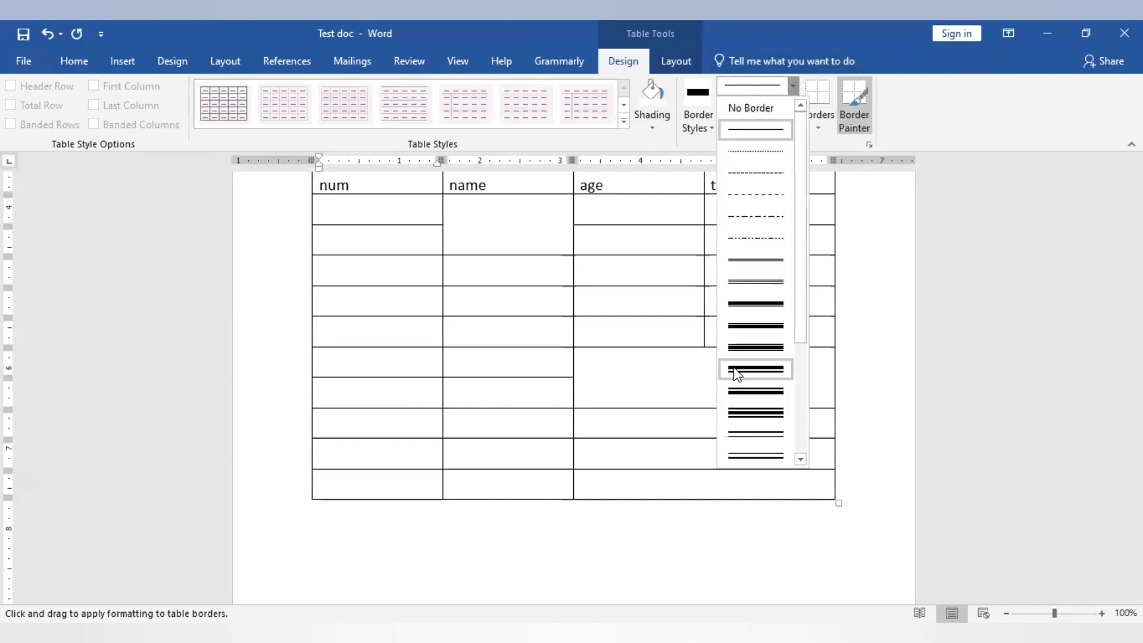
pyautogui.click(733, 366)
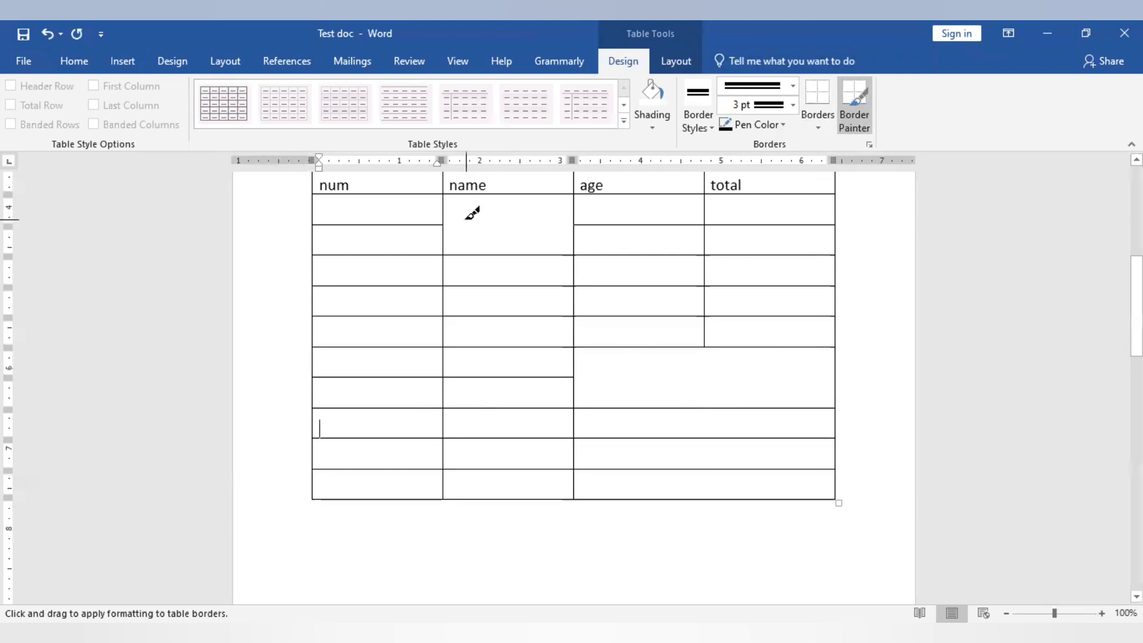
# - Start inserting a picture from the computer and look for an image in the MEmu Photo, Camera Roll and Video Projects folders
pyautogui.click(119, 60)
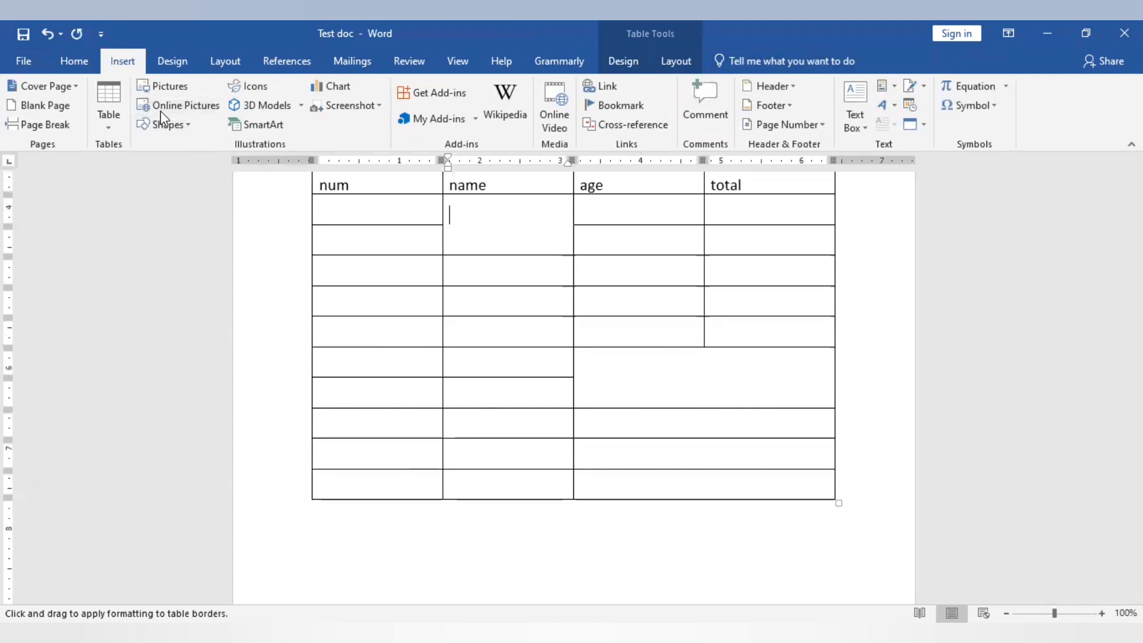
pyautogui.click(180, 88)
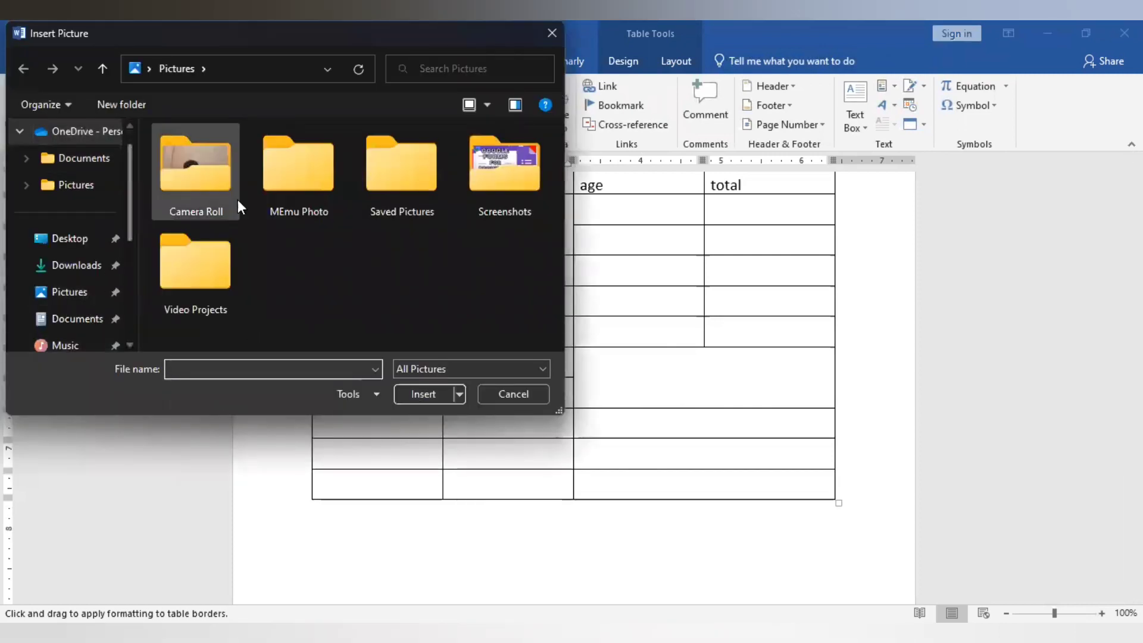
pyautogui.doubleClick(306, 170)
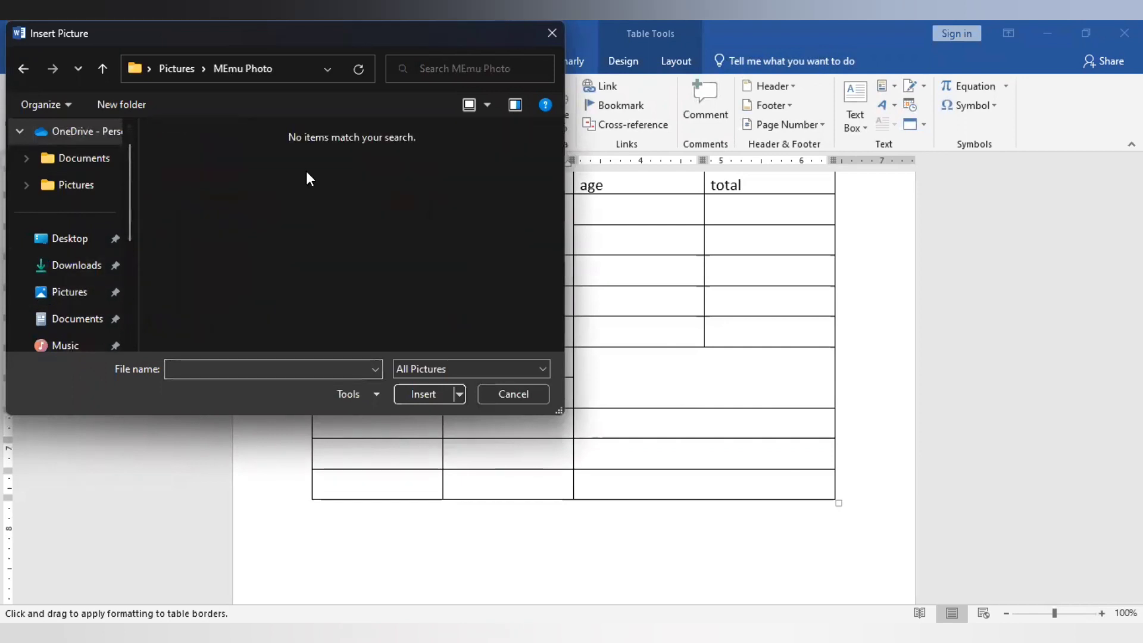
pyautogui.click(102, 67)
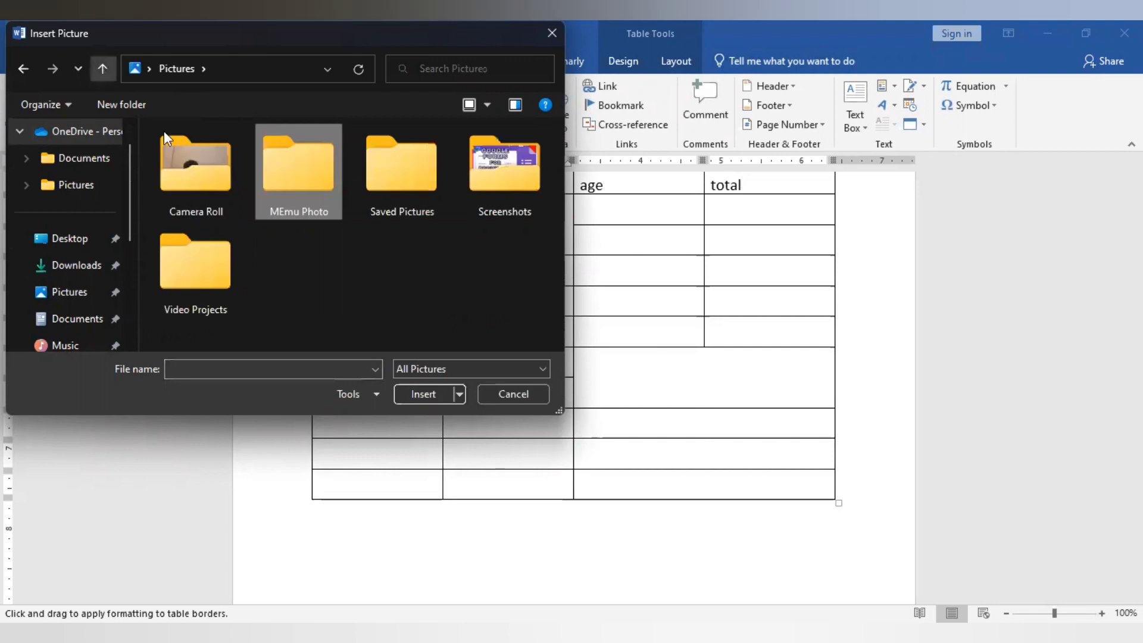
pyautogui.doubleClick(185, 157)
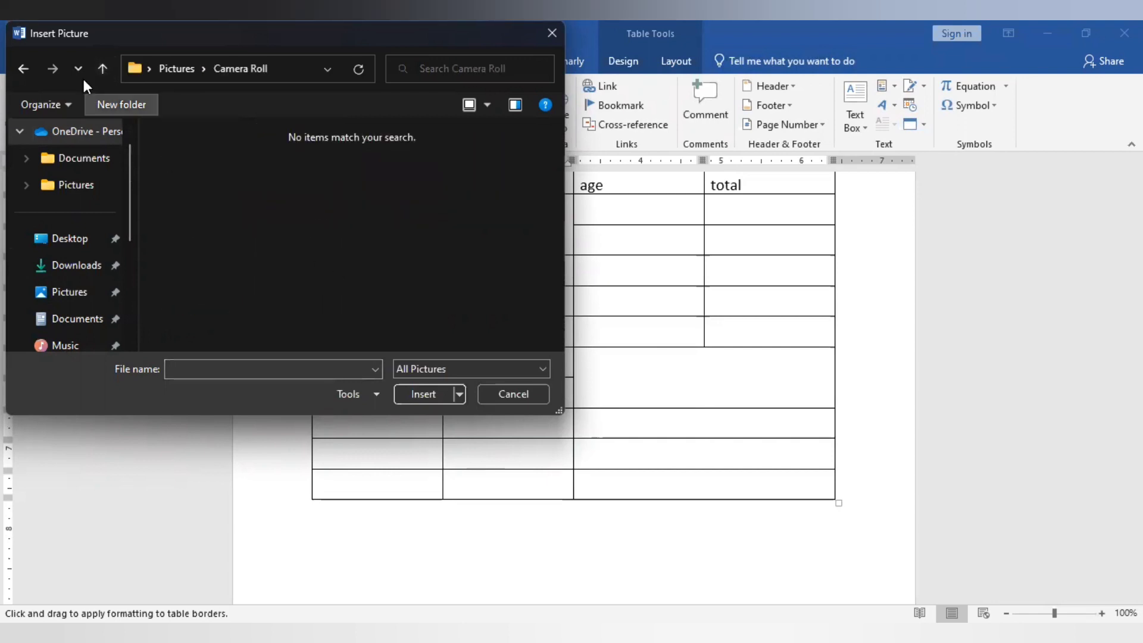
pyautogui.click(103, 69)
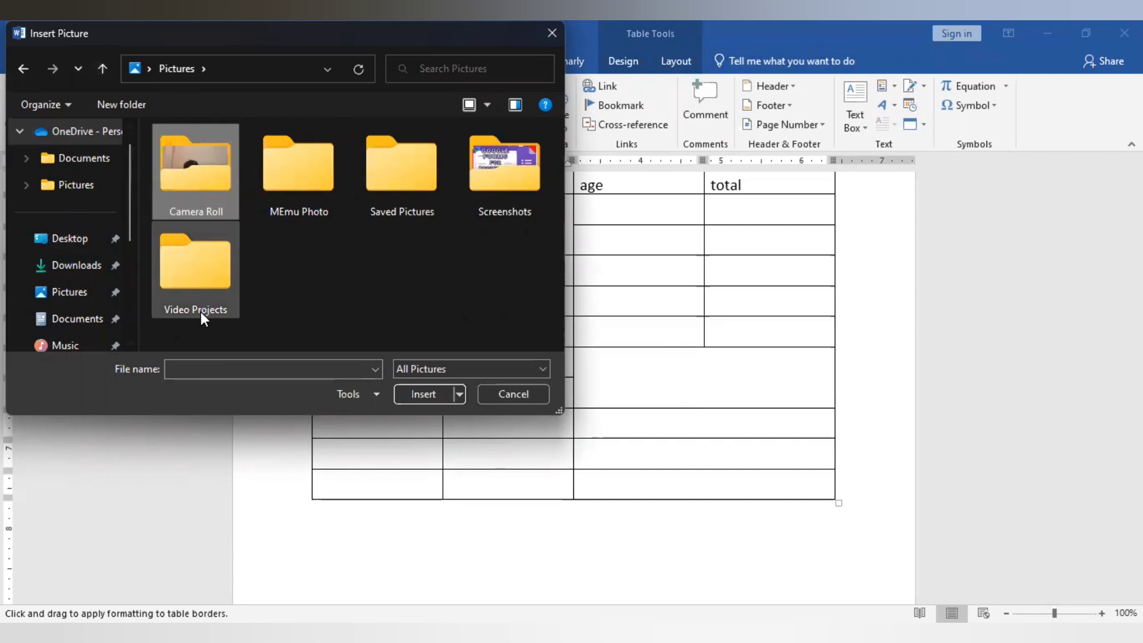
pyautogui.click(505, 194)
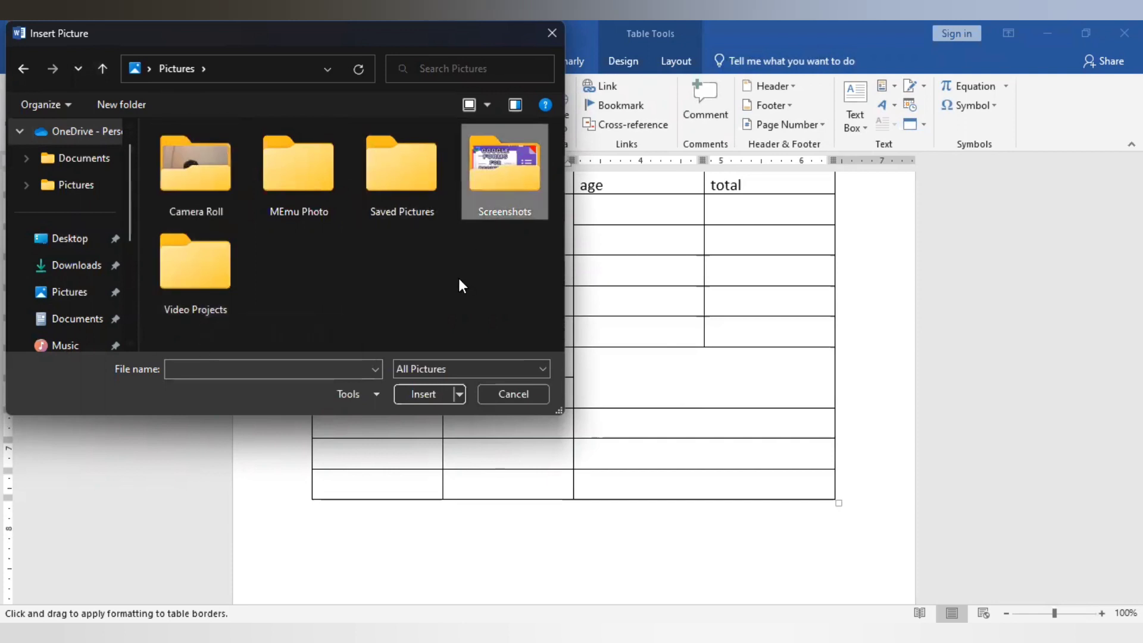
pyautogui.doubleClick(202, 263)
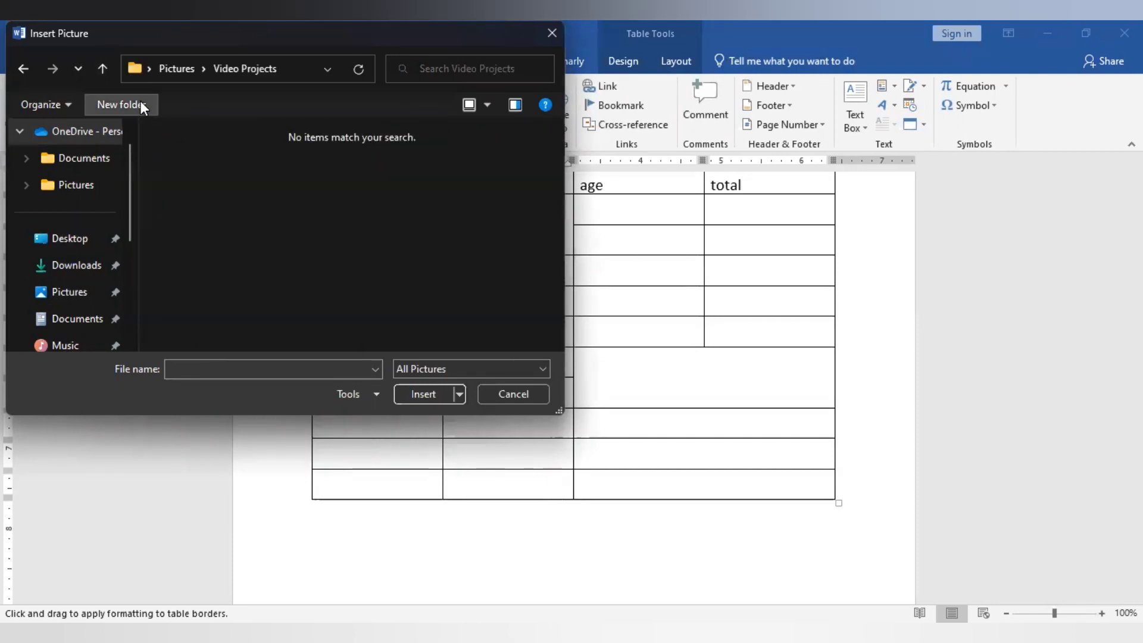
pyautogui.click(102, 68)
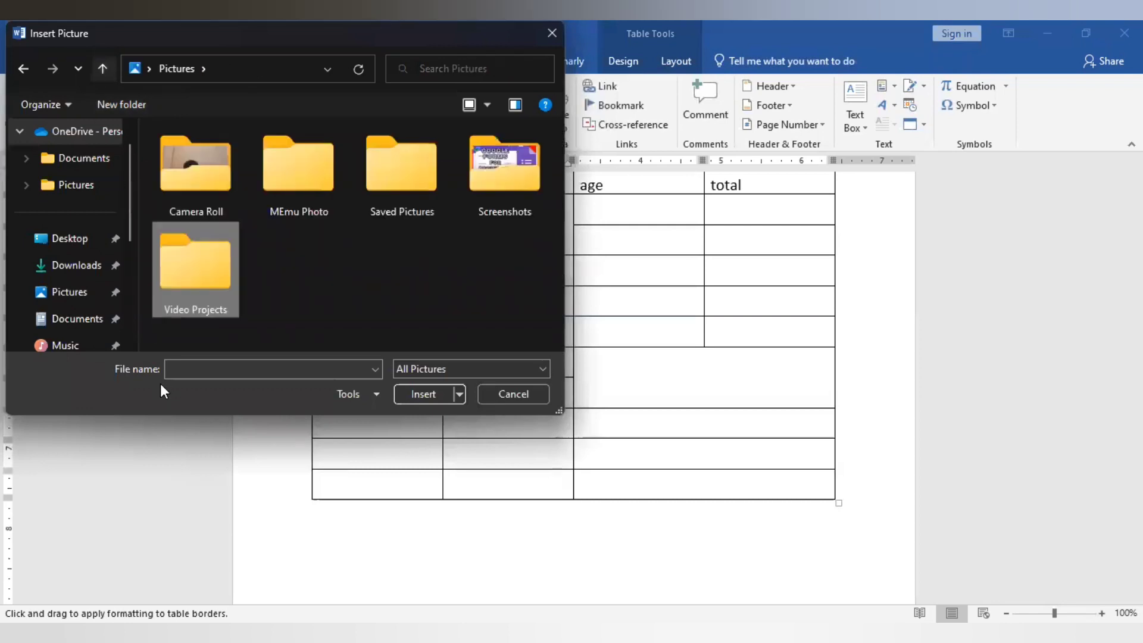
pyautogui.doubleClick(285, 187)
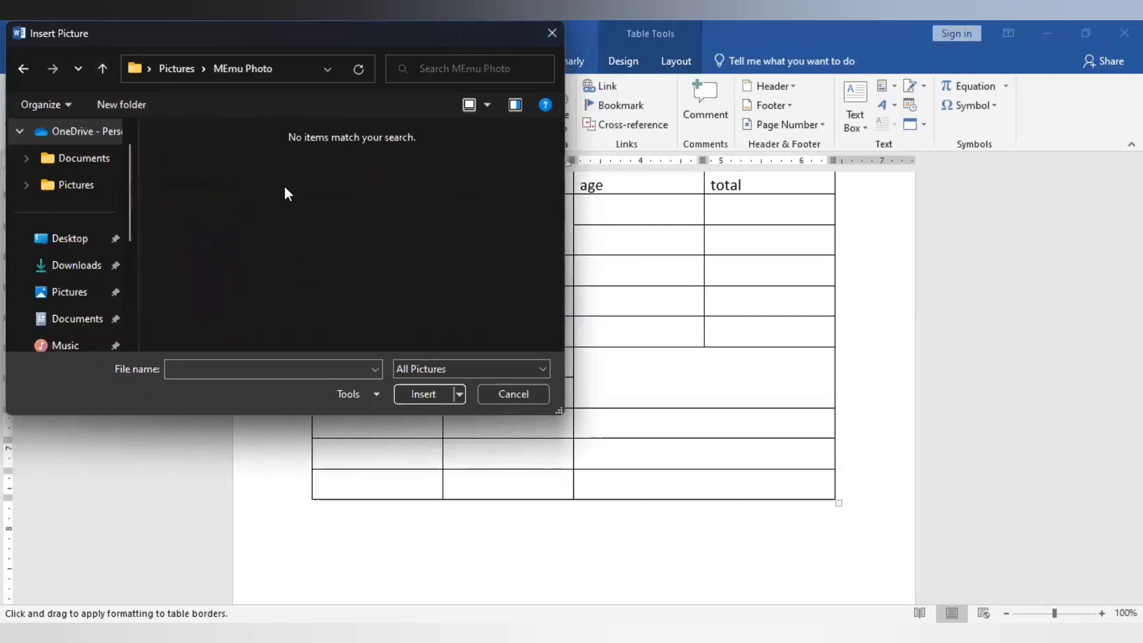
pyautogui.click(103, 68)
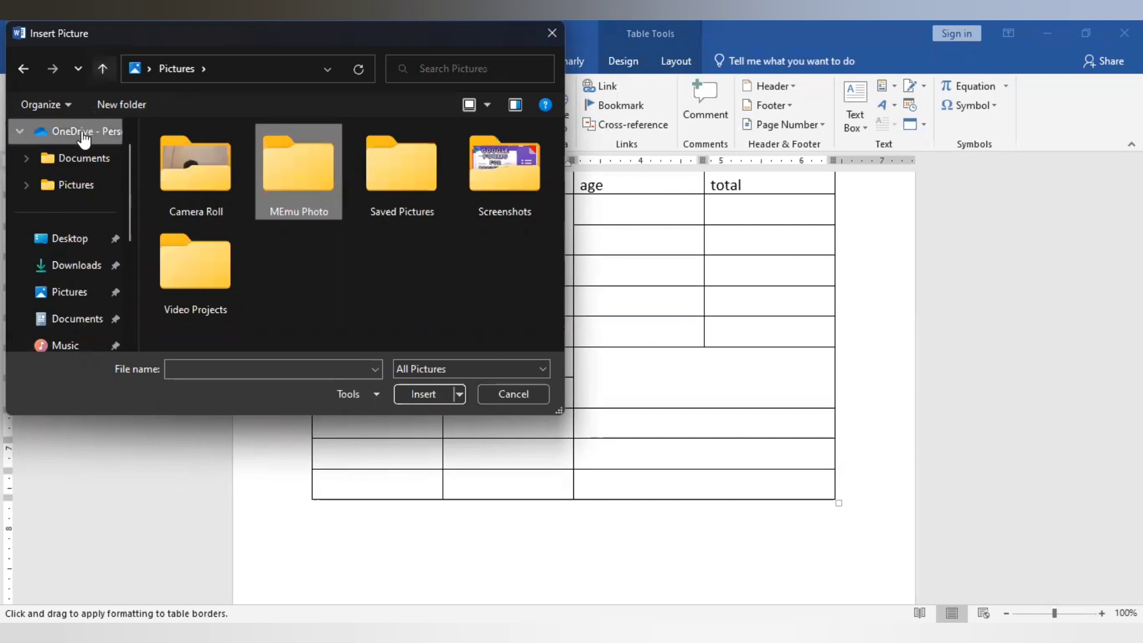
# - Browse the OneDrive, Desktop and Pictures folders for a picture, and close the picture browser without inserting one
pyautogui.click(77, 169)
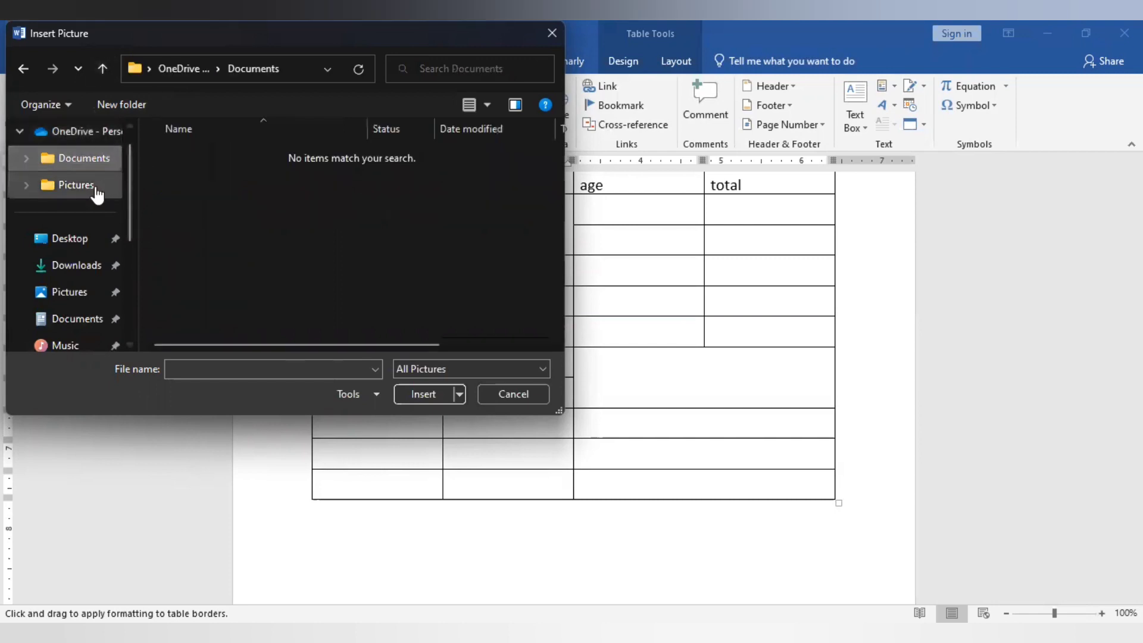
pyautogui.click(95, 195)
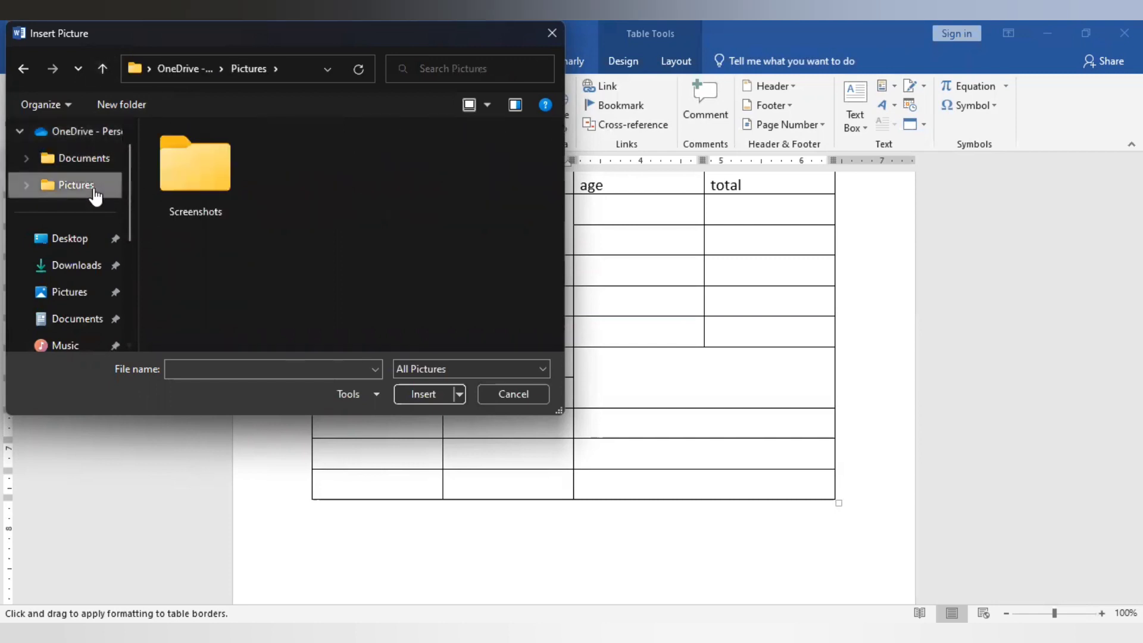
pyautogui.doubleClick(193, 167)
pyautogui.click(39, 244)
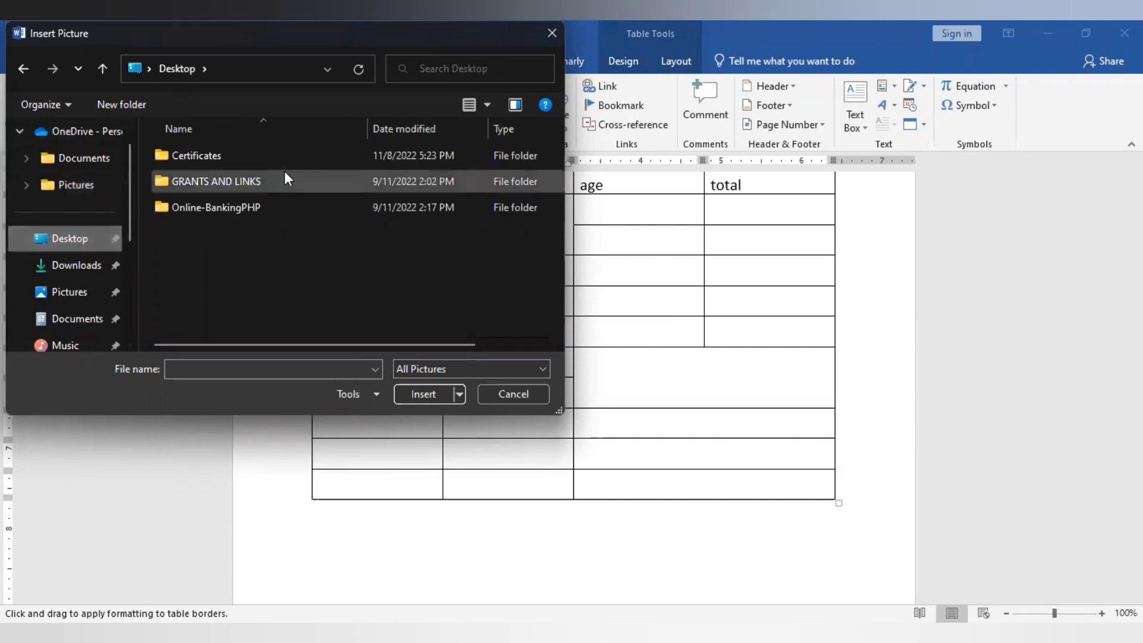
pyautogui.doubleClick(222, 155)
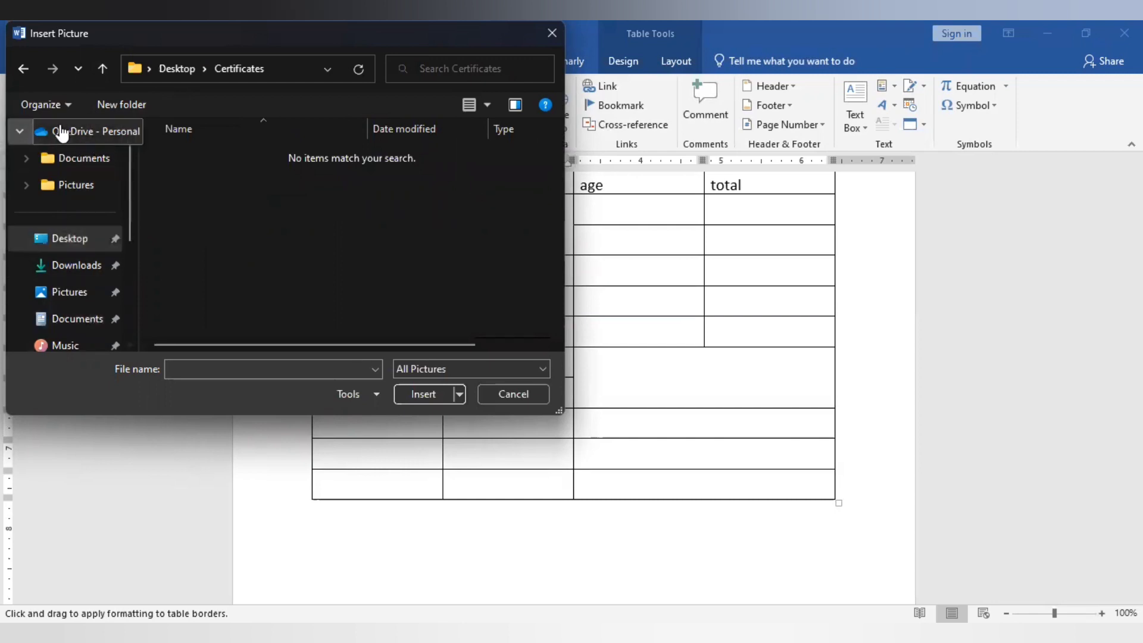
pyautogui.click(58, 288)
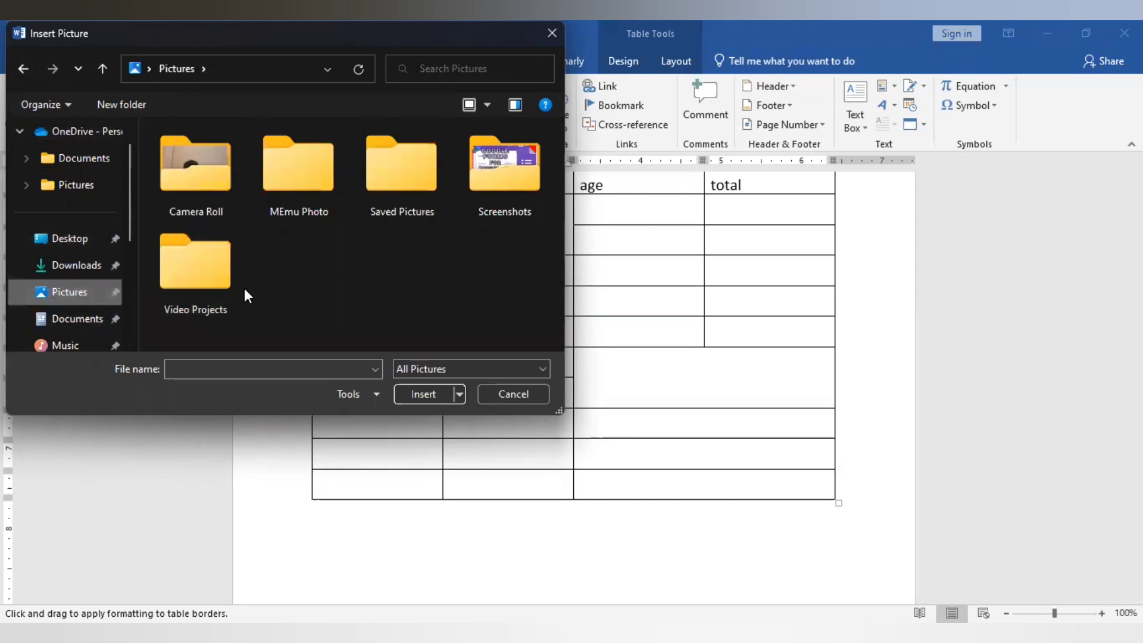
pyautogui.click(16, 72)
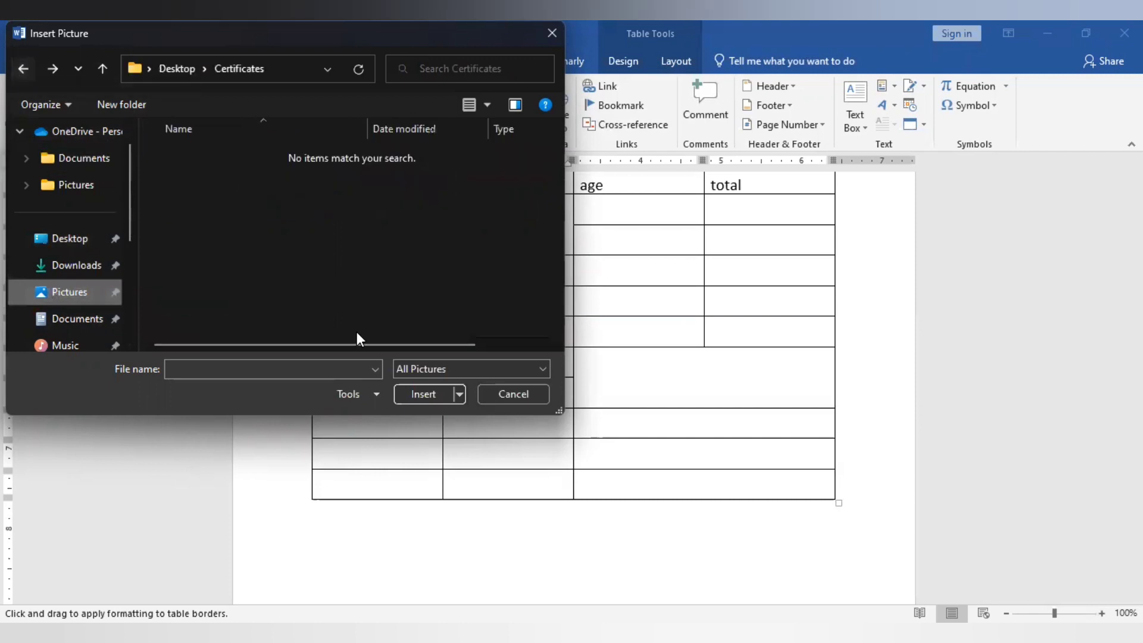
pyautogui.click(511, 394)
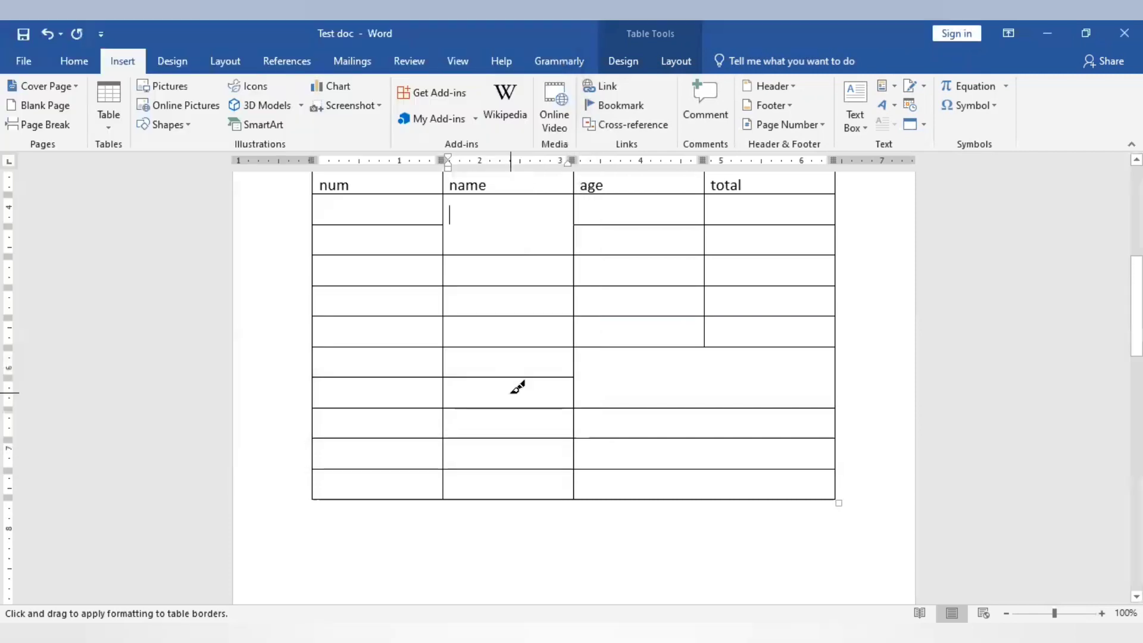
# - Insert two balloon pictures from the Balloons category of the online pictures into the table cell below the name heading
pyautogui.click(197, 110)
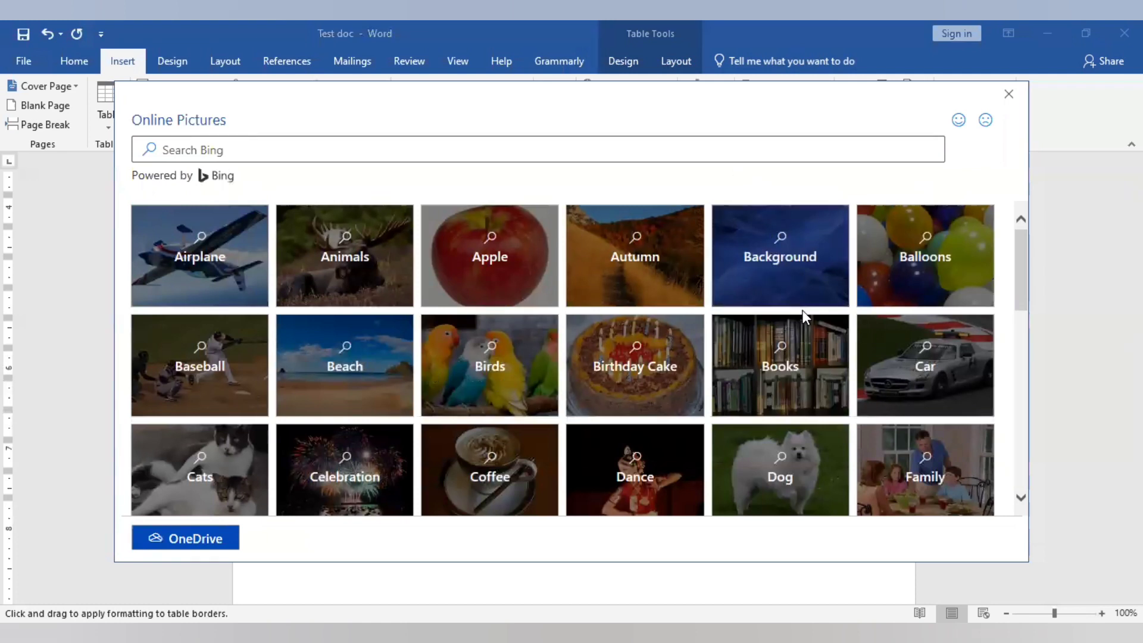
pyautogui.click(942, 250)
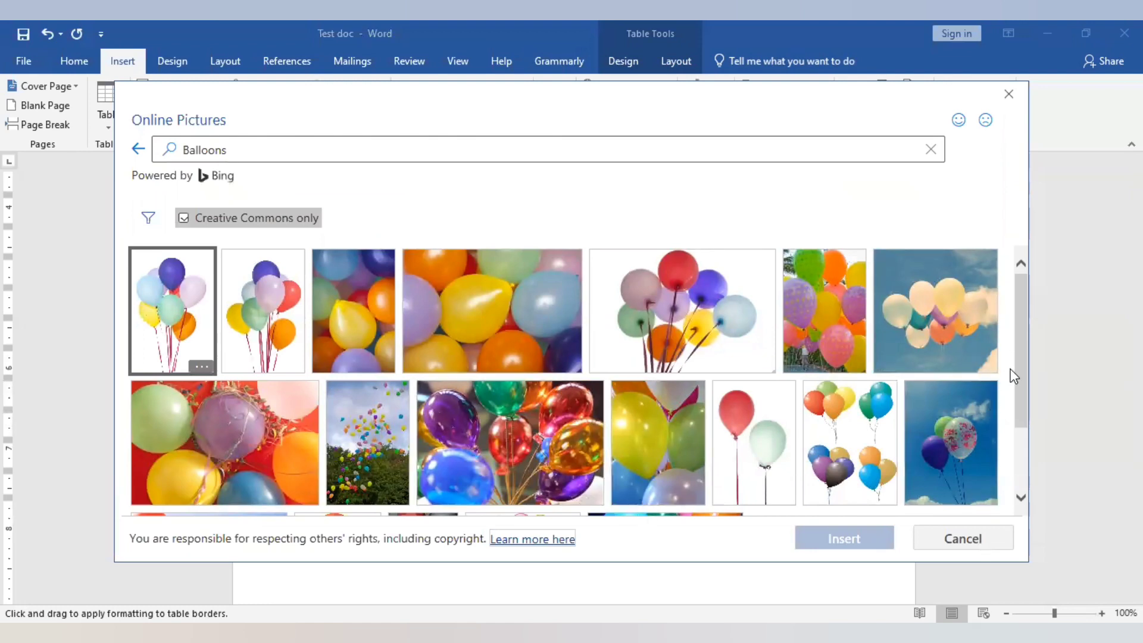
pyautogui.scroll(-3, 1025, 362)
pyautogui.scroll(-3, 999, 463)
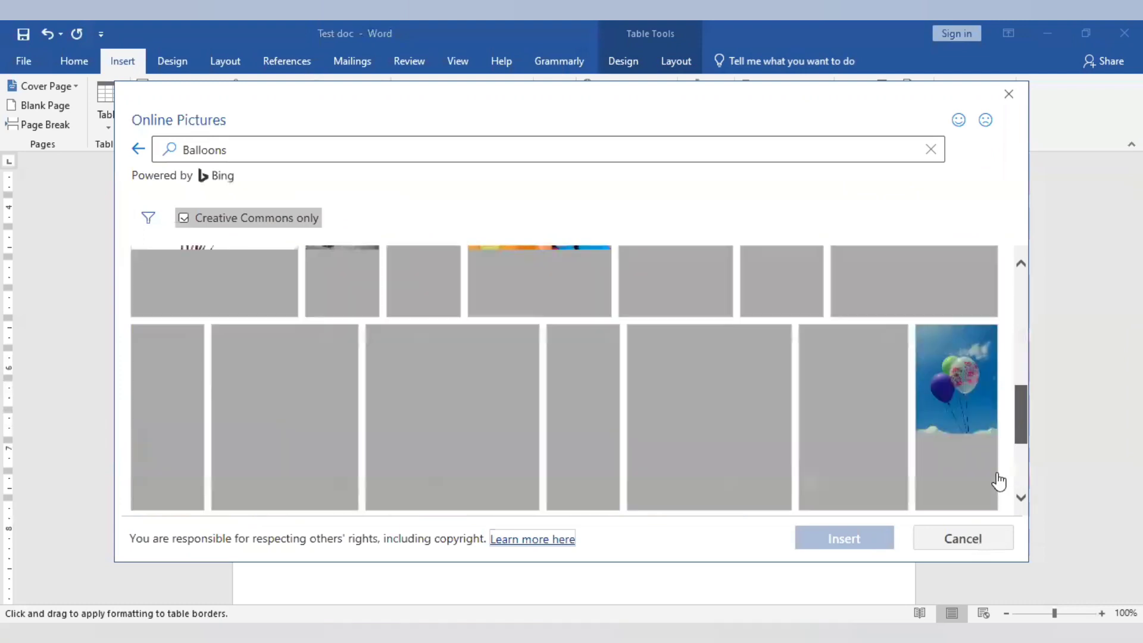
pyautogui.scroll(-3, 1000, 471)
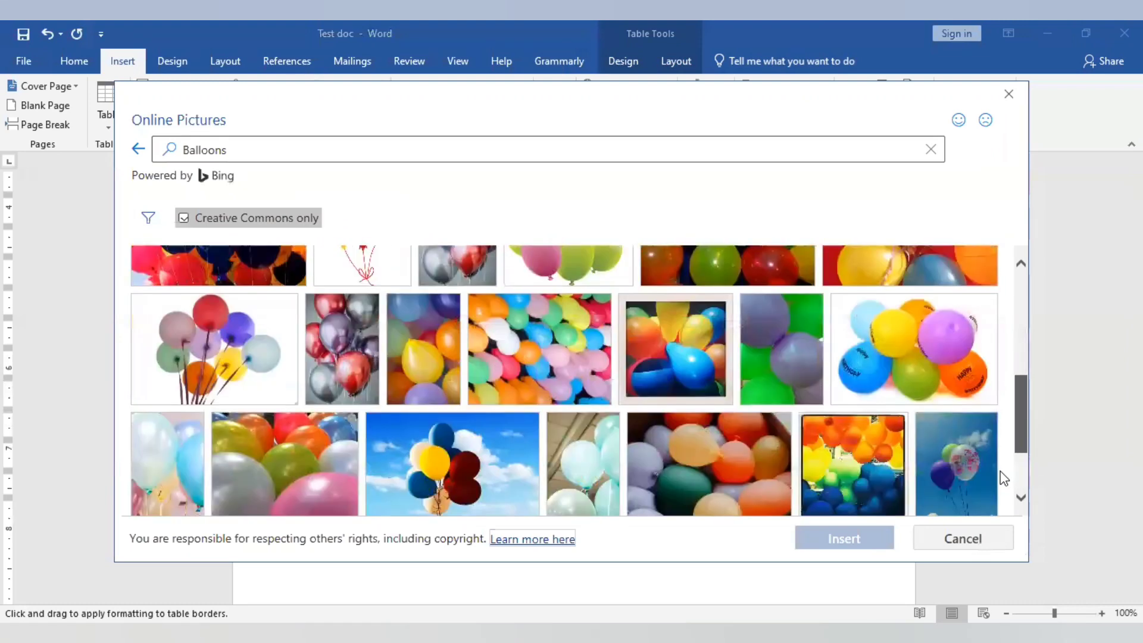
pyautogui.scroll(4, 1025, 375)
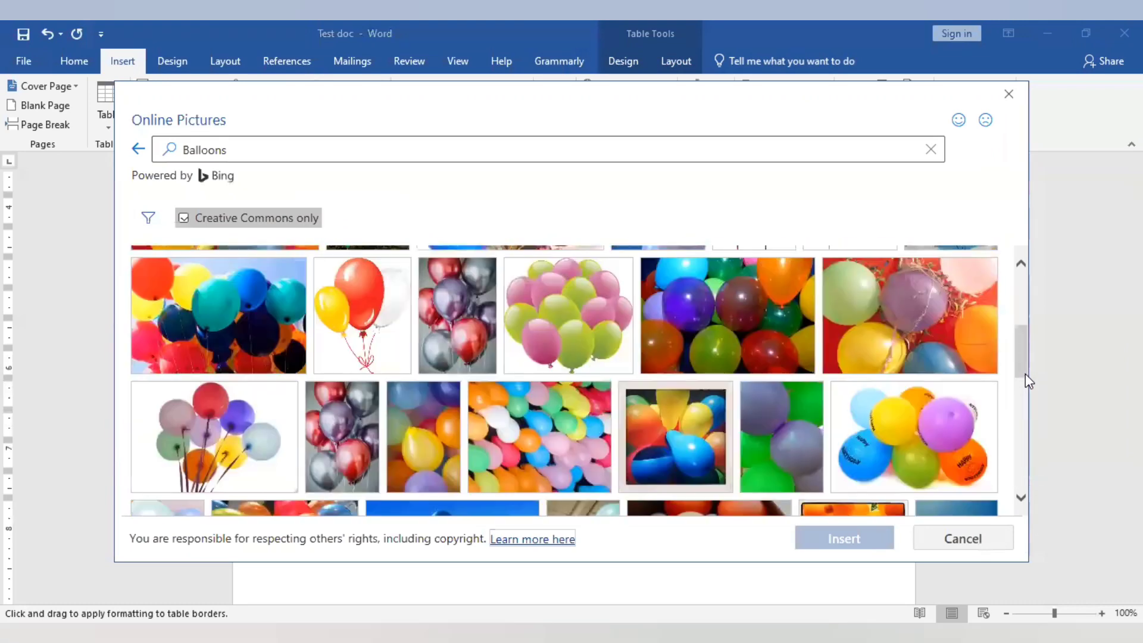
pyautogui.scroll(-1, 1025, 373)
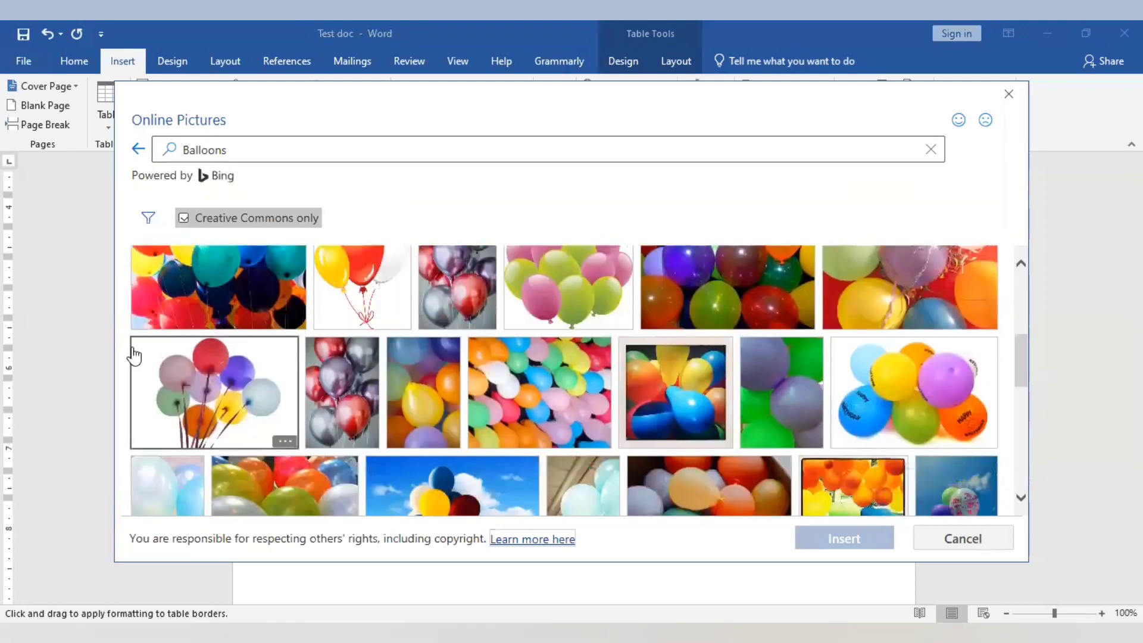
pyautogui.click(185, 410)
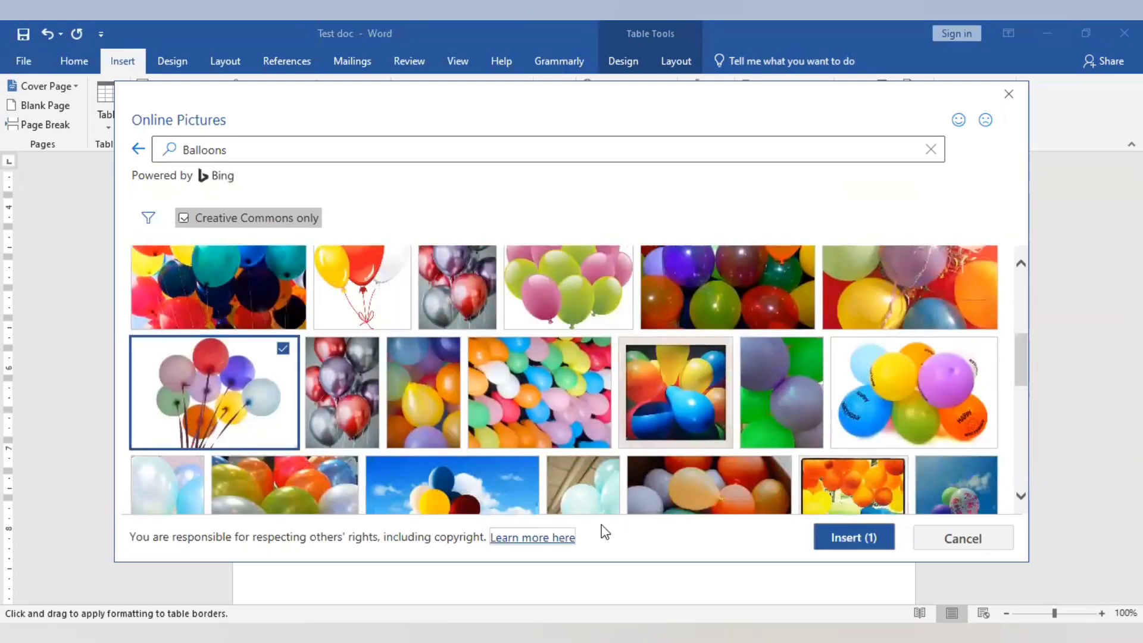
pyautogui.click(907, 424)
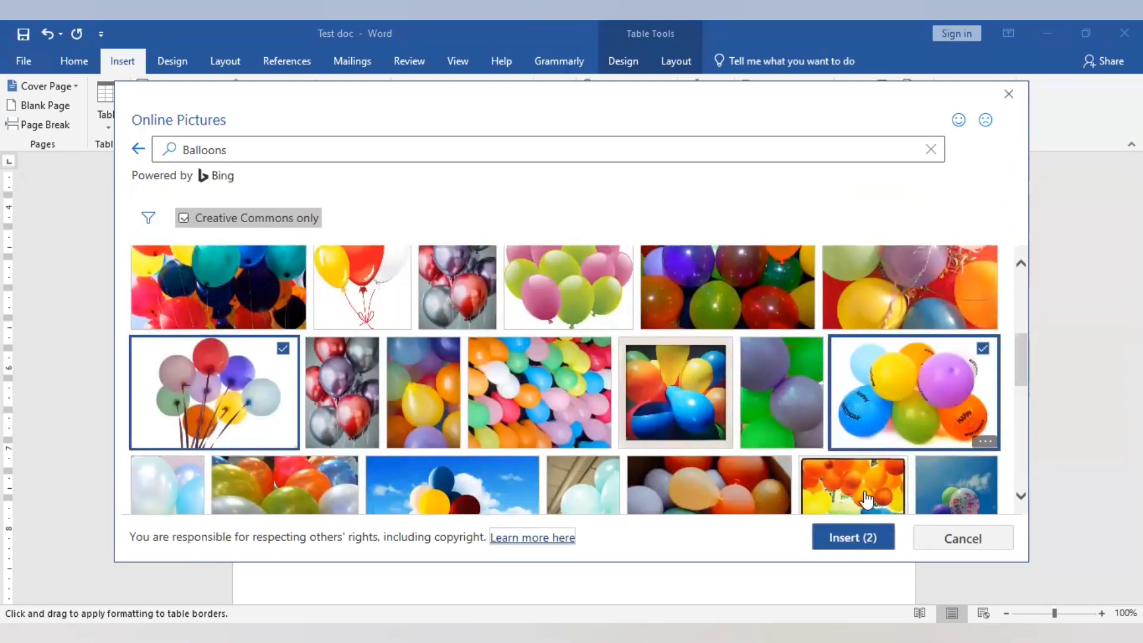
pyautogui.click(848, 538)
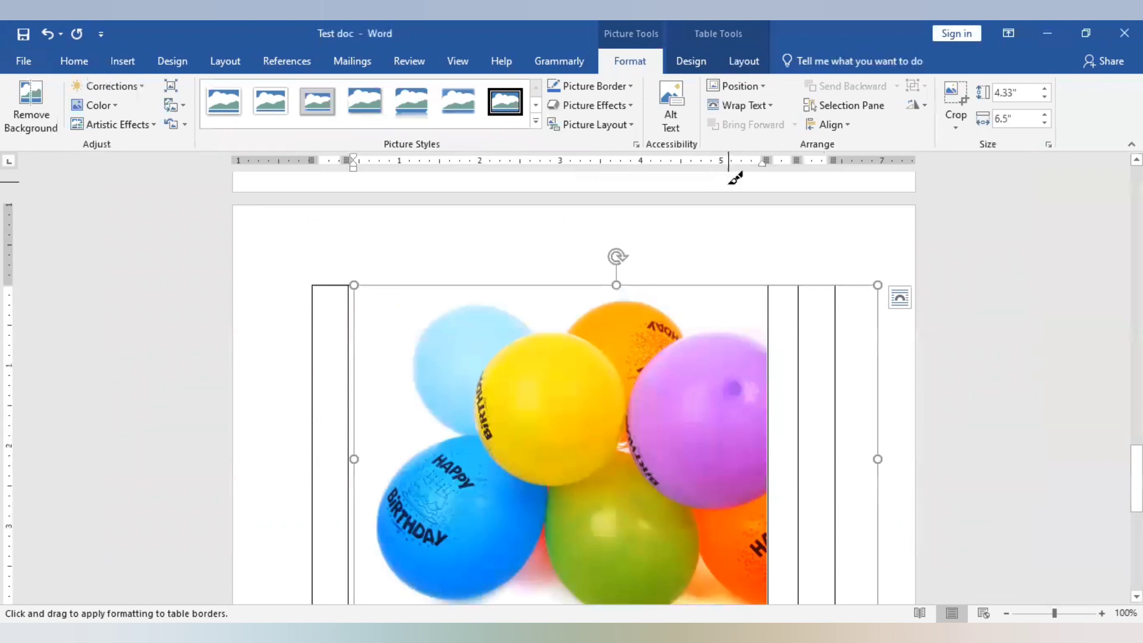
# - Undo the balloon pictures, the added table rows and the merge of the age and total cells in the lower rows
pyautogui.click(722, 217)
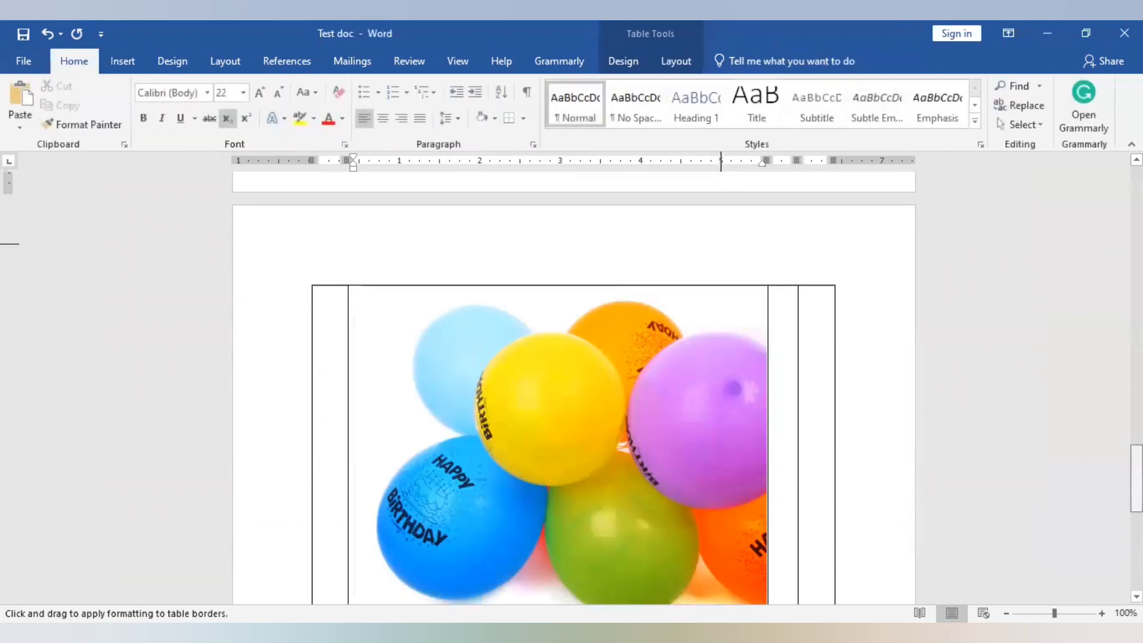
pyautogui.moveTo(1137, 479); pyautogui.dragTo(1137, 229)
pyautogui.hotkey('ctrl', 'z')
pyautogui.hotkey('ctrl', 'z')
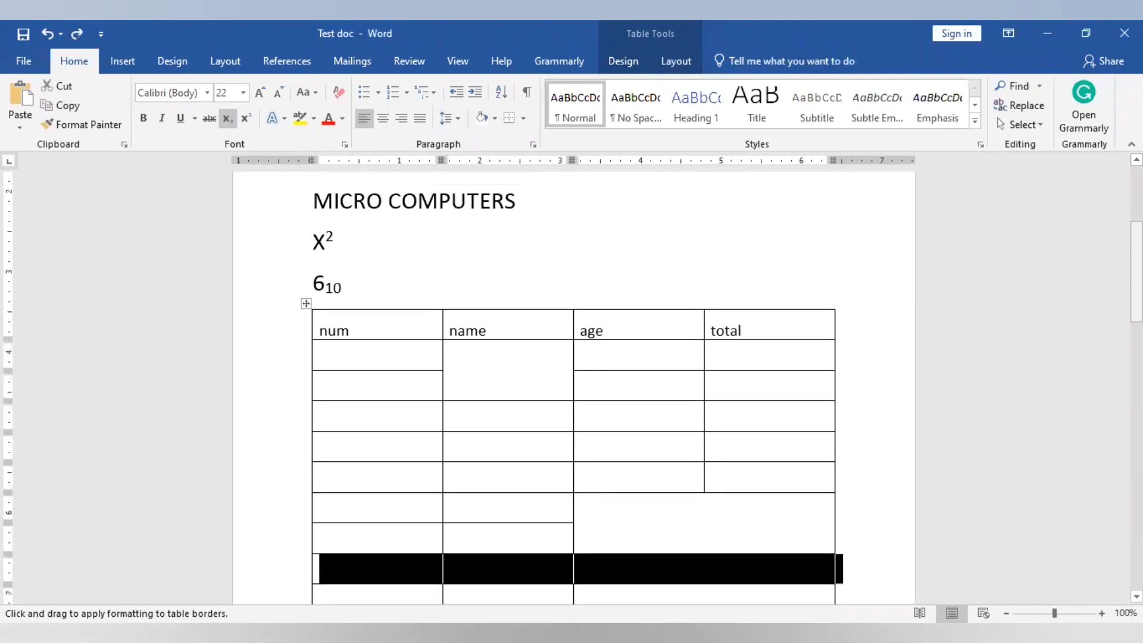
pyautogui.hotkey('ctrl', 'z')
pyautogui.hotkey('ctrl', 'z')
pyautogui.hotkey('ctrl', 'z')
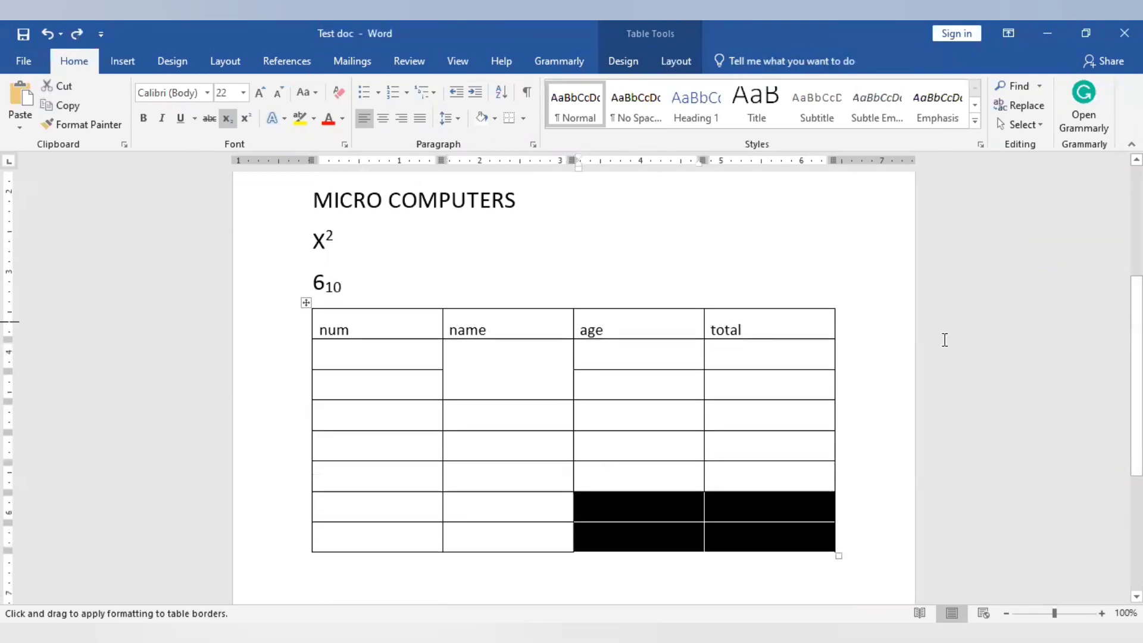
pyautogui.hotkey('ctrl', 'z')
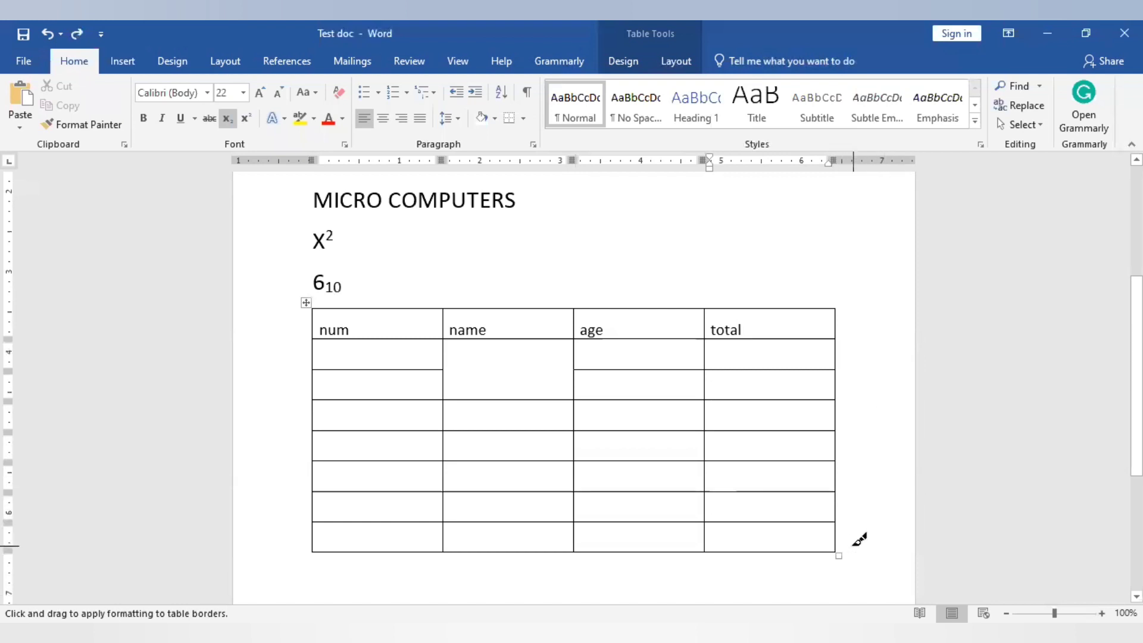
pyautogui.press('Return')
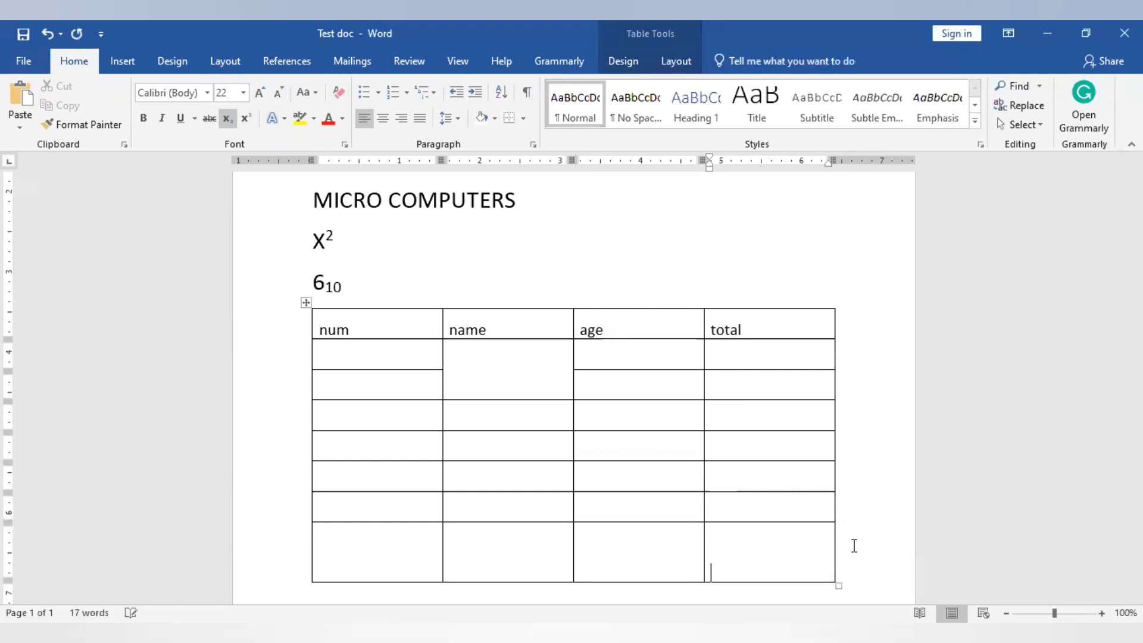
pyautogui.hotkey('ctrl', 'z')
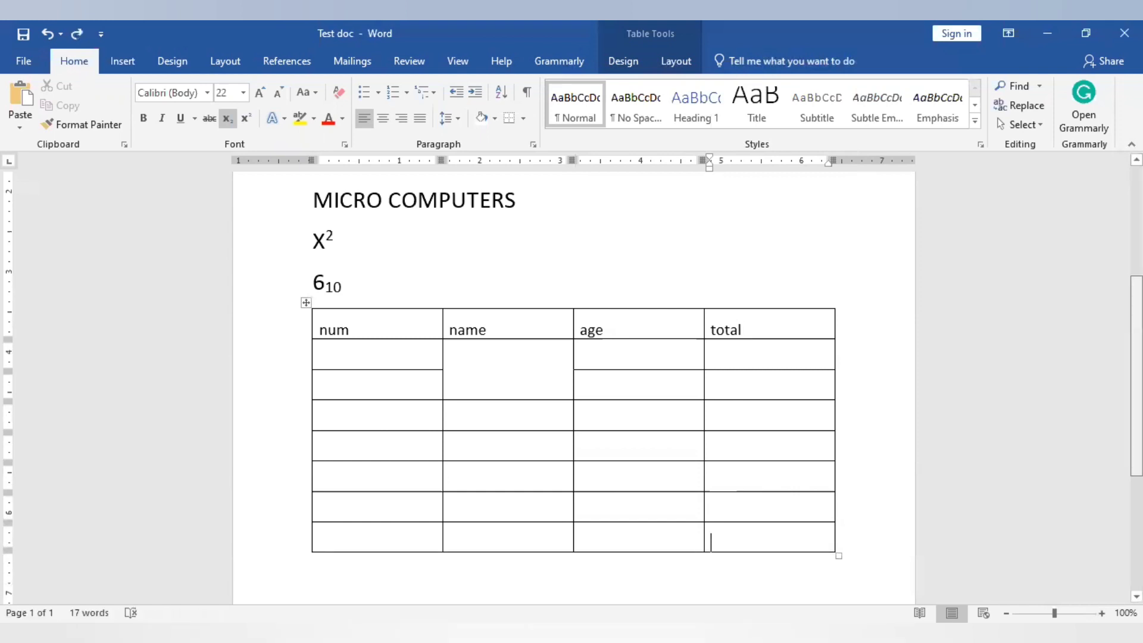
# - Place the insertion point on the empty line below the table and turn off italic formatting
pyautogui.scroll(-5, 854, 545)
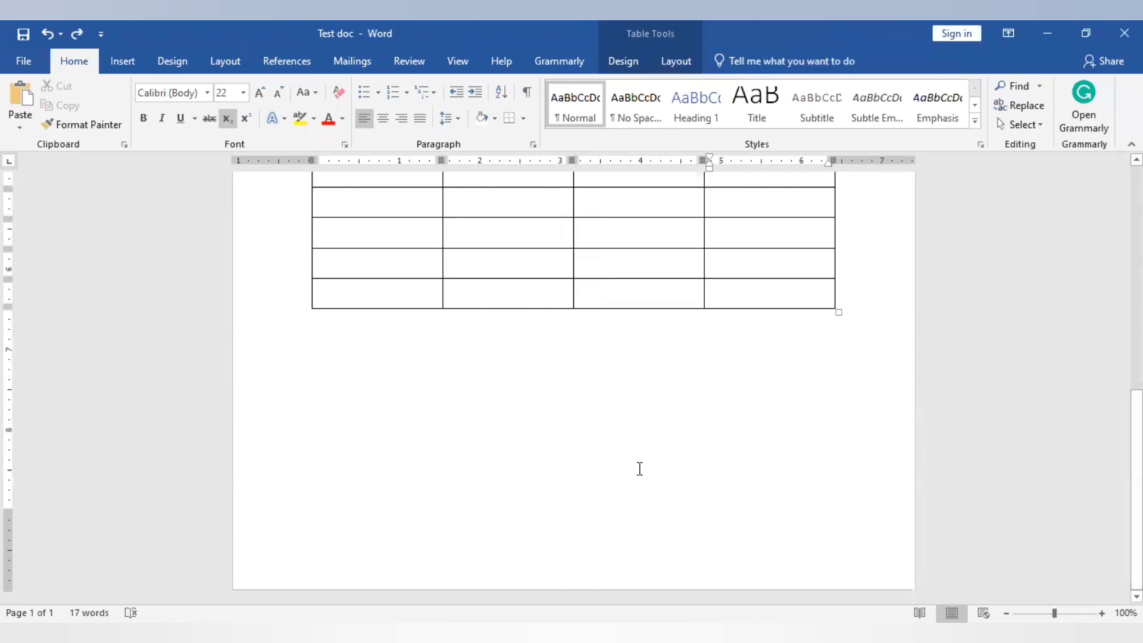
pyautogui.click(640, 469)
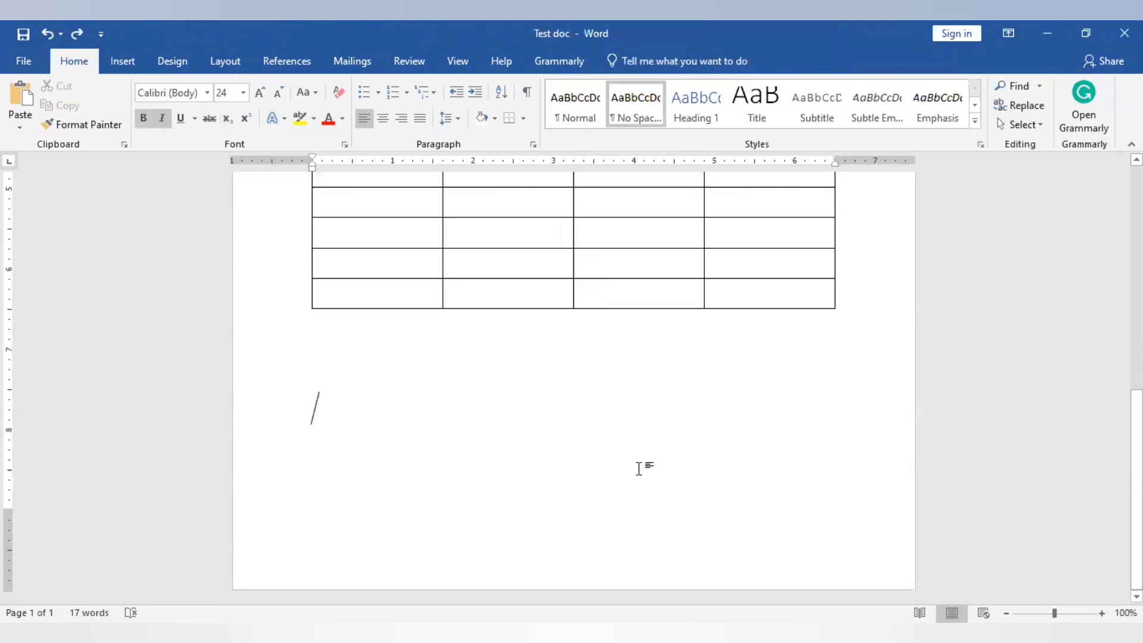
pyautogui.click(238, 266)
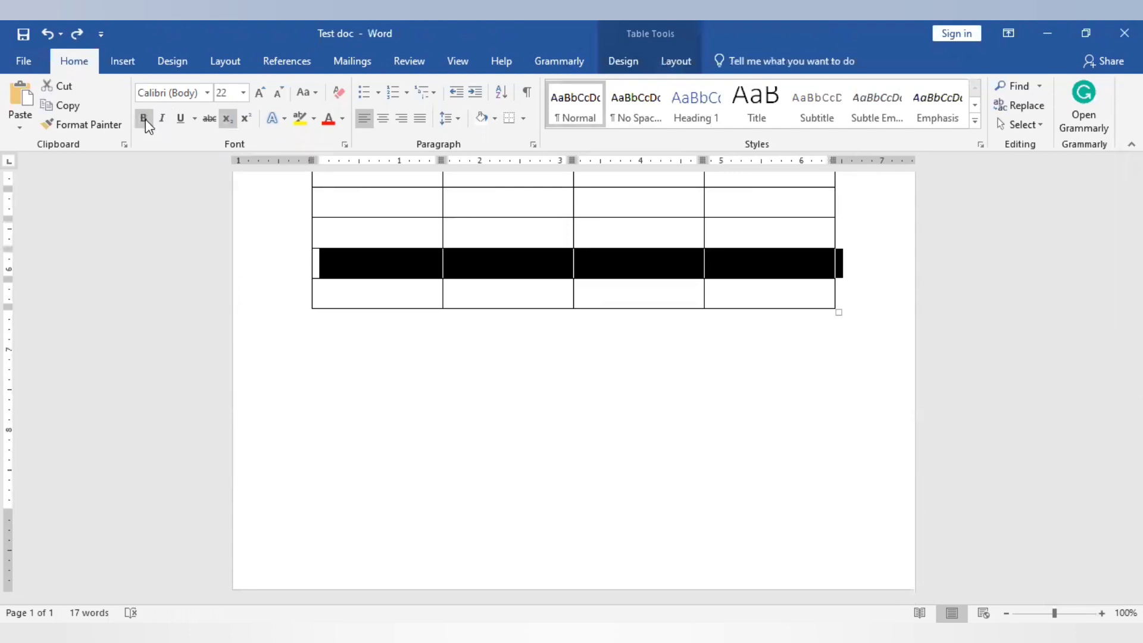
pyautogui.click(229, 120)
pyautogui.doubleClick(357, 442)
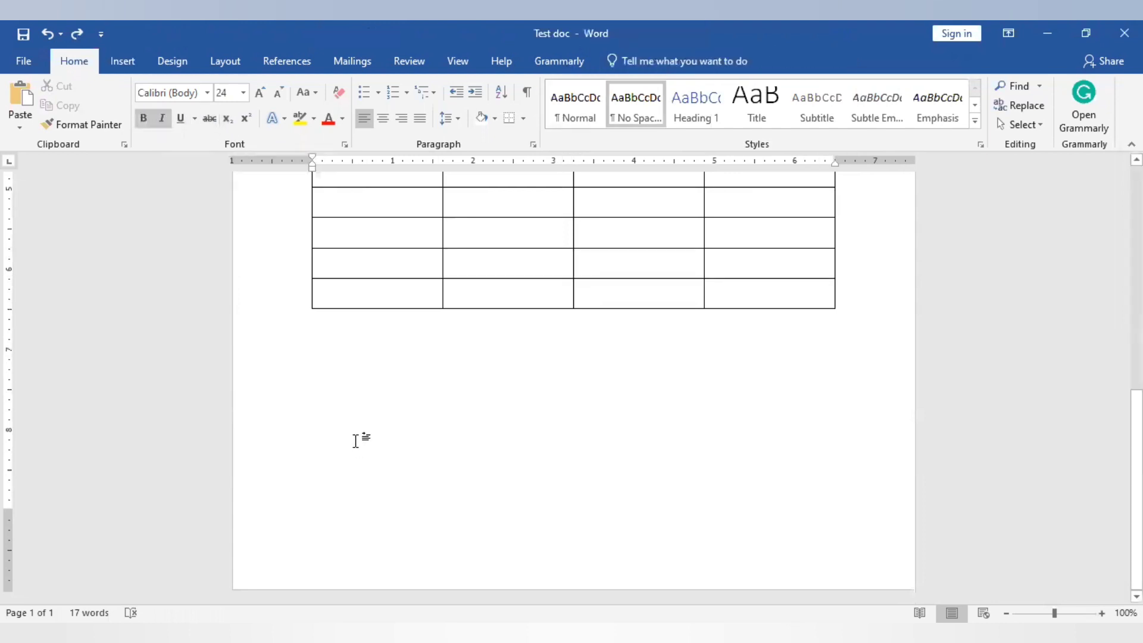
pyautogui.click(161, 118)
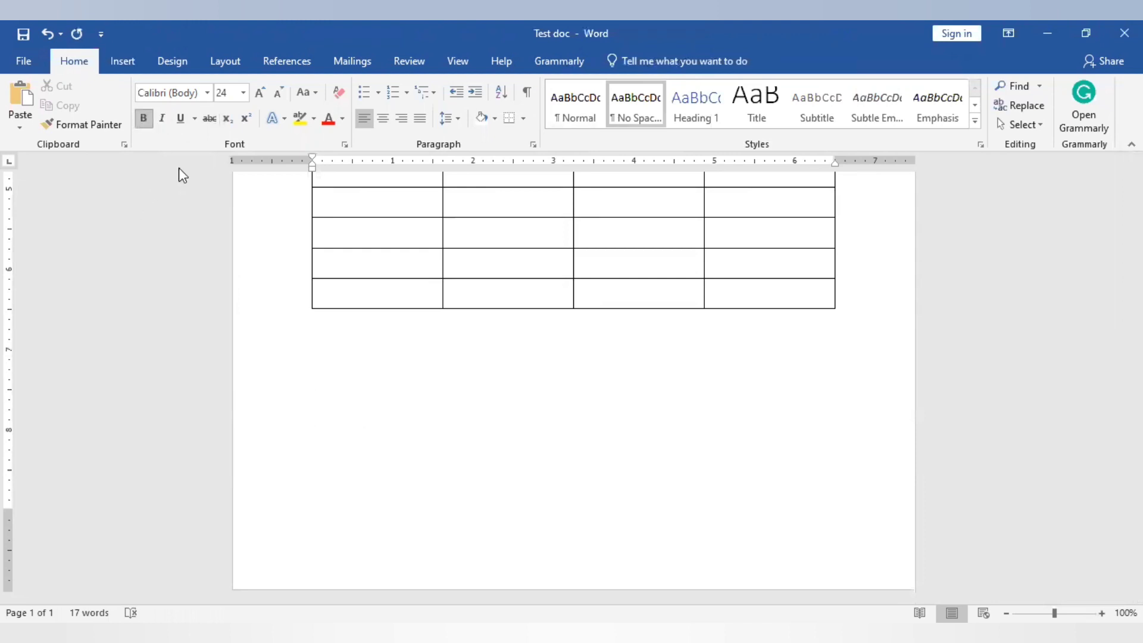
# - Insert the white birthday cake picture with strawberries from the Birthday Cake category of the online pictures
pyautogui.click(121, 62)
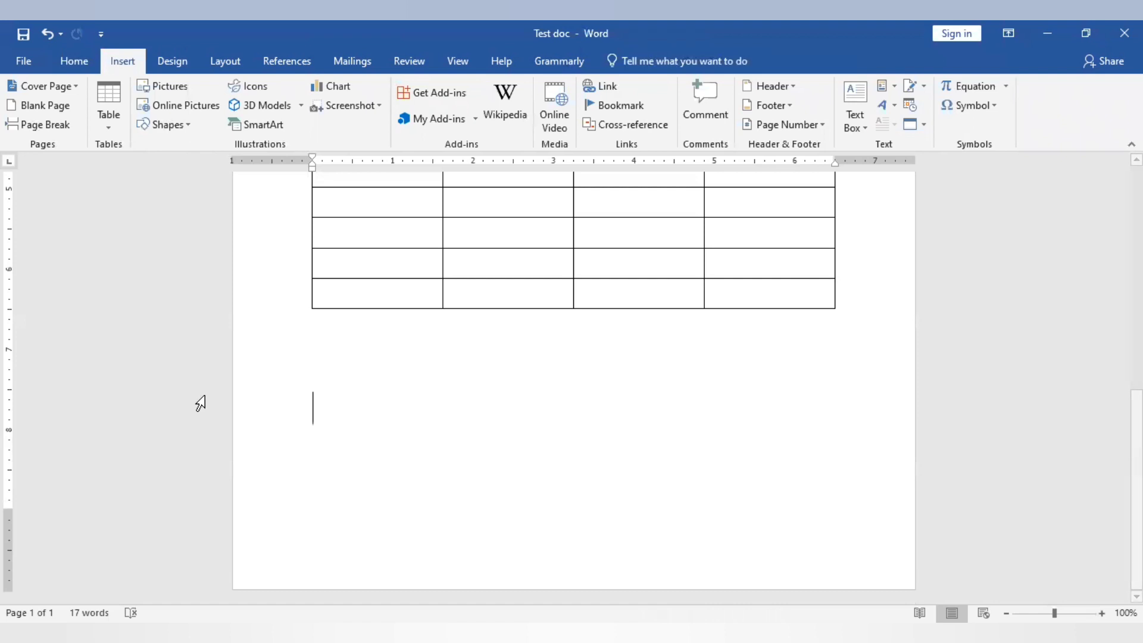
pyautogui.click(199, 105)
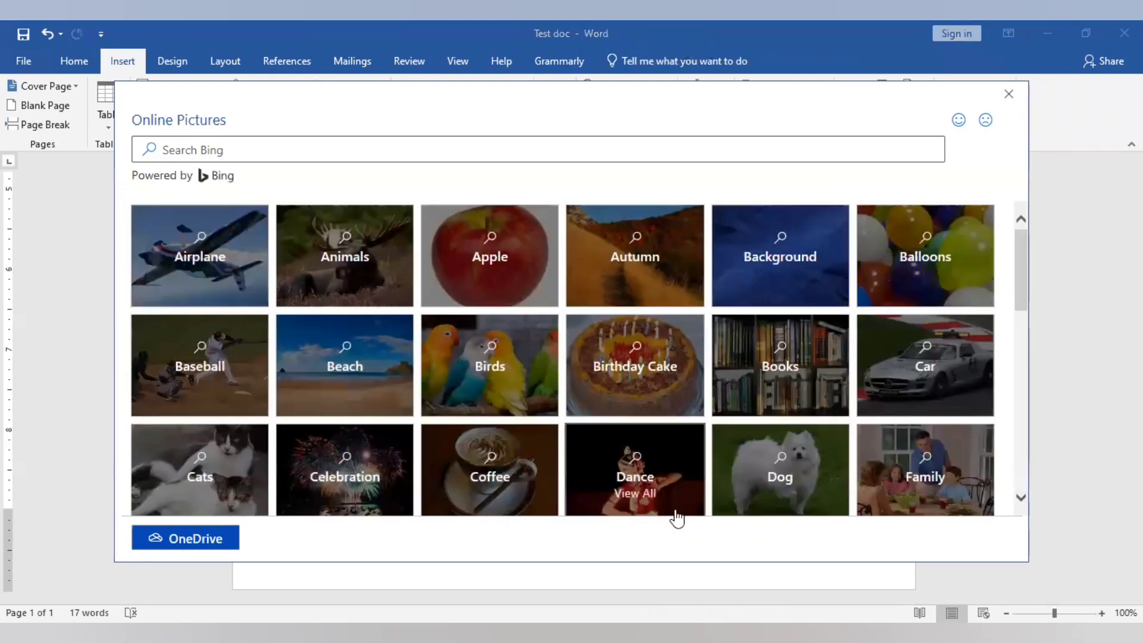
pyautogui.click(653, 334)
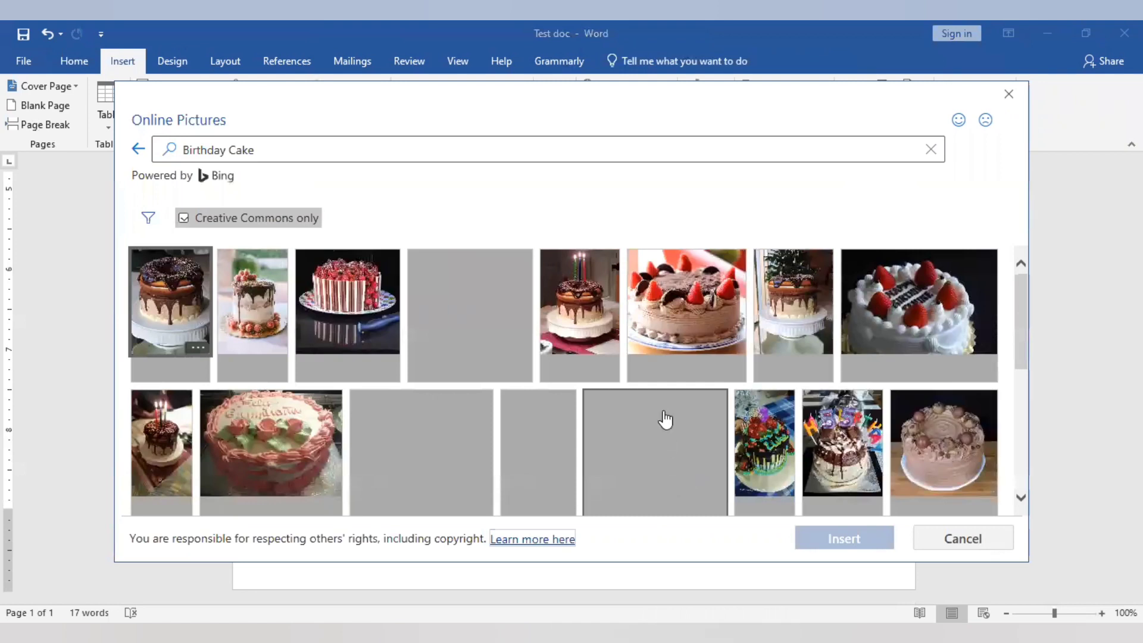
pyautogui.click(887, 298)
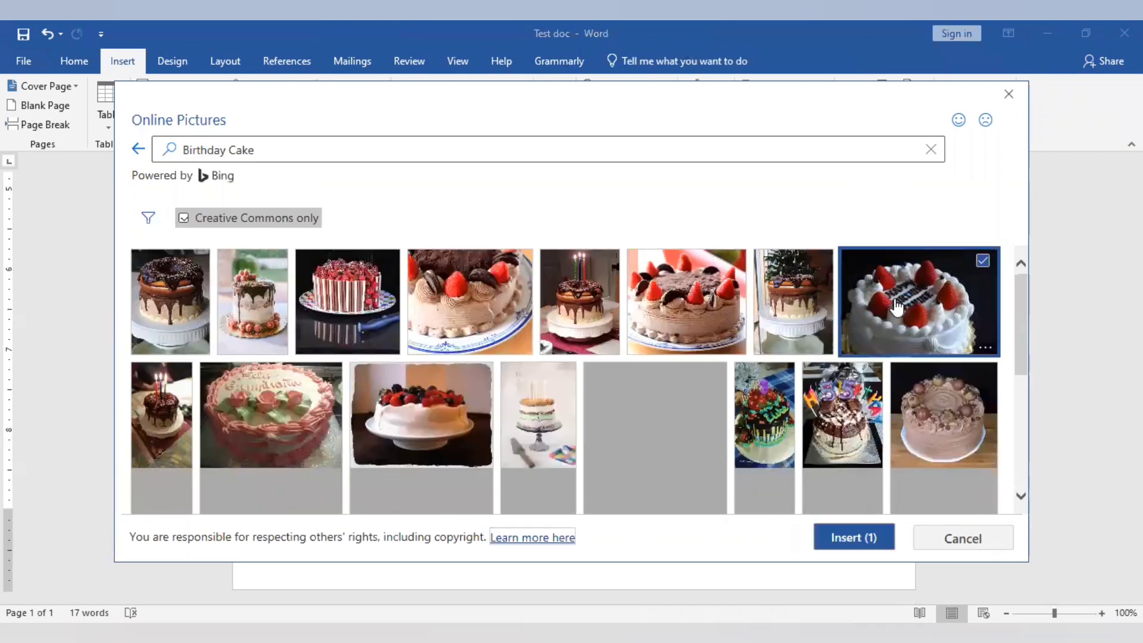
pyautogui.click(863, 539)
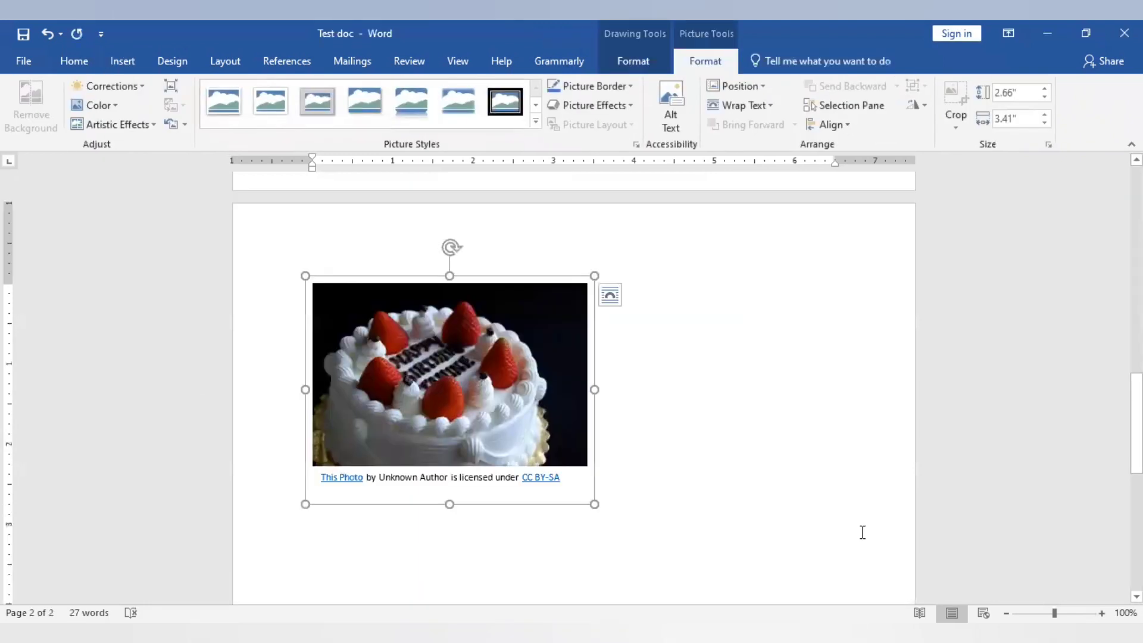
# - Delete all the licence attribution text in the caption box beneath the cake picture
pyautogui.click(477, 484)
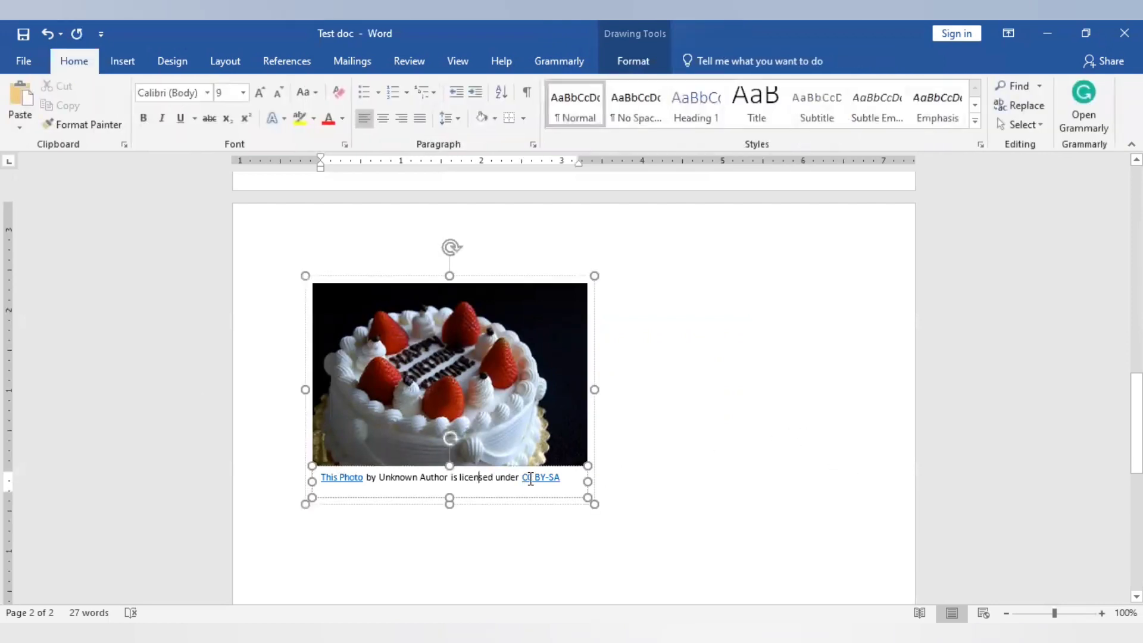
pyautogui.click(570, 478)
pyautogui.press('BackSpace')
pyautogui.press('BackSpace')
pyautogui.press('BackSpace')
pyautogui.press('BackSpace')
pyautogui.press('BackSpace')
pyautogui.press('BackSpace')
pyautogui.press('BackSpace')
pyautogui.press('BackSpace')
pyautogui.press('BackSpace')
pyautogui.press('BackSpace')
pyautogui.press('BackSpace')
pyautogui.press('BackSpace')
pyautogui.press('BackSpace')
pyautogui.press('BackSpace')
pyautogui.press('BackSpace')
pyautogui.press('BackSpace')
pyautogui.press('BackSpace')
pyautogui.press('BackSpace')
pyautogui.press('BackSpace')
pyautogui.press('BackSpace')
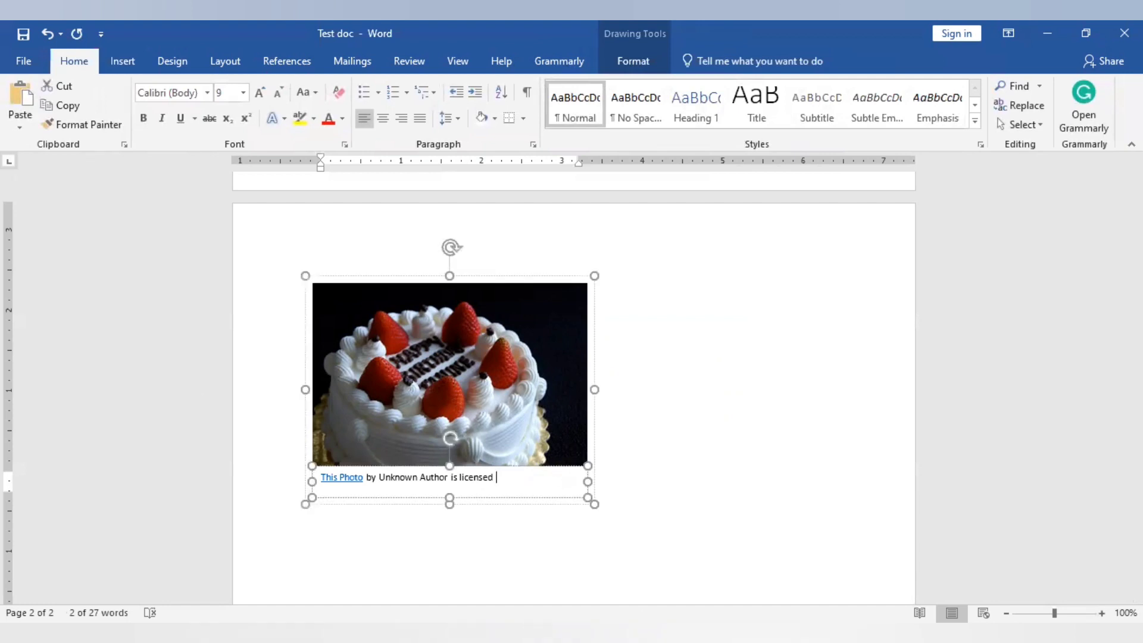
pyautogui.press('BackSpace')
pyautogui.press('BackSpace')
pyautogui.press('BackSpace')
pyautogui.press('BackSpace')
pyautogui.press('BackSpace')
pyautogui.press('BackSpace')
pyautogui.press('BackSpace')
pyautogui.press('BackSpace')
pyautogui.press('BackSpace')
pyautogui.press('BackSpace')
pyautogui.press('BackSpace')
pyautogui.press('BackSpace')
pyautogui.press('BackSpace')
pyautogui.press('BackSpace')
pyautogui.press('BackSpace')
pyautogui.press('BackSpace')
pyautogui.press('BackSpace')
pyautogui.press('BackSpace')
pyautogui.press('BackSpace')
pyautogui.press('BackSpace')
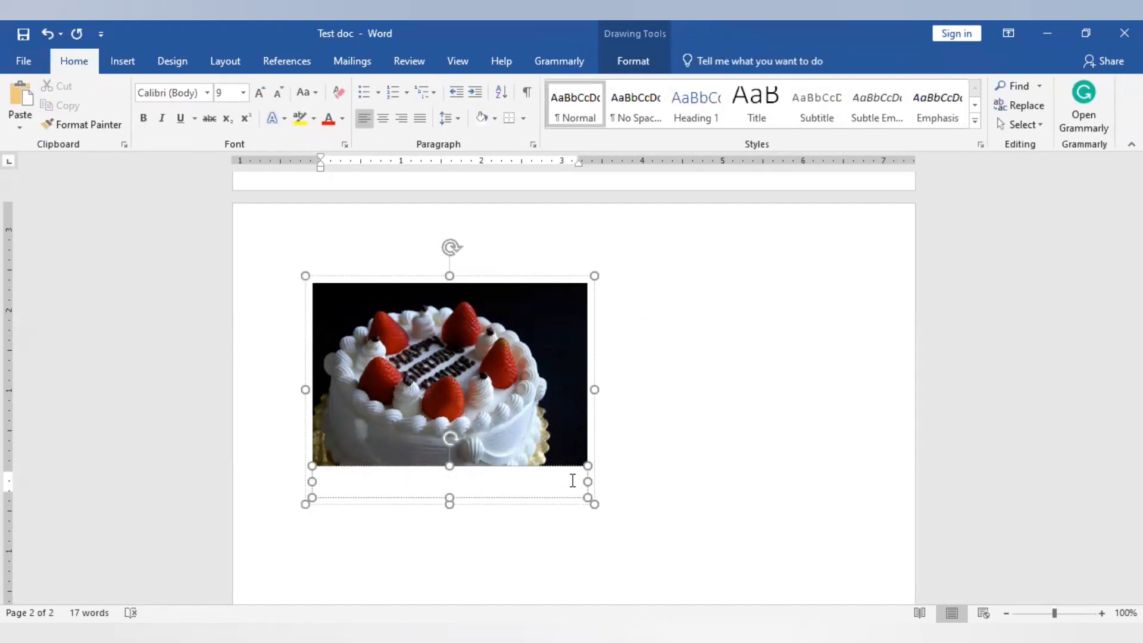
# - Caption the cake picture with "Happy birth" followed by the person's first name
pyautogui.write('Happy birth Rose')
pyautogui.click(717, 416)
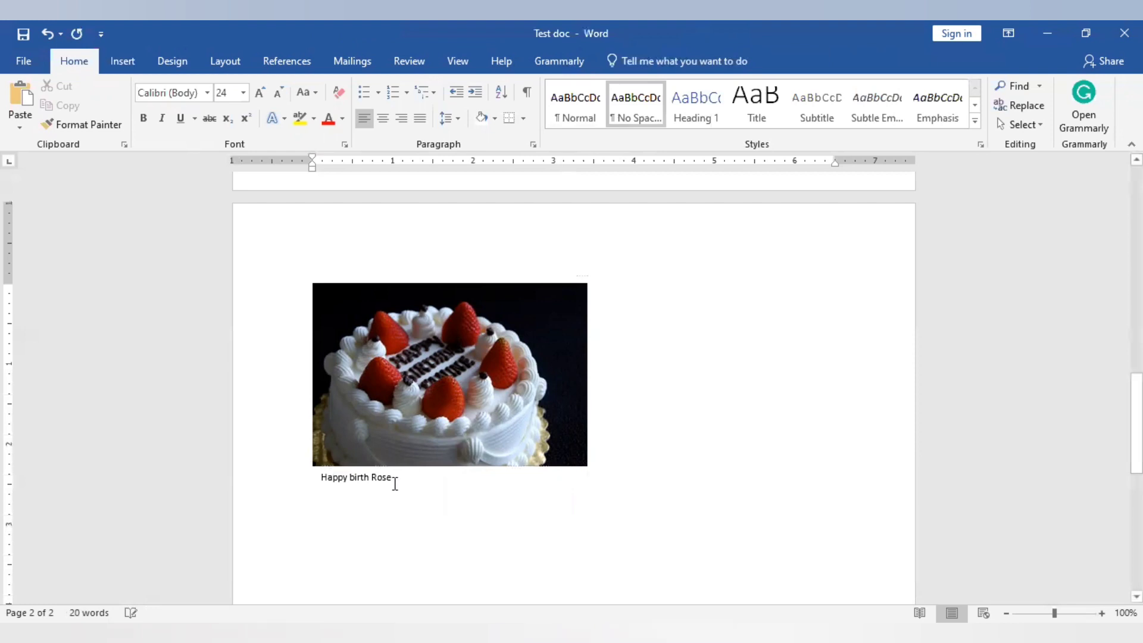
# - Enlarge the whole caption beneath the cake picture to 16 pt and colour it red
pyautogui.doubleClick(380, 477)
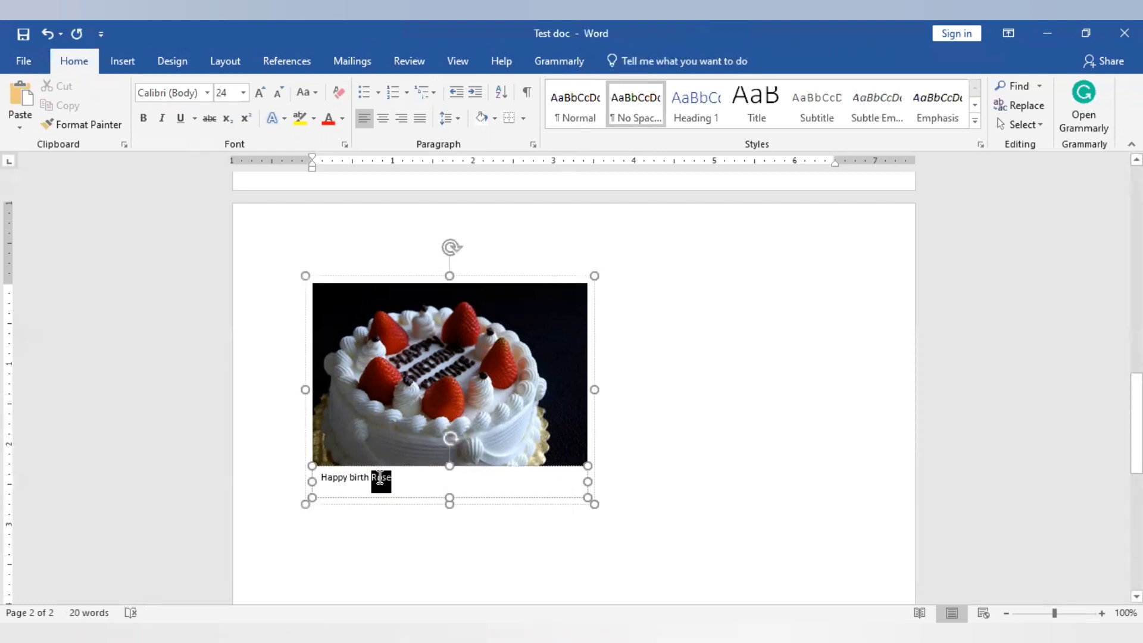
pyautogui.click(380, 477)
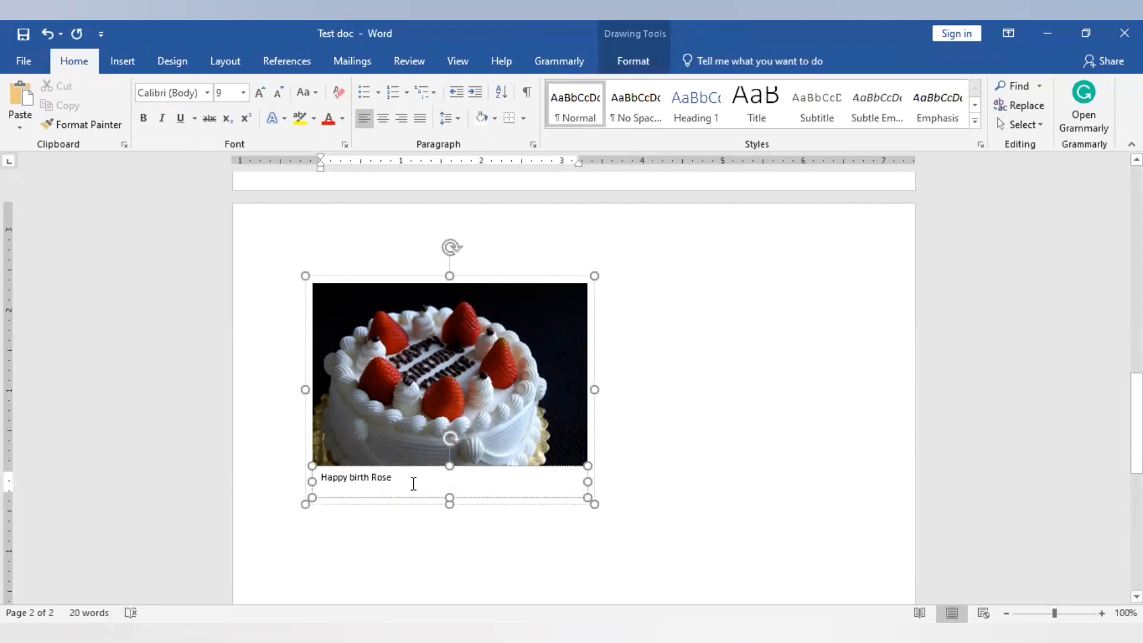
pyautogui.moveTo(414, 483); pyautogui.dragTo(304, 474)
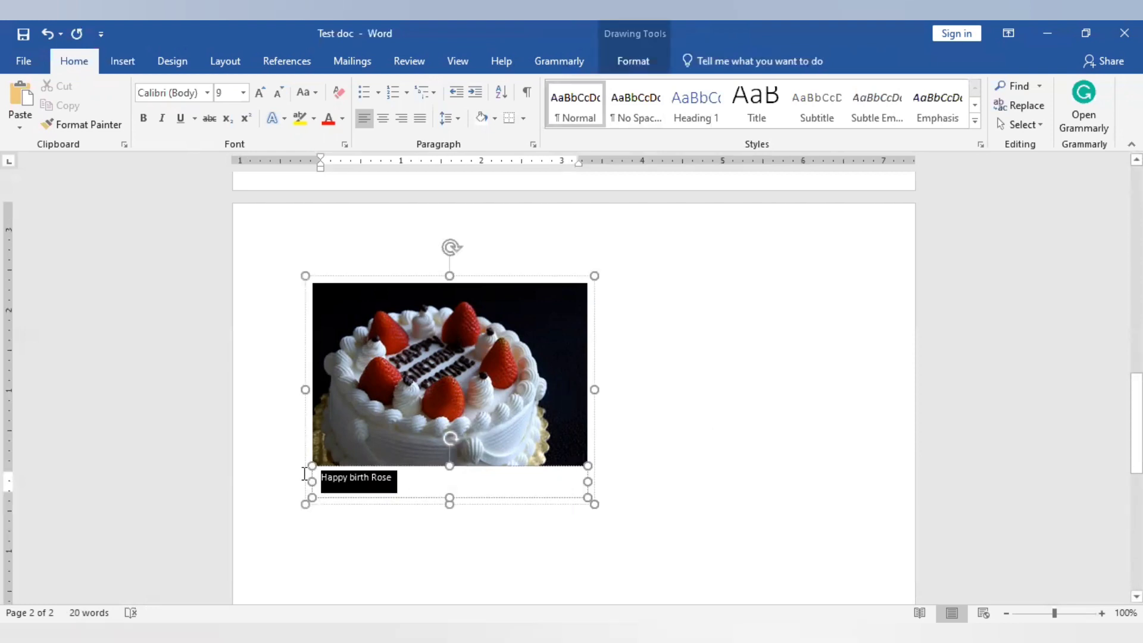
pyautogui.click(261, 94)
pyautogui.click(262, 93)
pyautogui.click(261, 94)
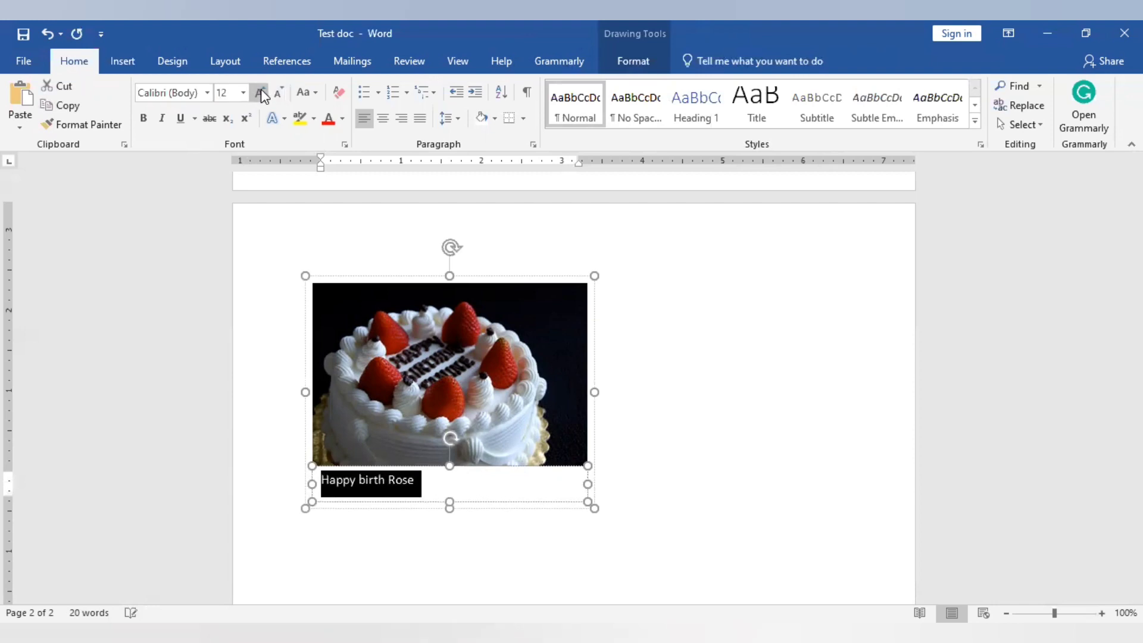
pyautogui.click(262, 93)
pyautogui.click(262, 94)
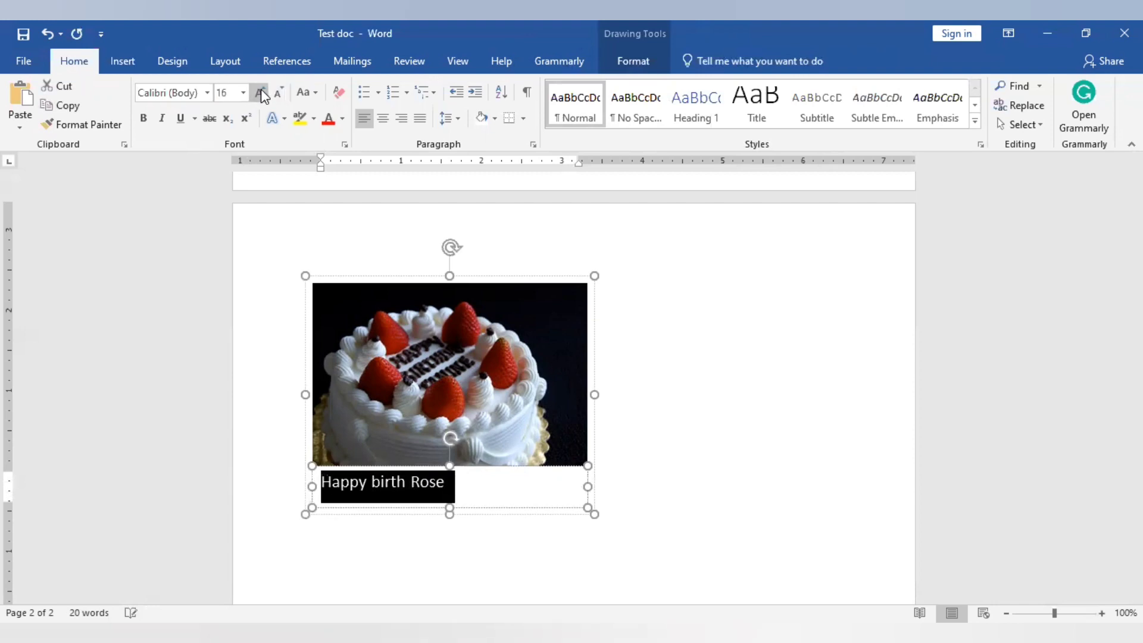
pyautogui.click(328, 118)
pyautogui.click(756, 445)
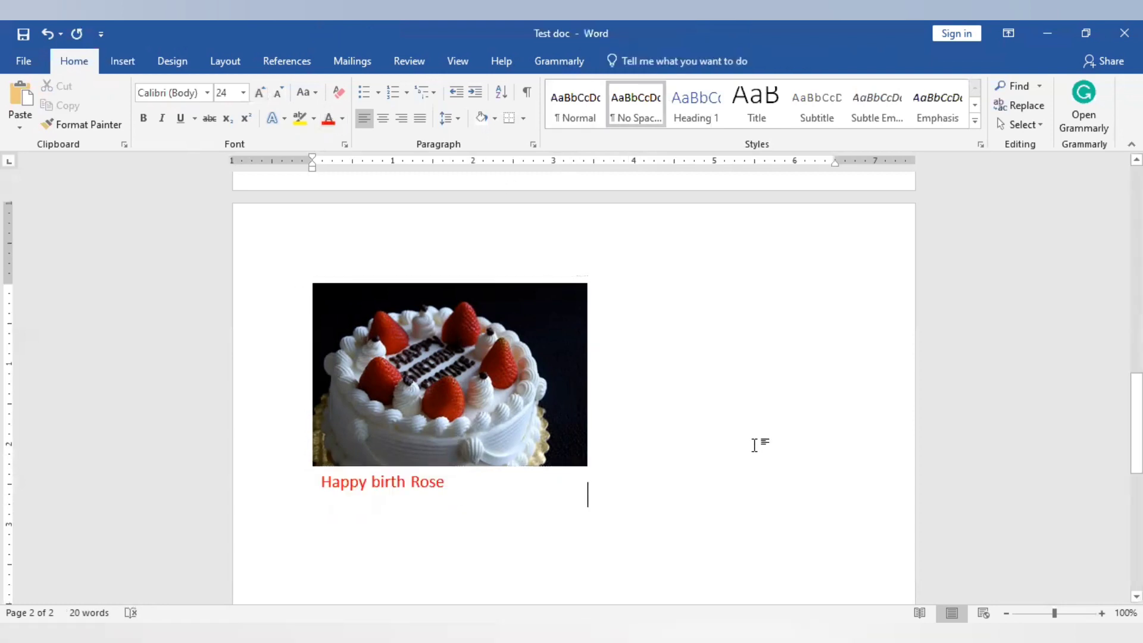
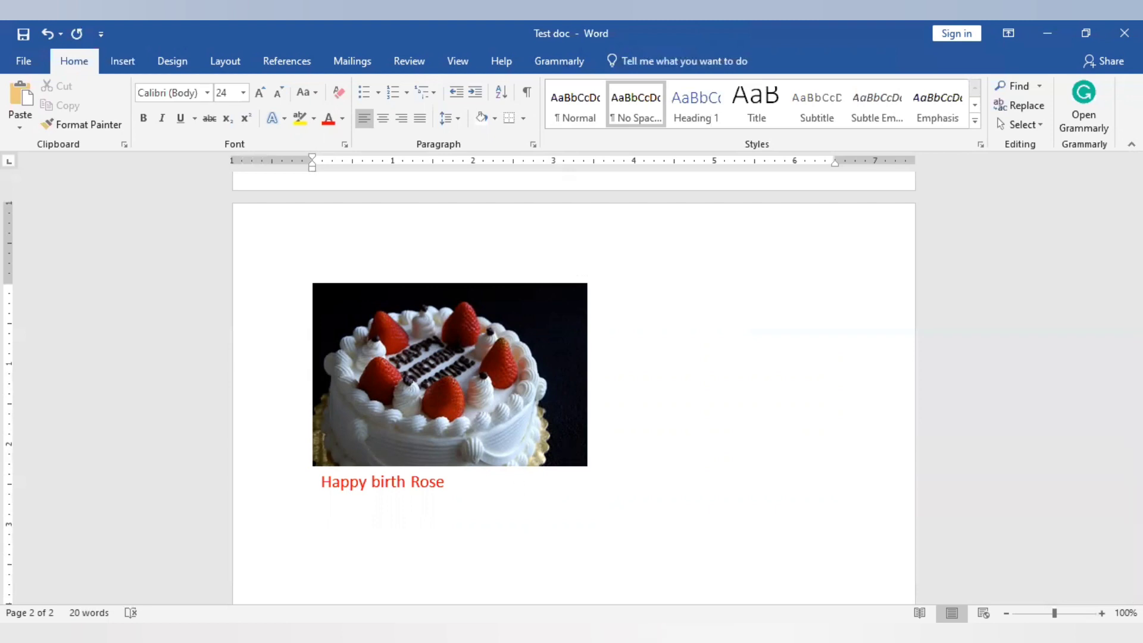
# - Insert the picture of shiny multicoloured balloons on strings from the Balloons category of the online pictures
pyautogui.click(127, 61)
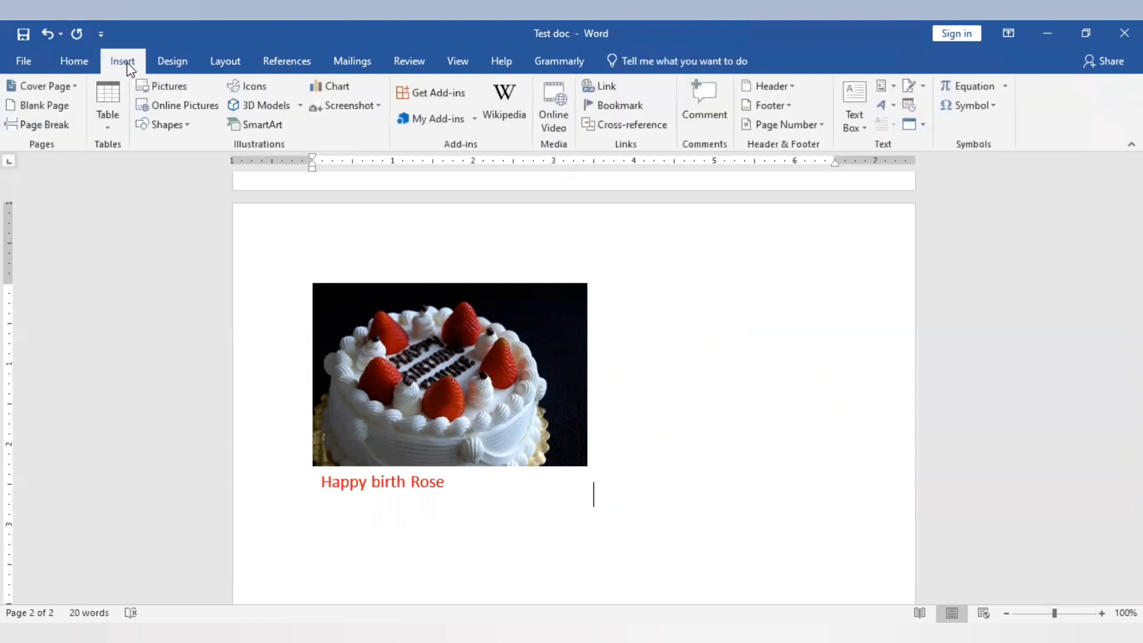
pyautogui.click(181, 109)
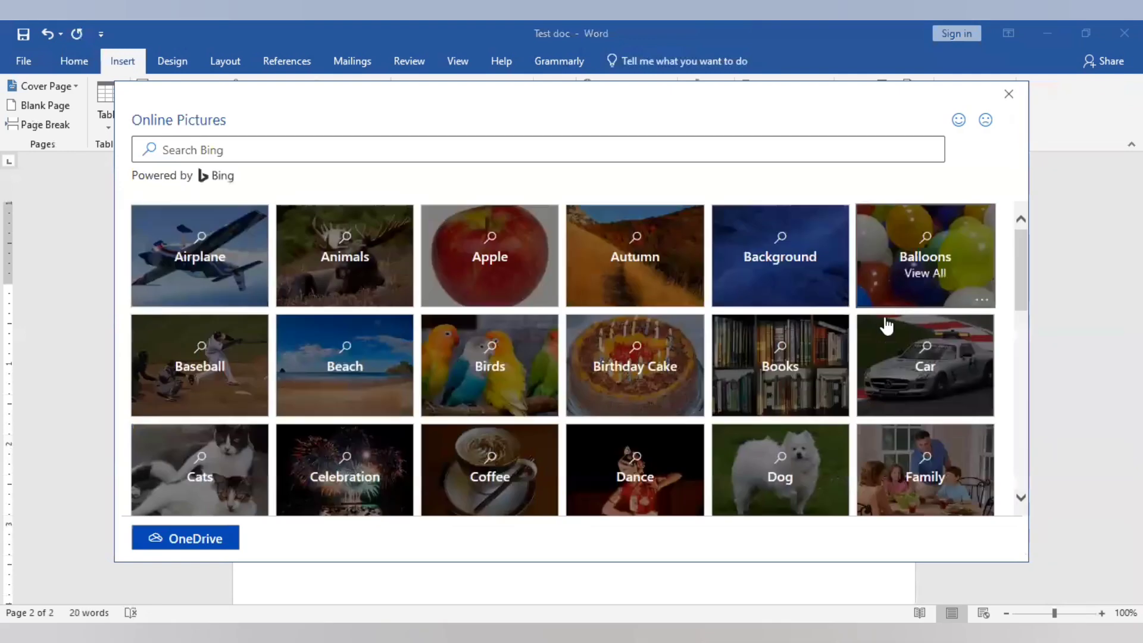
pyautogui.click(908, 274)
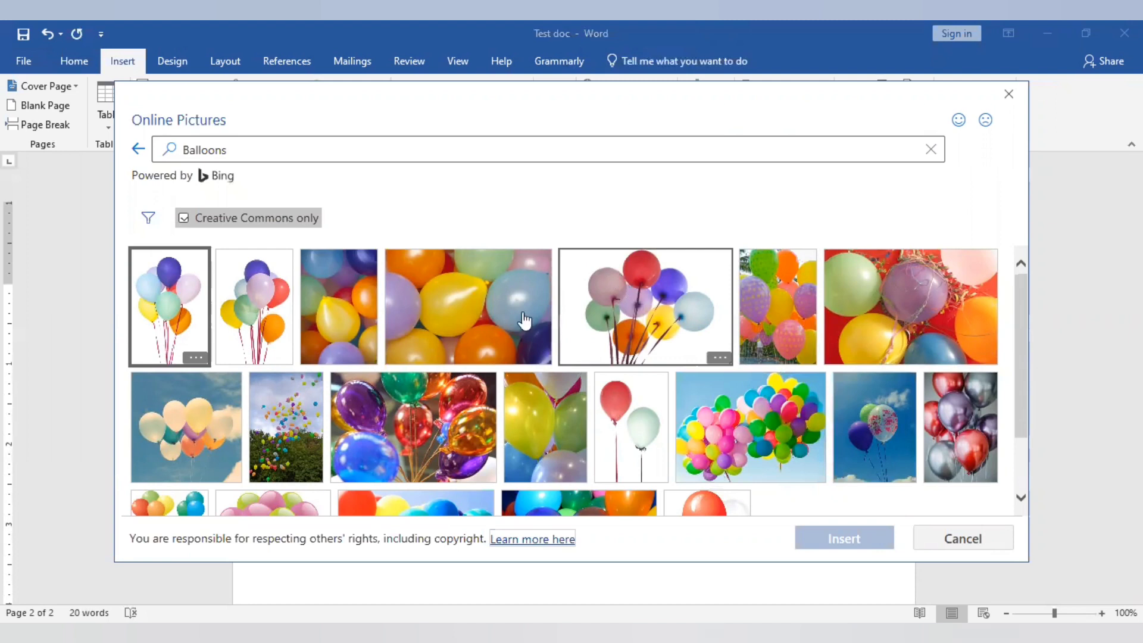
pyautogui.click(424, 430)
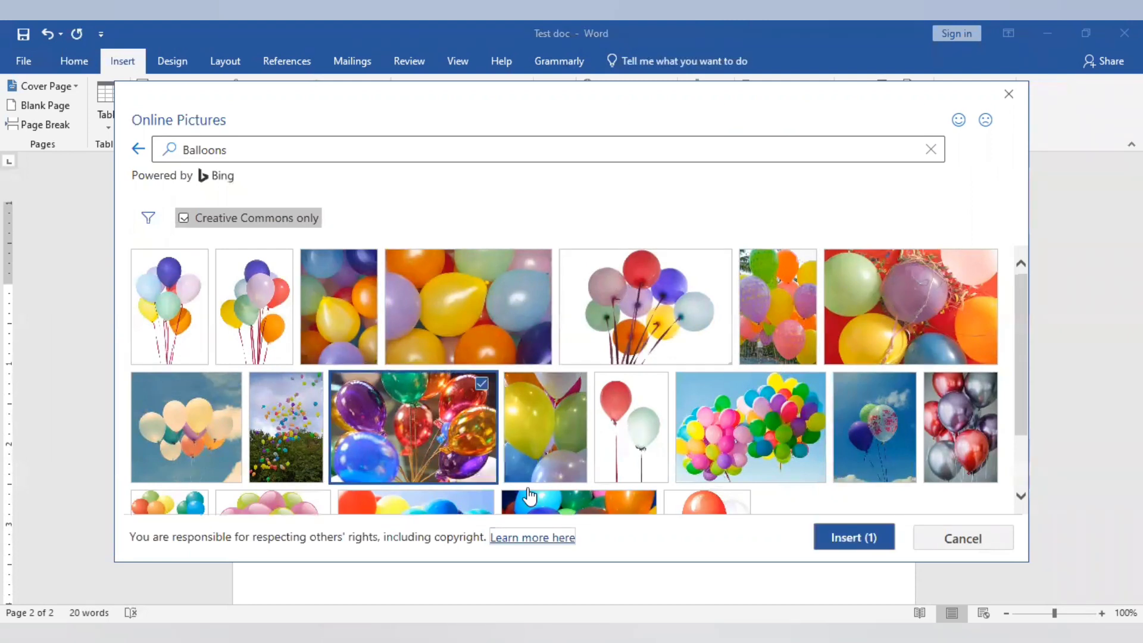
pyautogui.click(867, 540)
pyautogui.click(866, 536)
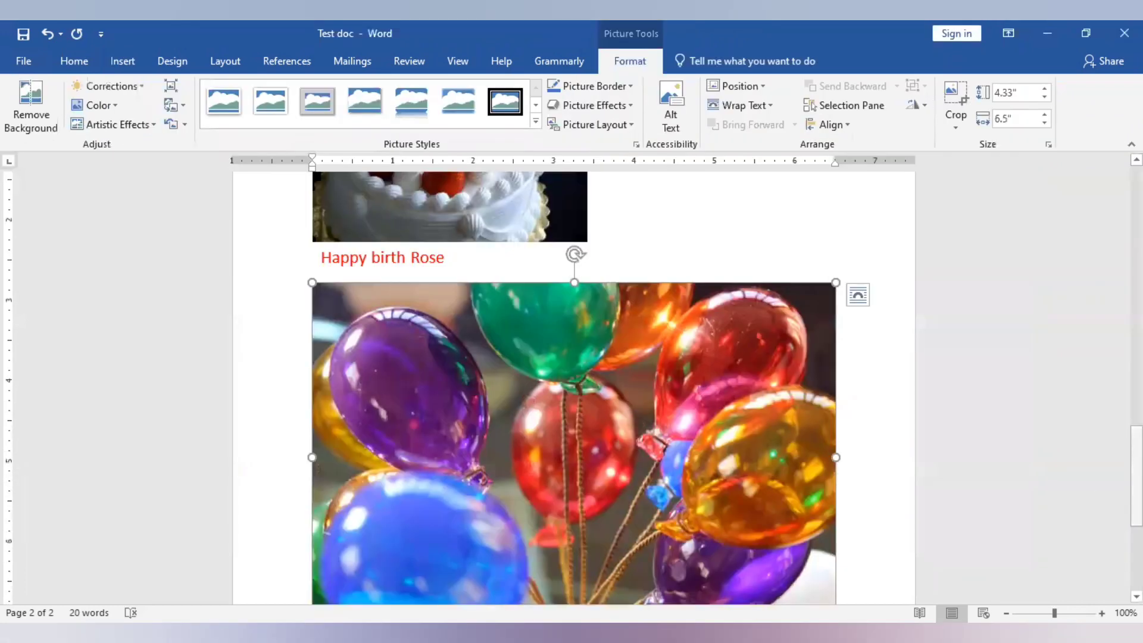
# - Start a new line after the balloon picture and draw a rectangle about 1.64" high and 3.2" wide beneath it
pyautogui.moveTo(1136, 491); pyautogui.dragTo(1137, 556)
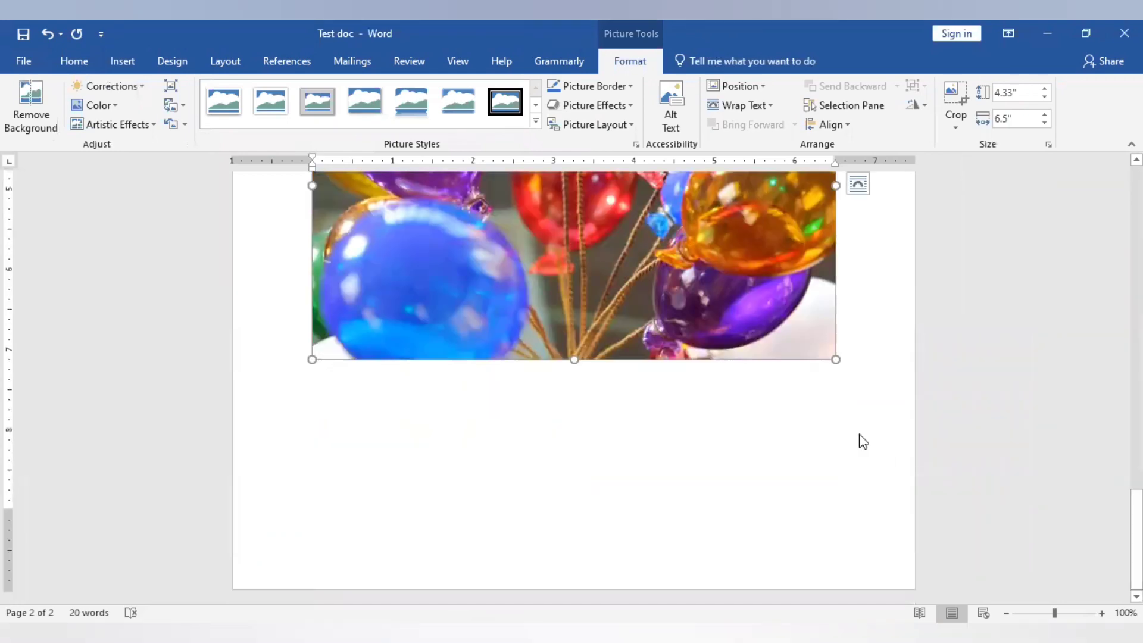
pyautogui.click(871, 348)
pyautogui.press('Return')
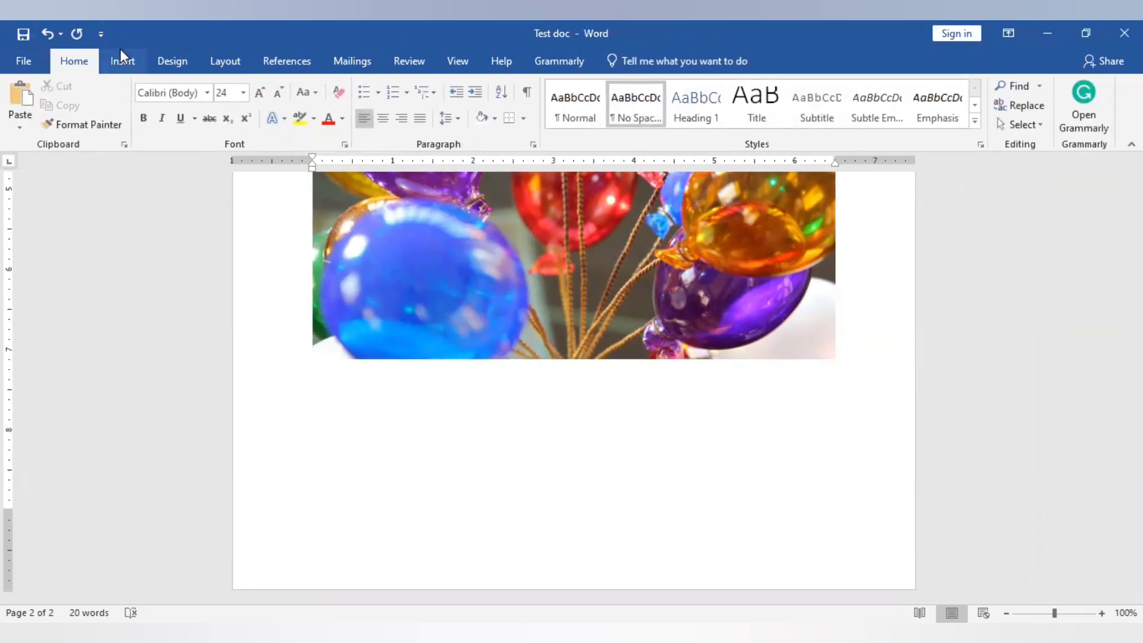
pyautogui.click(123, 65)
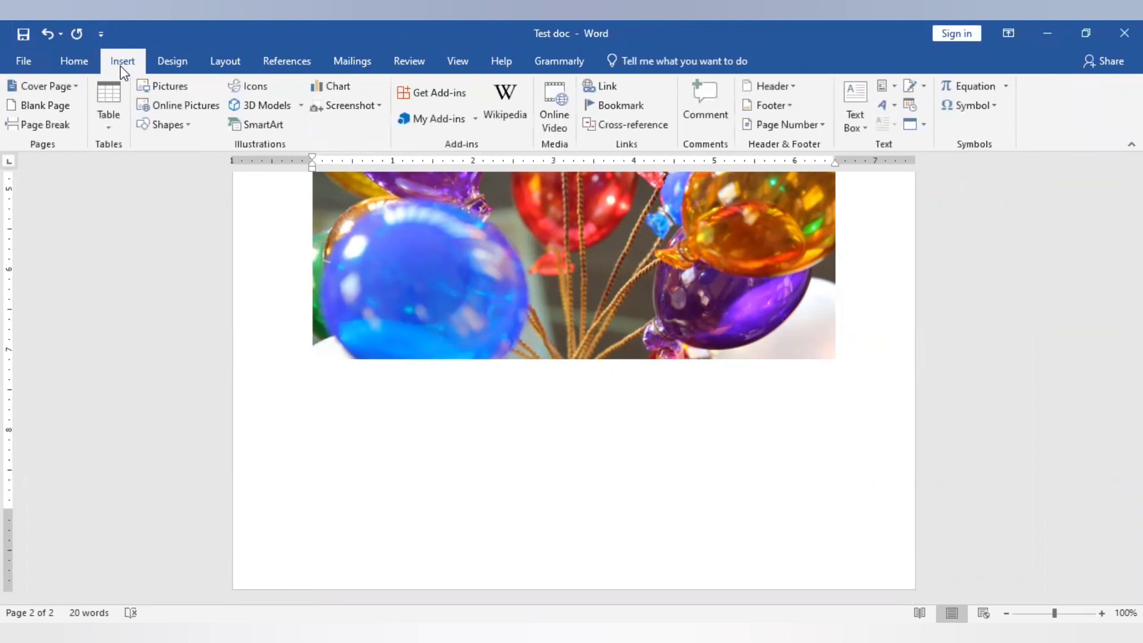
pyautogui.click(189, 131)
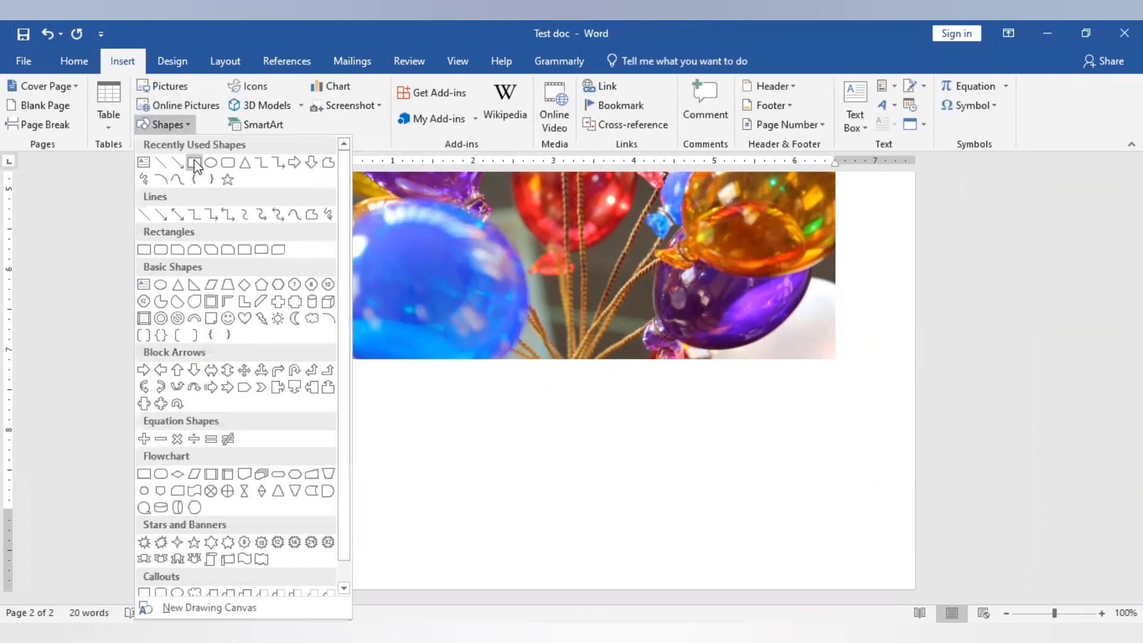
pyautogui.click(194, 162)
pyautogui.moveTo(351, 391); pyautogui.dragTo(609, 524)
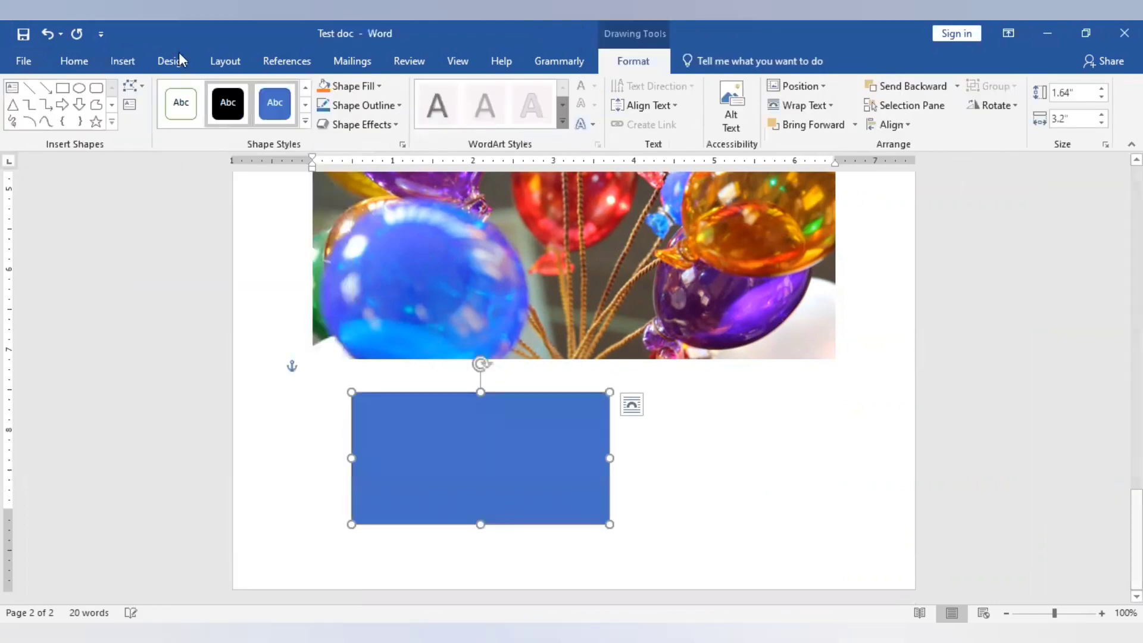
# - Draw a double-arrow elbow connector about 0.62" high and 1.76" wide to the right of the rectangle
pyautogui.click(119, 62)
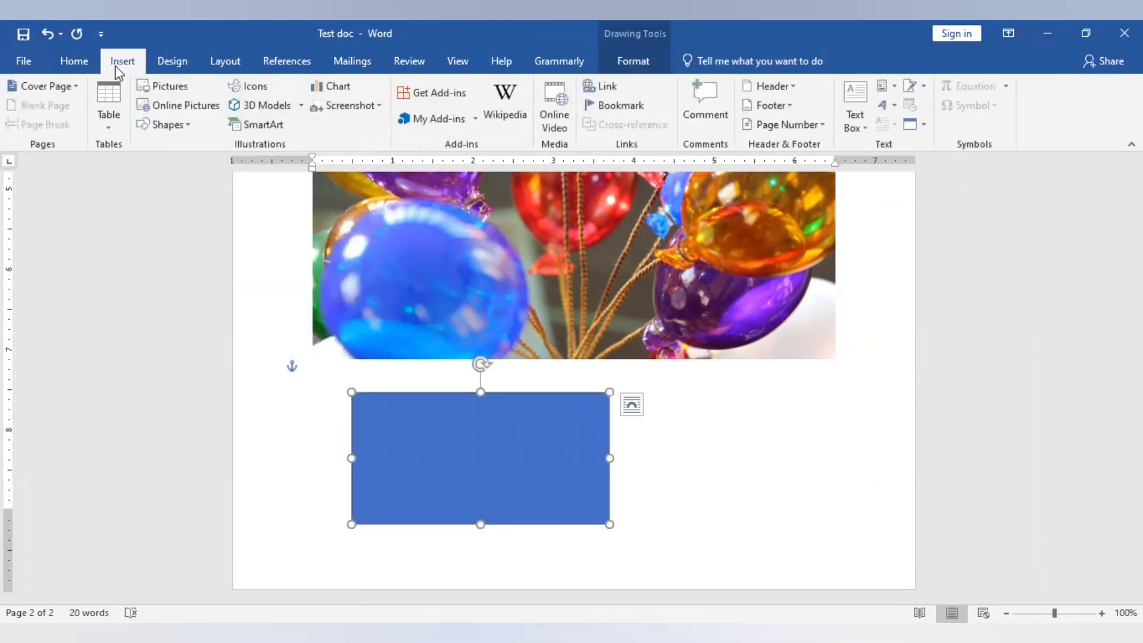
pyautogui.click(180, 127)
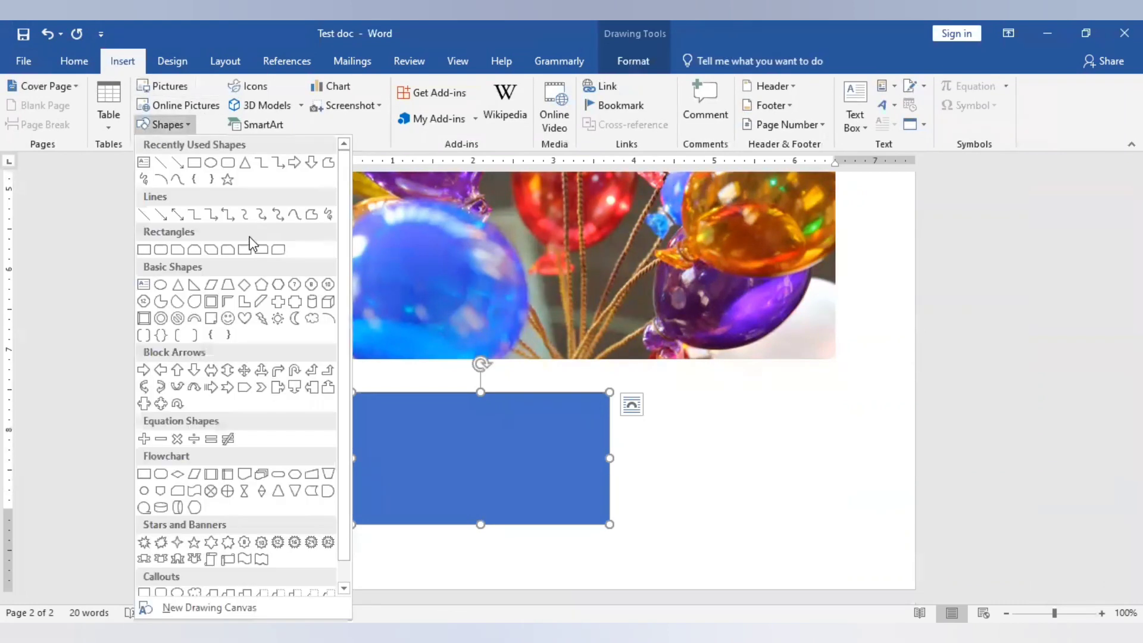
pyautogui.click(227, 213)
pyautogui.moveTo(640, 416); pyautogui.dragTo(778, 465)
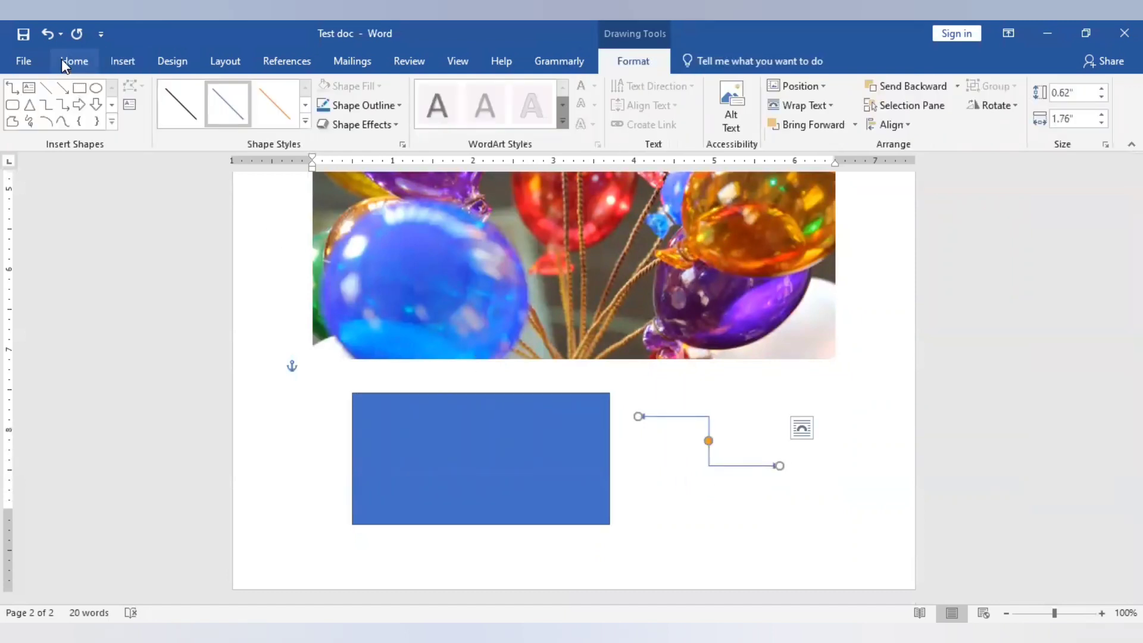
# - Draw a smiley face about 1.17" high and 1.4" wide below the connector and apply the white shape style with green outline
pyautogui.click(122, 62)
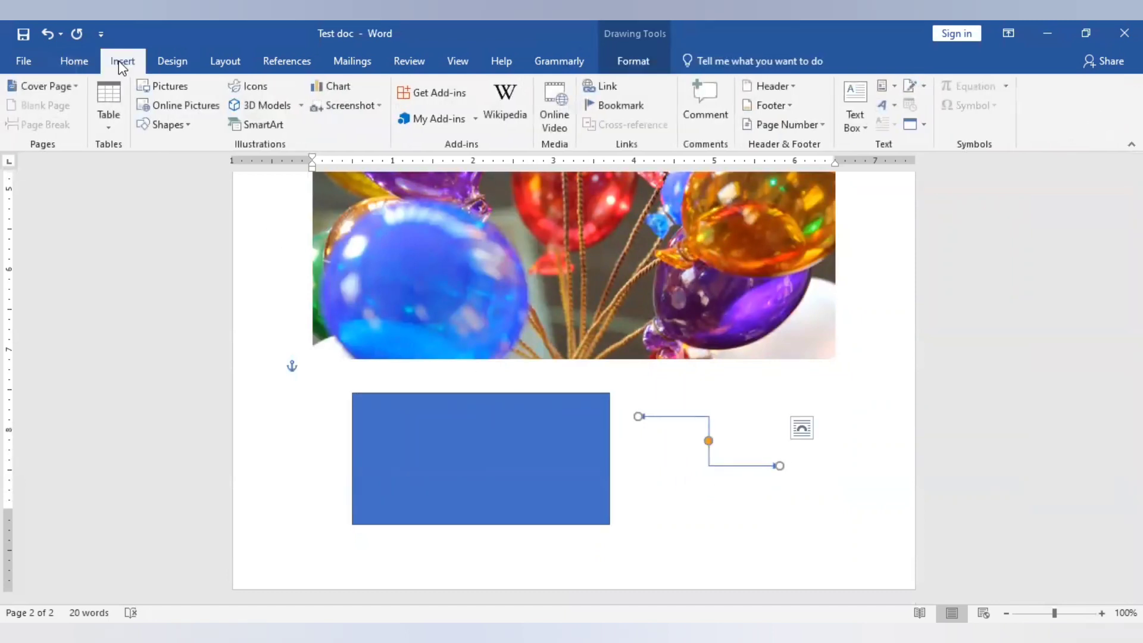
pyautogui.click(188, 131)
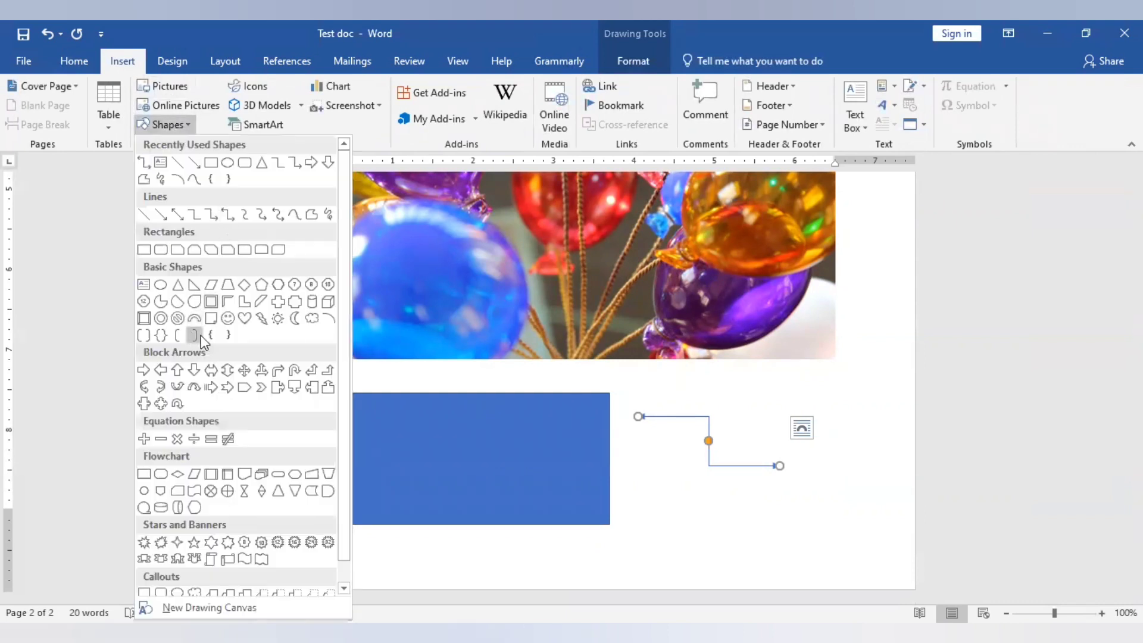
pyautogui.click(227, 321)
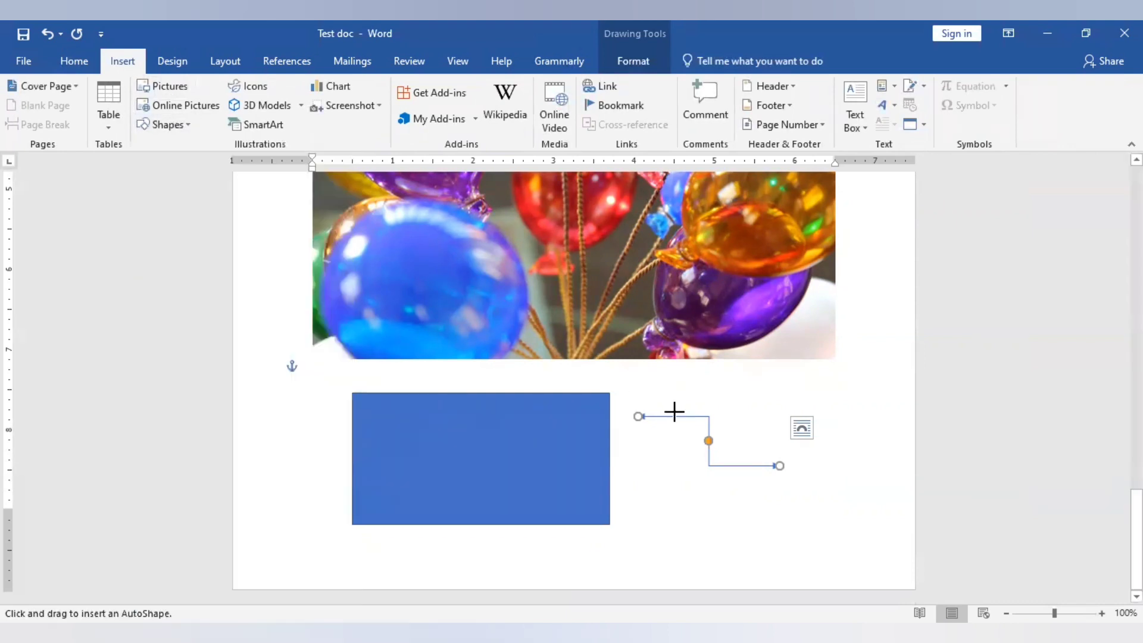
pyautogui.moveTo(659, 447)
pyautogui.mouseDown()
pyautogui.moveTo(773, 542)
pyautogui.moveTo(691, 545)
pyautogui.mouseUp()
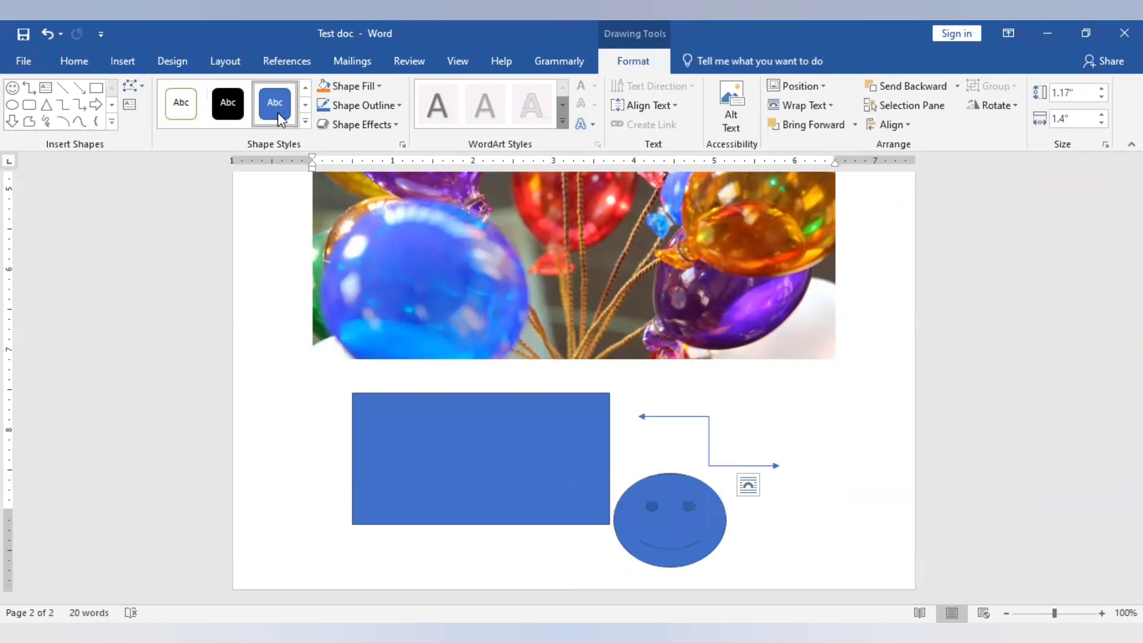
pyautogui.click(181, 112)
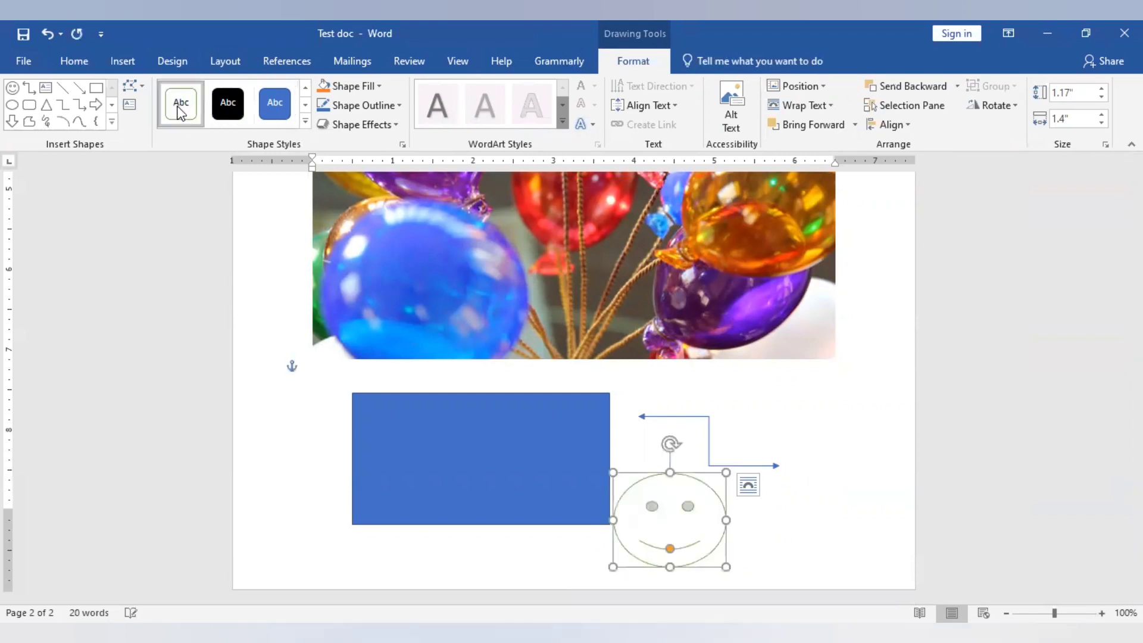
# - Draw an explosion shape about 1.4" high to the left of the rectangle and widen it to the page's left edge
pyautogui.click(122, 62)
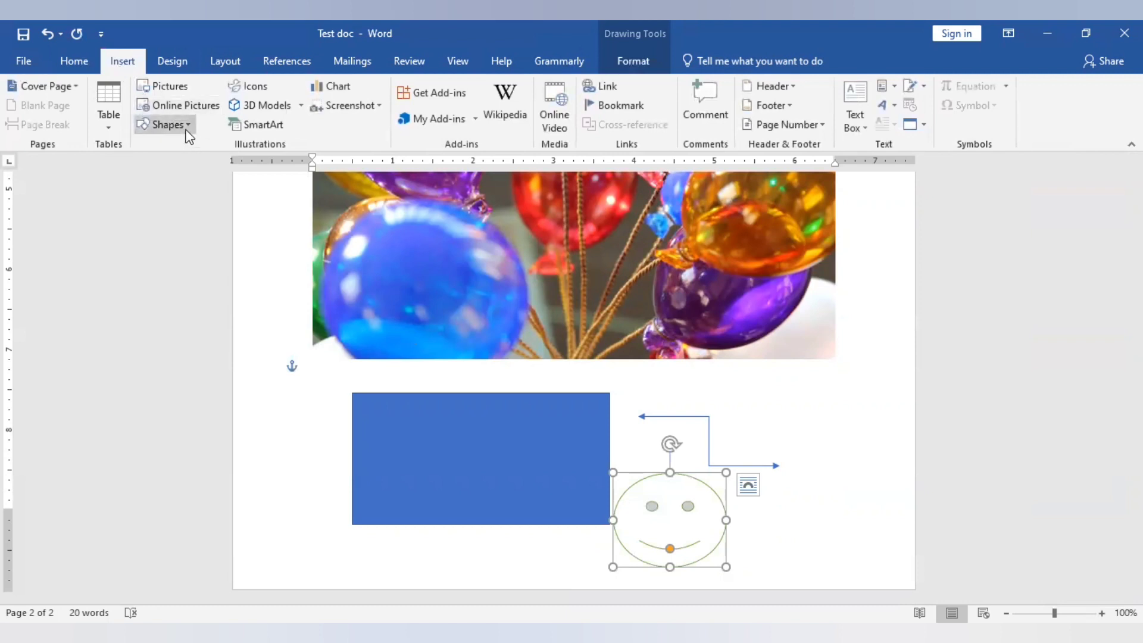
pyautogui.click(165, 124)
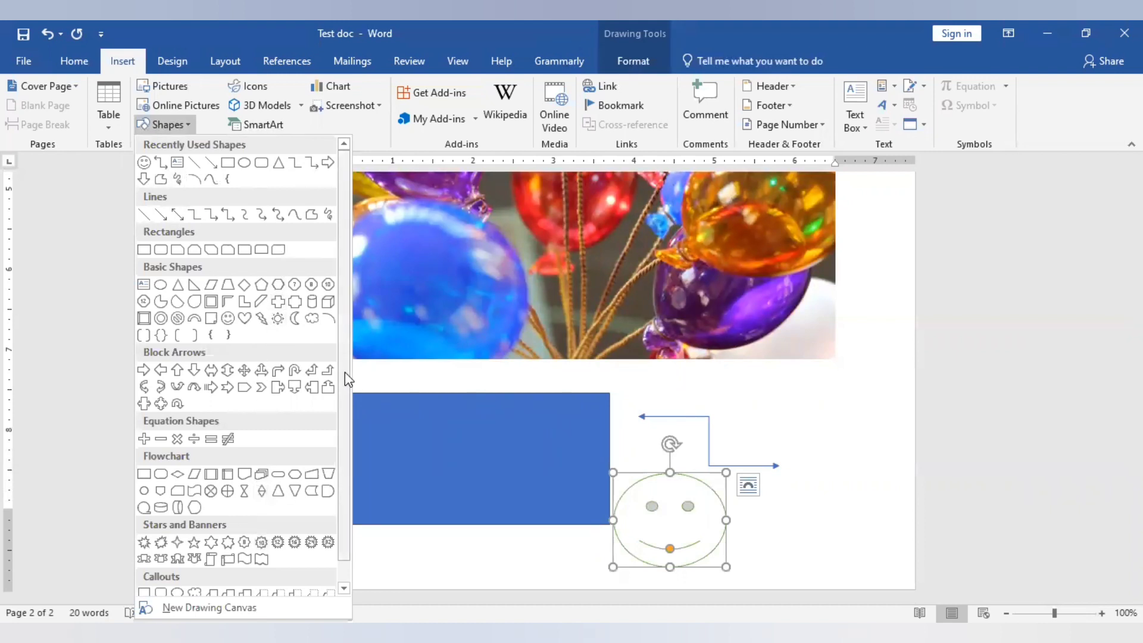
pyautogui.scroll(-1, 344, 373)
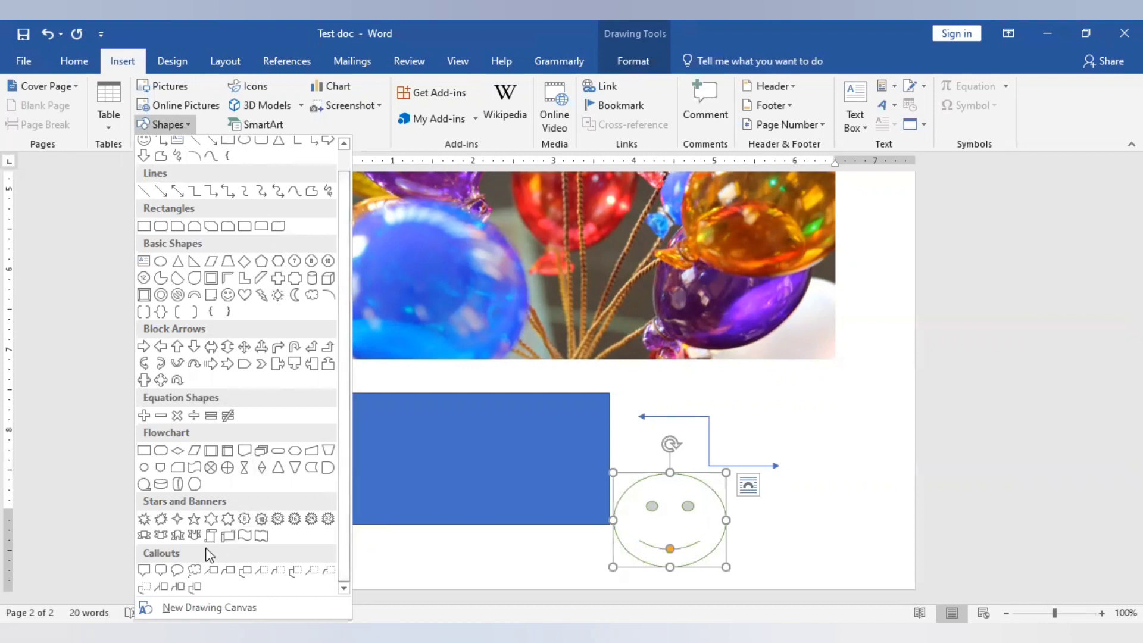
pyautogui.click(155, 522)
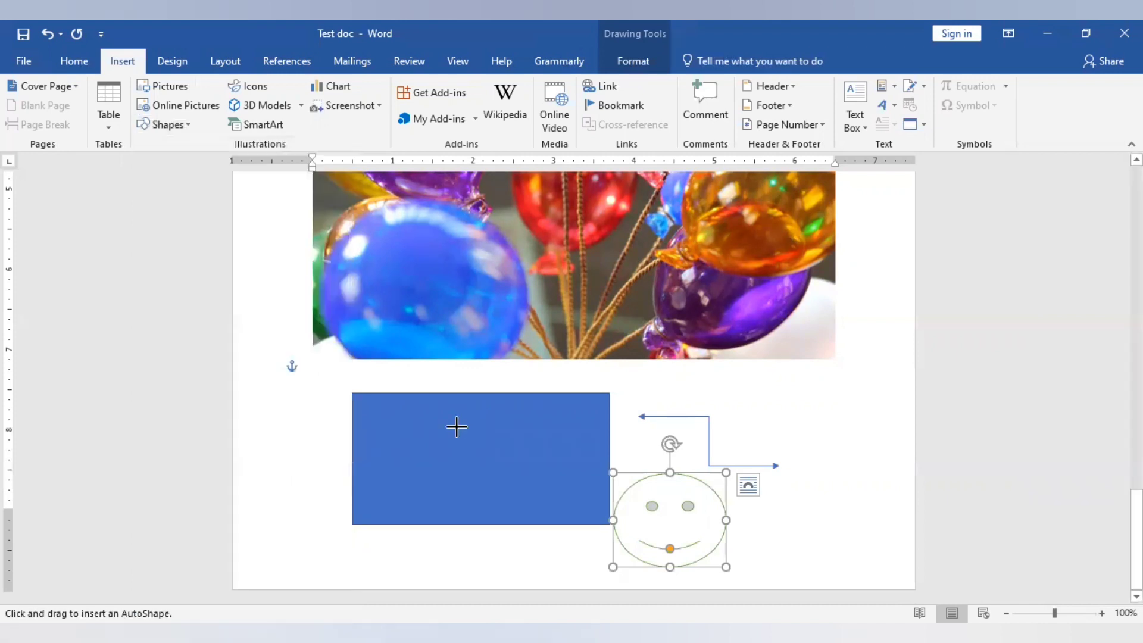
pyautogui.moveTo(309, 489); pyautogui.dragTo(348, 523)
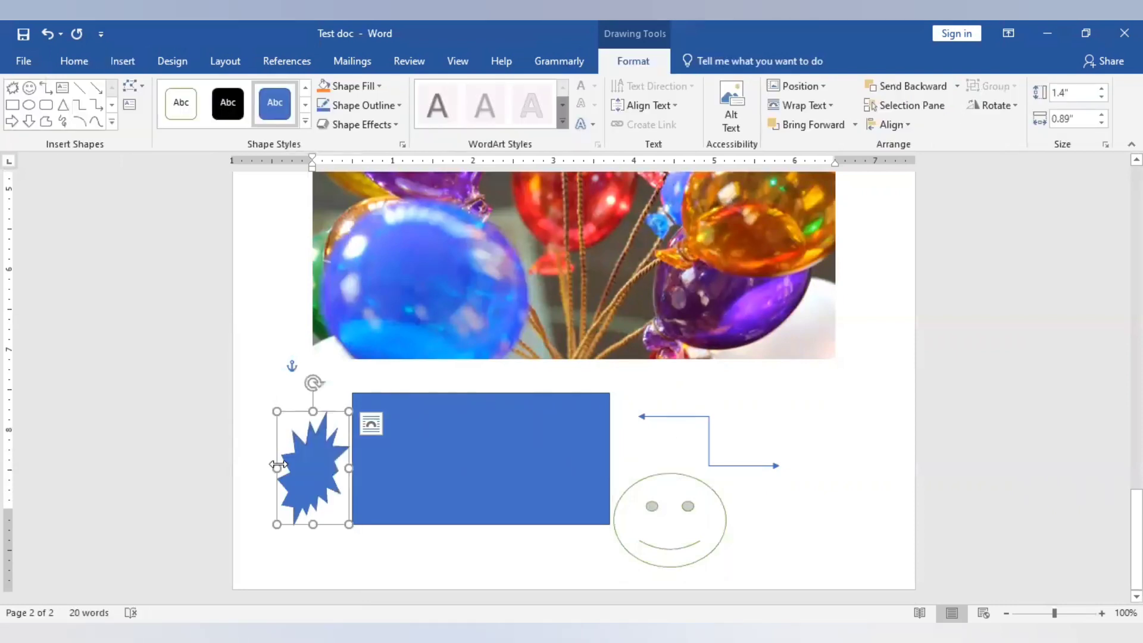
pyautogui.moveTo(278, 465); pyautogui.dragTo(234, 466)
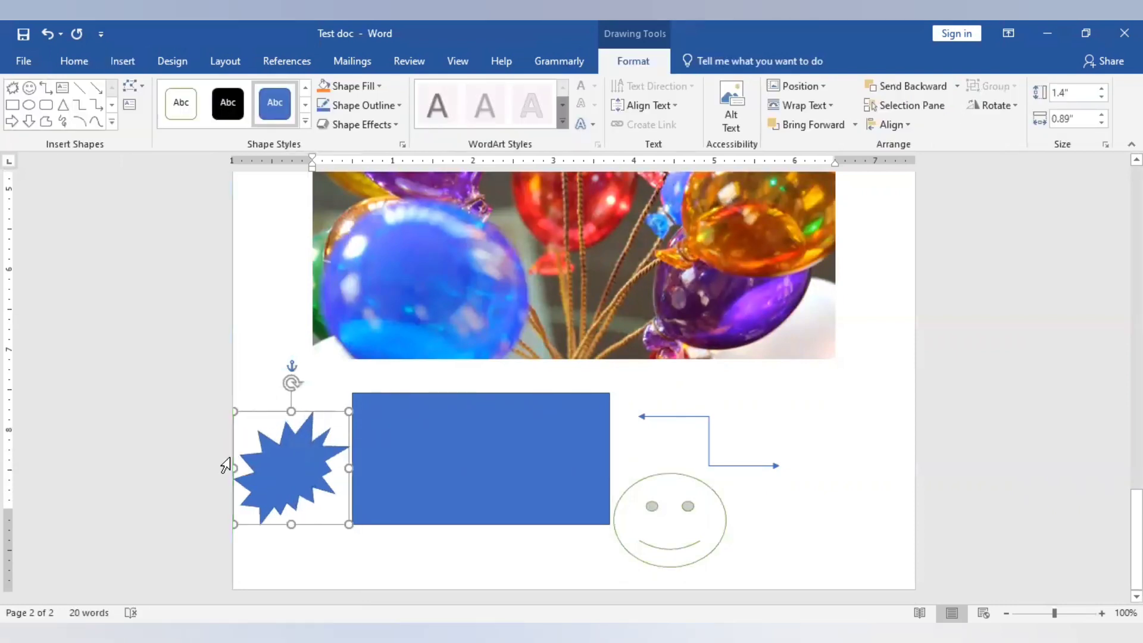
# - Apply the white shape style with green outline to the rectangle
pyautogui.click(449, 460)
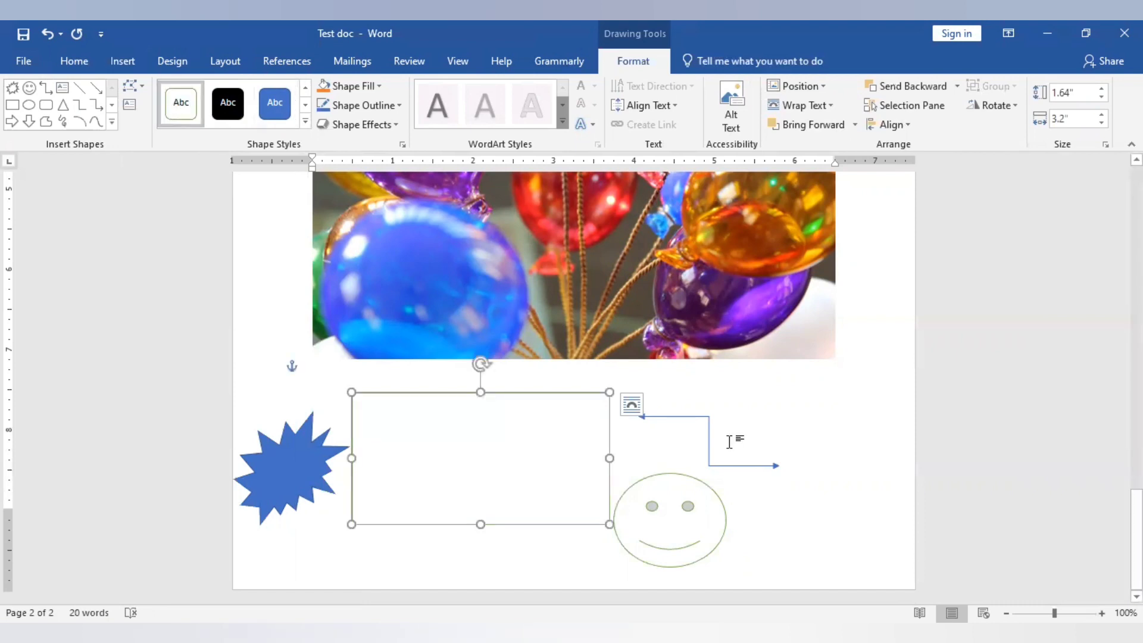
# - Look through the icon library's categories and close it without inserting an icon
pyautogui.click(127, 60)
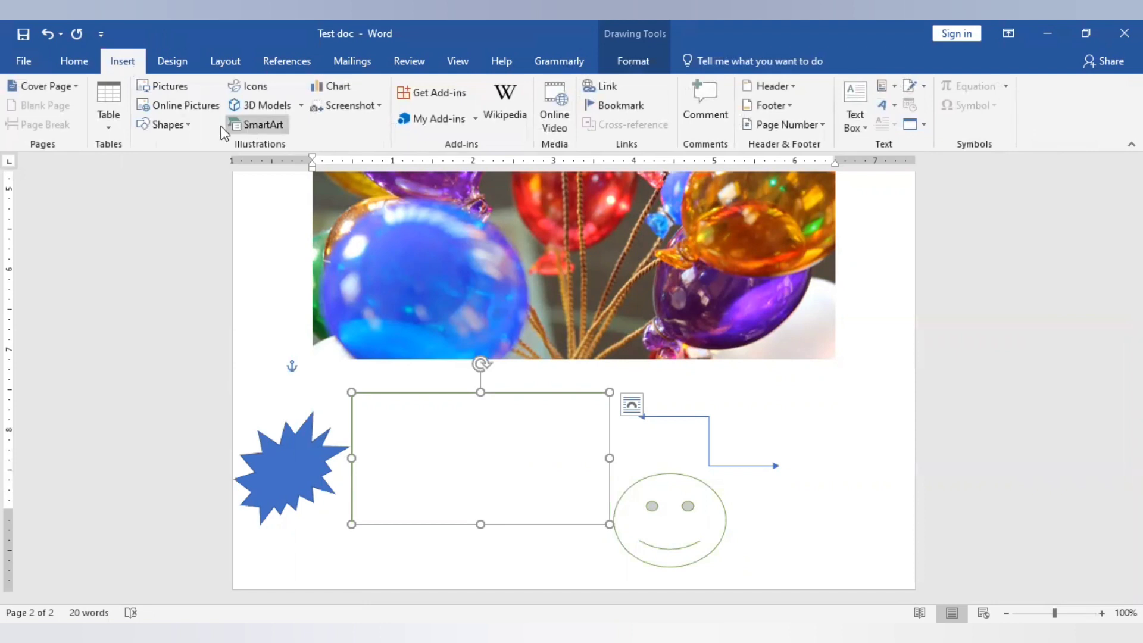
pyautogui.click(269, 86)
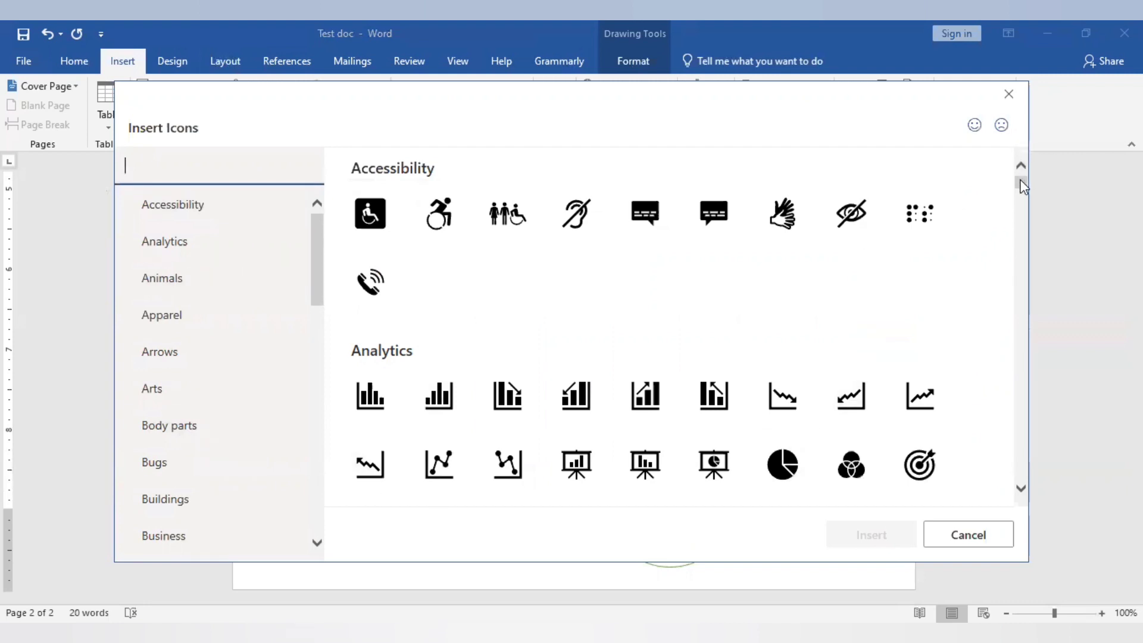
pyautogui.moveTo(1022, 183); pyautogui.dragTo(1025, 109)
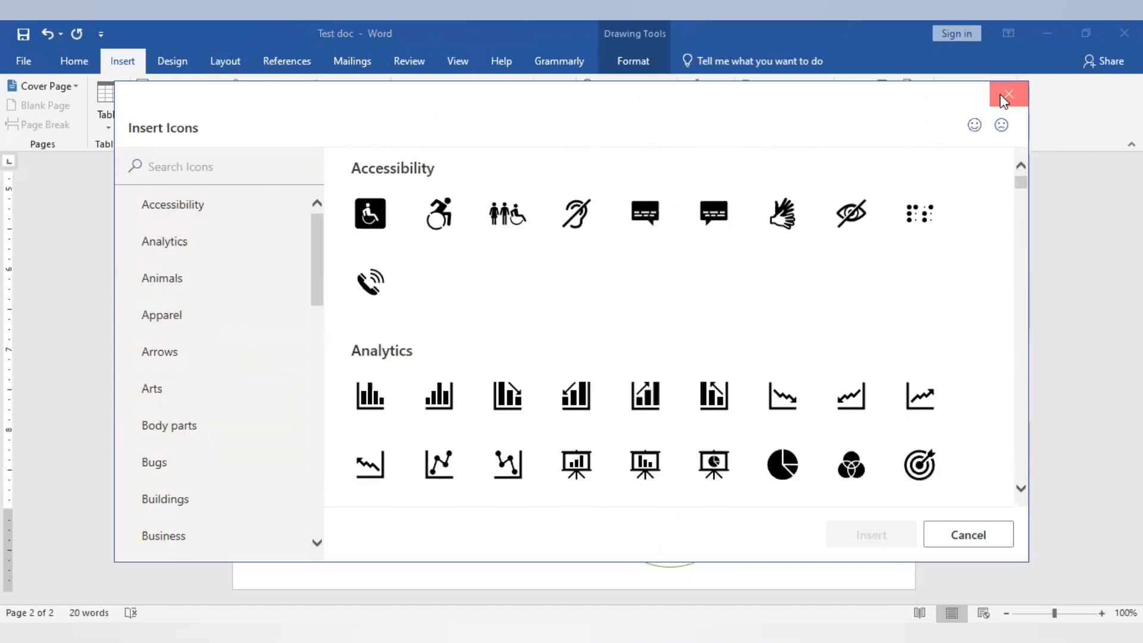
pyautogui.click(1006, 96)
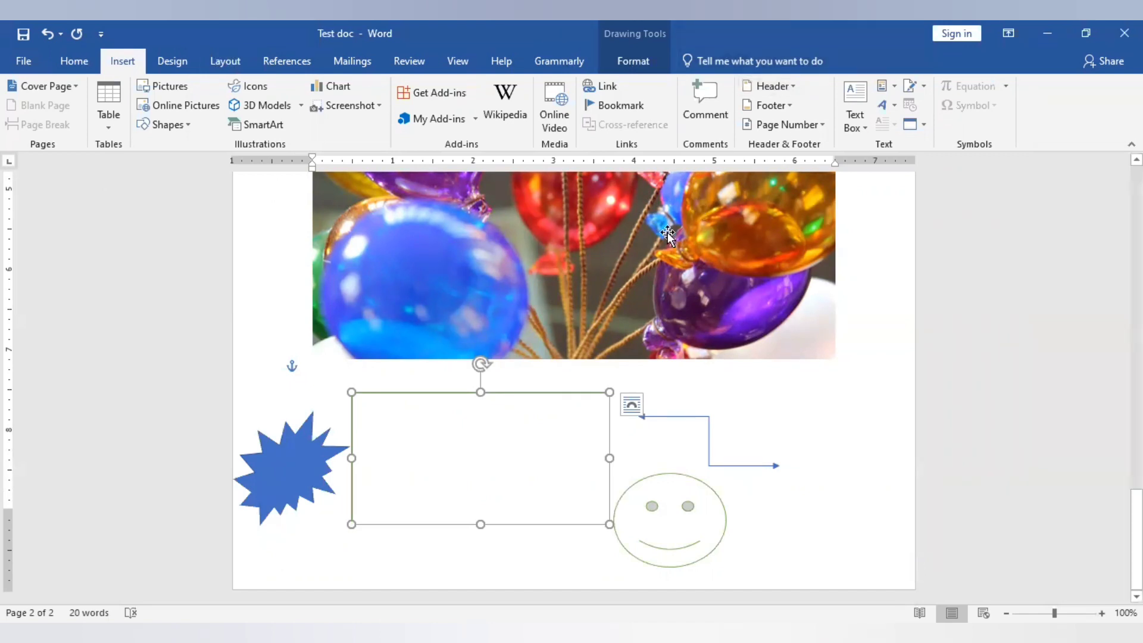
# - Delete the rectangle, explosion shape, elbow connector and smiley face below the balloon picture
pyautogui.click(838, 469)
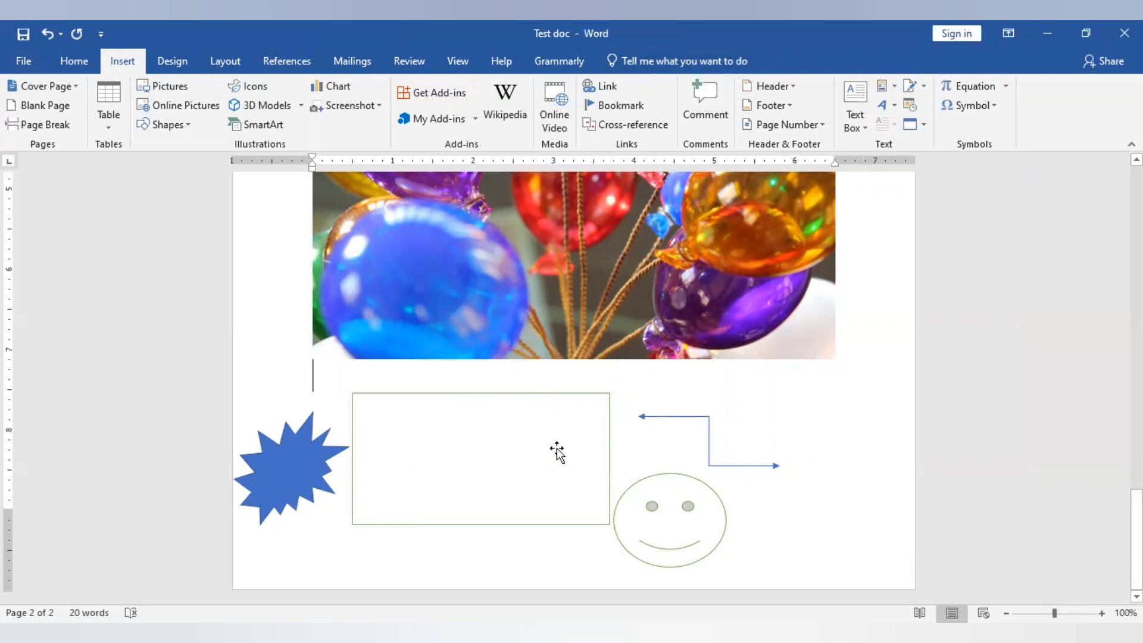
pyautogui.click(488, 455)
pyautogui.press('Delete')
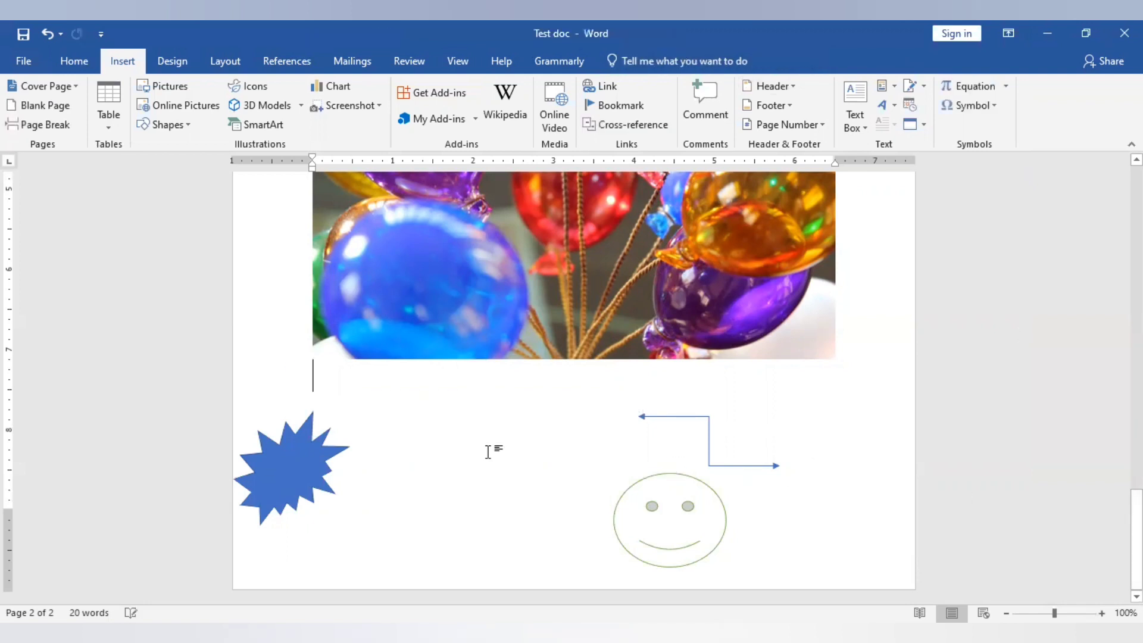
pyautogui.click(289, 438)
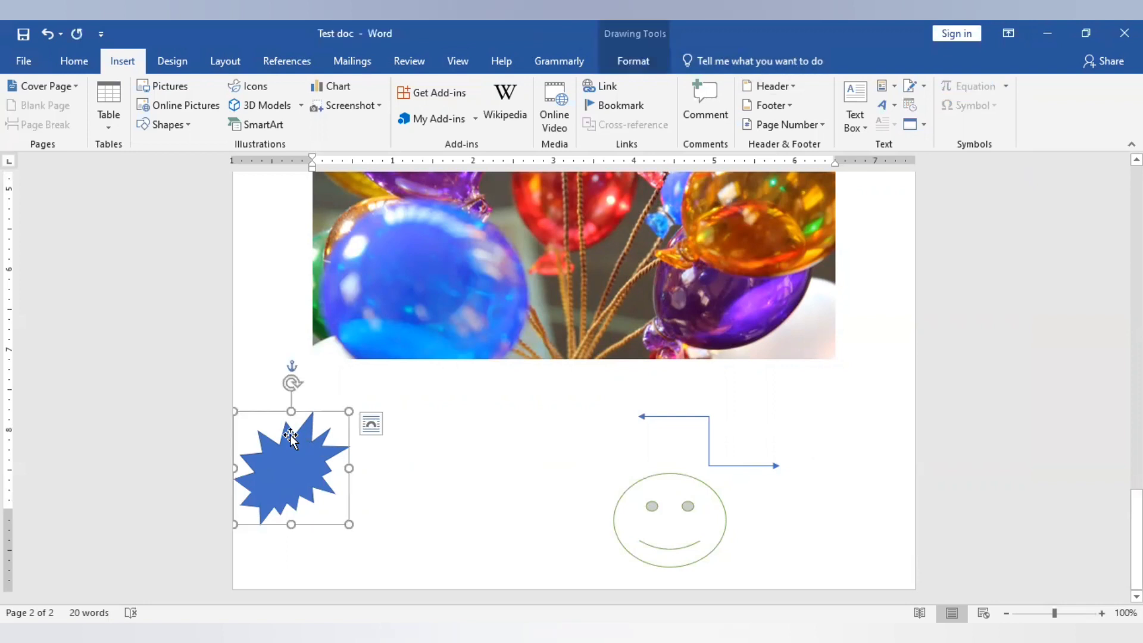
pyautogui.press('Delete')
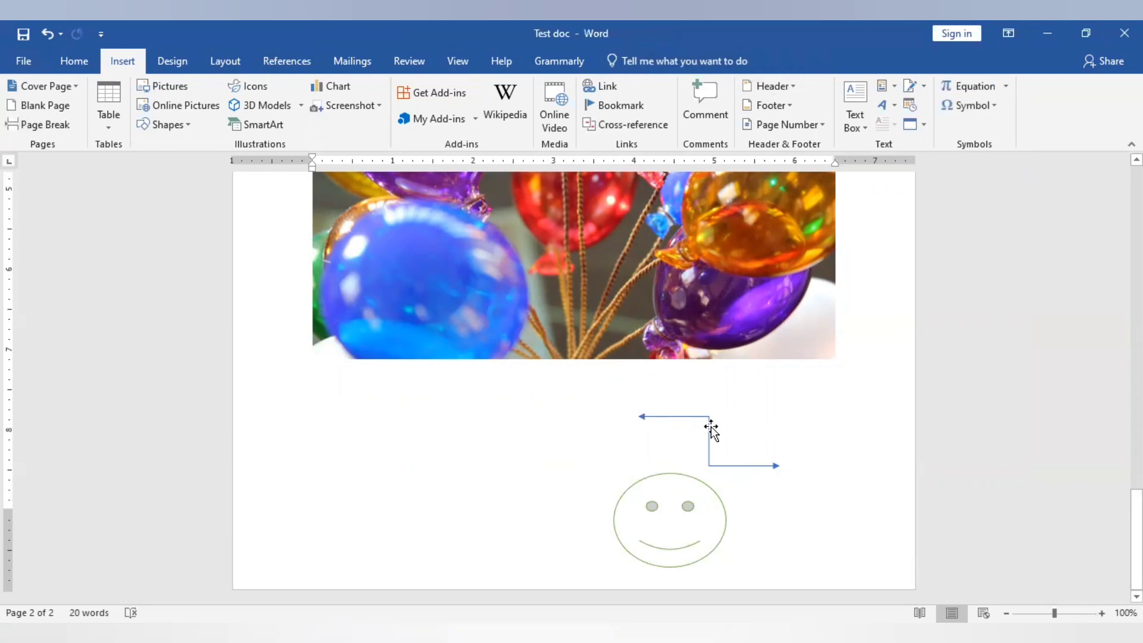
pyautogui.click(709, 426)
pyautogui.press('Delete')
pyautogui.click(679, 511)
pyautogui.press('Delete')
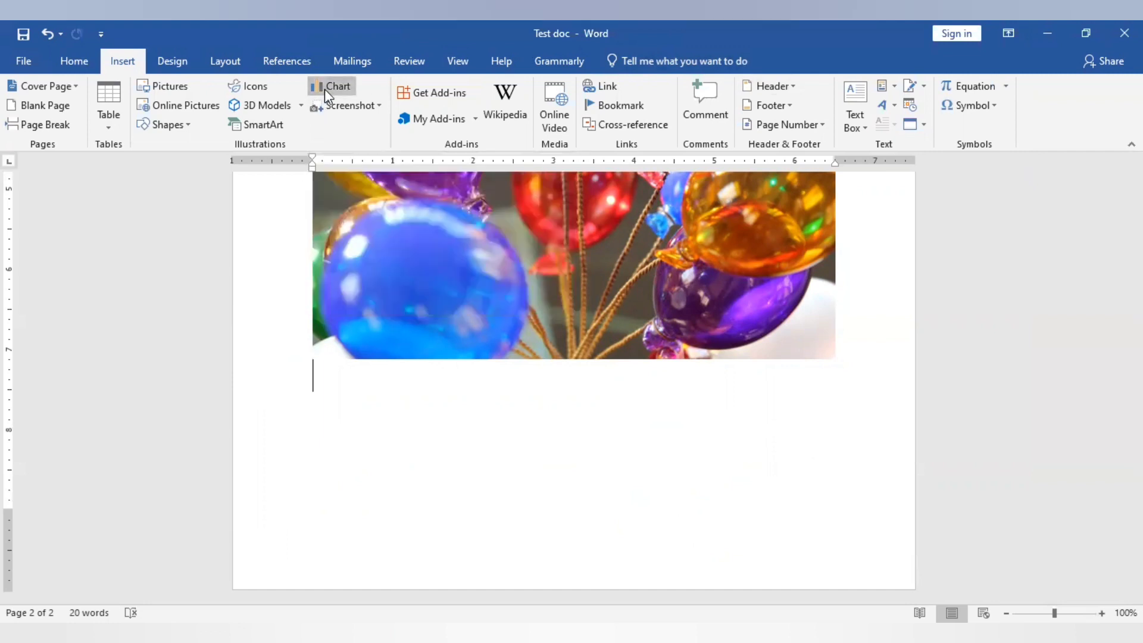
# - Examine the chart types offered for insertion, including area, bar, pie, line, column, radar, stock, scatter, waterfall and combo
pyautogui.click(323, 88)
pyautogui.moveTo(516, 282)
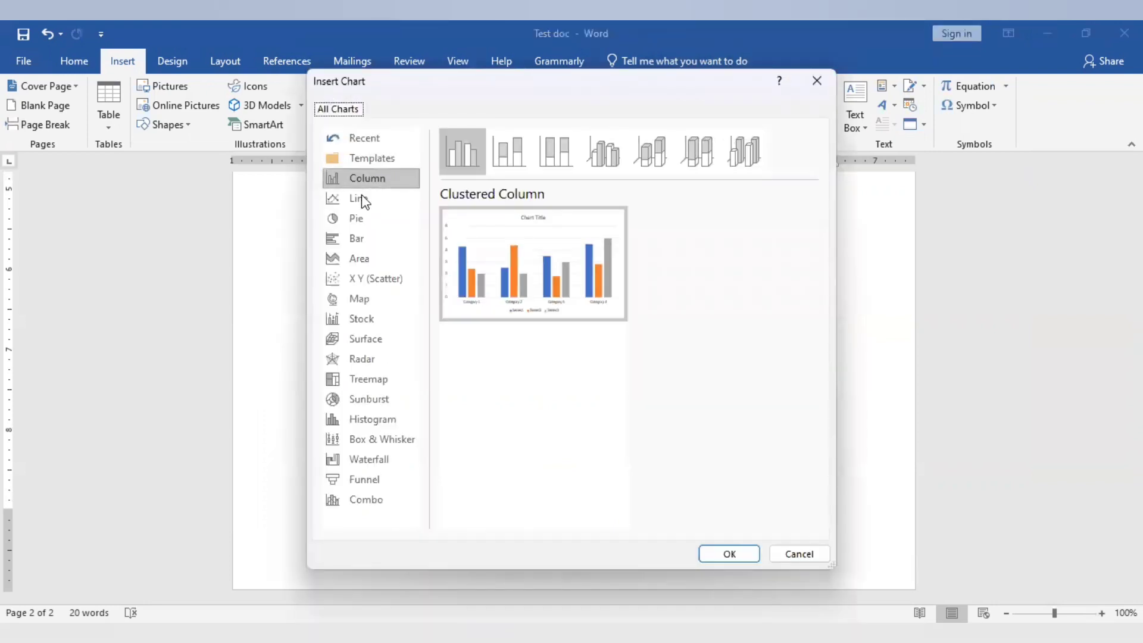
pyautogui.click(353, 263)
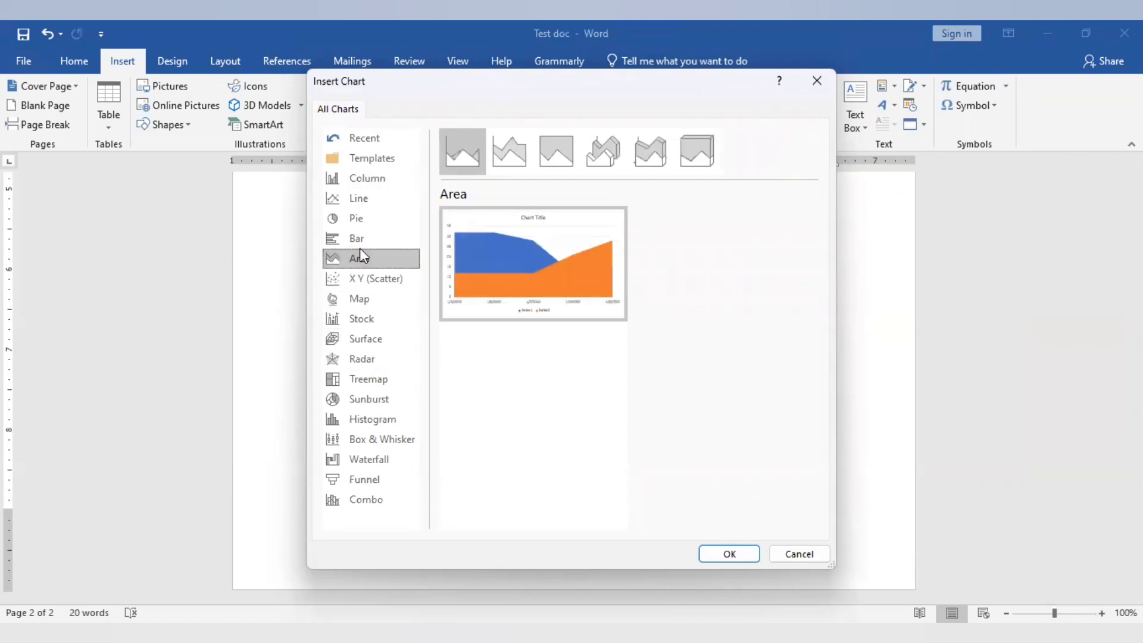
pyautogui.click(365, 241)
pyautogui.click(368, 218)
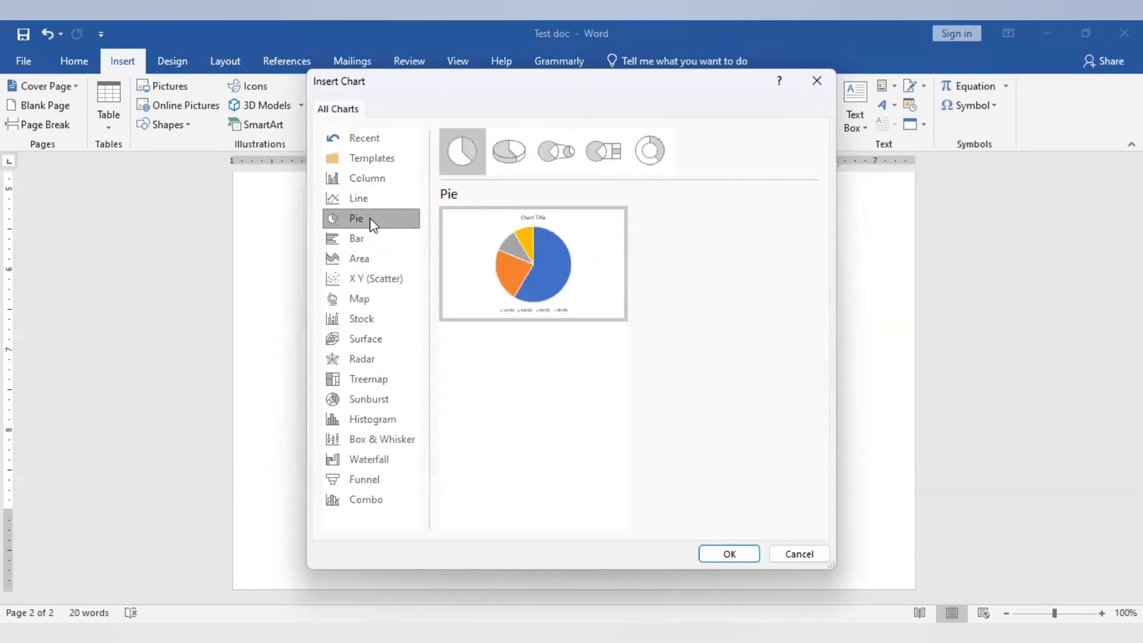
pyautogui.click(367, 203)
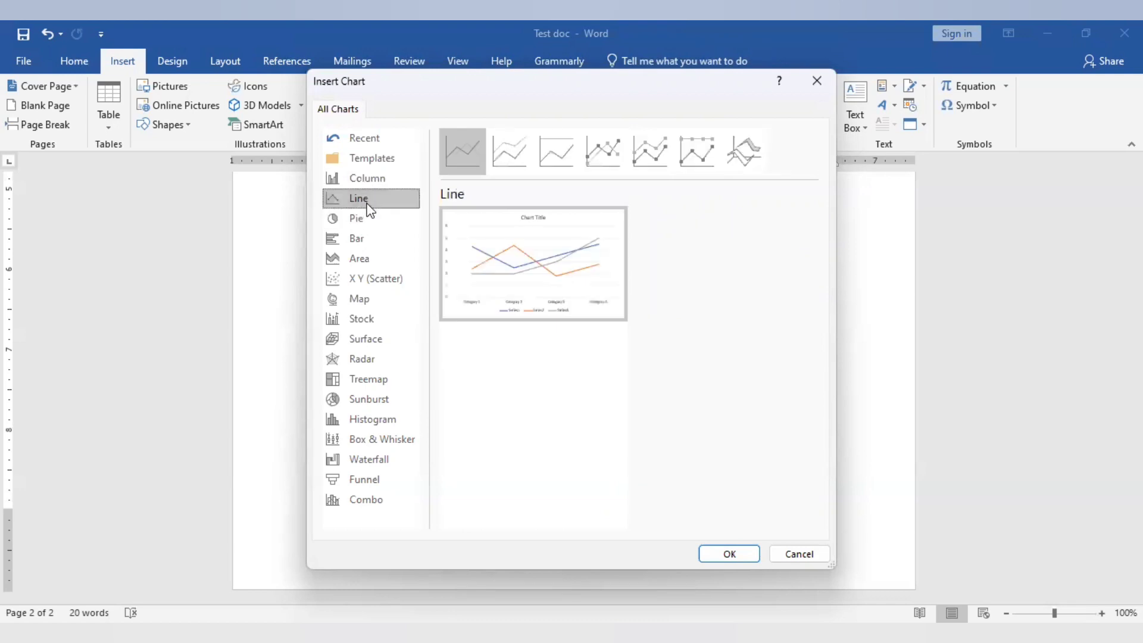
pyautogui.click(377, 183)
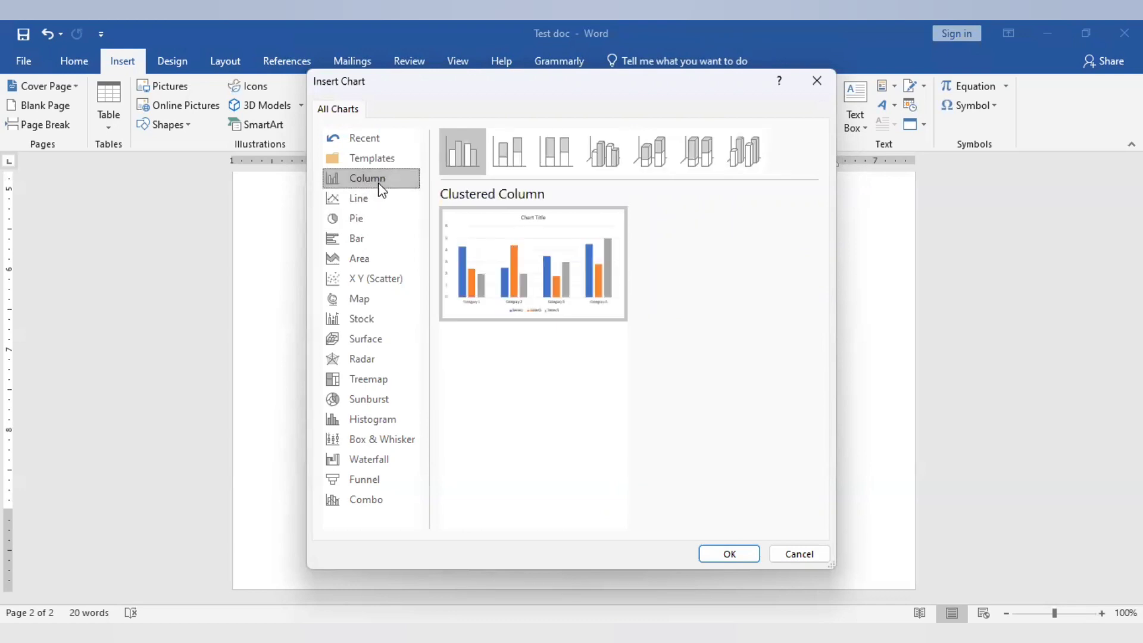
pyautogui.click(365, 359)
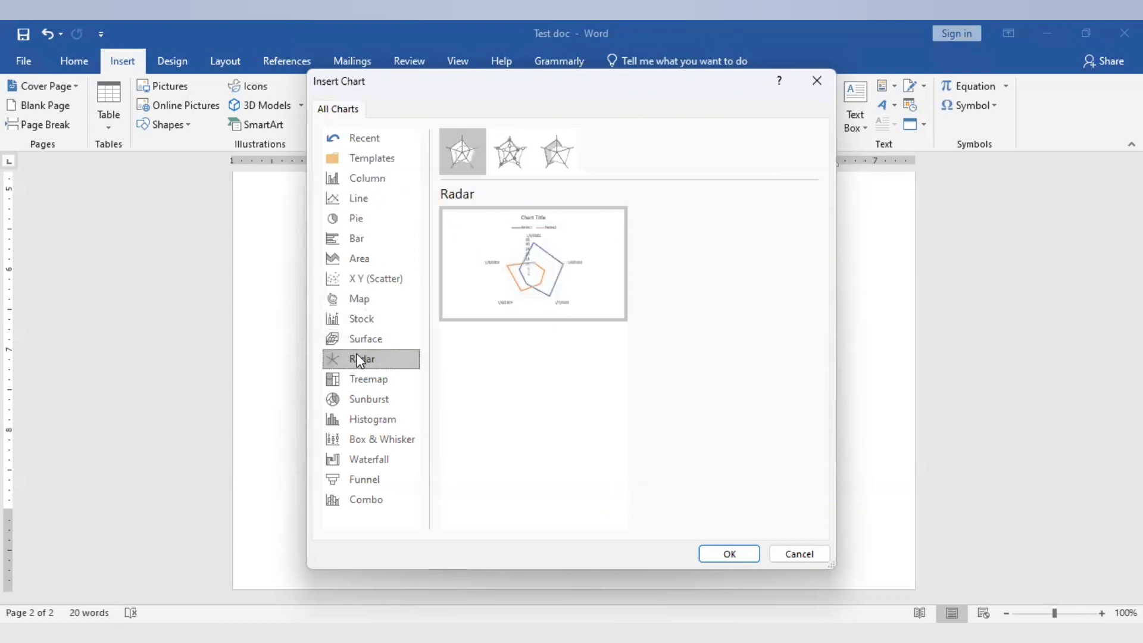
pyautogui.click(366, 342)
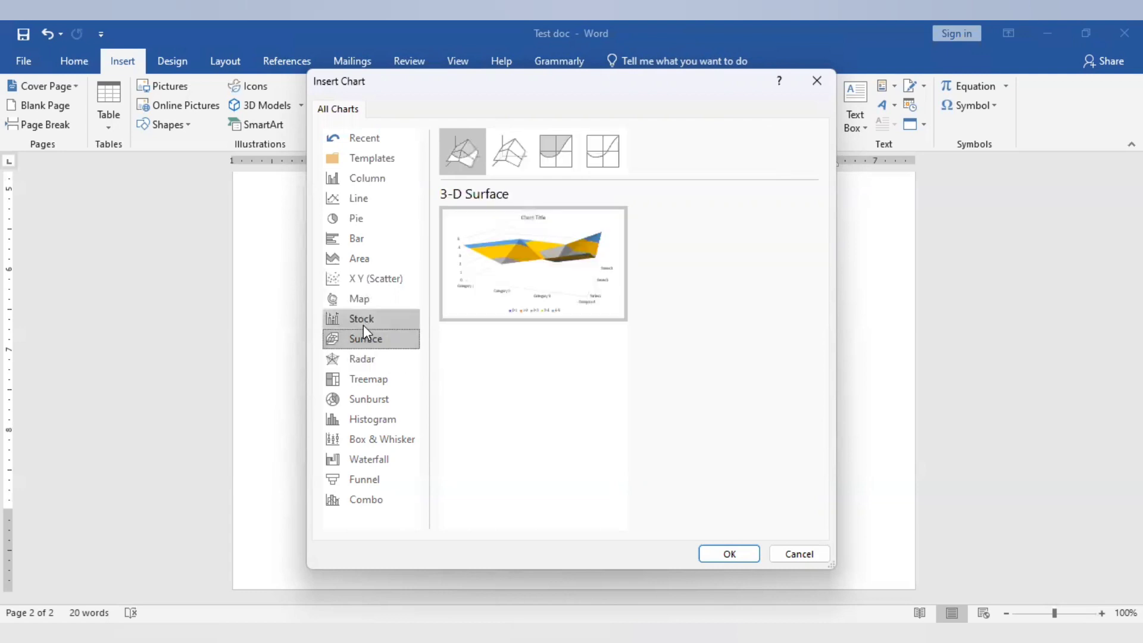
pyautogui.click(364, 323)
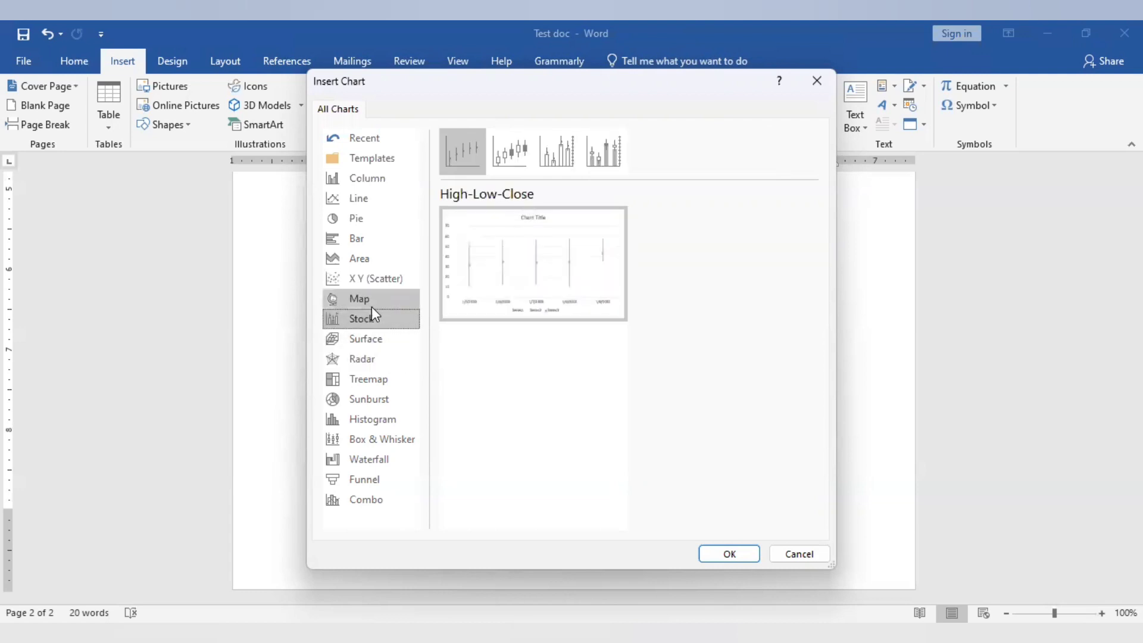
pyautogui.click(372, 306)
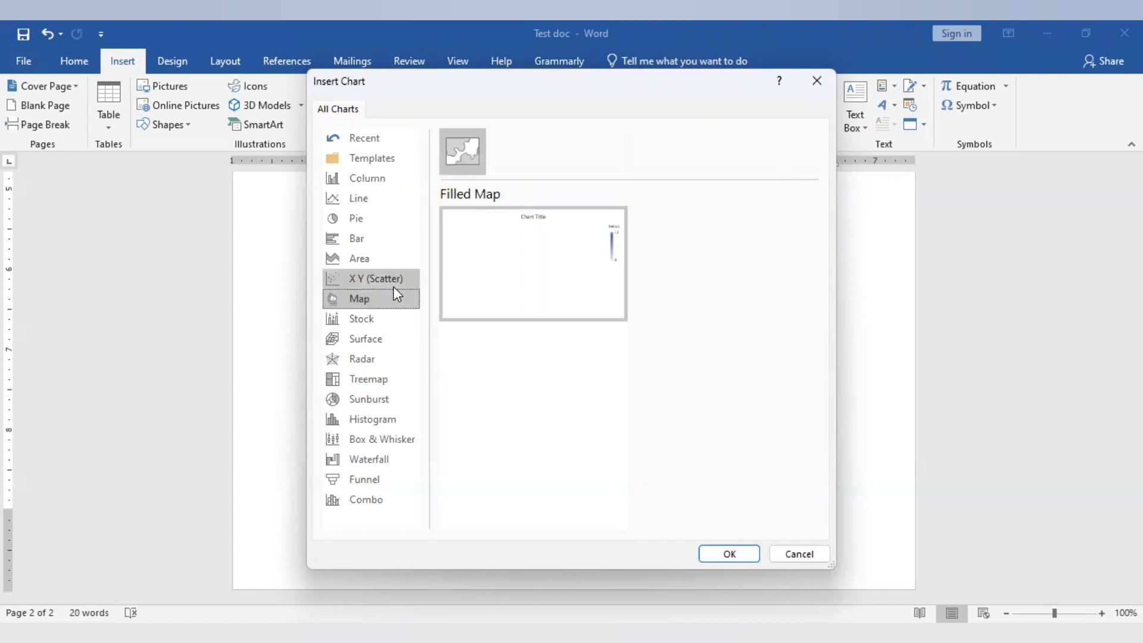
pyautogui.click(394, 287)
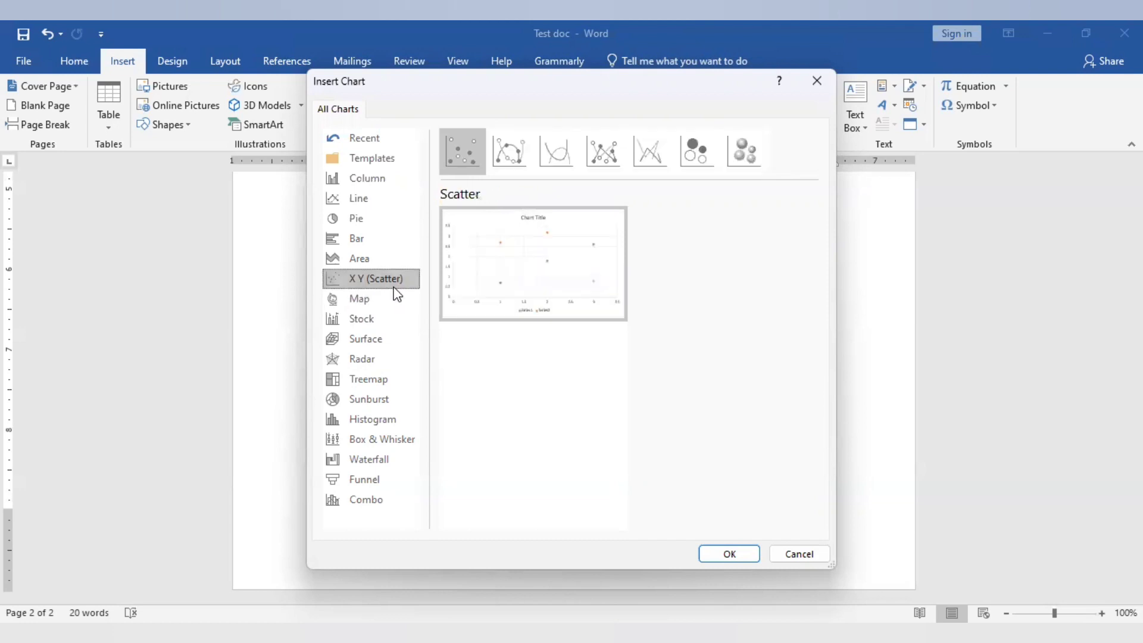
pyautogui.click(370, 424)
pyautogui.click(373, 437)
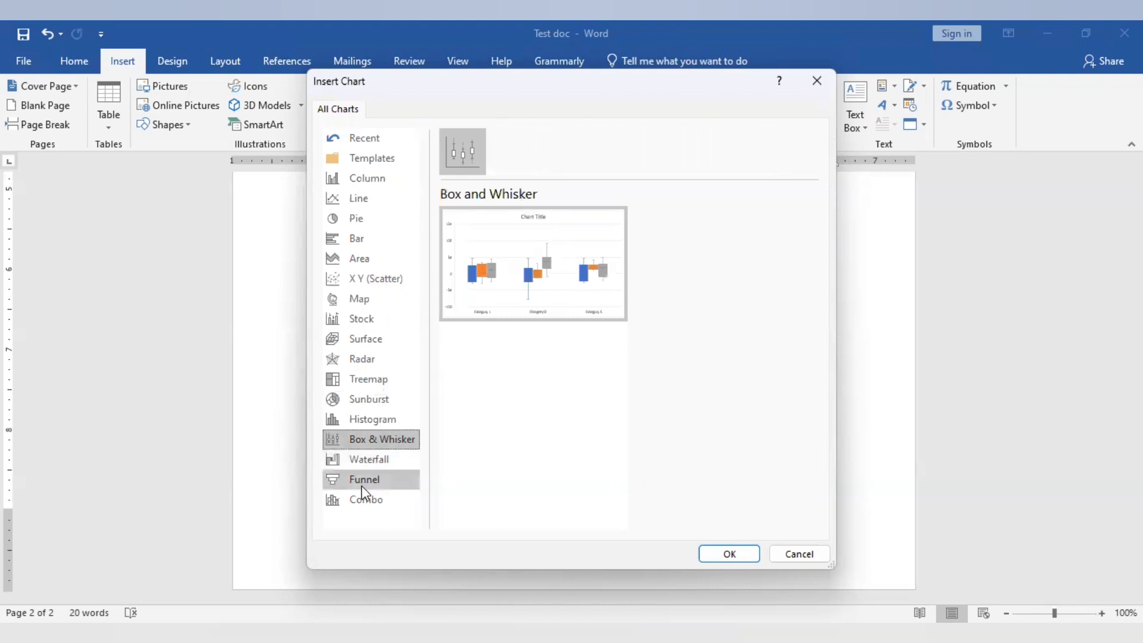
pyautogui.click(362, 485)
pyautogui.click(377, 459)
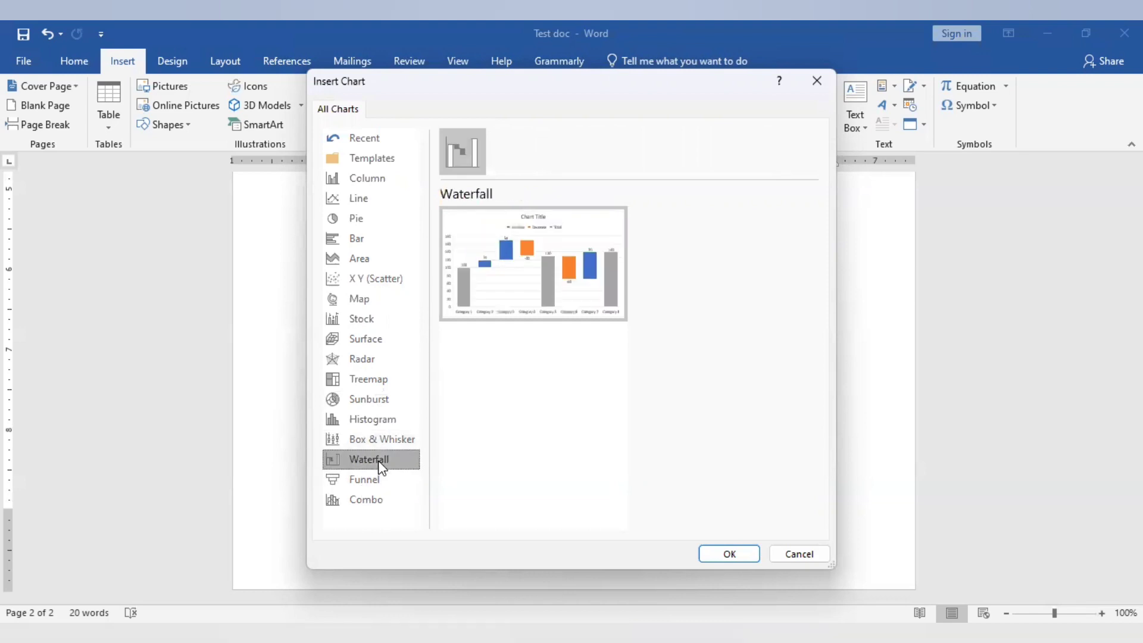
pyautogui.click(377, 499)
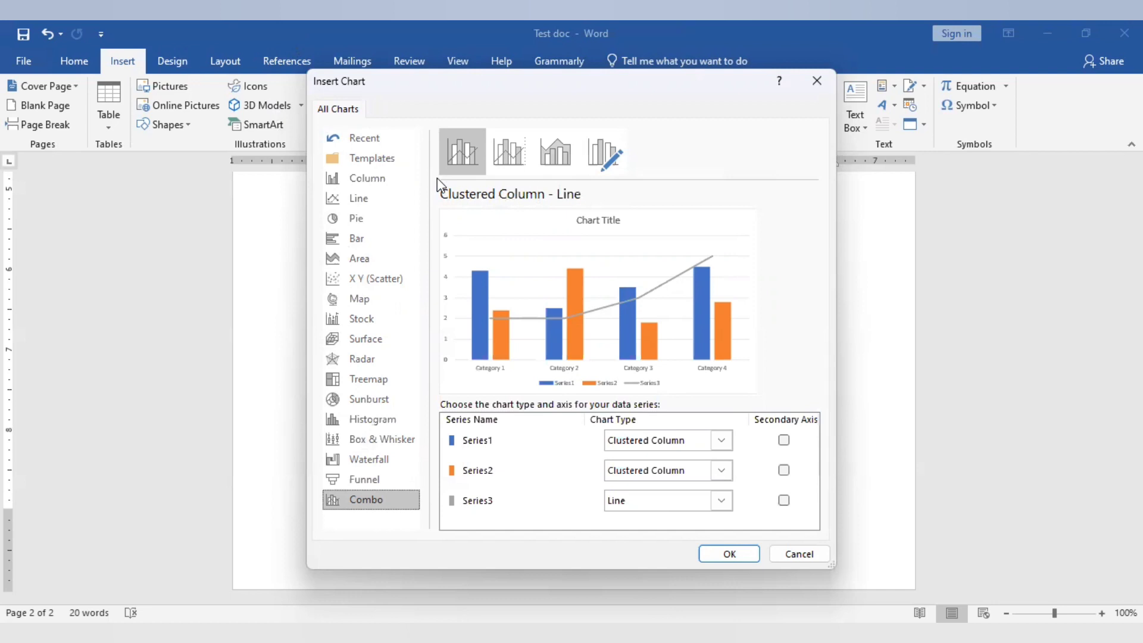
pyautogui.click(365, 262)
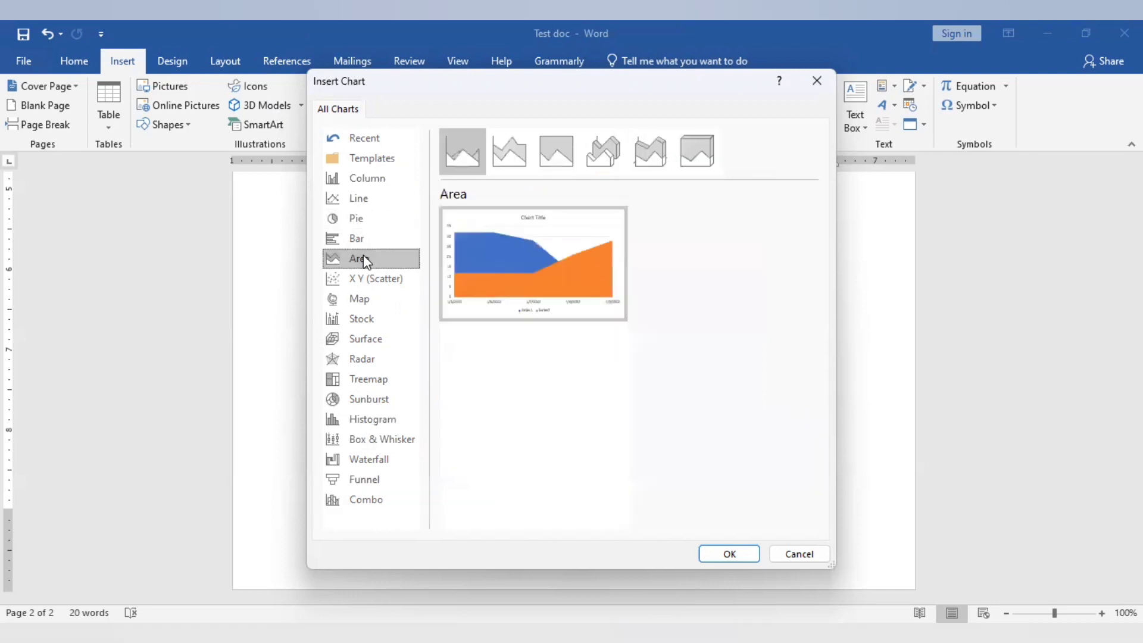
pyautogui.click(363, 239)
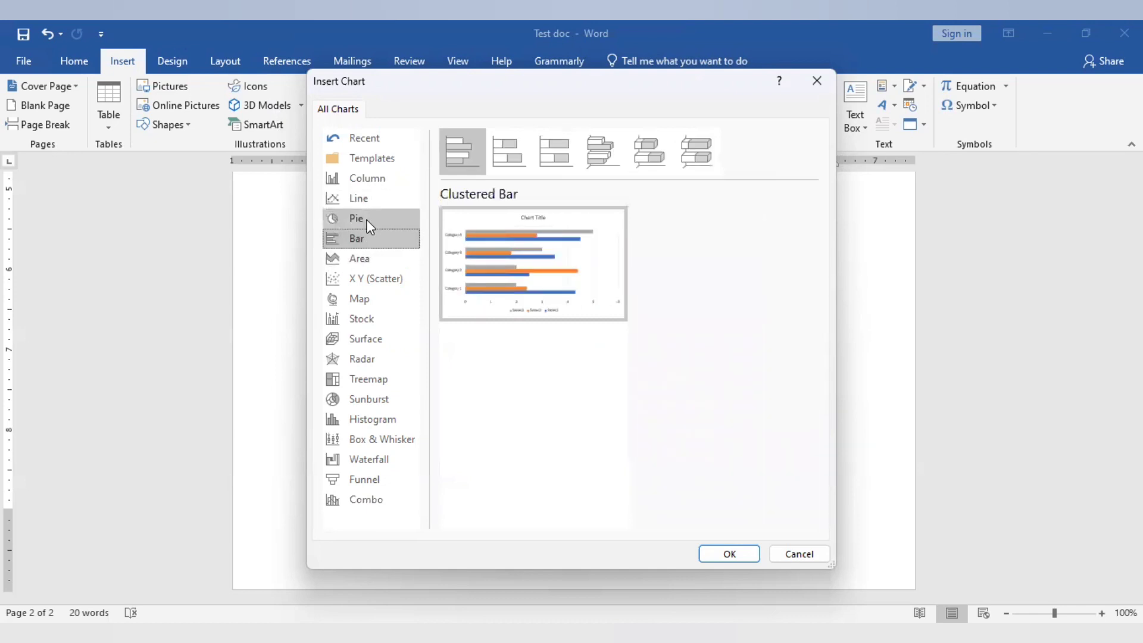
# - Insert a basic pie chart below the balloon picture
pyautogui.click(367, 220)
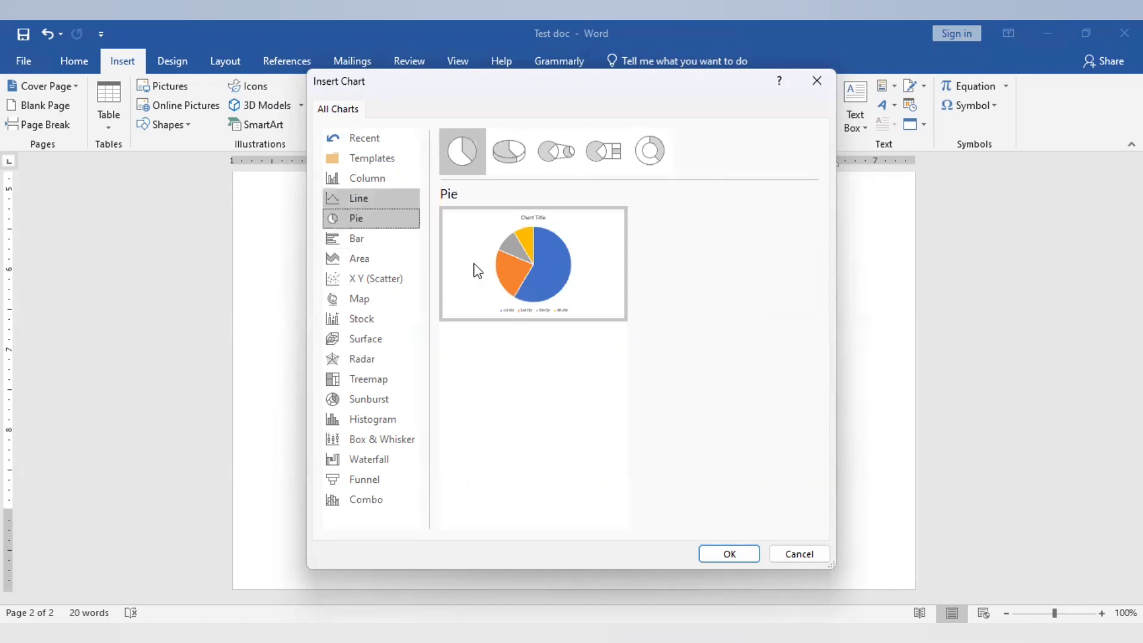
pyautogui.moveTo(581, 296)
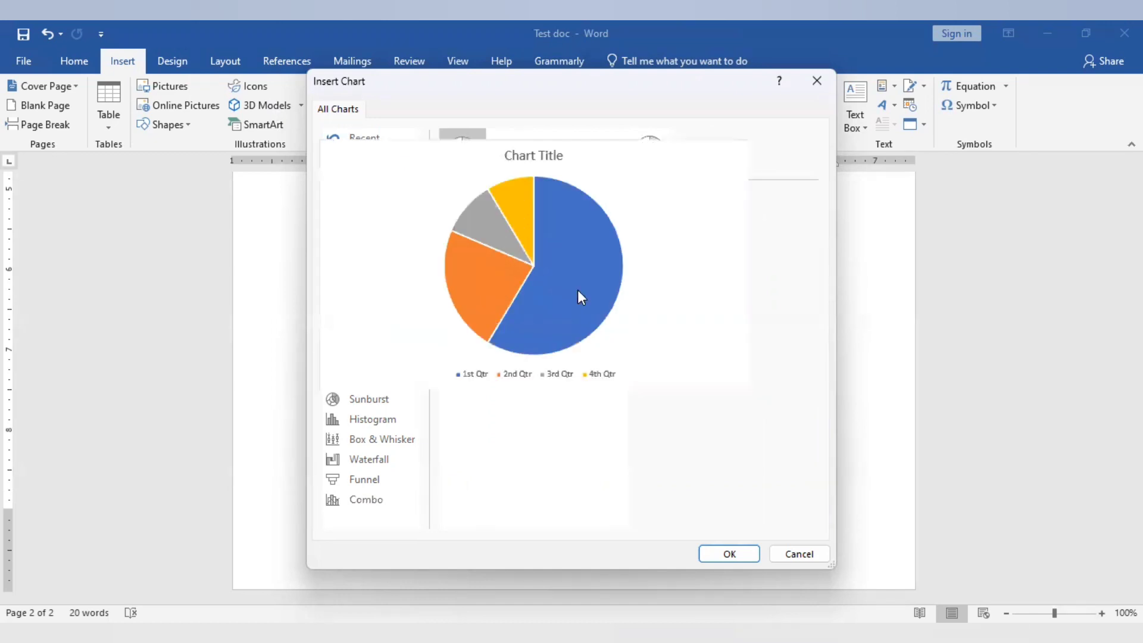
pyautogui.click(729, 554)
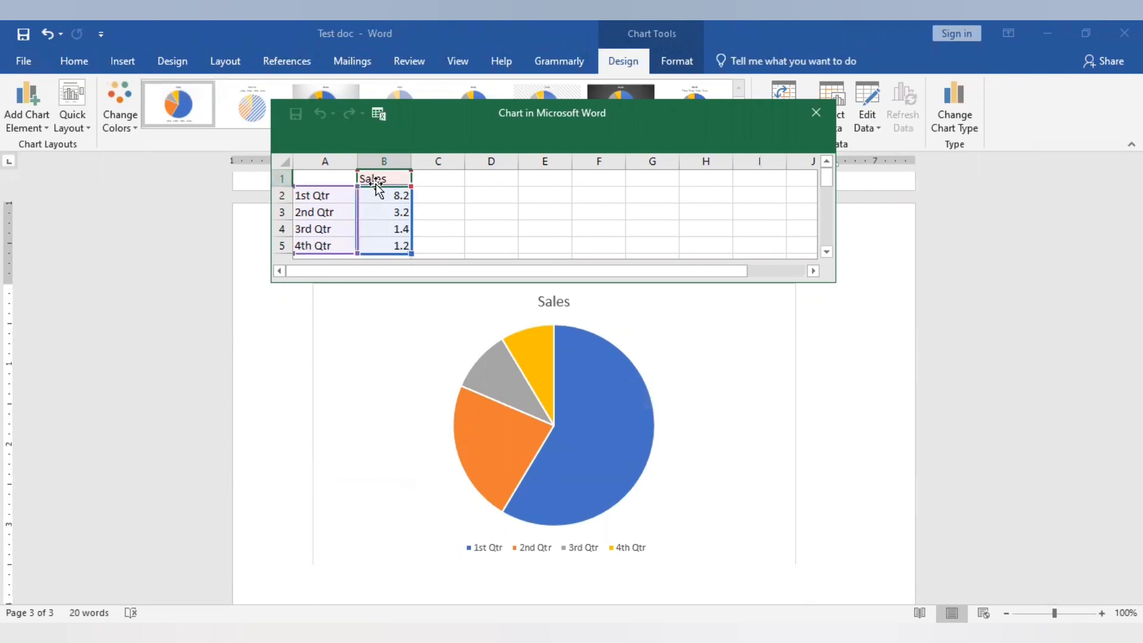
# - Rename the first category in cell A2 of the chart's data sheet to "orange"
pyautogui.doubleClick(320, 196)
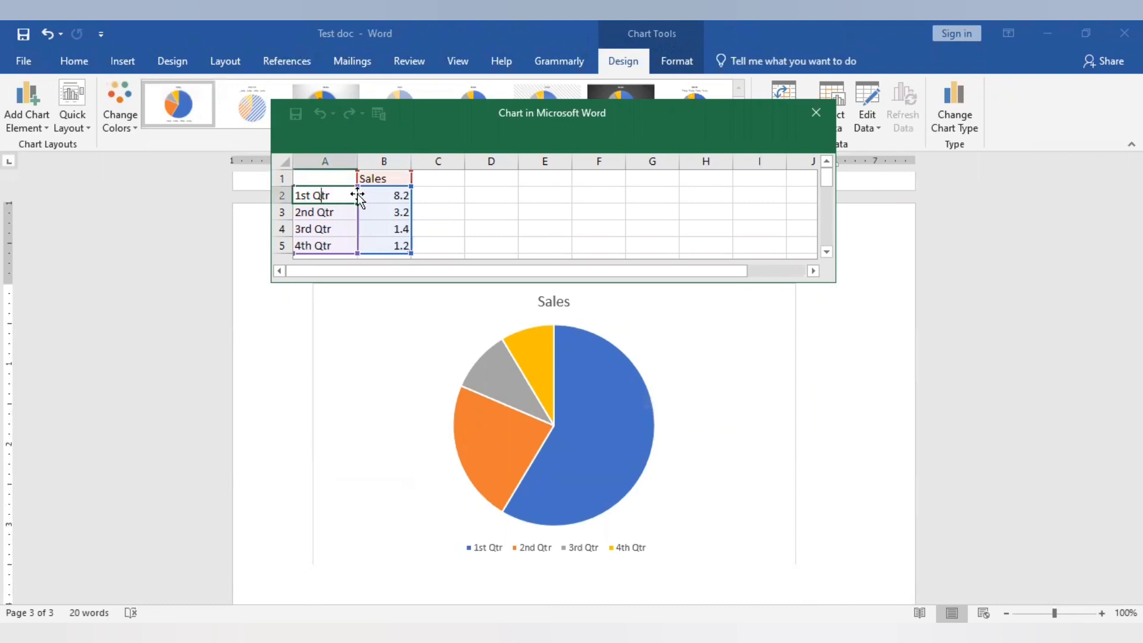
pyautogui.click(340, 196)
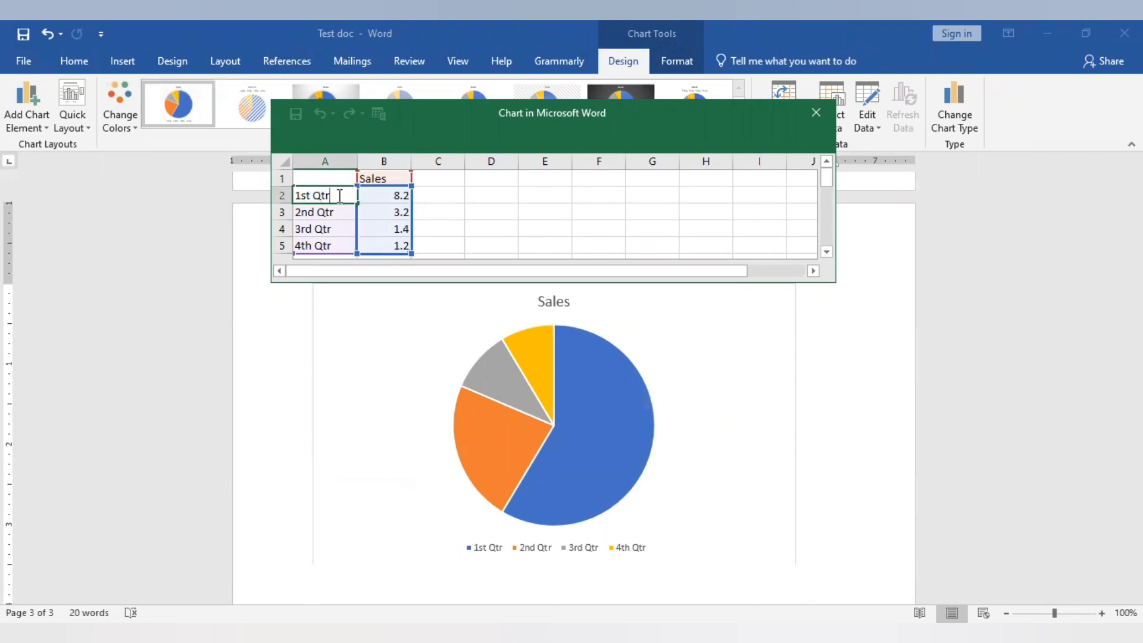
pyautogui.press('BackSpace')
pyautogui.press('BackSpace')
pyautogui.press('BackSpace')
pyautogui.press('BackSpace')
pyautogui.press('BackSpace')
pyautogui.press('BackSpace')
pyautogui.press('BackSpace')
pyautogui.write('o')
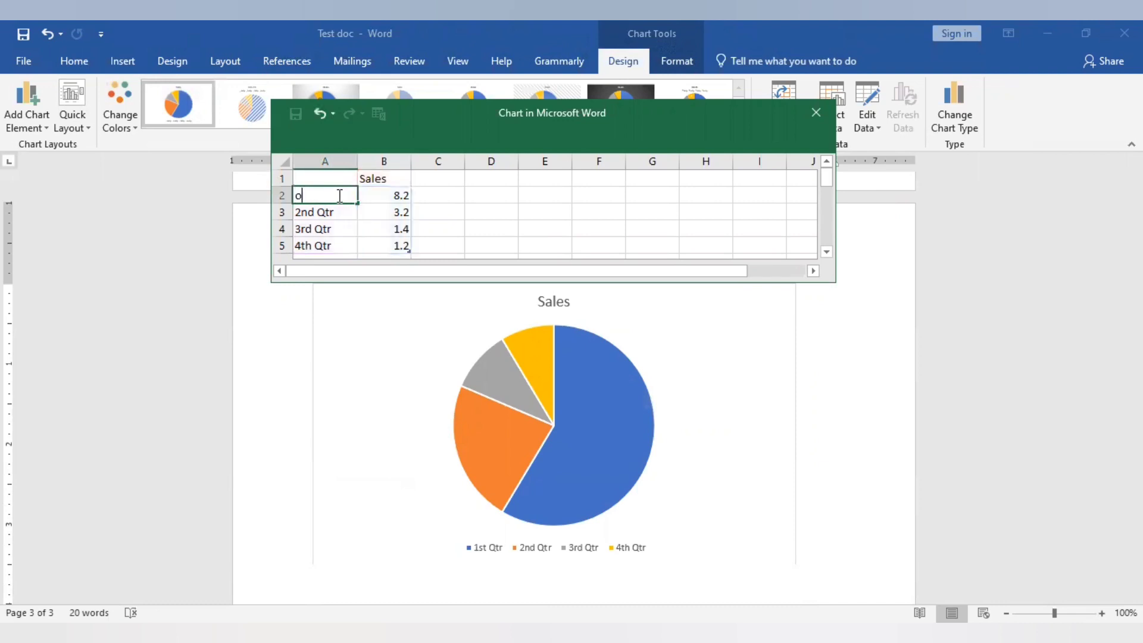
pyautogui.write('range')
# - Set the orange category's sales value in cell B2 to 30%
pyautogui.click(399, 197)
pyautogui.doubleClick(398, 197)
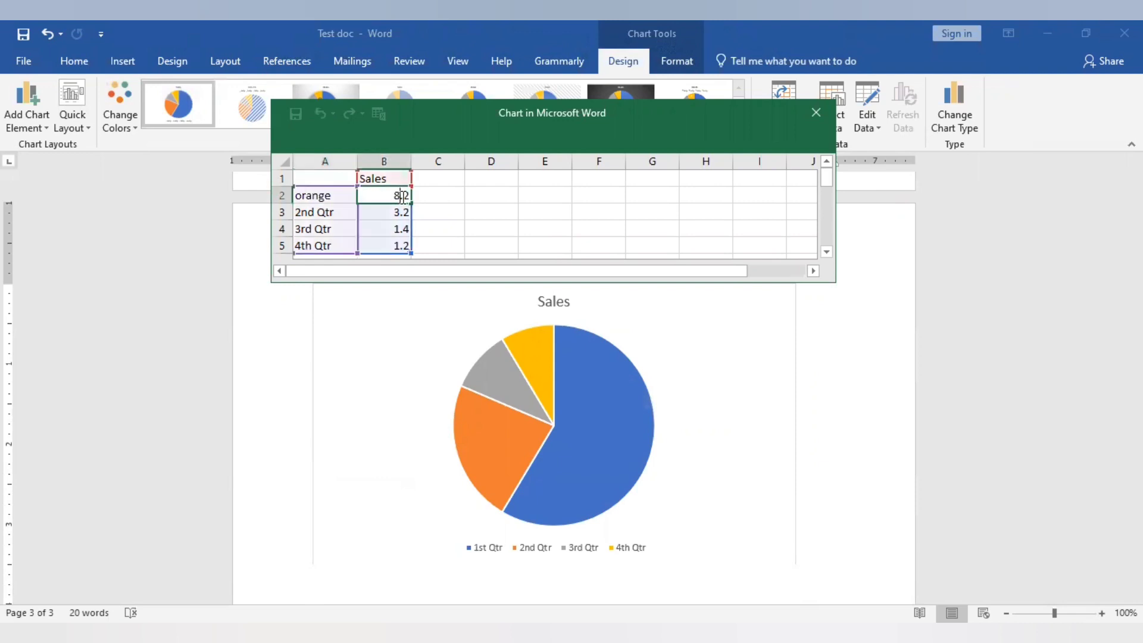
pyautogui.press('BackSpace')
pyautogui.press('BackSpace')
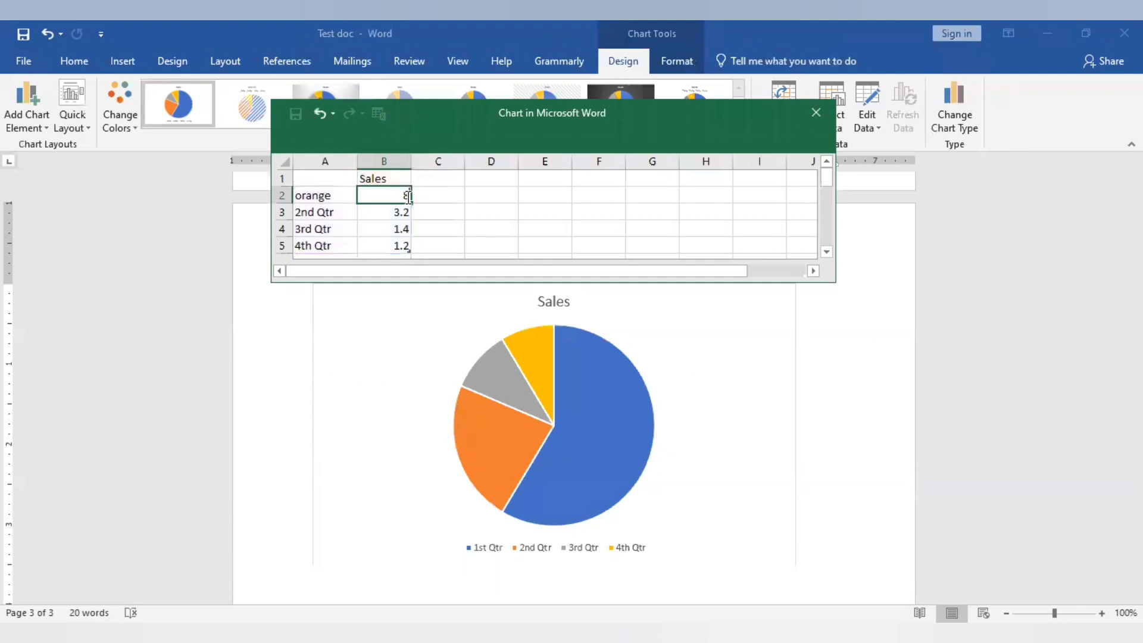
pyautogui.write('30%')
# - Rename the second category in cell A3 of the chart's data sheet to "mango"
pyautogui.click(319, 212)
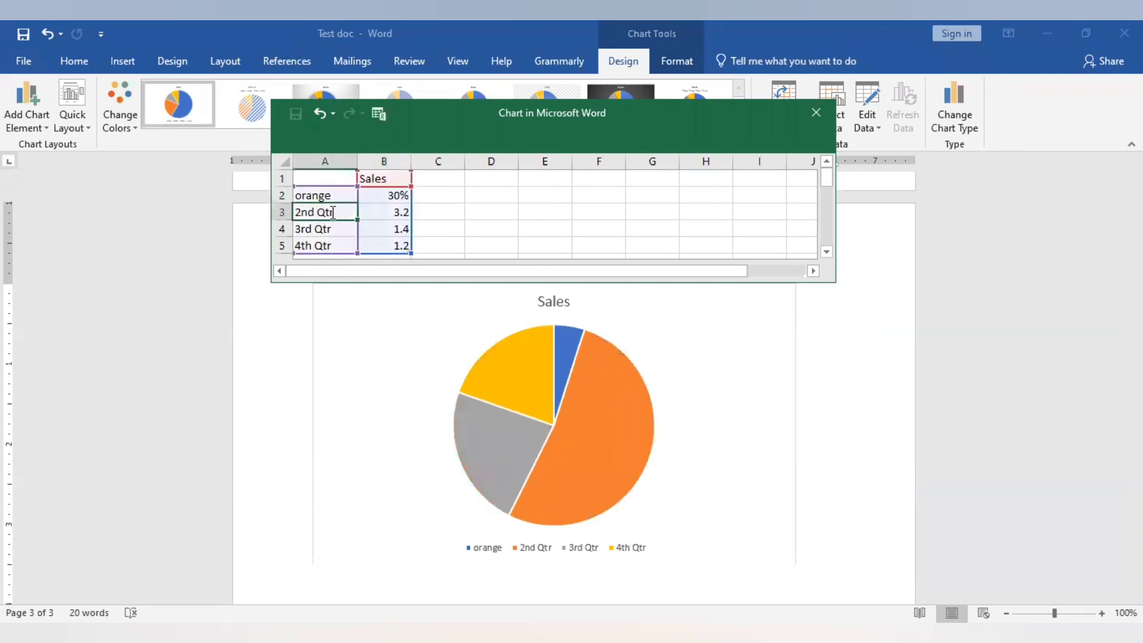
pyautogui.doubleClick(333, 212)
pyautogui.press('BackSpace')
pyautogui.press('BackSpace')
pyautogui.press('BackSpace')
pyautogui.press('BackSpace')
pyautogui.press('BackSpace')
pyautogui.press('BackSpace')
pyautogui.press('BackSpace')
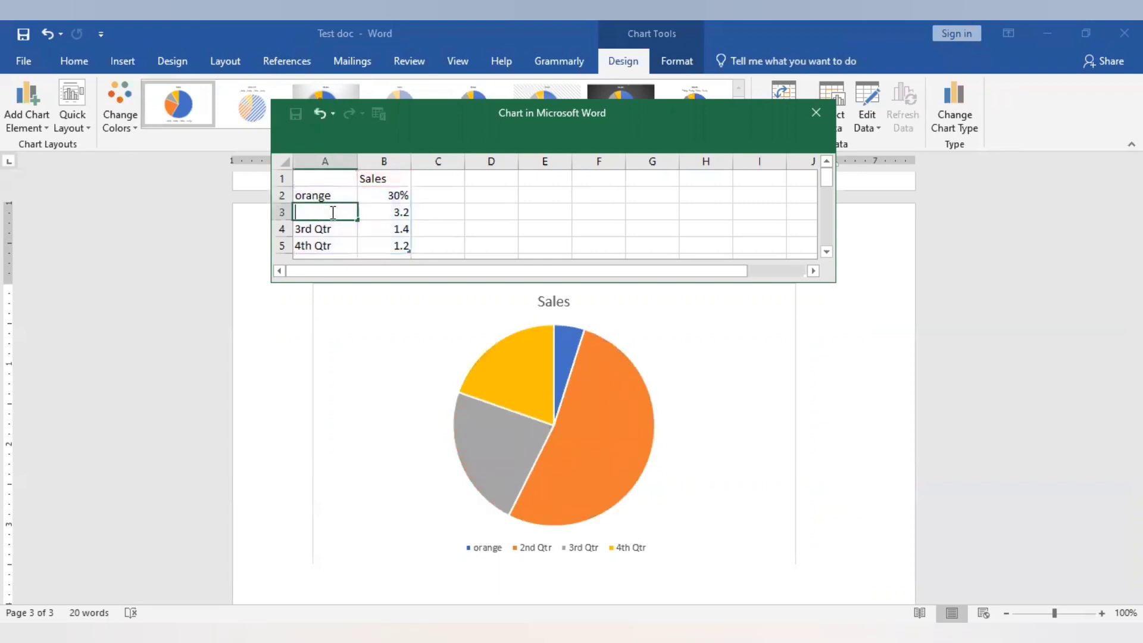
pyautogui.write('mango')
pyautogui.click(410, 213)
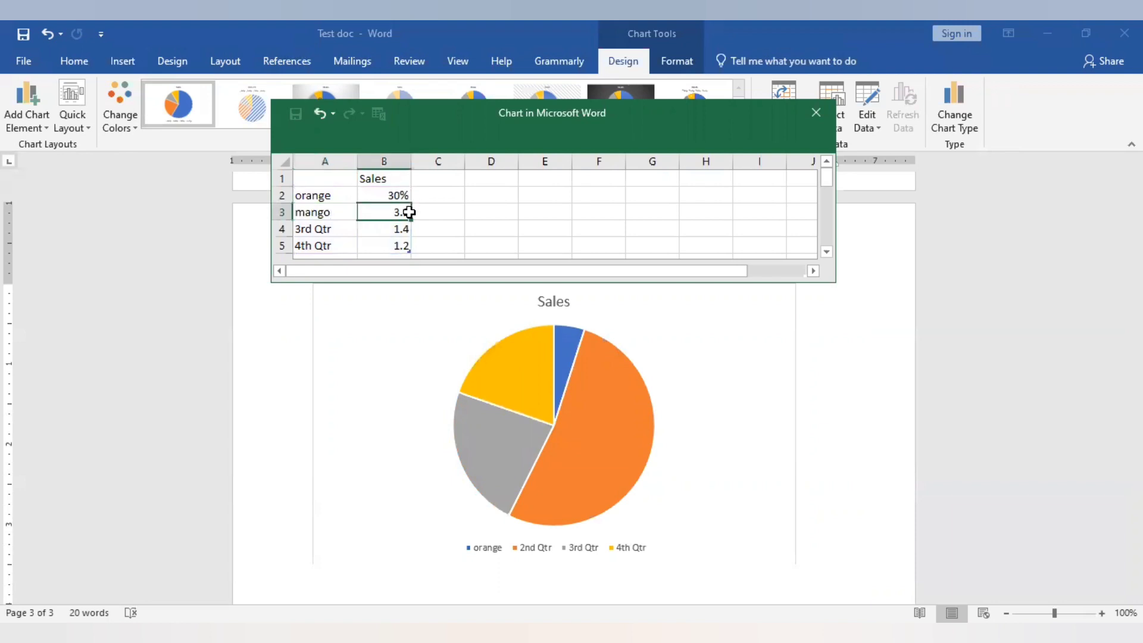
# - Set the mango category's sales value in cell B3 of the chart's data sheet to 25%
pyautogui.doubleClick(403, 212)
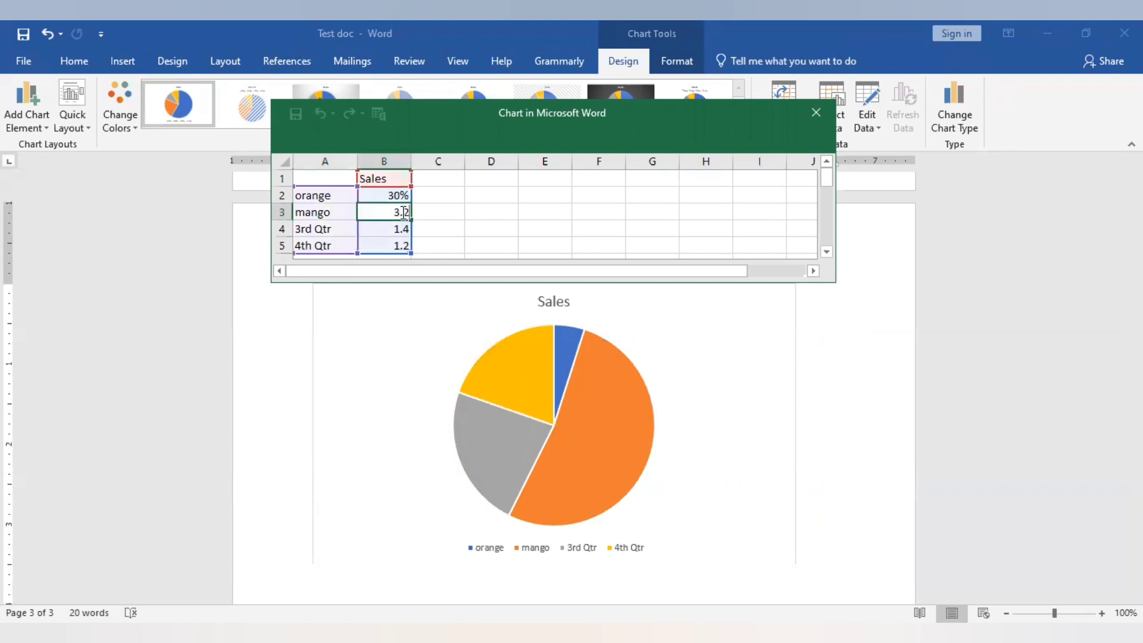
pyautogui.press('BackSpace')
pyautogui.press('BackSpace')
pyautogui.press('BackSpace')
pyautogui.write('2')
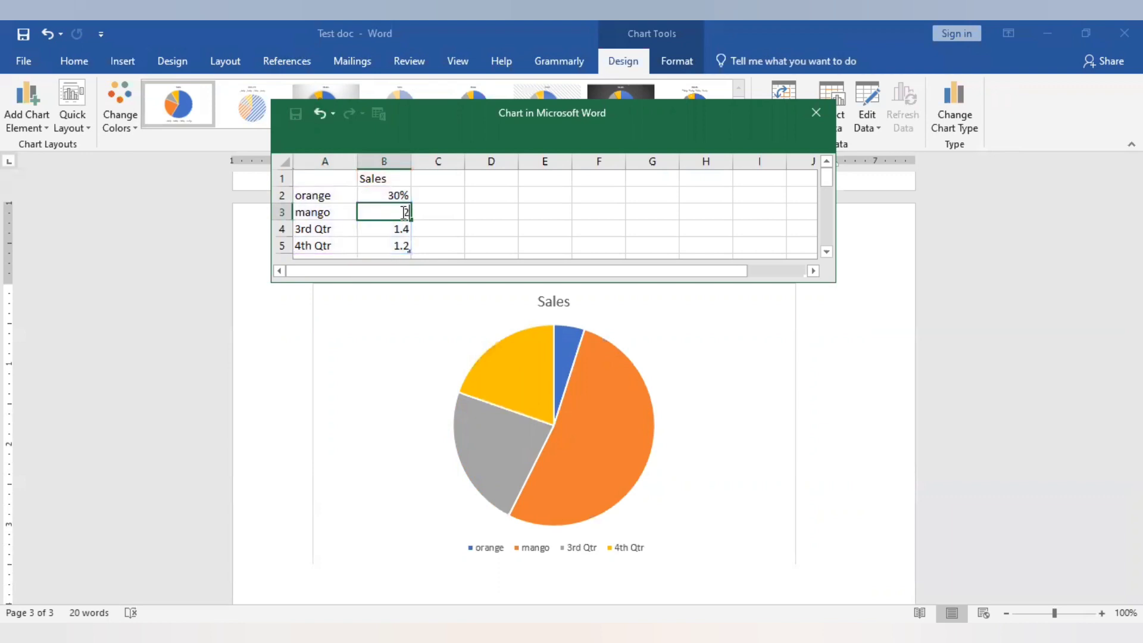
pyautogui.write('5%')
# - Rename the third category in cell A4 to "apple" and set its sales value in B4 to 40%
pyautogui.click(327, 228)
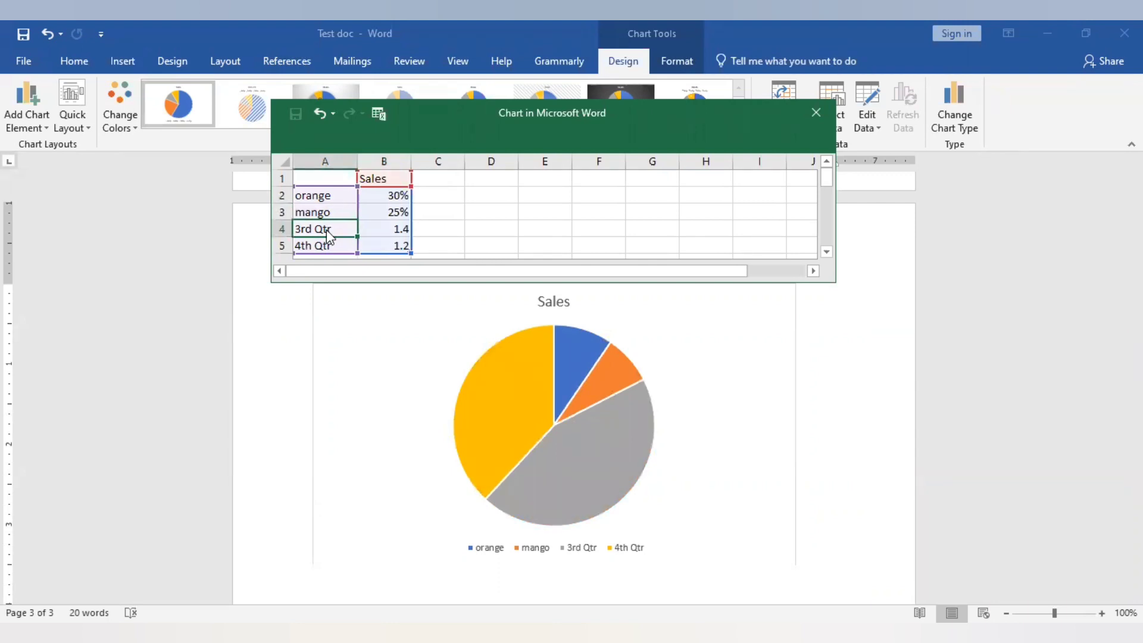
pyautogui.write('apple')
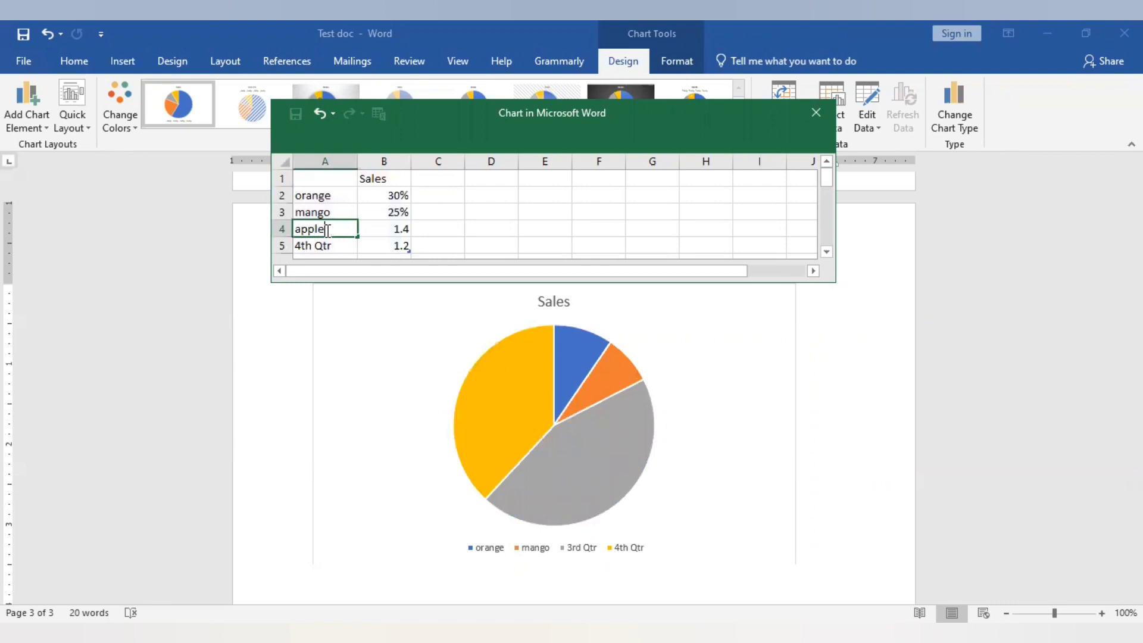
pyautogui.click(396, 232)
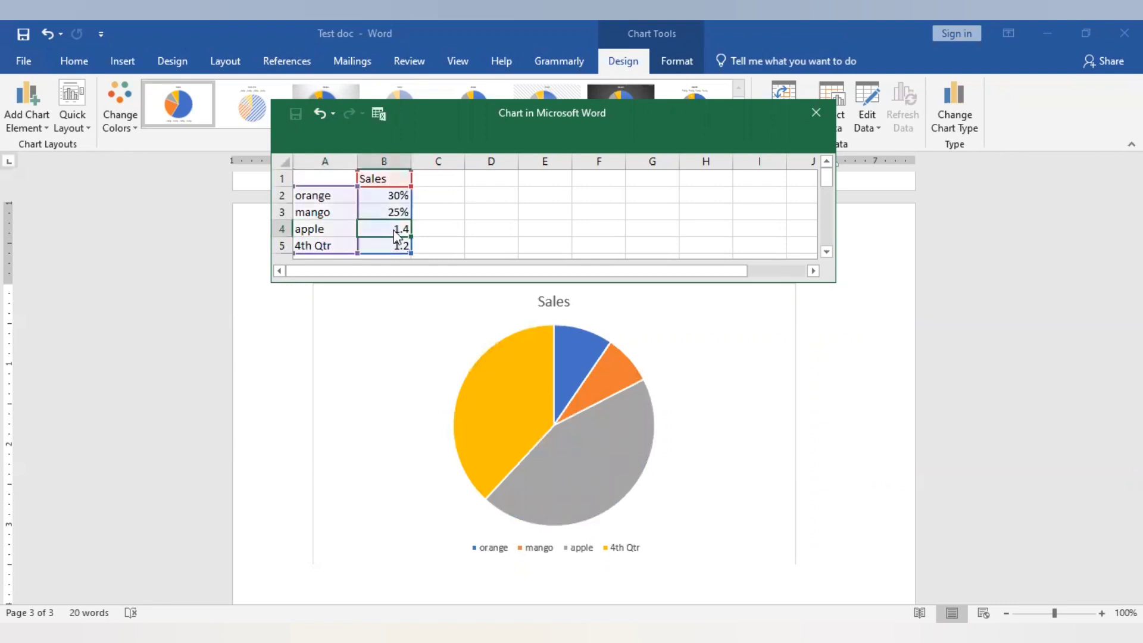
pyautogui.write('40')
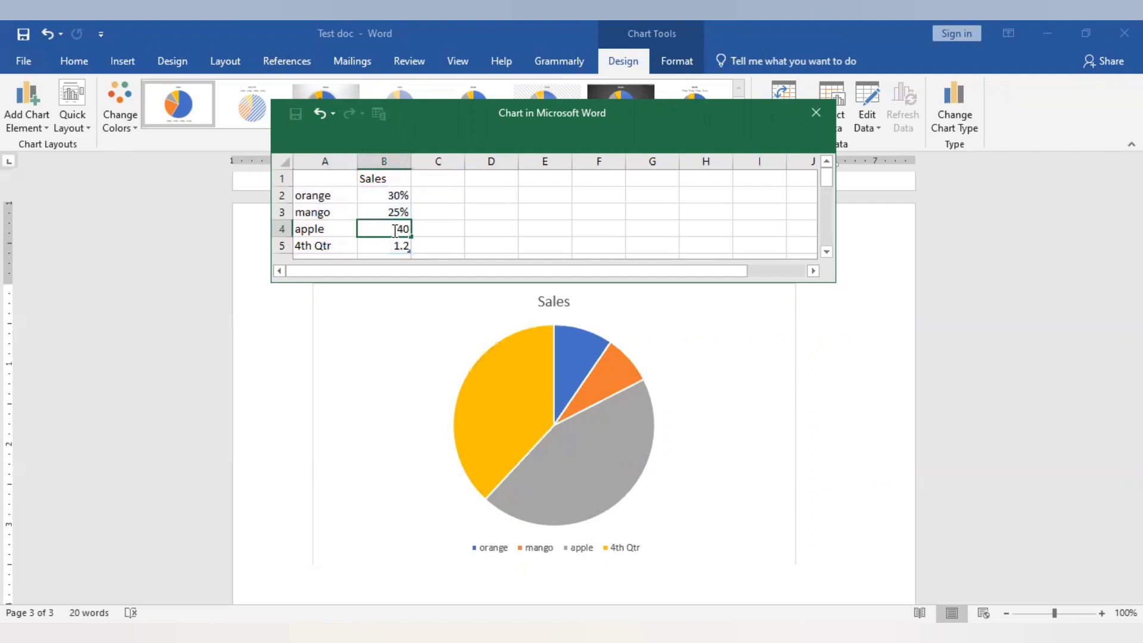
pyautogui.write('%')
# - Rename the fourth category in cell A5 of the chart's data sheet to "lemon"
pyautogui.click(321, 249)
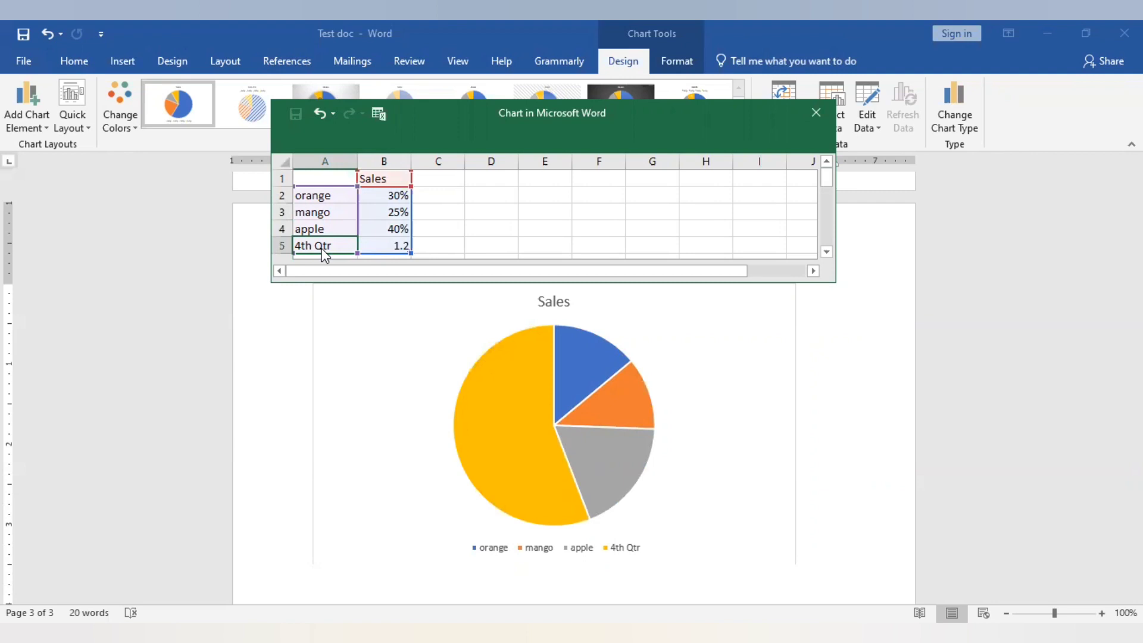
pyautogui.write('limon')
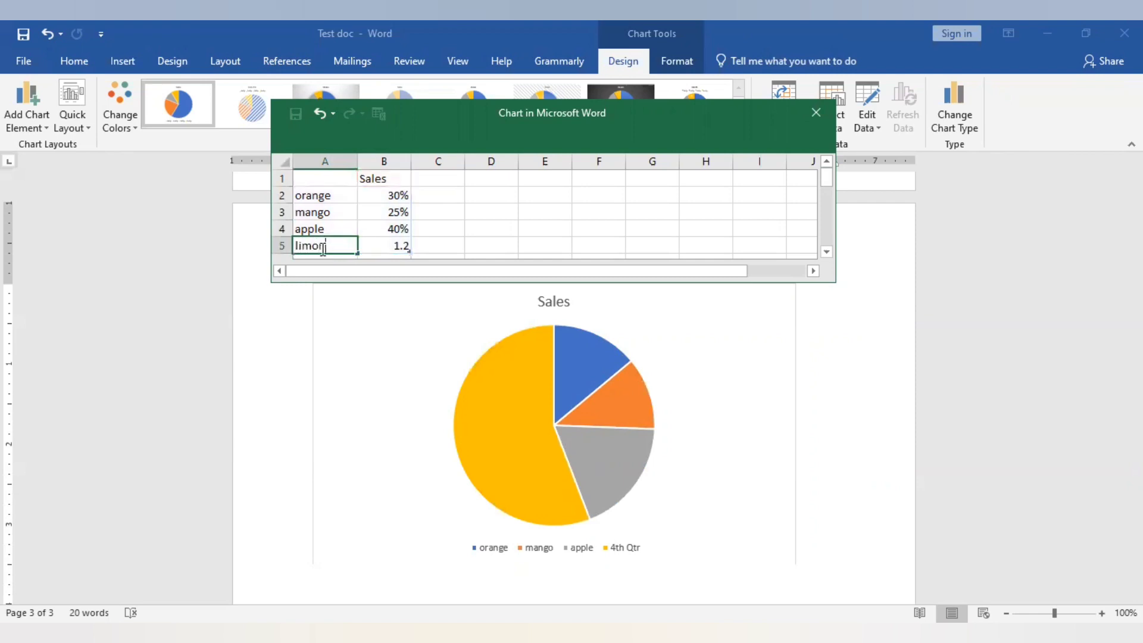
pyautogui.press('BackSpace')
pyautogui.press('BackSpace')
pyautogui.press('BackSpace')
pyautogui.press('BackSpace')
pyautogui.press('BackSpace')
pyautogui.write('lemon')
# - Enter 50 as the lemon category's sales value in cell B5 and close the chart's data sheet
pyautogui.click(384, 246)
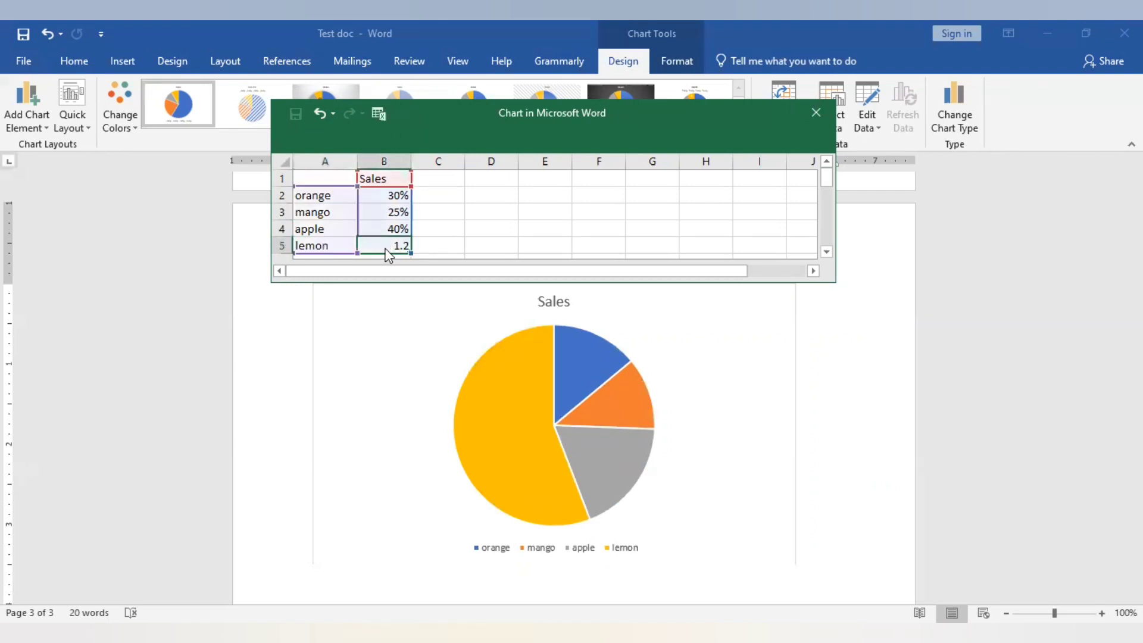
pyautogui.write('50')
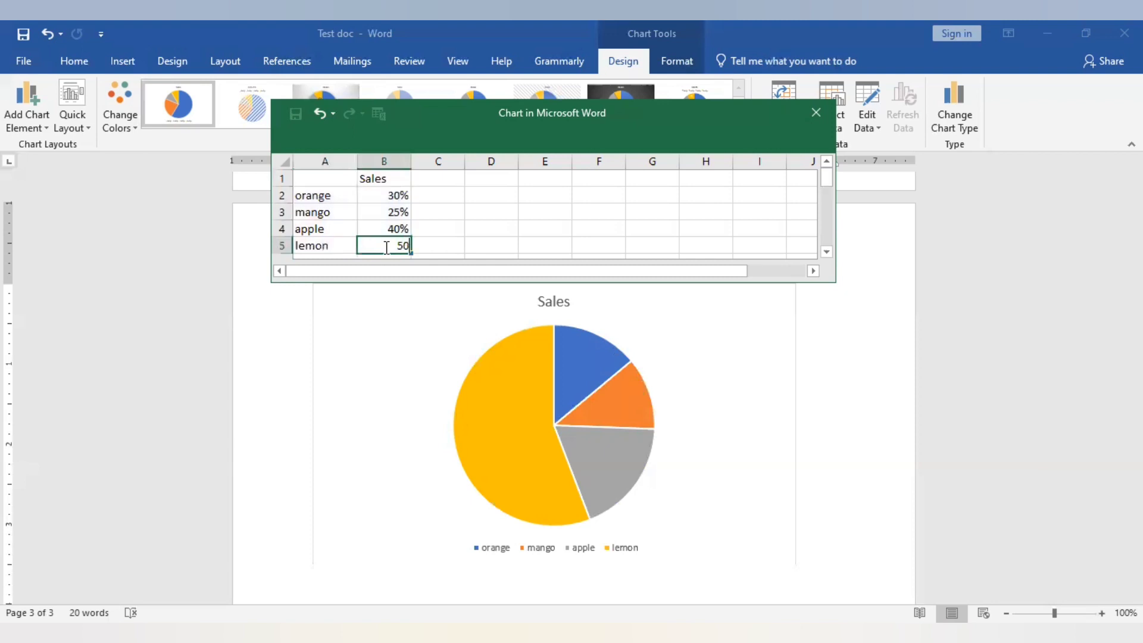
pyautogui.click(378, 393)
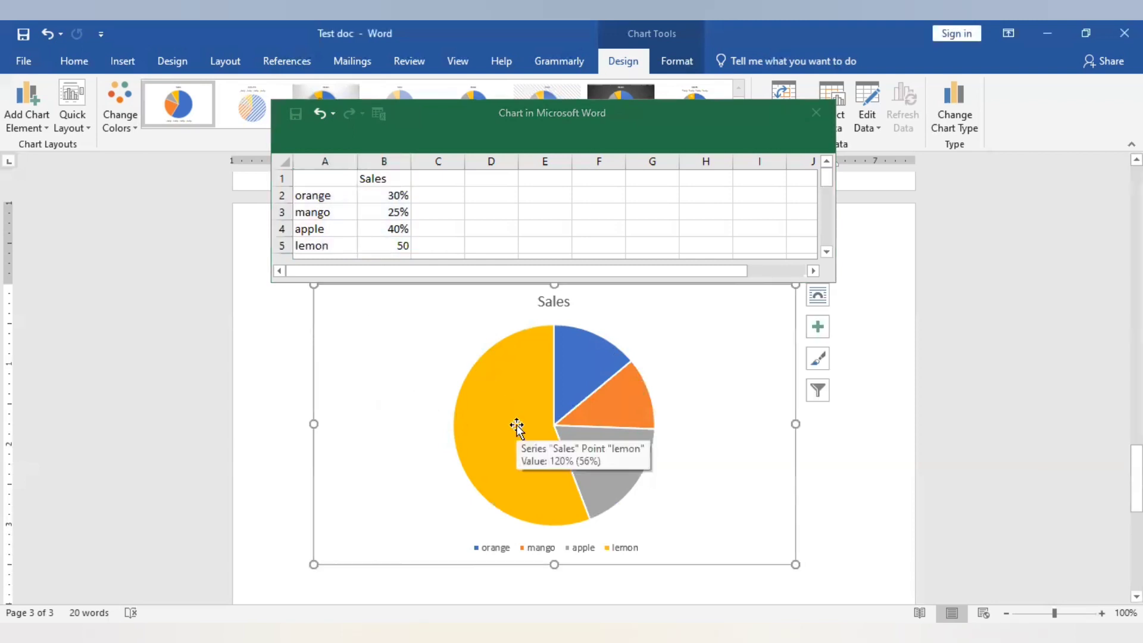
pyautogui.click(866, 392)
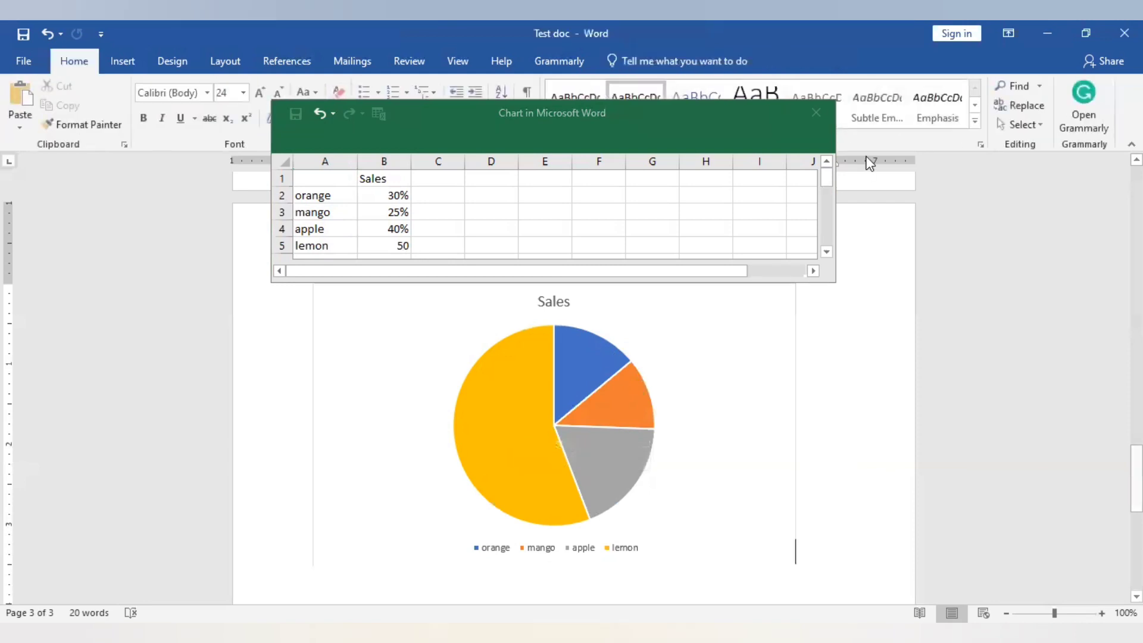
pyautogui.click(817, 113)
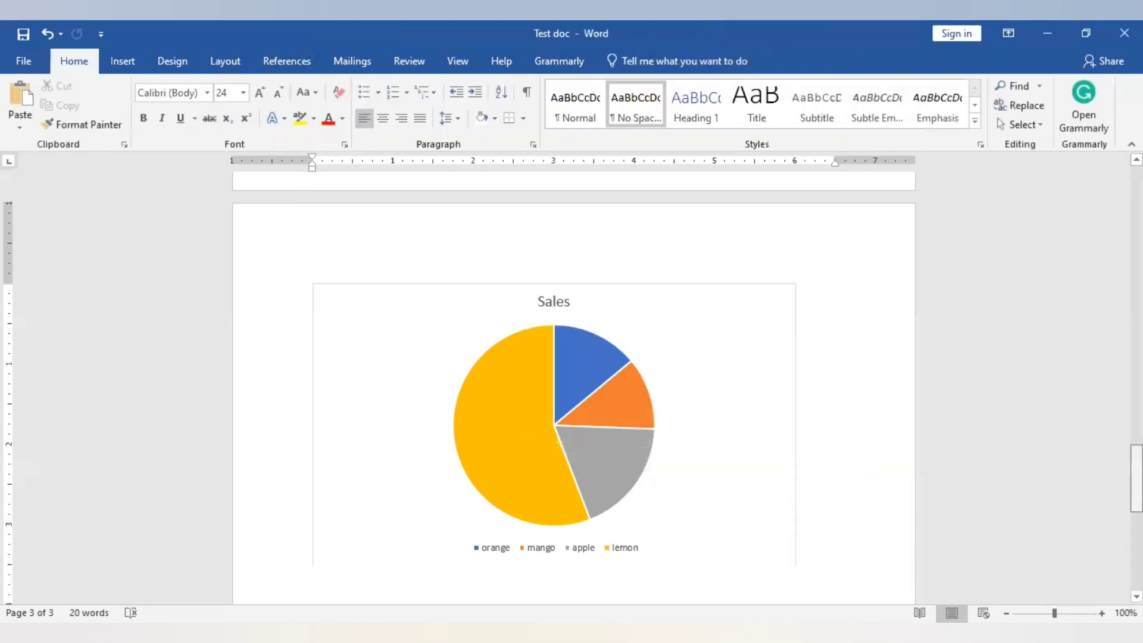
# - Apply the third chart style, with a grey gradient background and dark percentage labels, to the Sales pie chart
pyautogui.moveTo(1136, 478); pyautogui.dragTo(1136, 497)
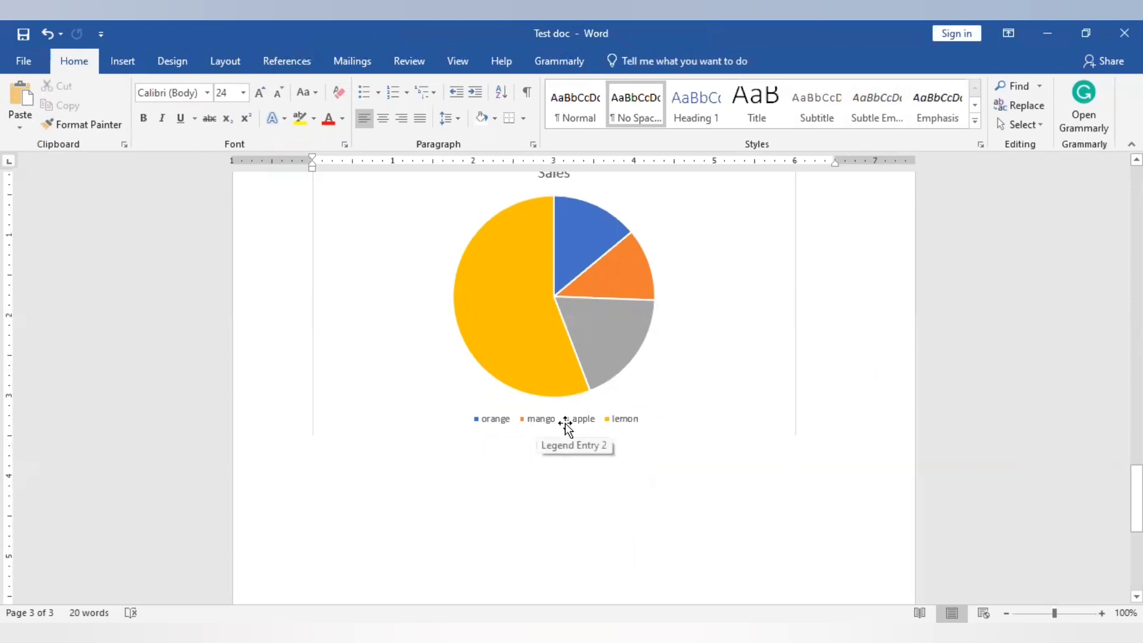
pyautogui.doubleClick(553, 313)
pyautogui.click(554, 314)
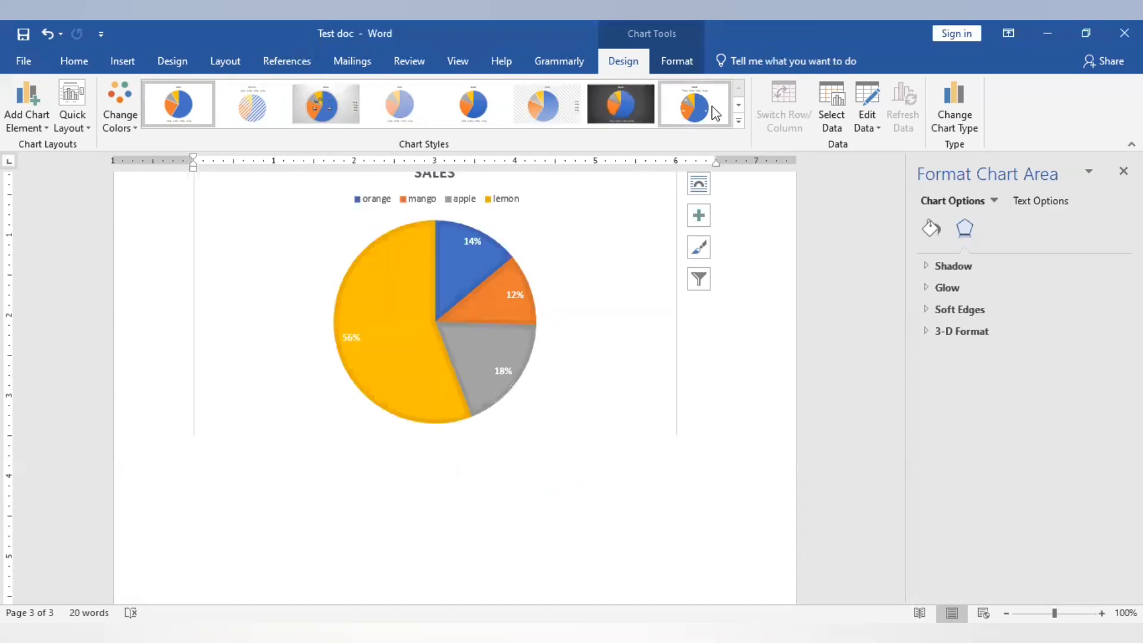
pyautogui.click(738, 122)
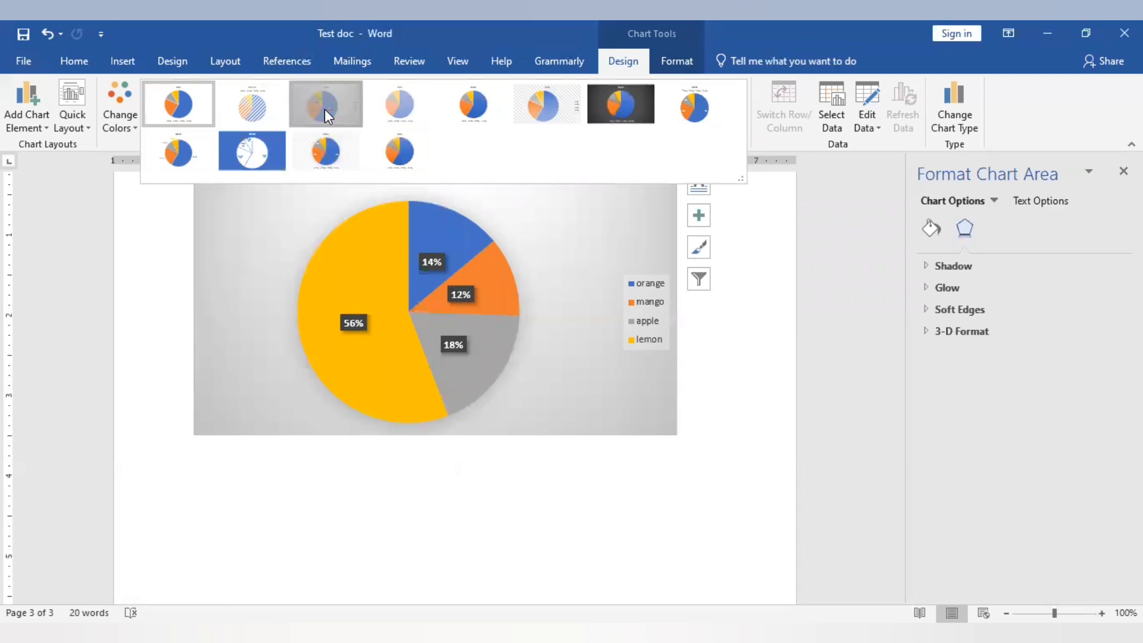
pyautogui.click(324, 109)
pyautogui.click(747, 380)
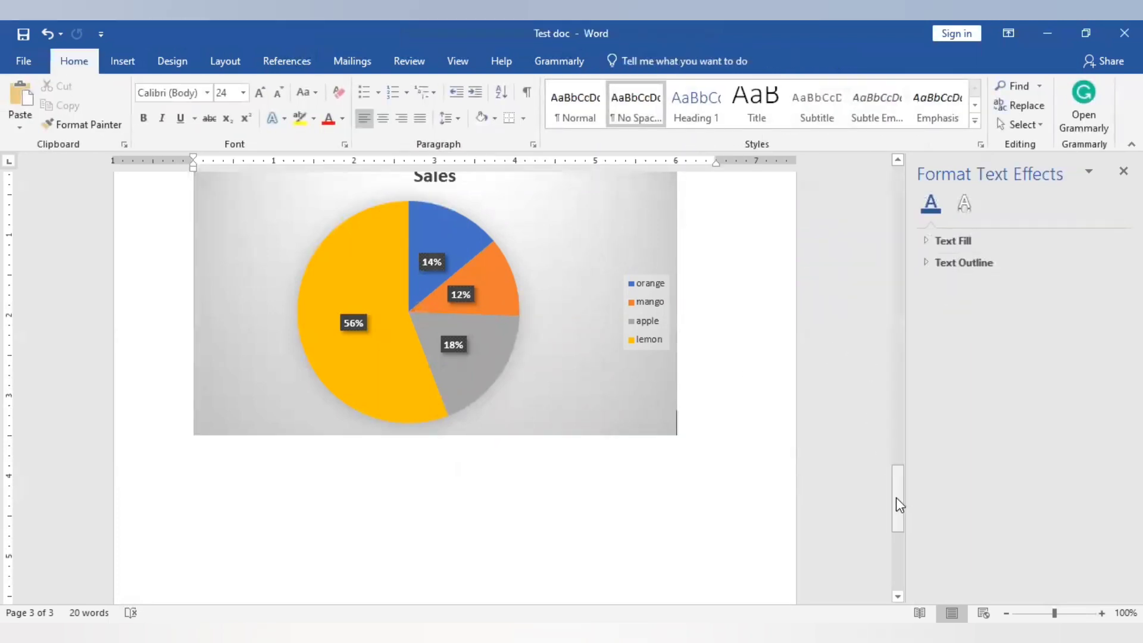
pyautogui.moveTo(895, 498); pyautogui.dragTo(870, 494)
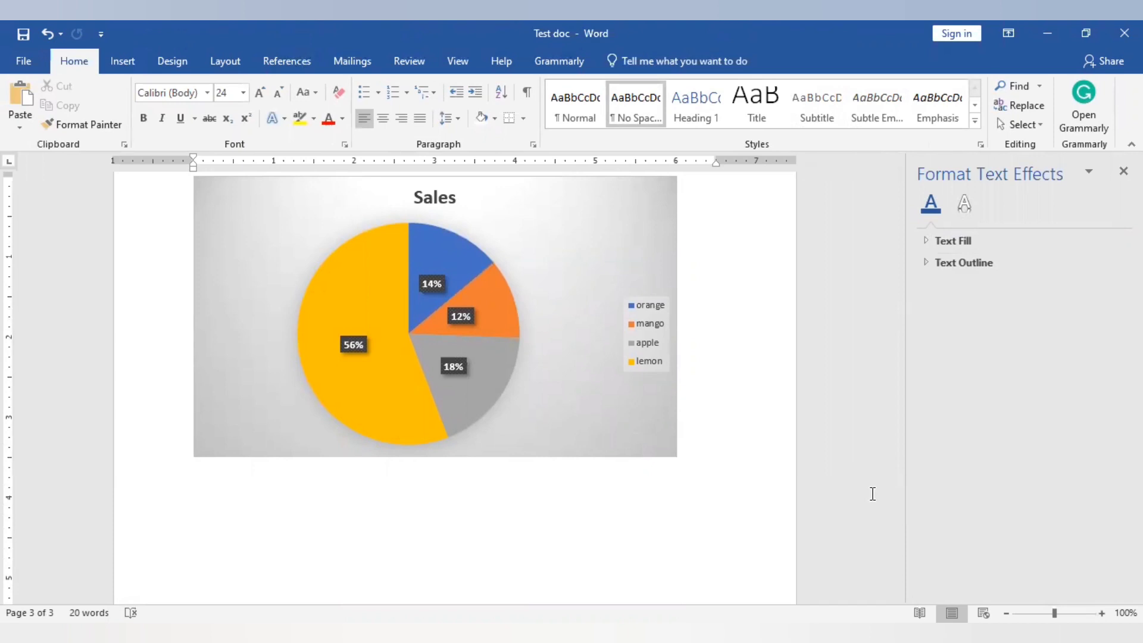
# - Insert the built-in Blank (Three Columns) header above the pie chart and undo its insertion
pyautogui.click(125, 61)
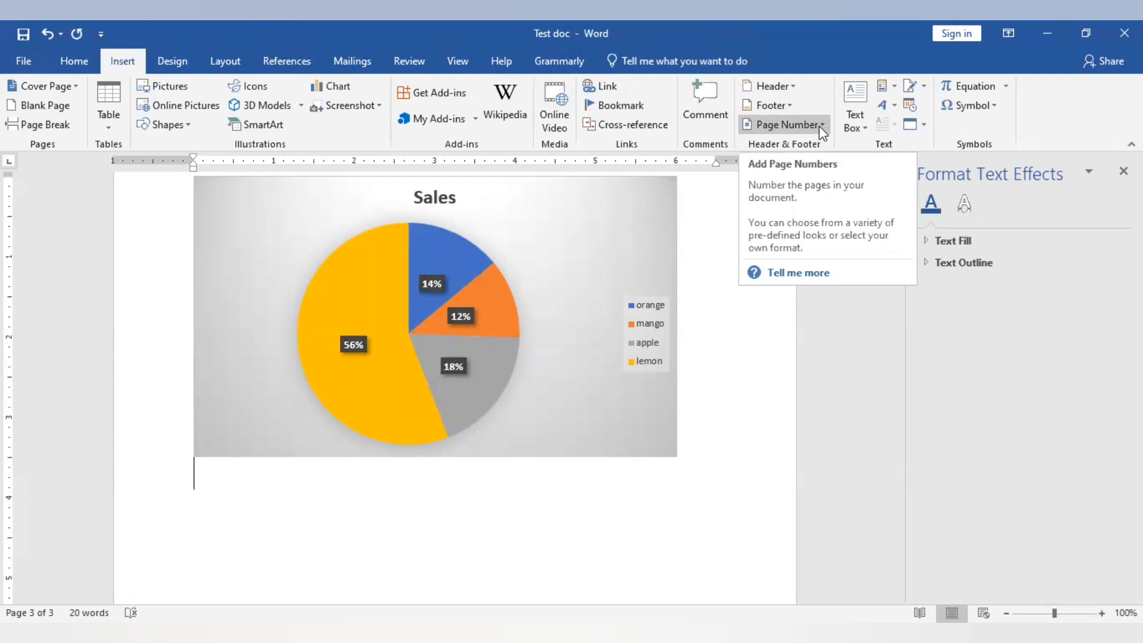
pyautogui.click(795, 84)
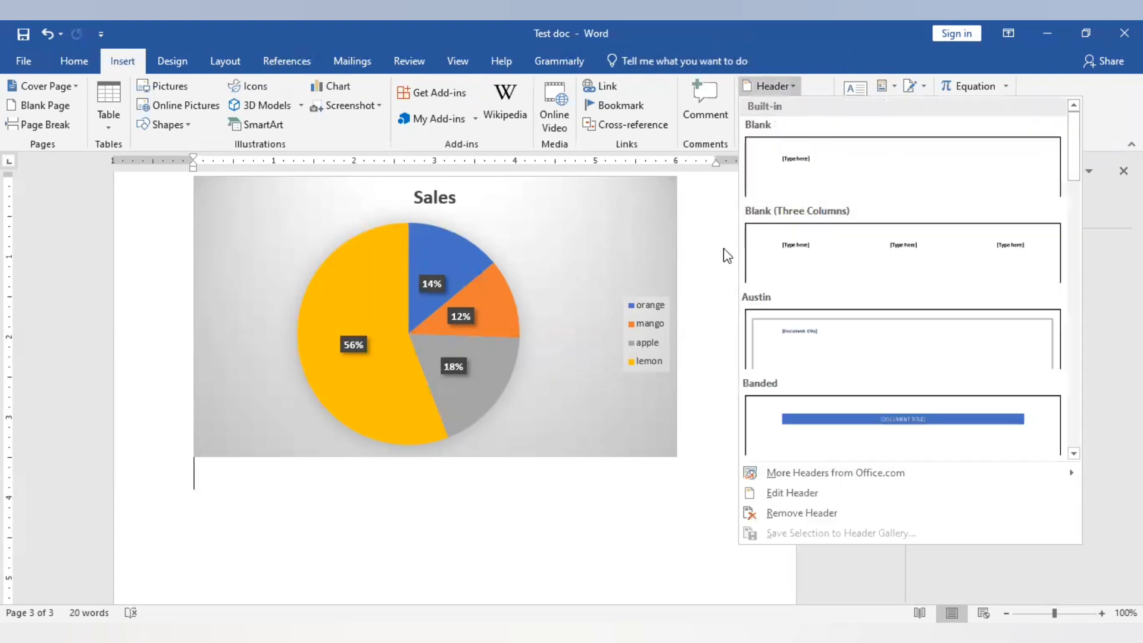
pyautogui.click(915, 268)
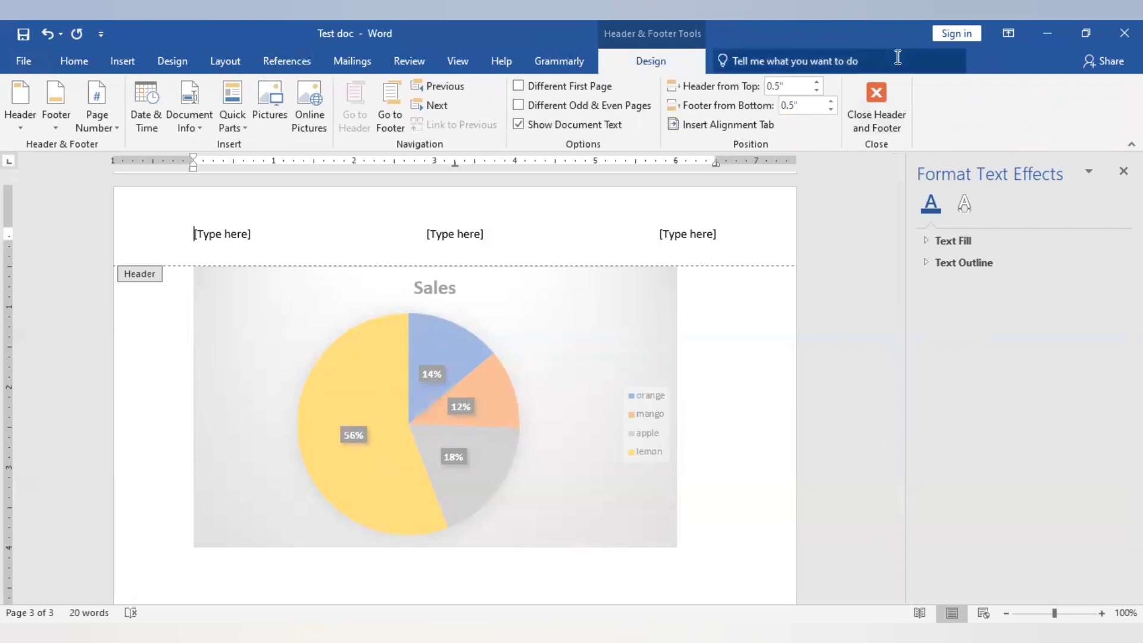
pyautogui.click(863, 102)
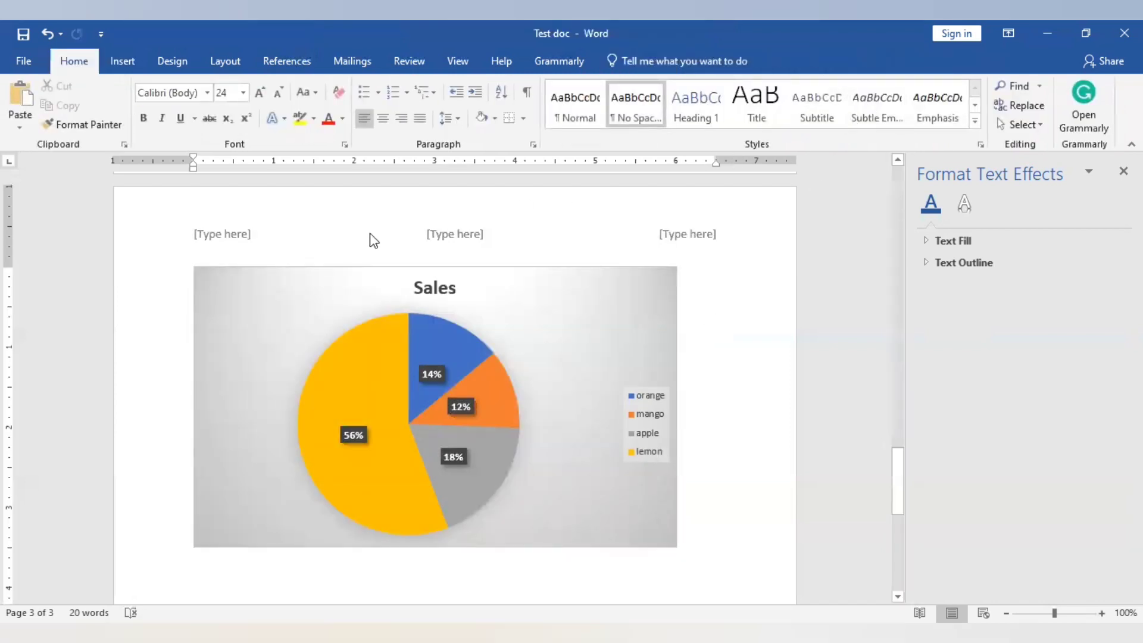
pyautogui.hotkey('ctrl', 'z')
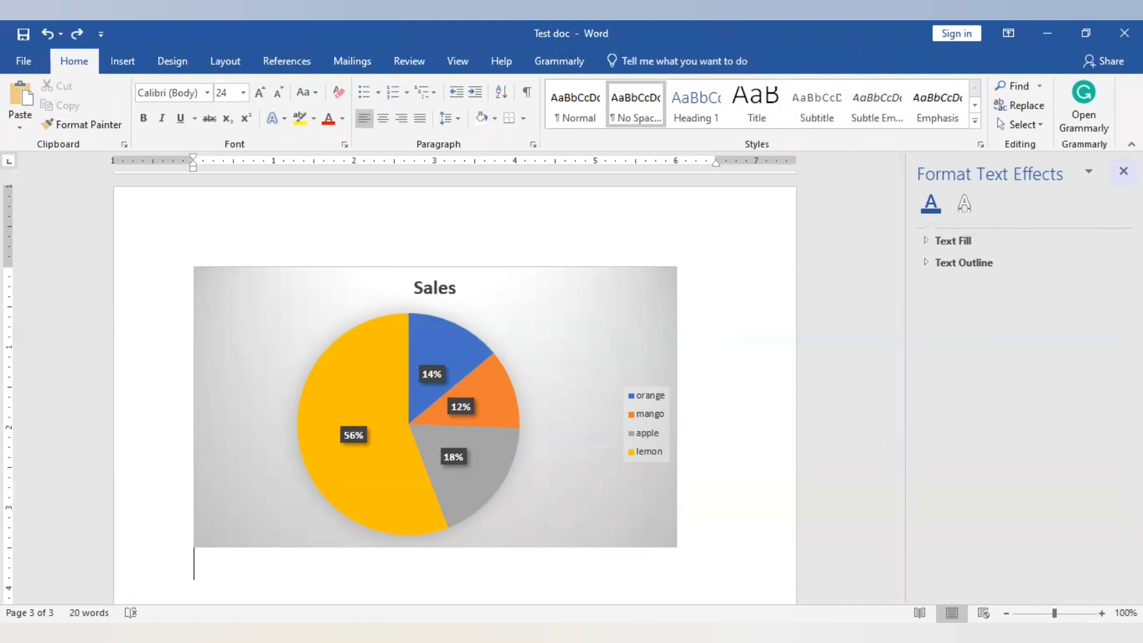
# - Close the Format Text Effects pane and view the available built-in text boxes and WordArt styles
pyautogui.click(1123, 171)
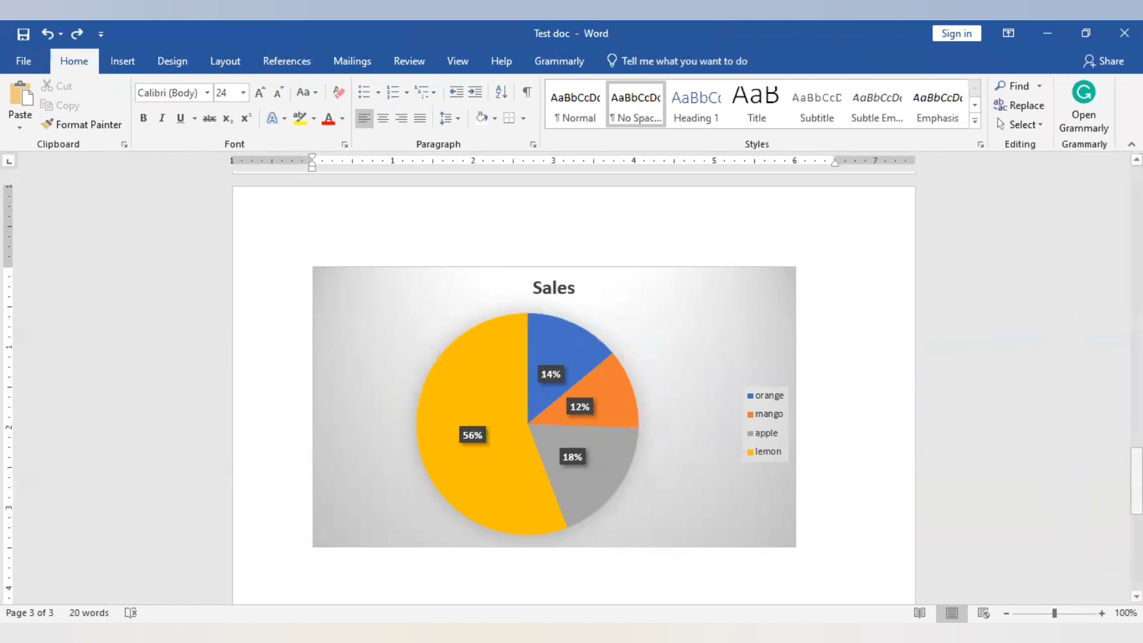
pyautogui.moveTo(1136, 479); pyautogui.dragTo(1137, 476)
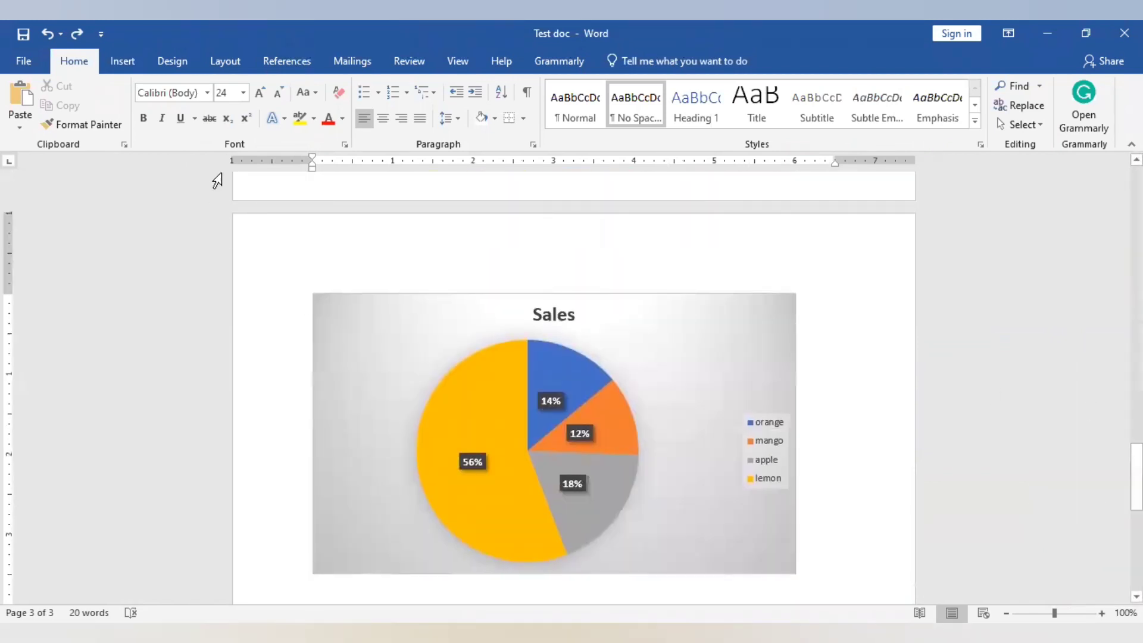
pyautogui.click(123, 62)
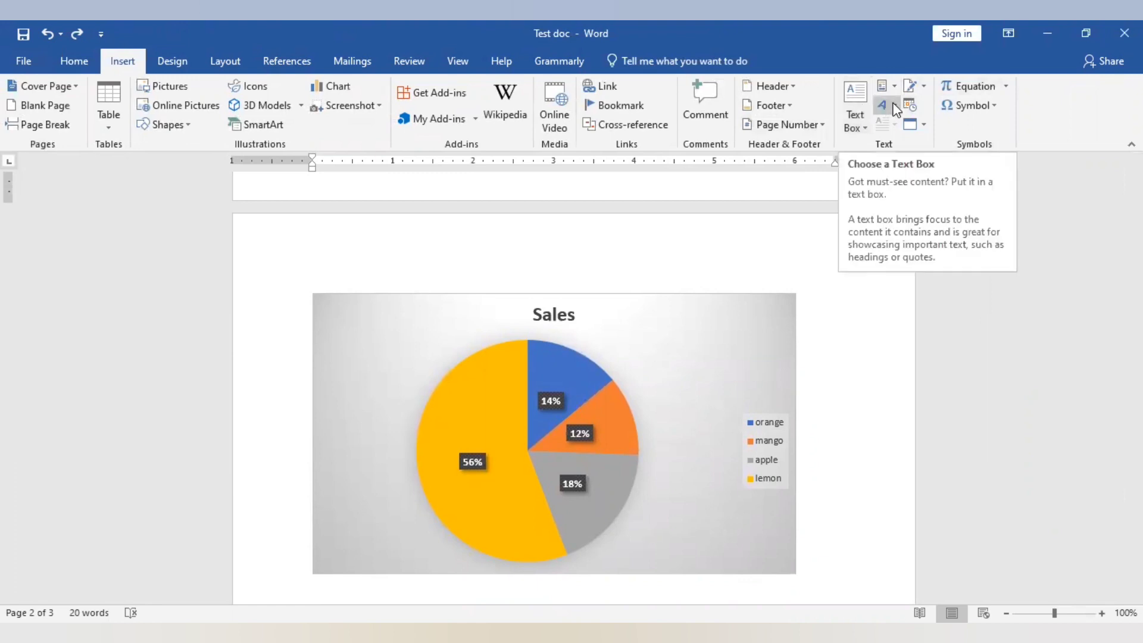
pyautogui.click(861, 124)
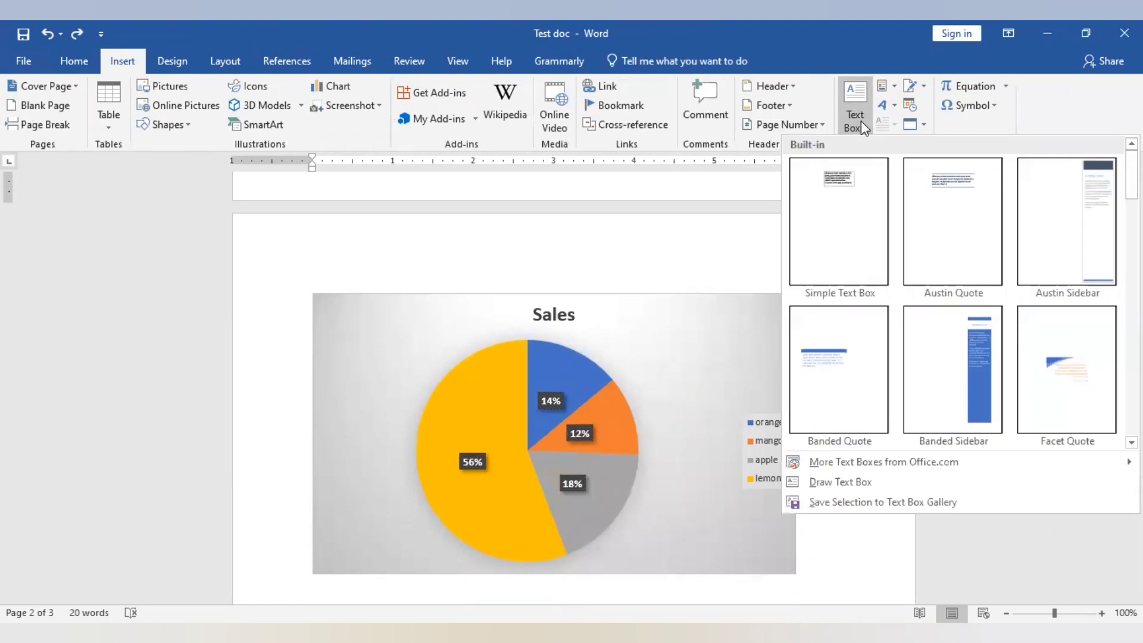
pyautogui.click(893, 106)
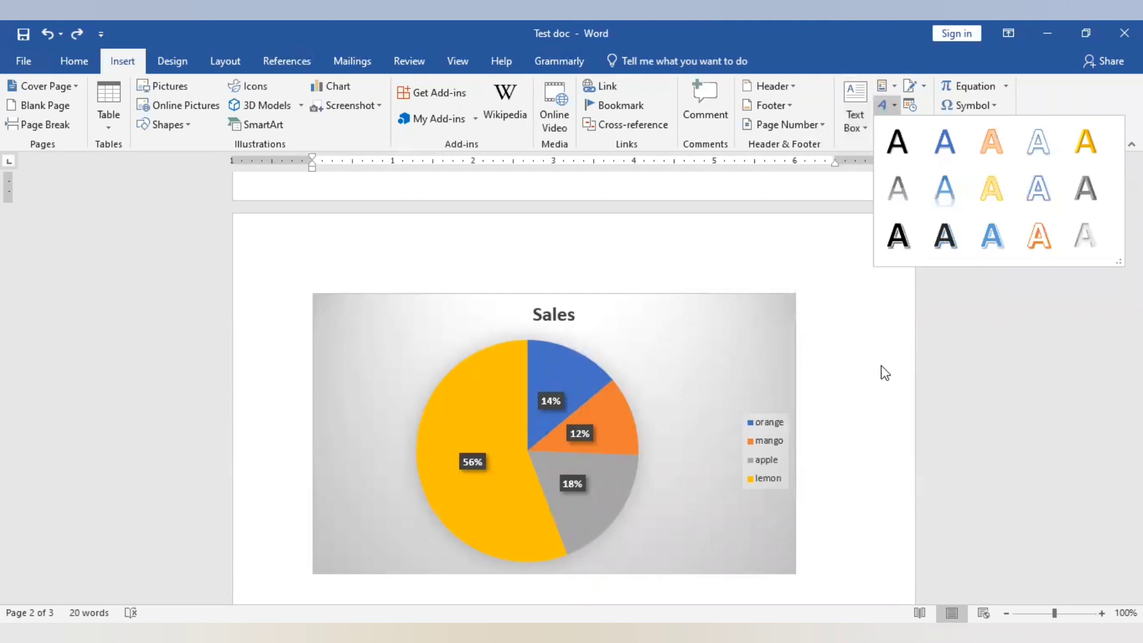
pyautogui.click(872, 387)
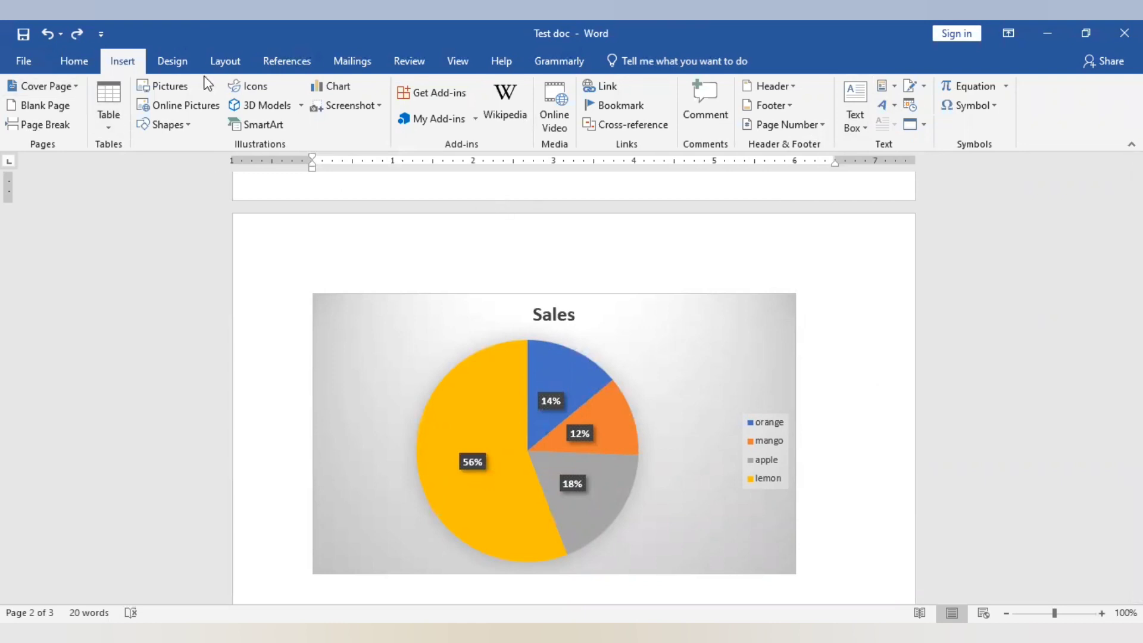
# - Apply the second to fifth document style sets in turn, ending with the fifth, which has an uppercase title and heading
pyautogui.click(179, 65)
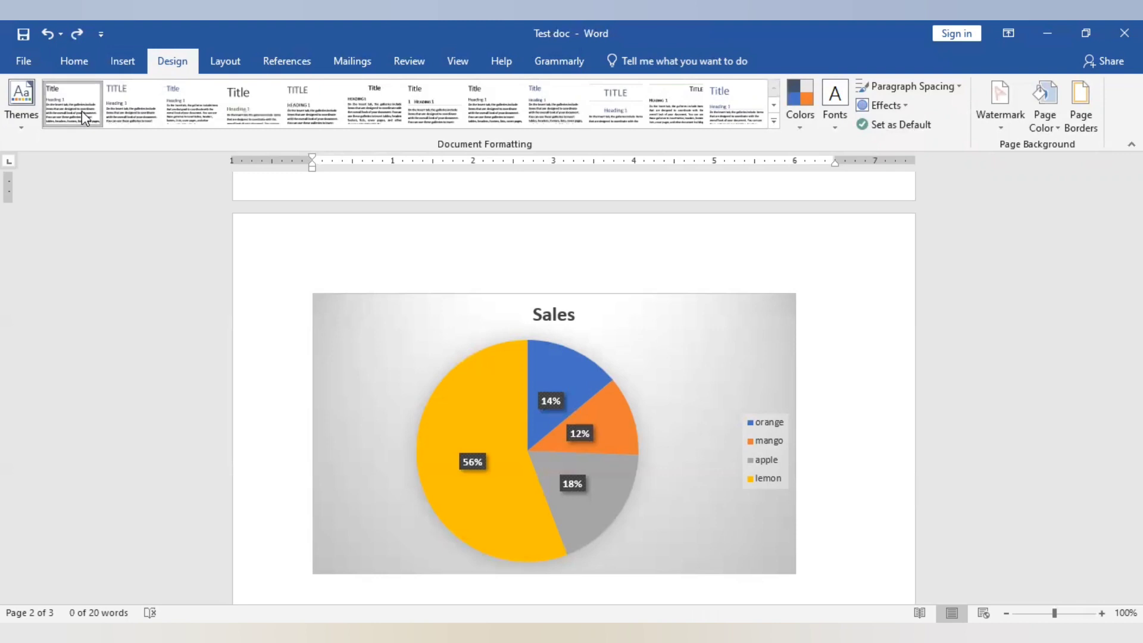
pyautogui.click(154, 99)
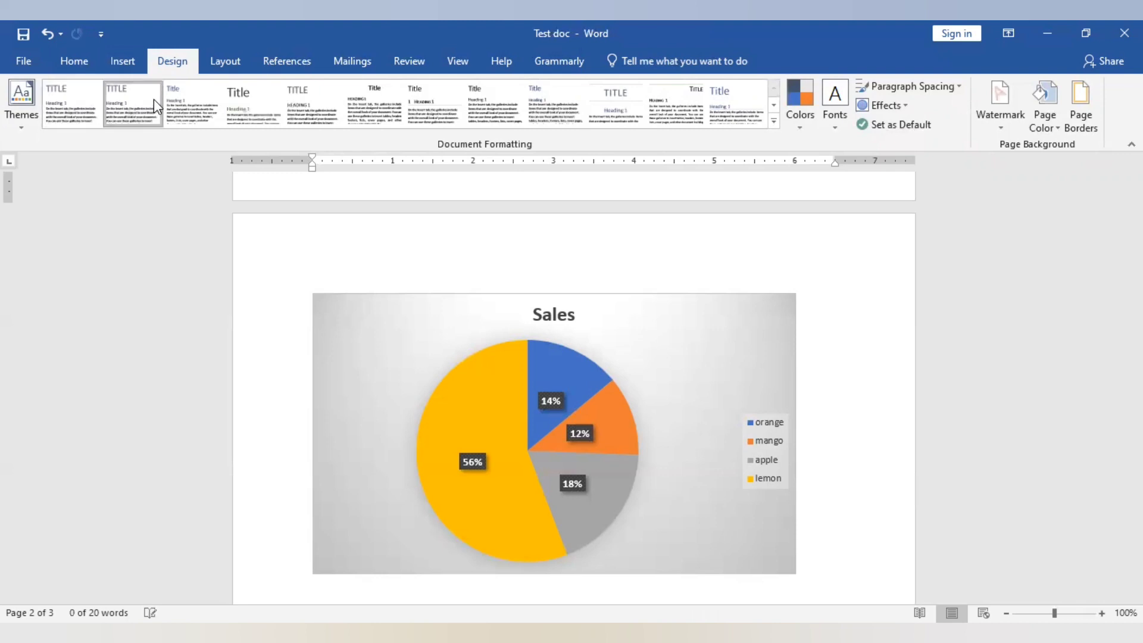
pyautogui.click(201, 94)
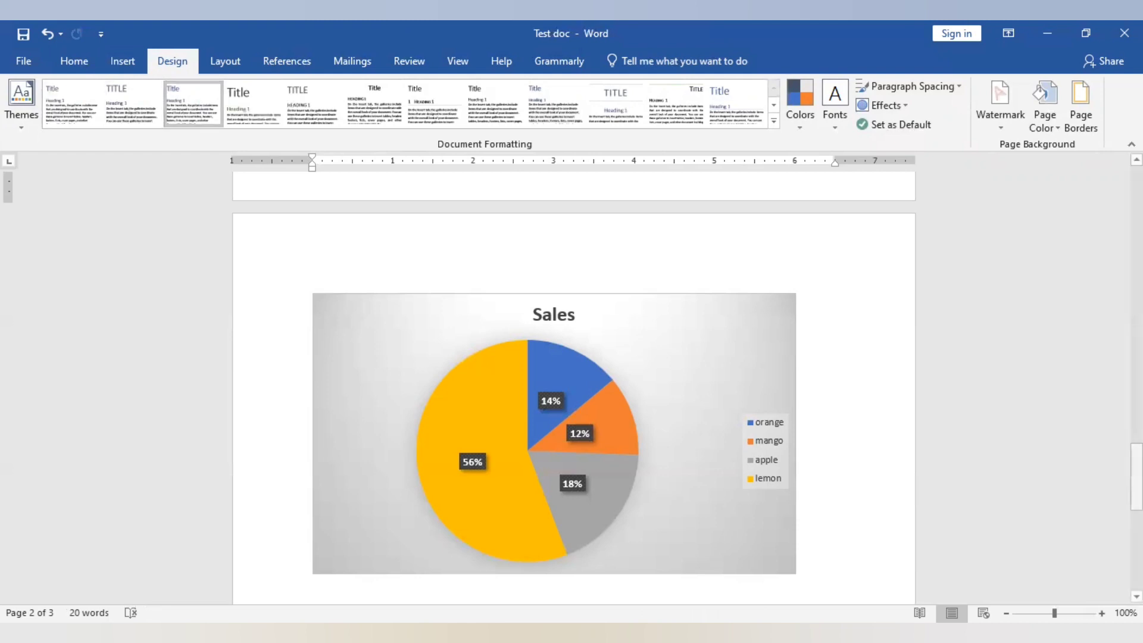
pyautogui.moveTo(1136, 480); pyautogui.dragTo(1137, 362)
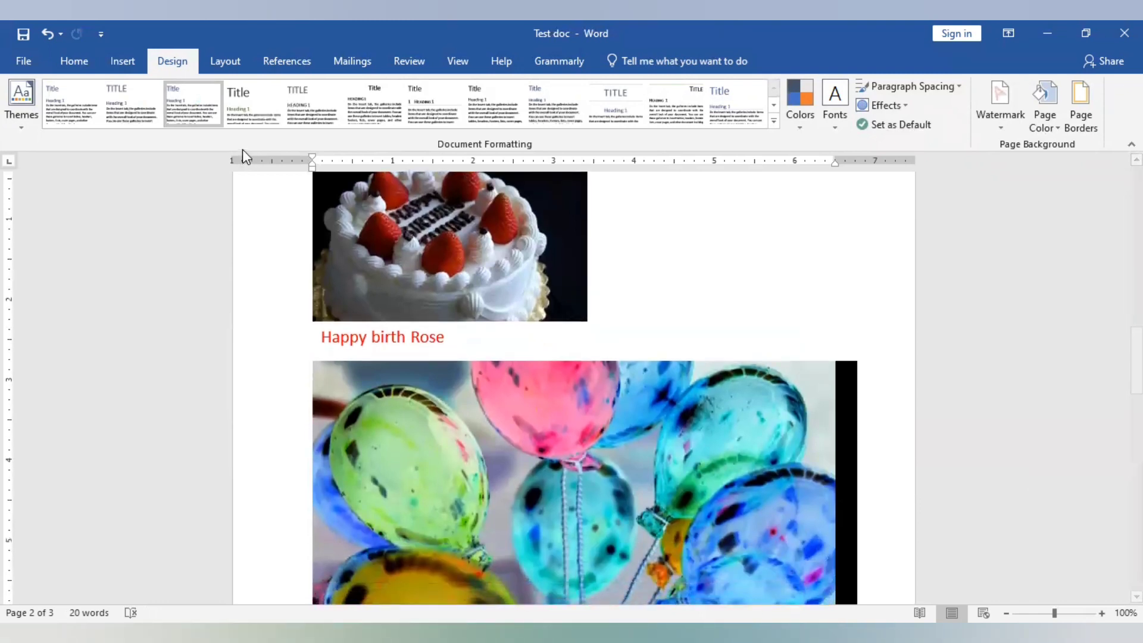
pyautogui.click(244, 87)
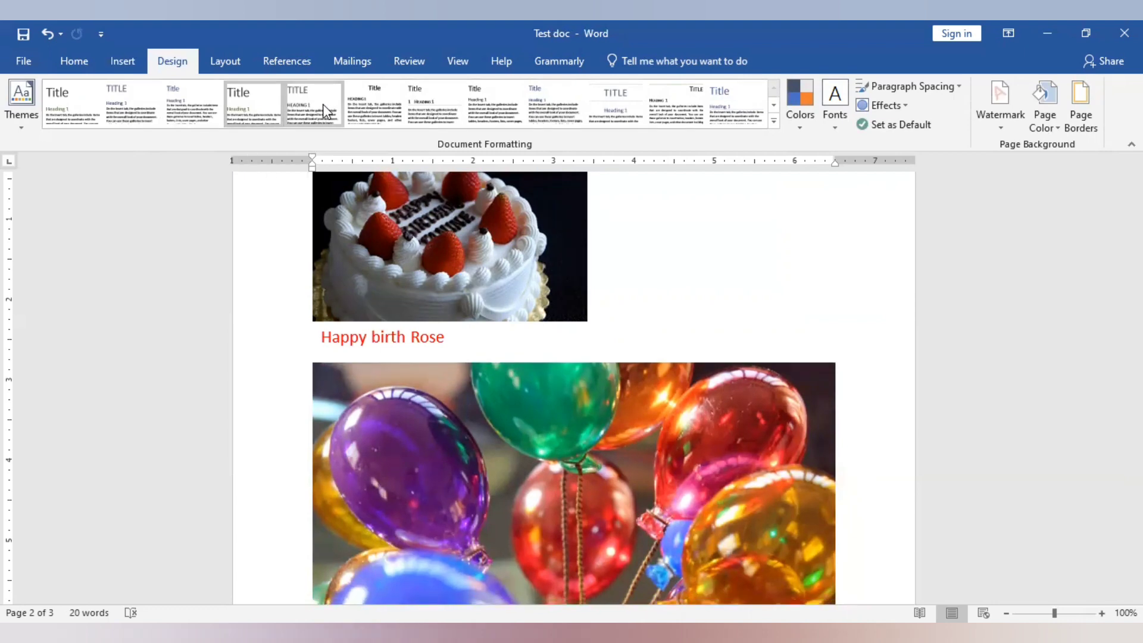
pyautogui.click(326, 110)
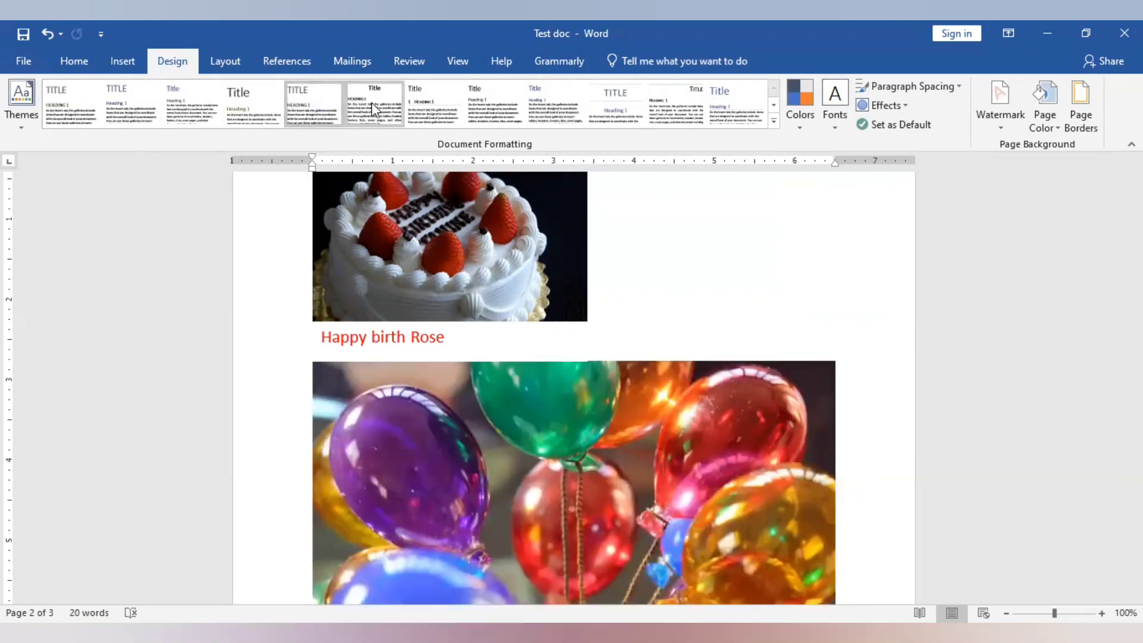
# - Apply the sixth, seventh and ninth document style sets in turn, ending with the third
pyautogui.click(372, 103)
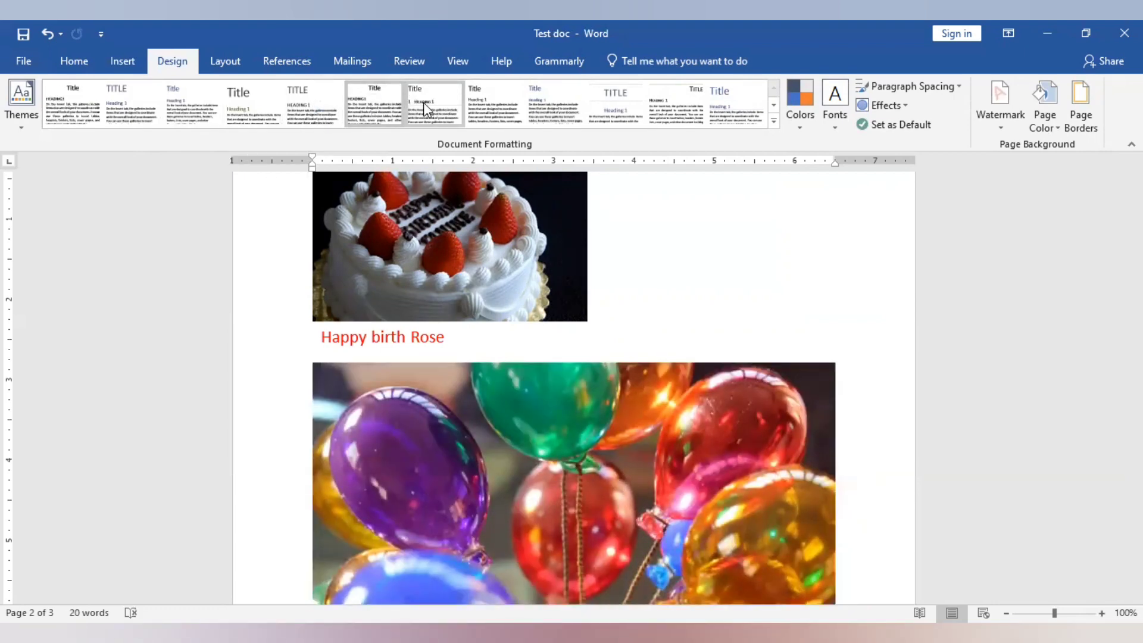
pyautogui.click(423, 102)
pyautogui.click(534, 109)
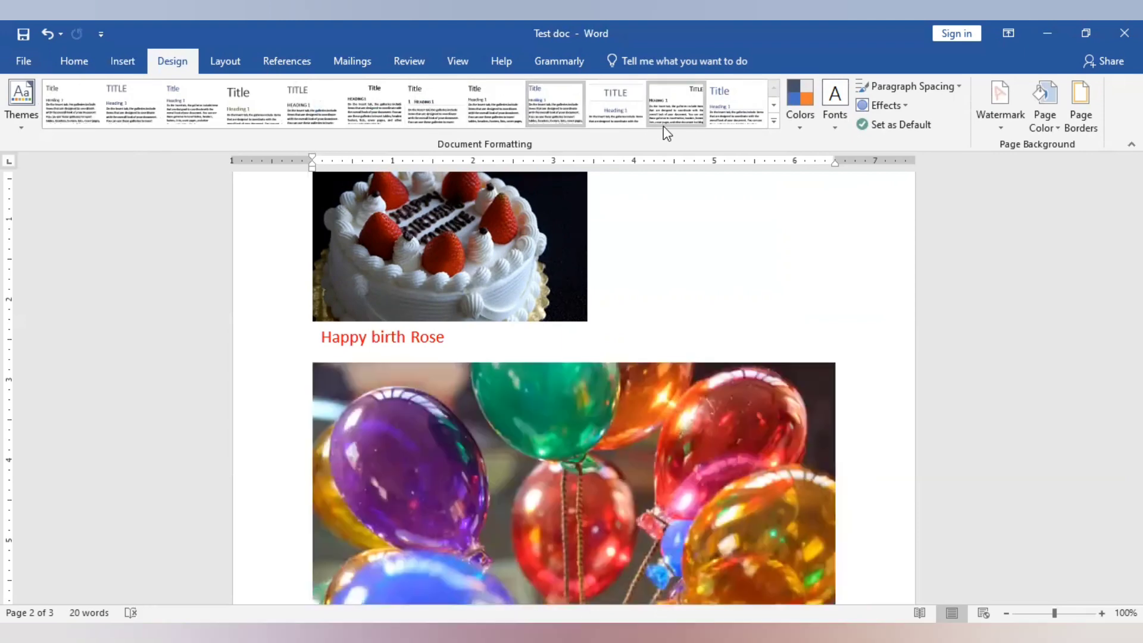
pyautogui.click(205, 87)
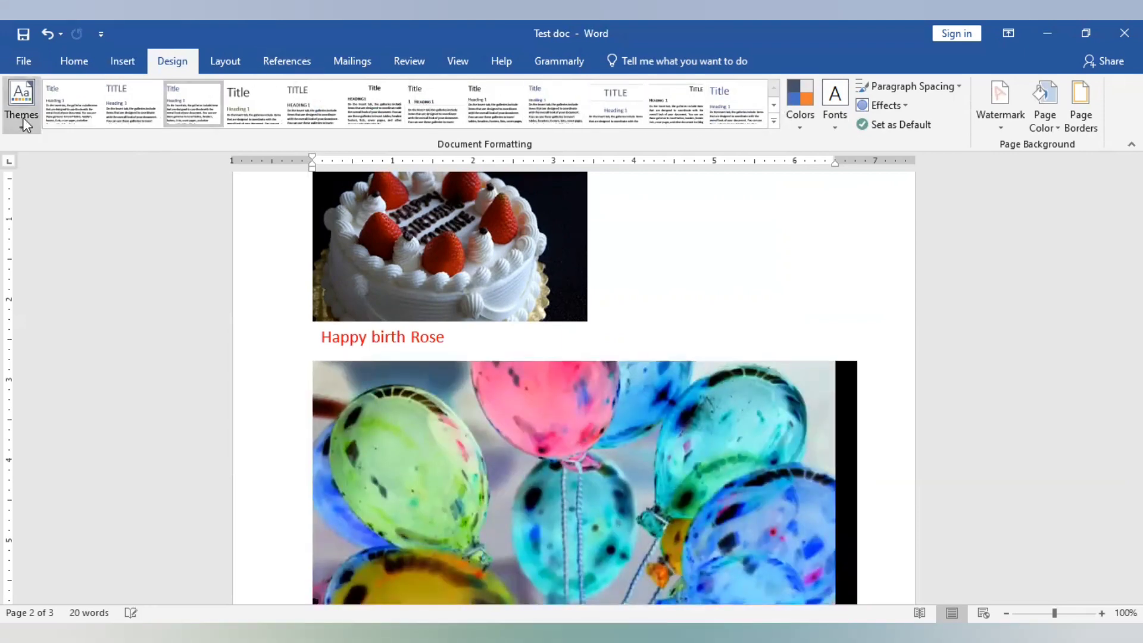
# - Apply the Ion theme to the document, and replace it with the Retrospect theme
pyautogui.click(21, 100)
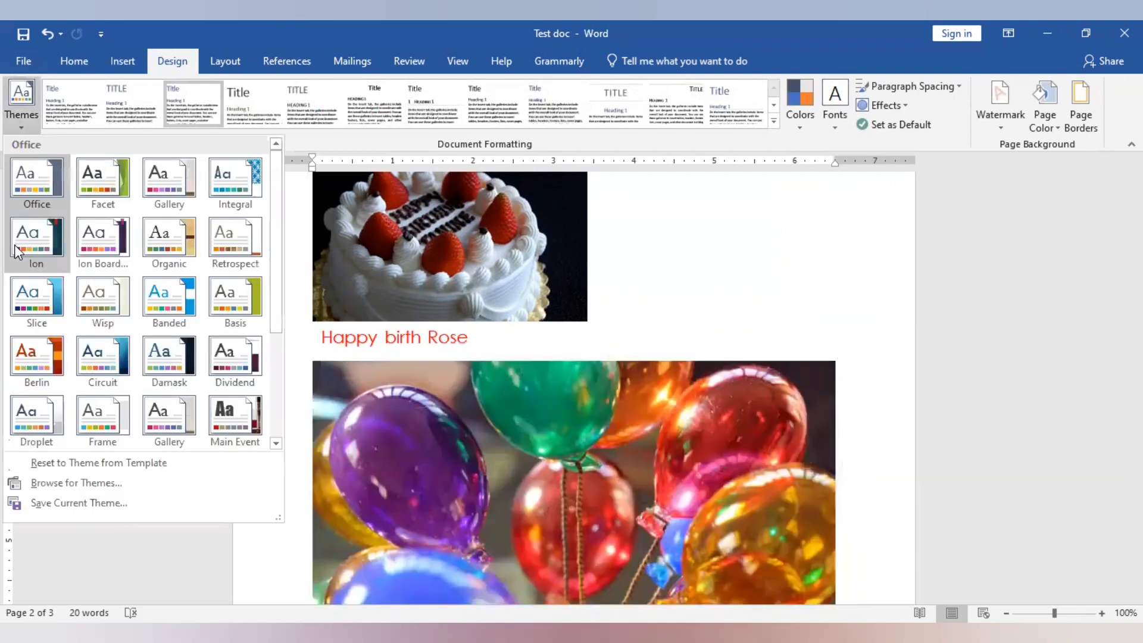
pyautogui.click(14, 245)
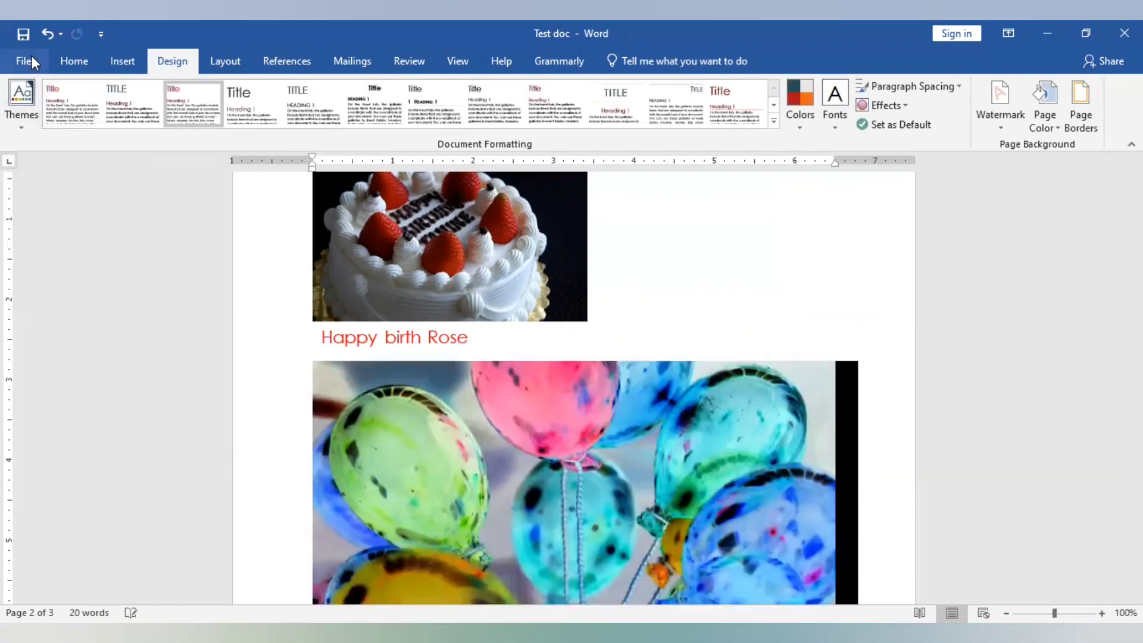
pyautogui.click(23, 102)
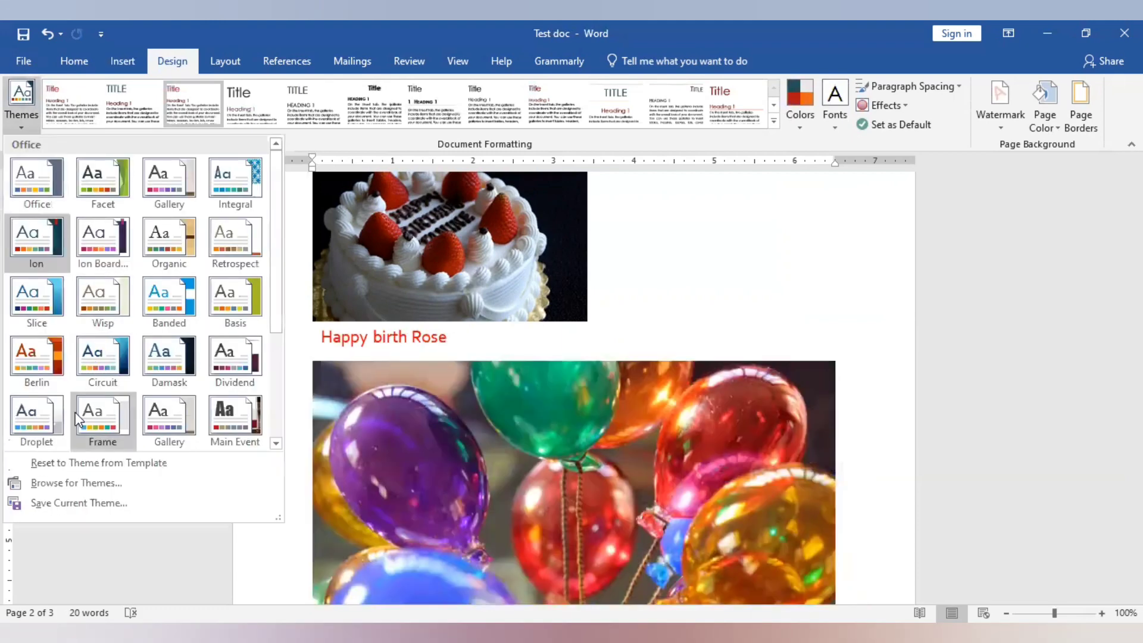
pyautogui.click(241, 243)
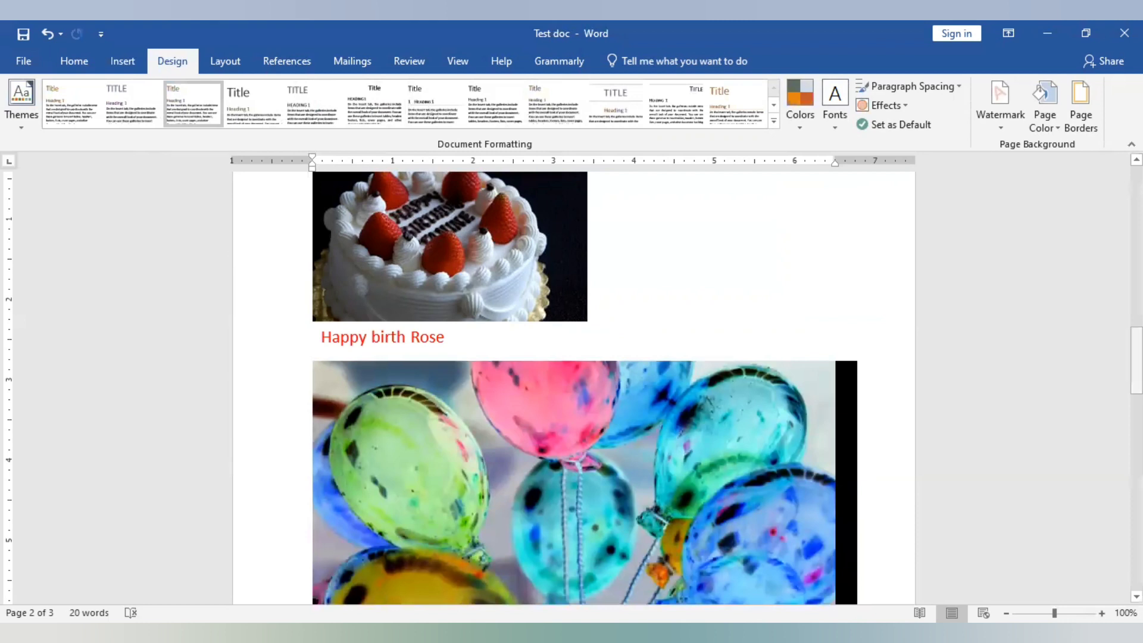
# - Select the whole document and apply the CONFIDENTIAL 1 watermark to its pages
pyautogui.moveTo(1137, 360); pyautogui.dragTo(1137, 199)
pyautogui.hotkey('ctrl', 'a')
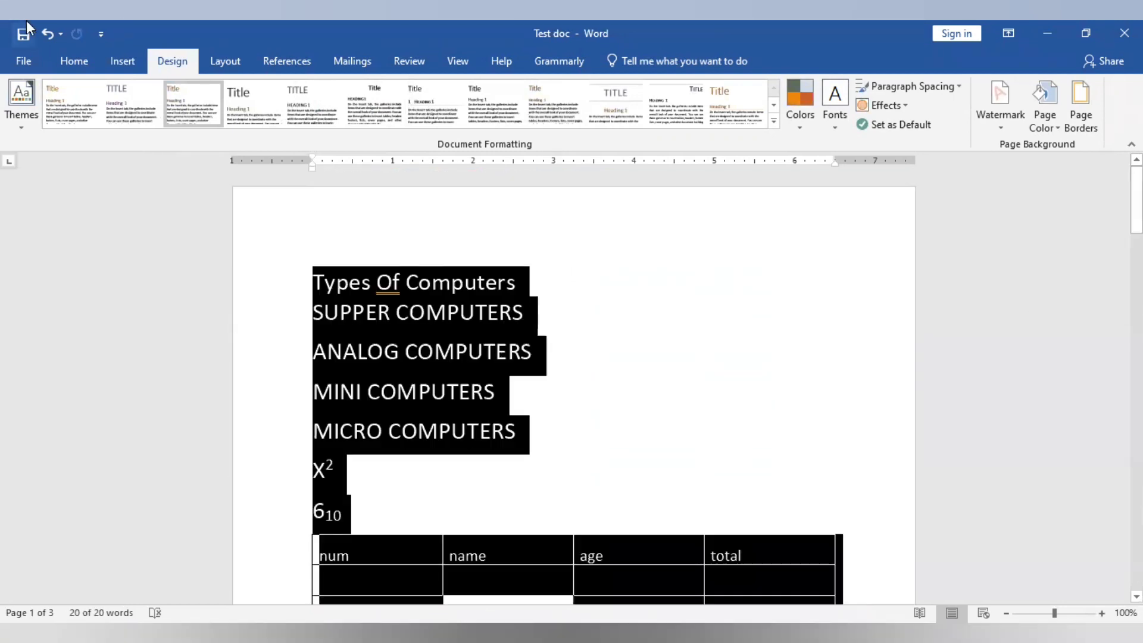
pyautogui.click(24, 61)
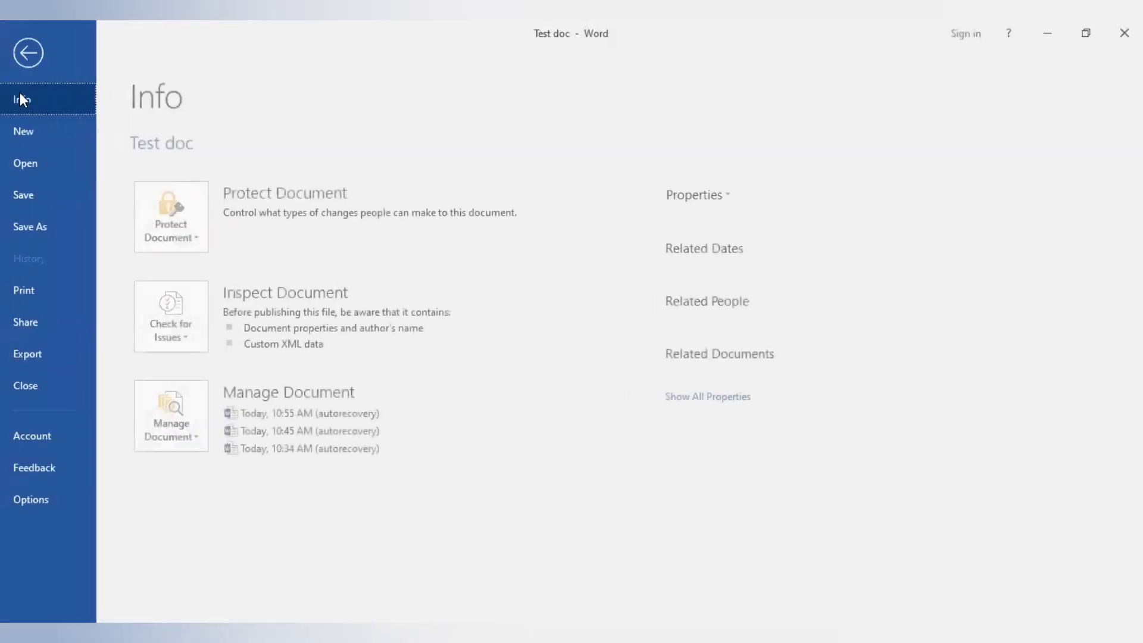
pyautogui.click(41, 52)
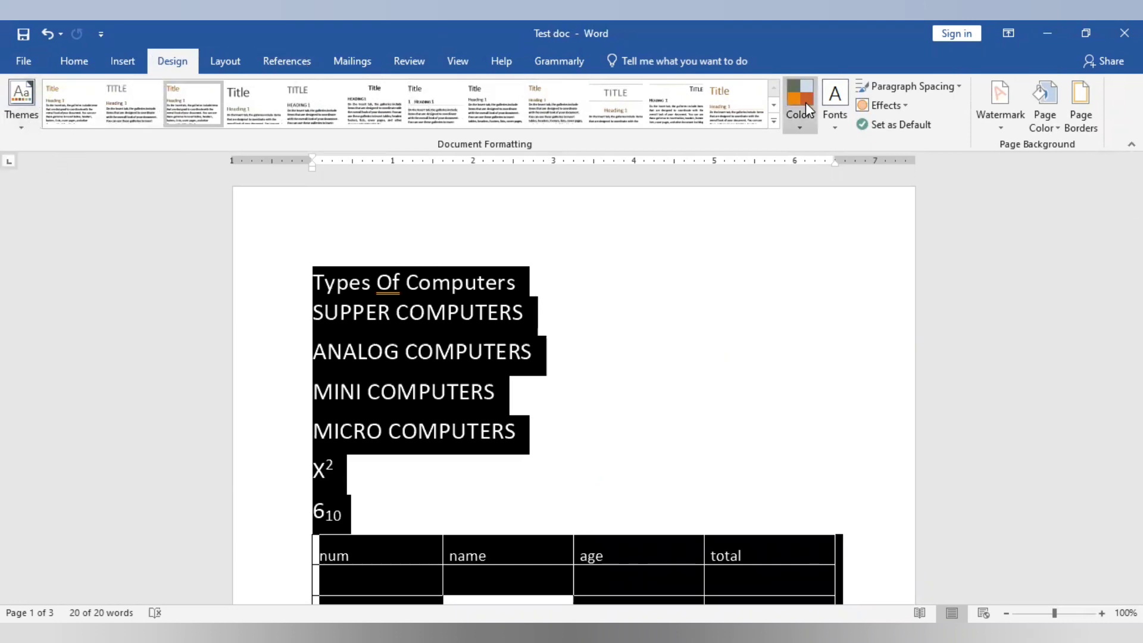
pyautogui.click(1010, 127)
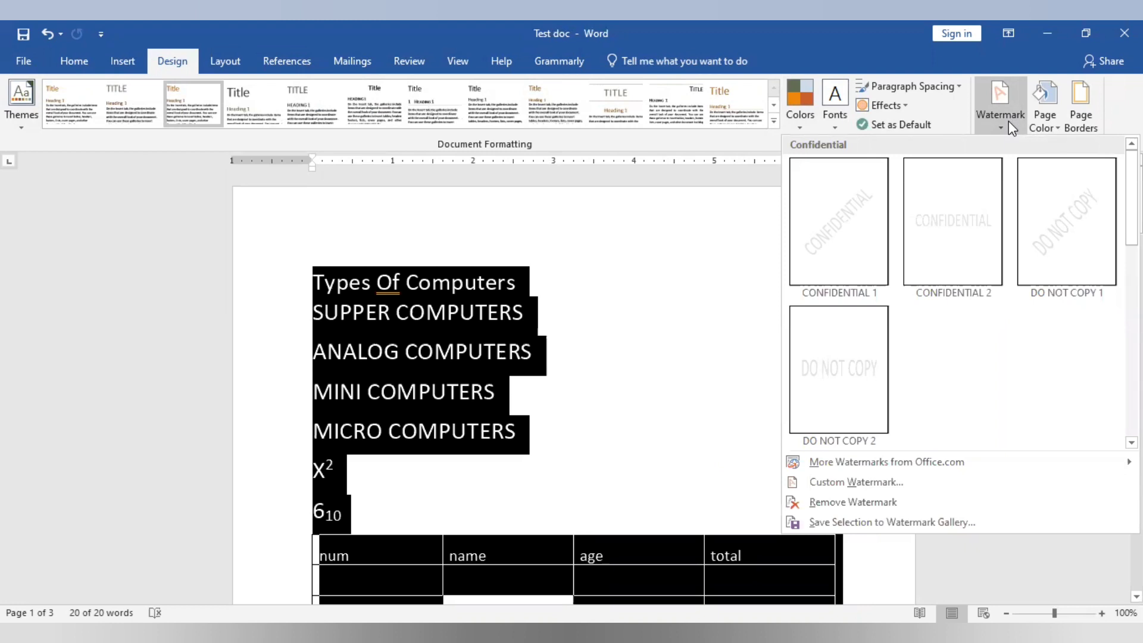
pyautogui.click(722, 290)
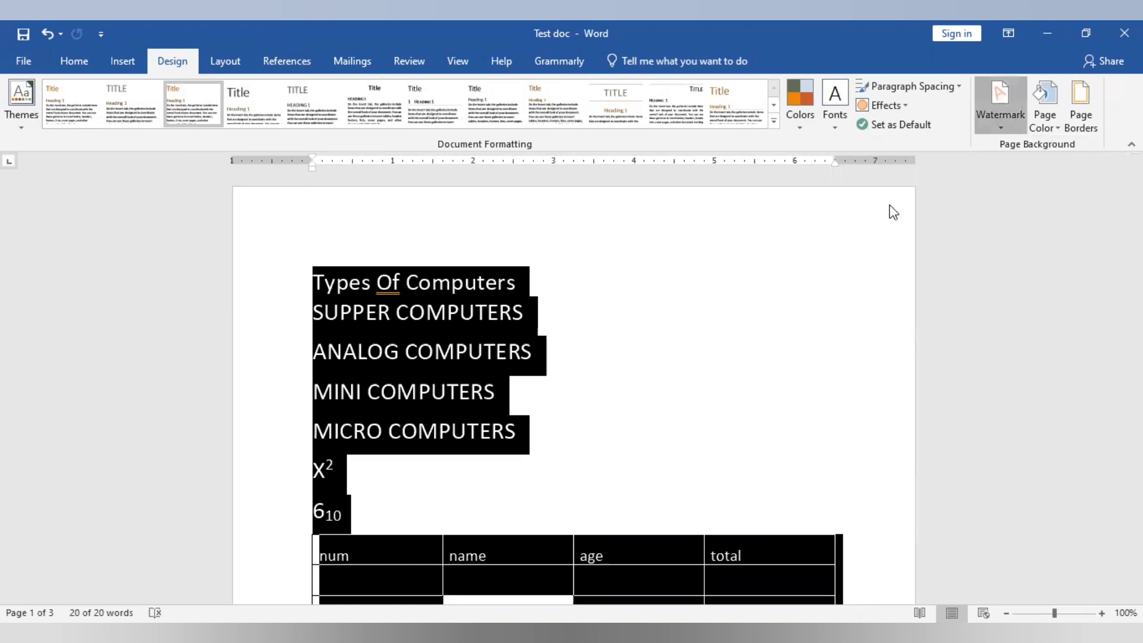
pyautogui.click(841, 220)
pyautogui.click(653, 334)
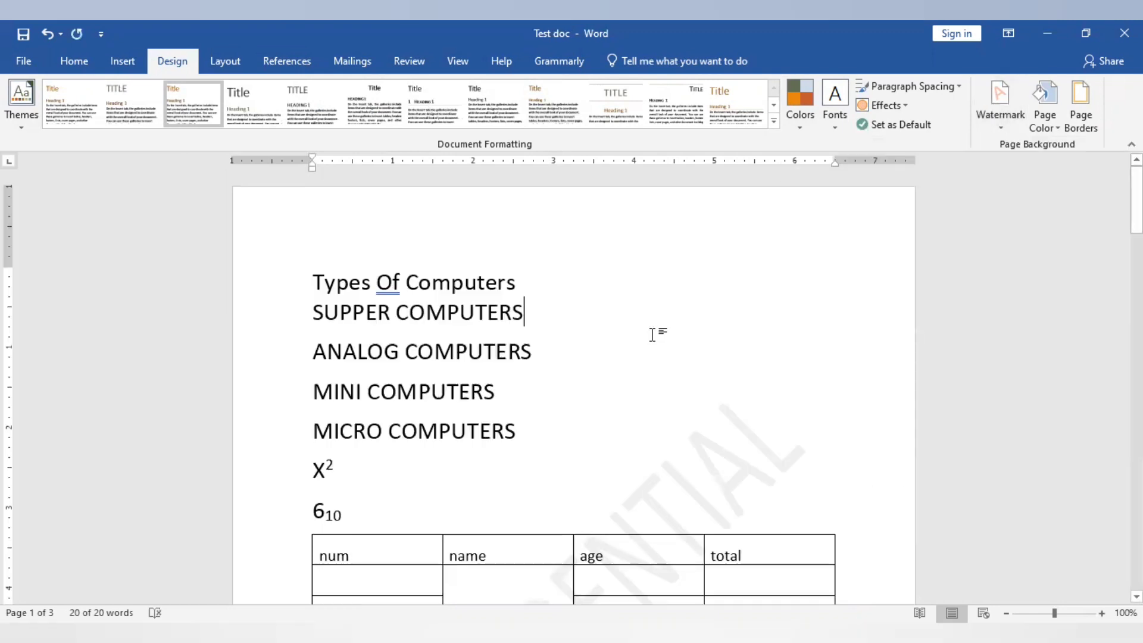
pyautogui.click(731, 464)
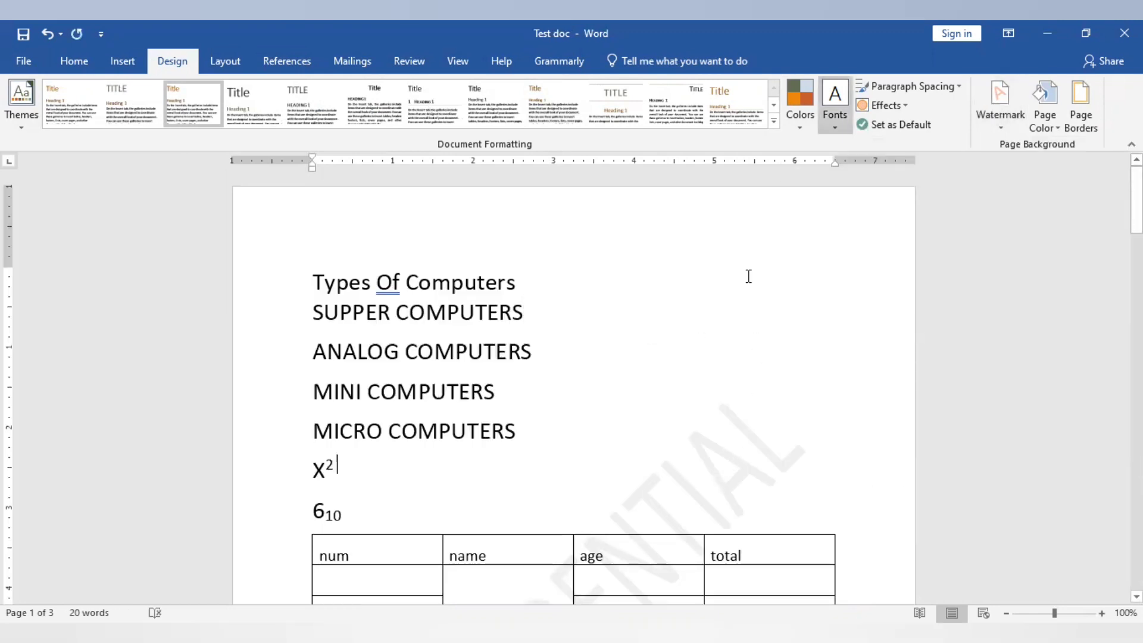
# - Set up a custom text watermark with its text replaced by "This is my orignal work"
pyautogui.click(999, 116)
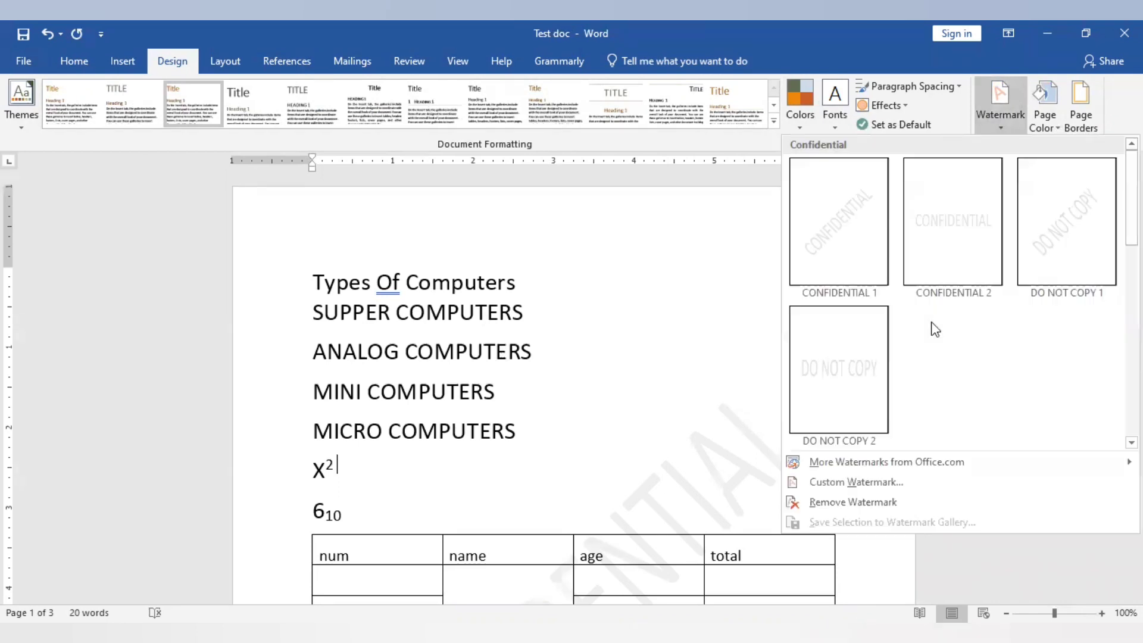
pyautogui.click(871, 481)
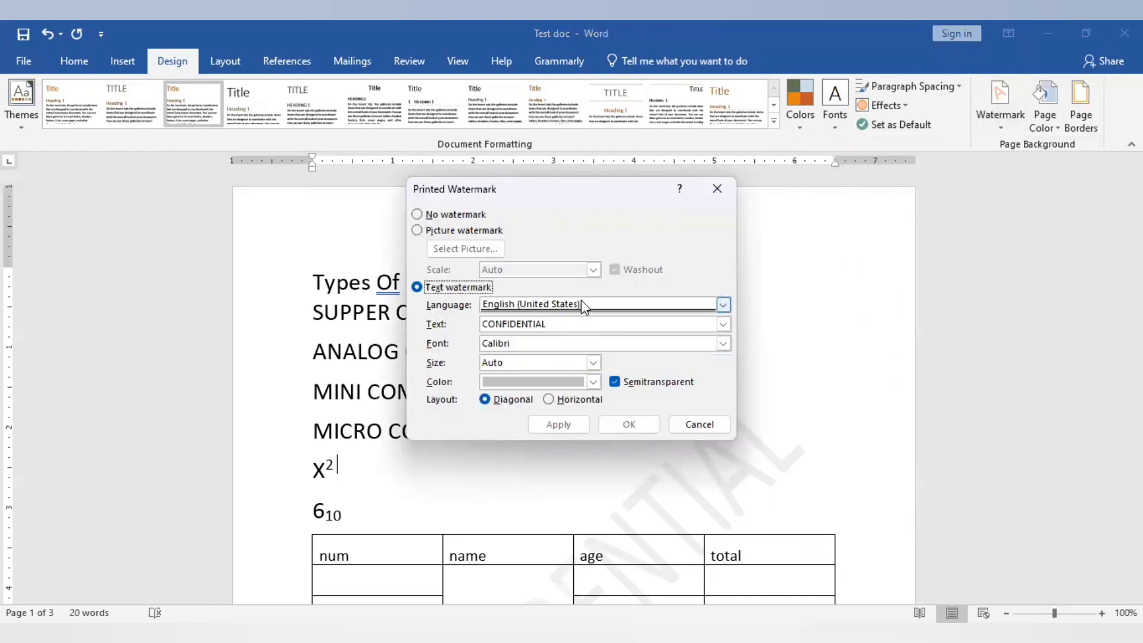
pyautogui.click(575, 324)
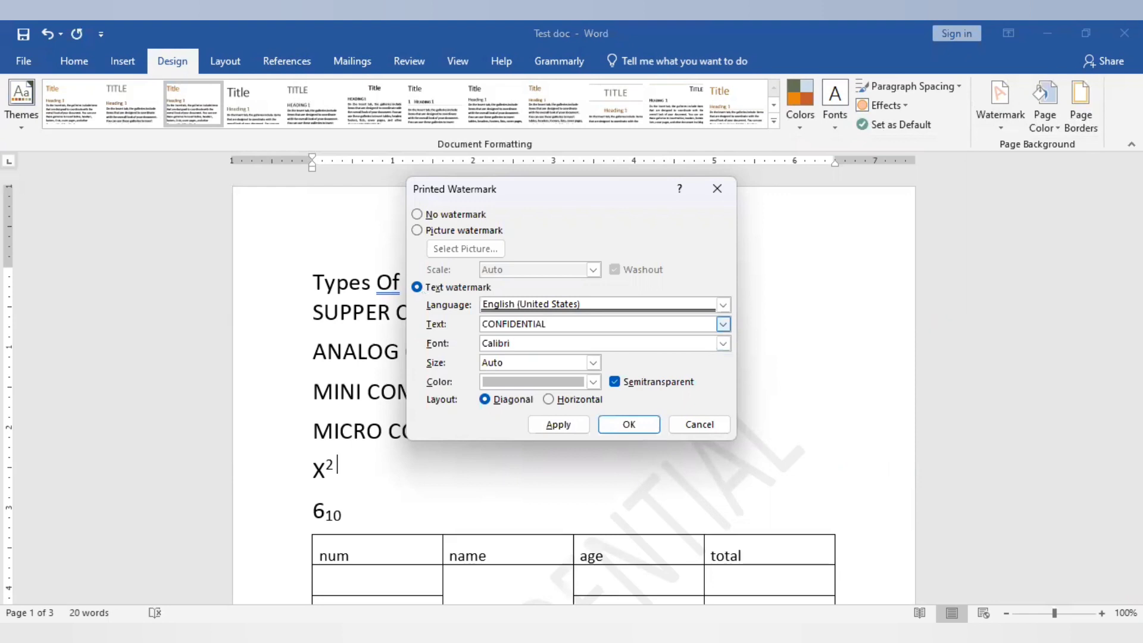
pyautogui.click(485, 324)
pyautogui.write('This i')
pyautogui.write('s my ')
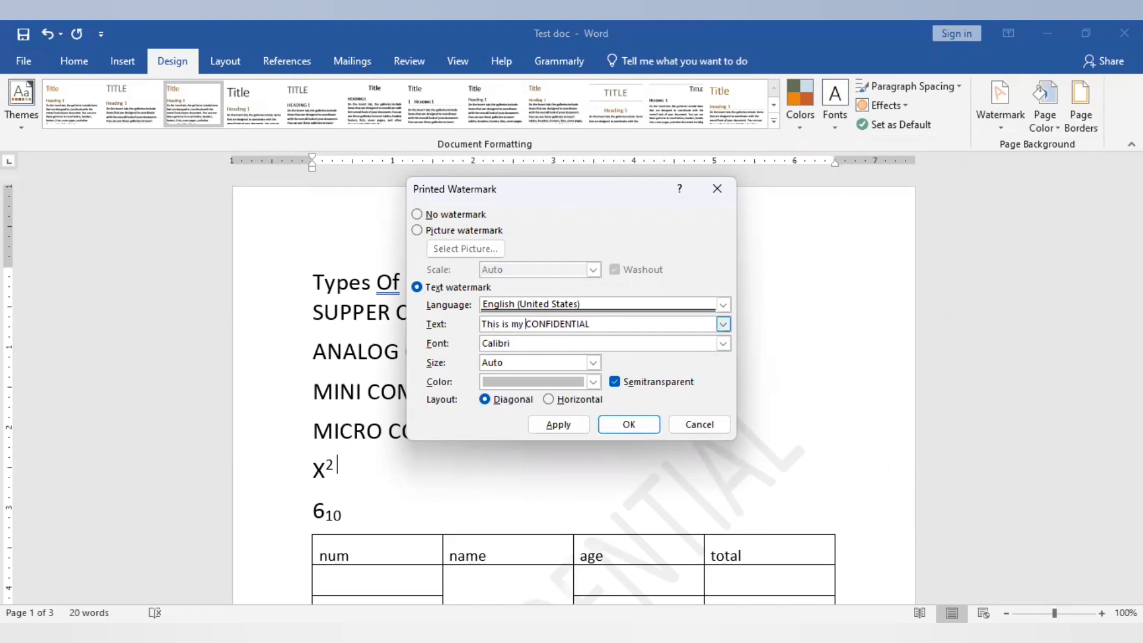
pyautogui.write('orignal work')
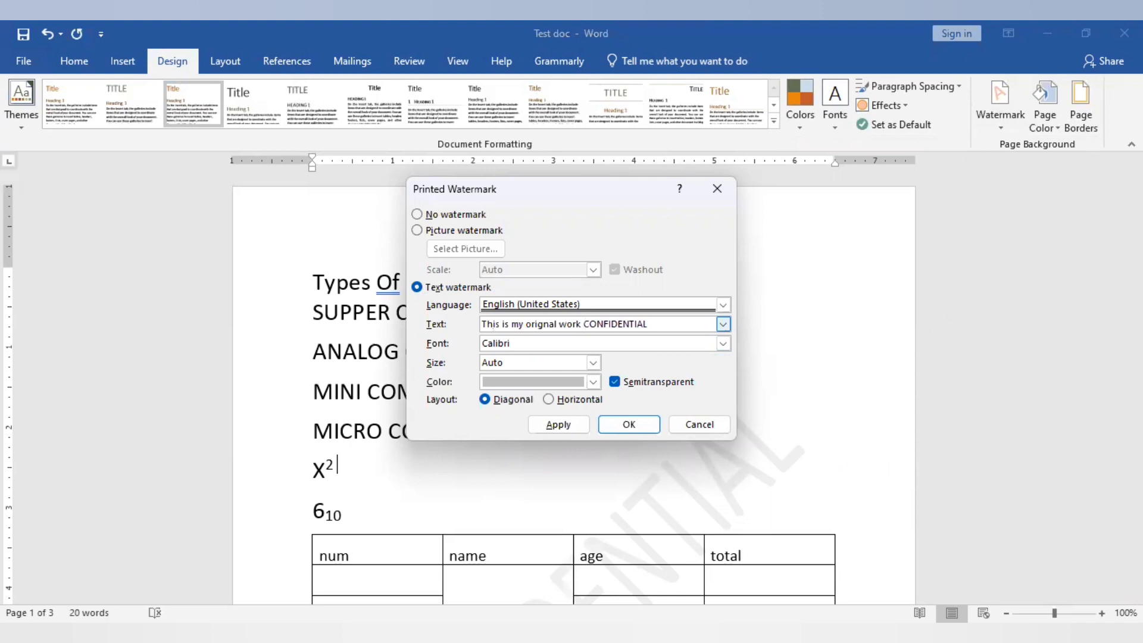
pyautogui.moveTo(675, 323); pyautogui.dragTo(584, 324)
pyautogui.press('BackSpace')
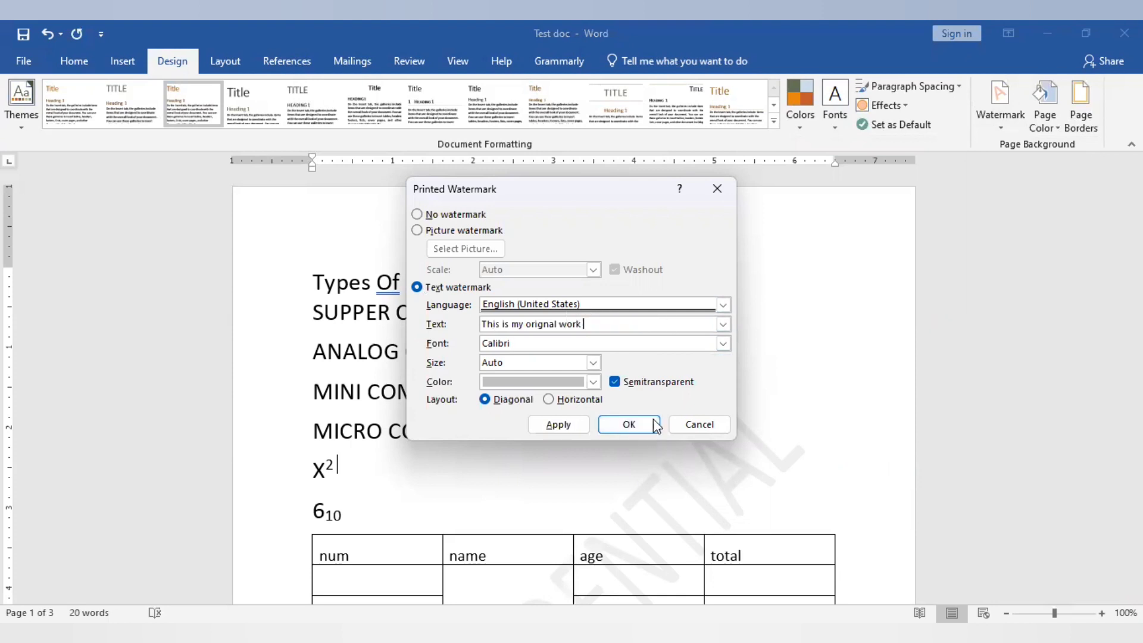
# - Keep the Calibri font and Diagonal layout for the custom watermark, apply it and close the Printed Watermark dialog
pyautogui.click(663, 349)
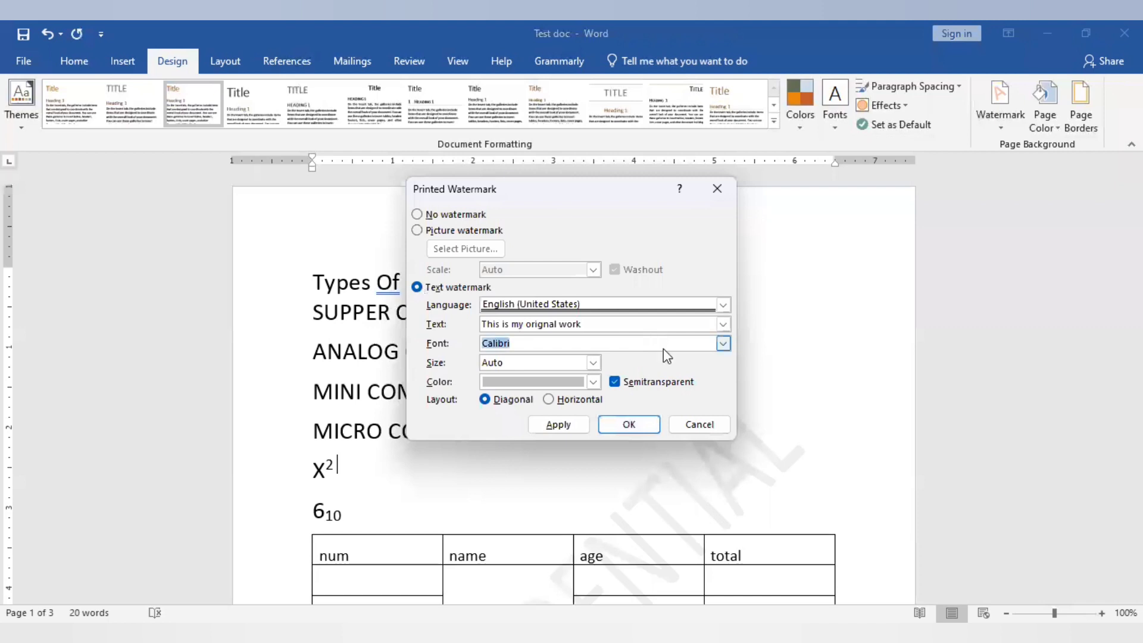
pyautogui.click(723, 342)
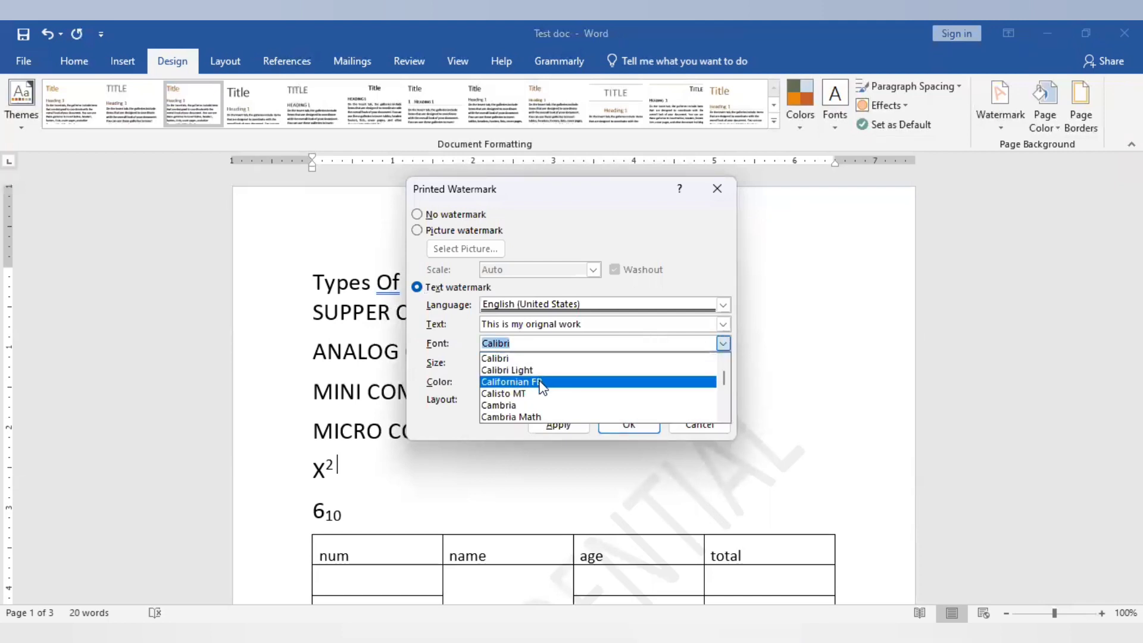
pyautogui.click(528, 359)
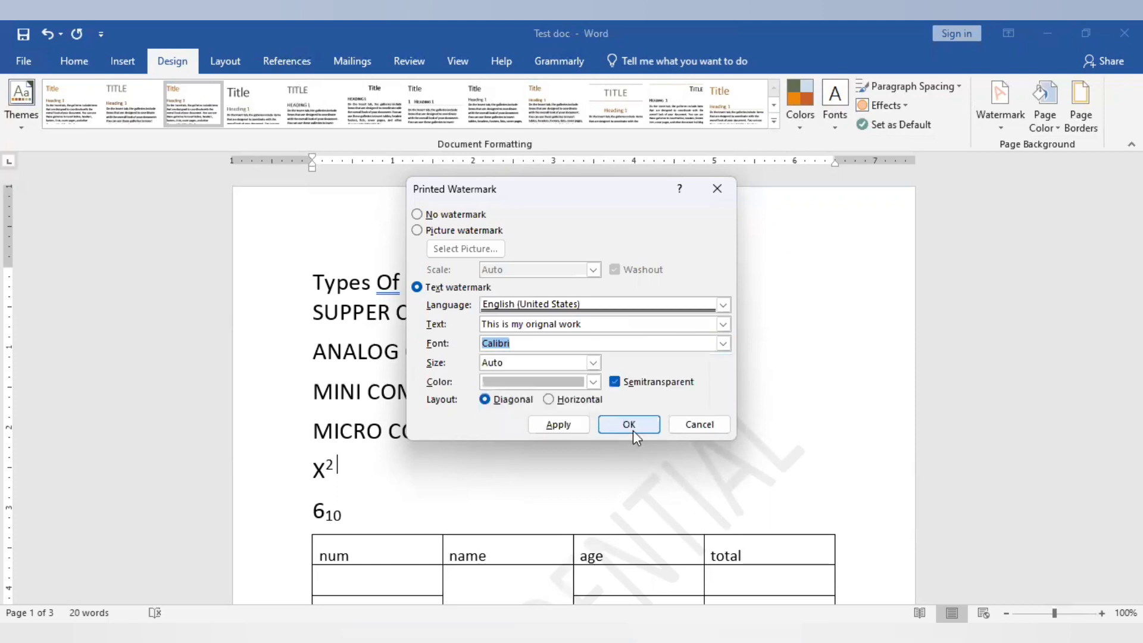
pyautogui.click(548, 399)
pyautogui.click(483, 402)
pyautogui.click(564, 425)
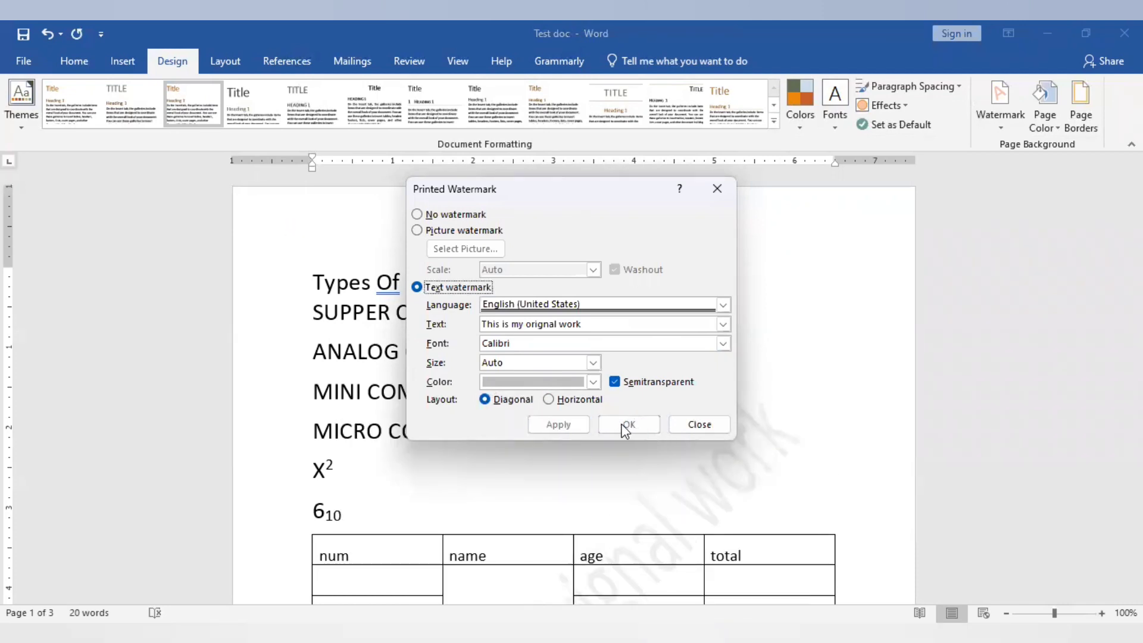
pyautogui.click(688, 429)
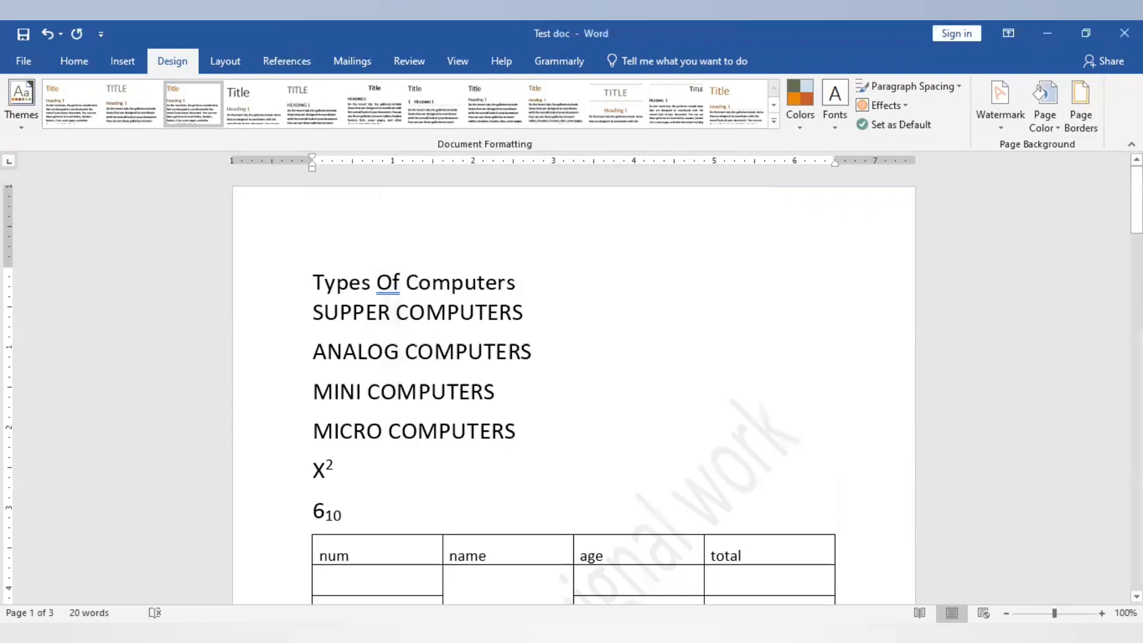
# - Set the page color of the document to the standard color Light Green
pyautogui.moveTo(1136, 201); pyautogui.dragTo(1089, 309)
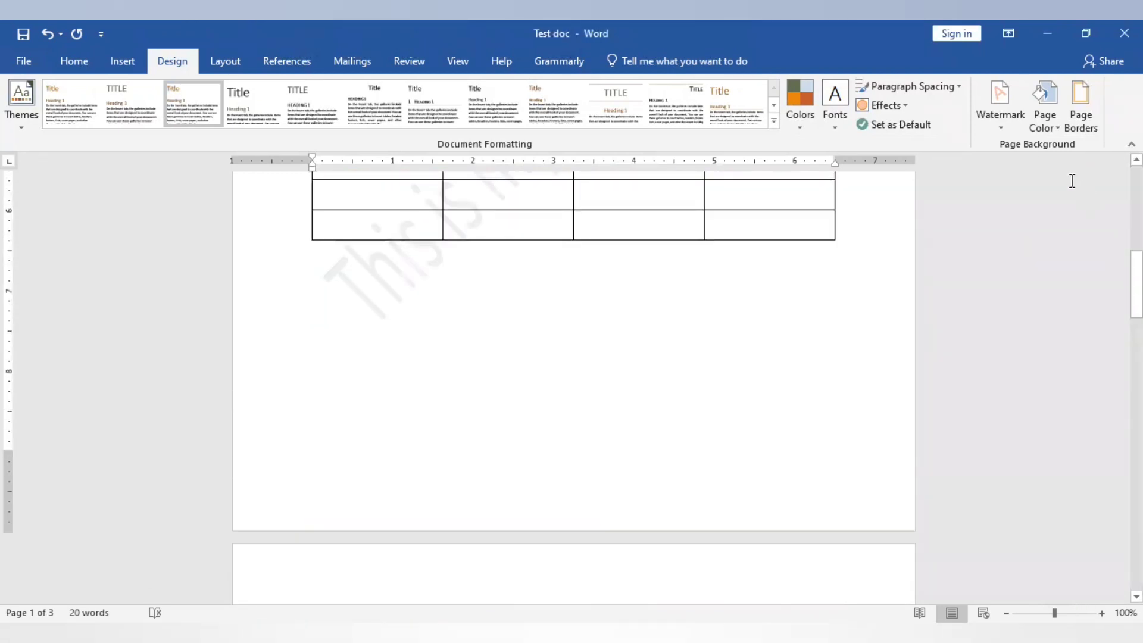
pyautogui.click(1049, 124)
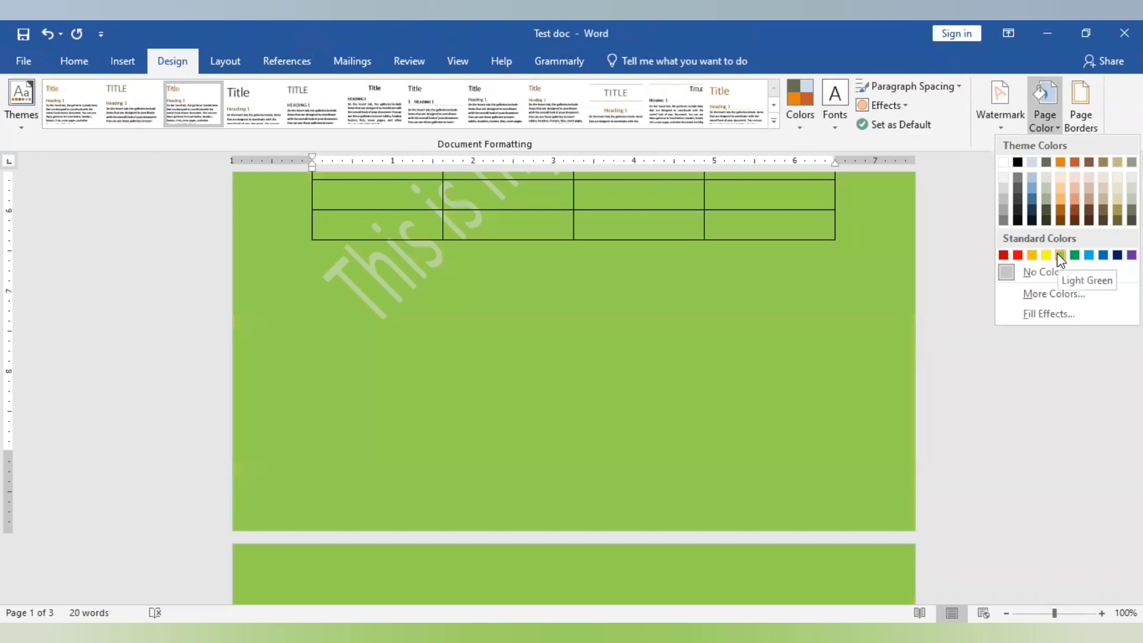
pyautogui.click(1059, 255)
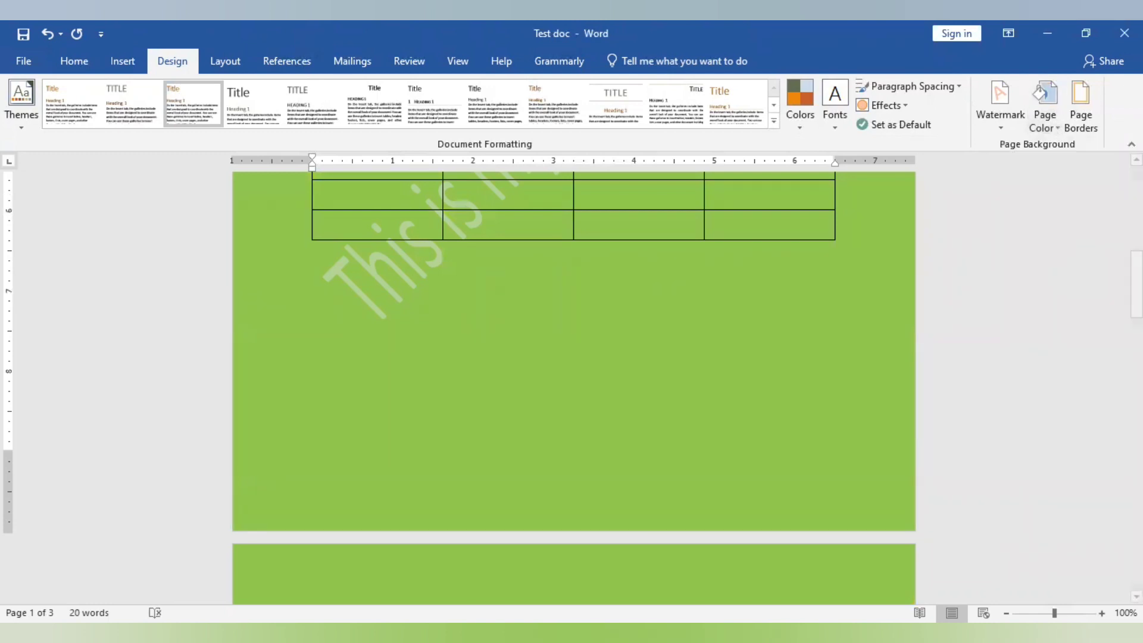
# - Add a 3-D page border with a solid 3 pt line in automatic color to the whole document
pyautogui.moveTo(1136, 284); pyautogui.dragTo(1107, 192)
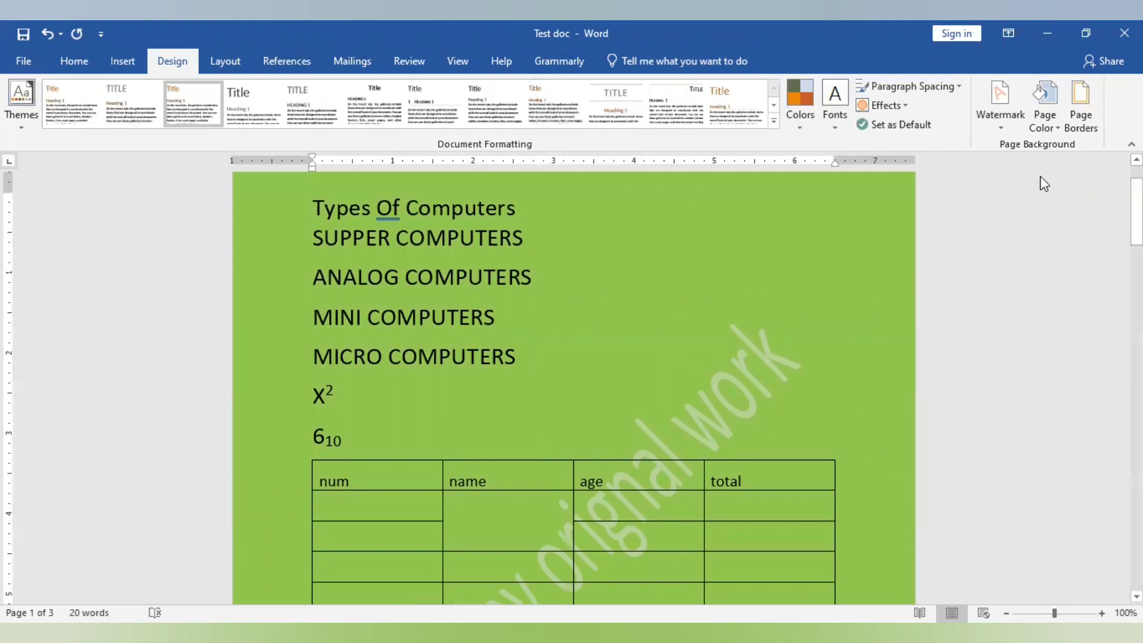
pyautogui.click(1085, 117)
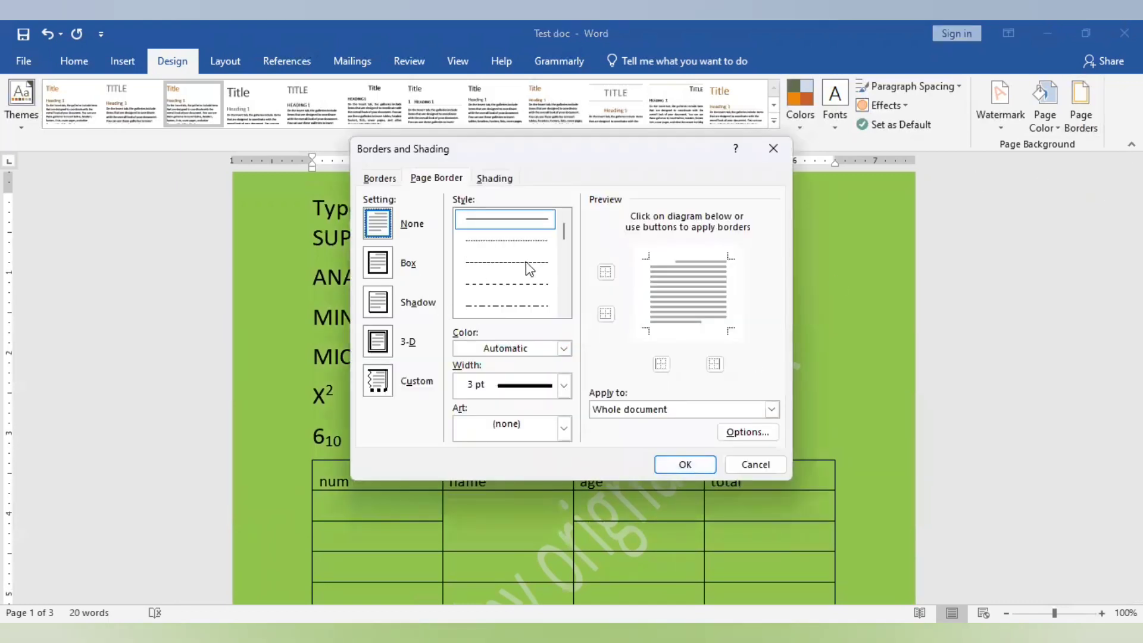
pyautogui.click(377, 341)
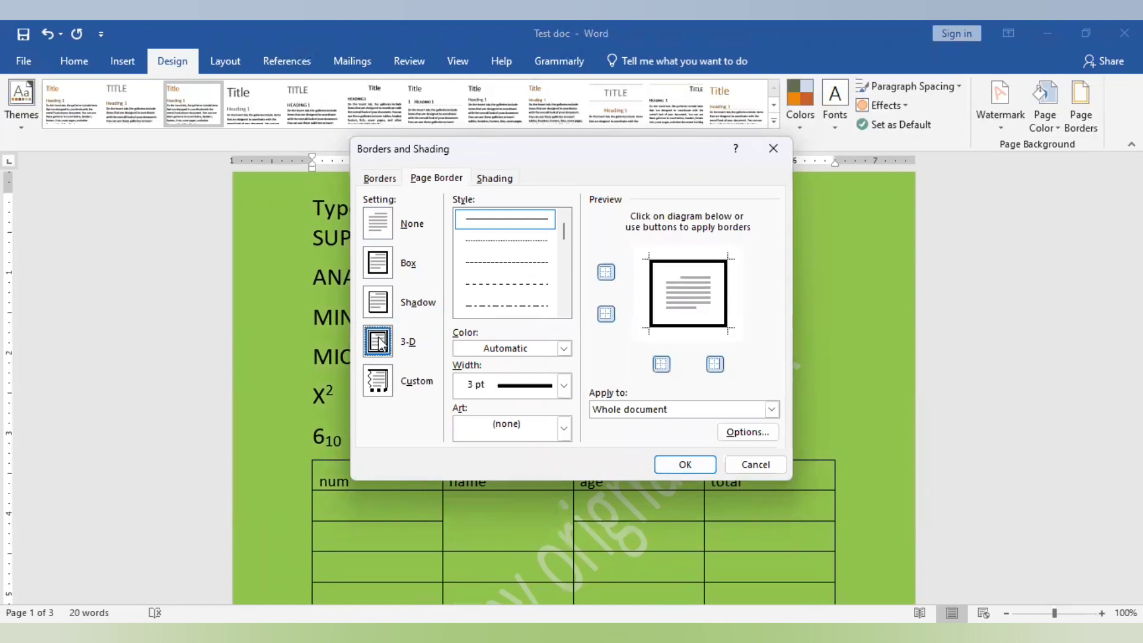
pyautogui.click(679, 459)
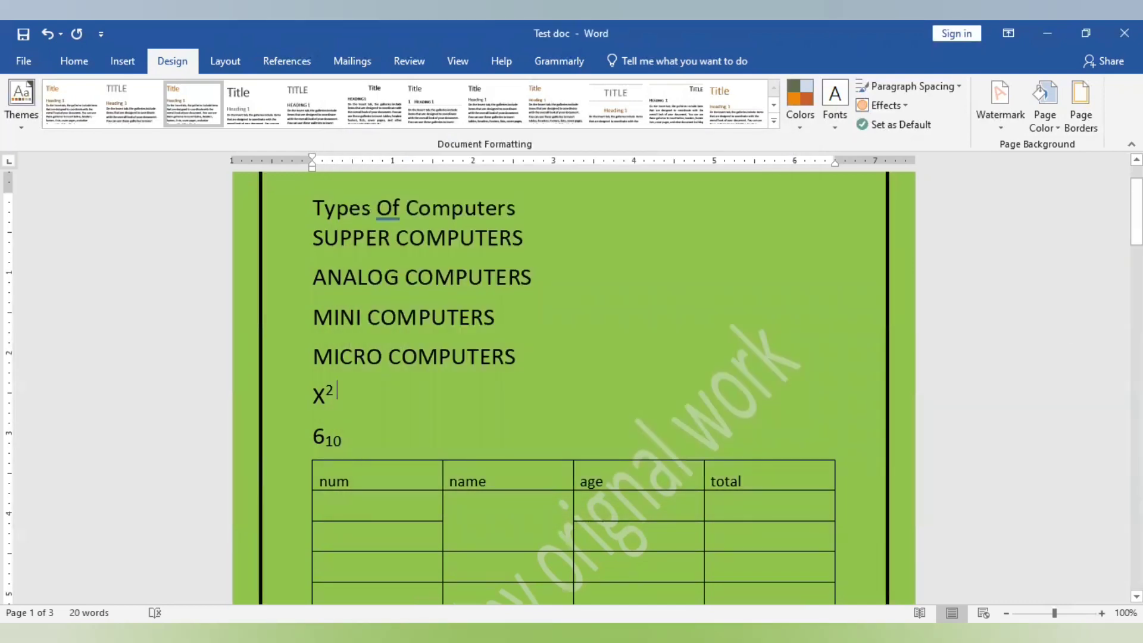
# - Apply the Red Orange theme color set to the document
pyautogui.moveTo(1136, 238); pyautogui.dragTo(1091, 572)
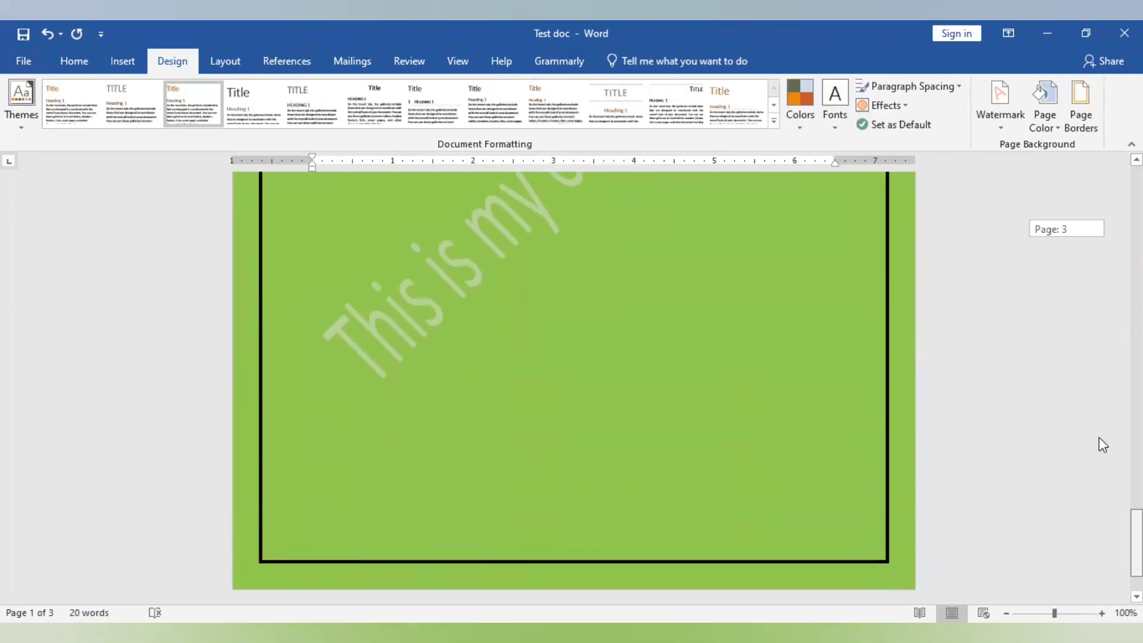
pyautogui.moveTo(1099, 437); pyautogui.dragTo(1101, 226)
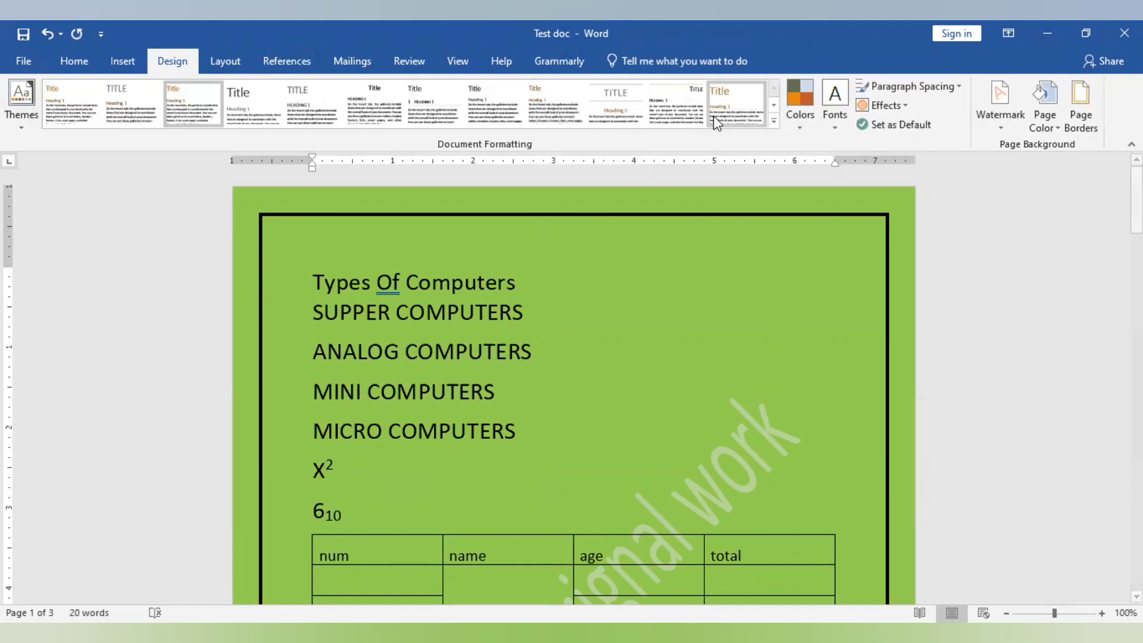
pyautogui.click(805, 113)
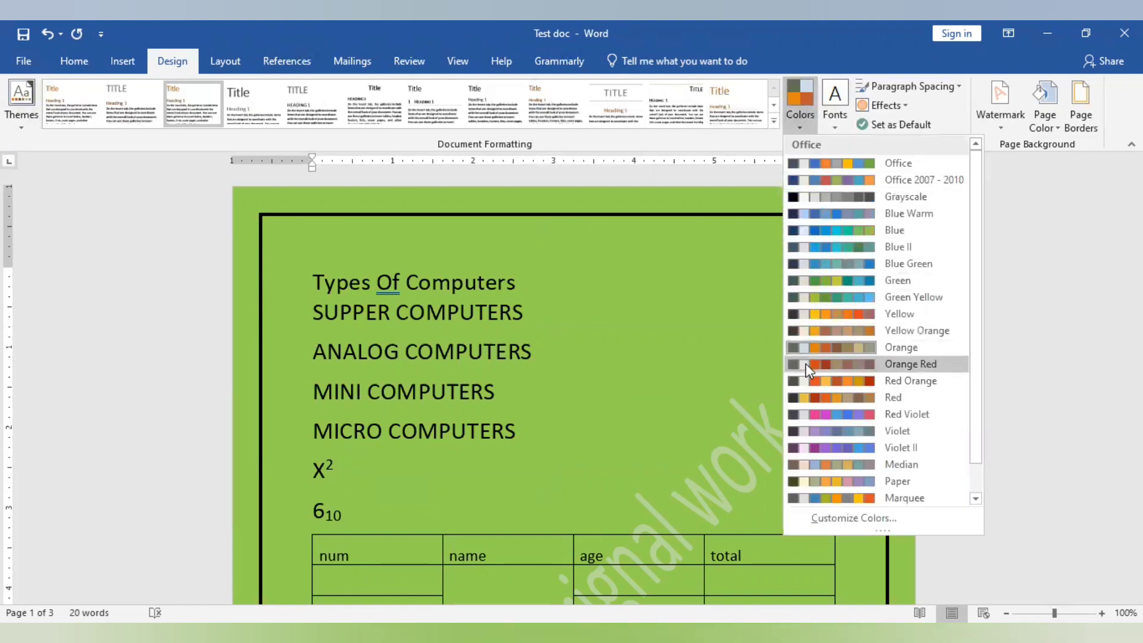
pyautogui.click(834, 380)
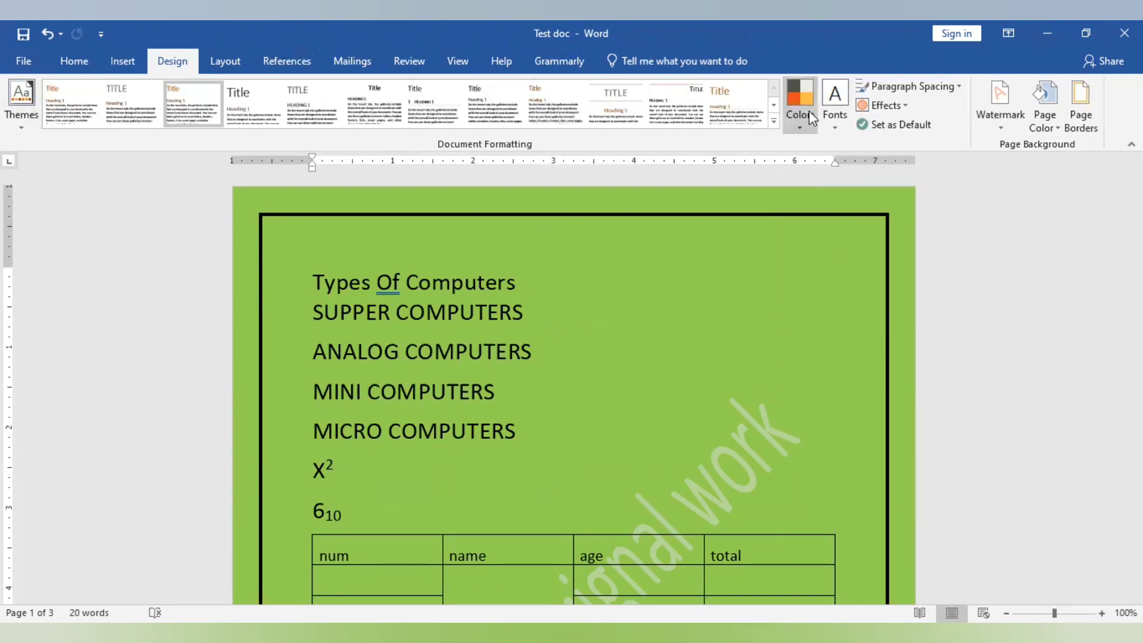
pyautogui.click(839, 125)
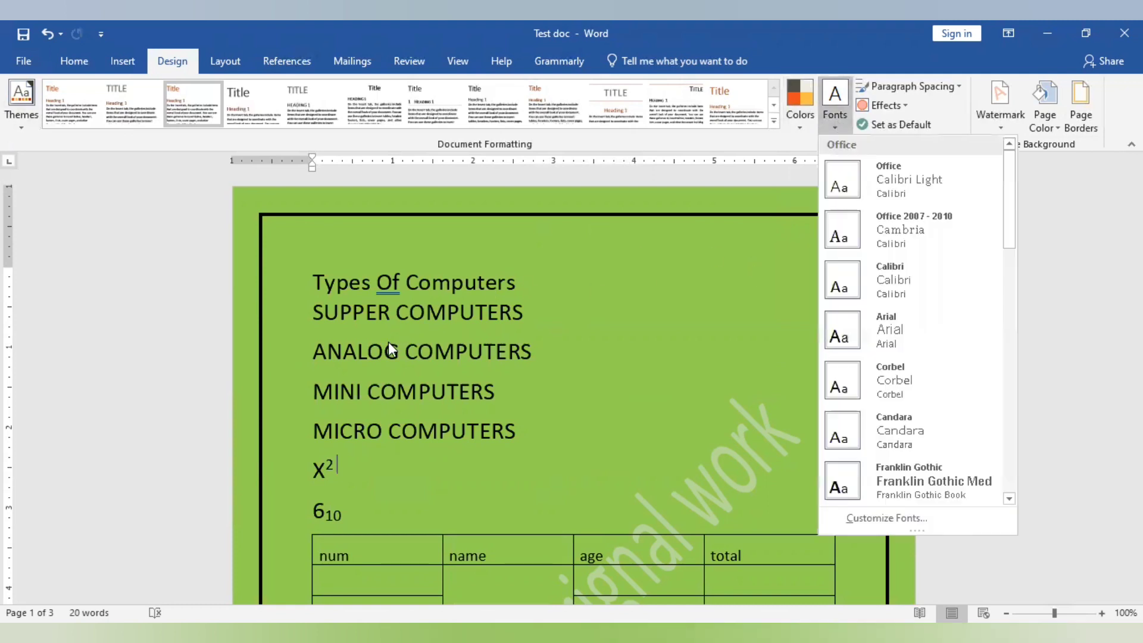
pyautogui.click(649, 330)
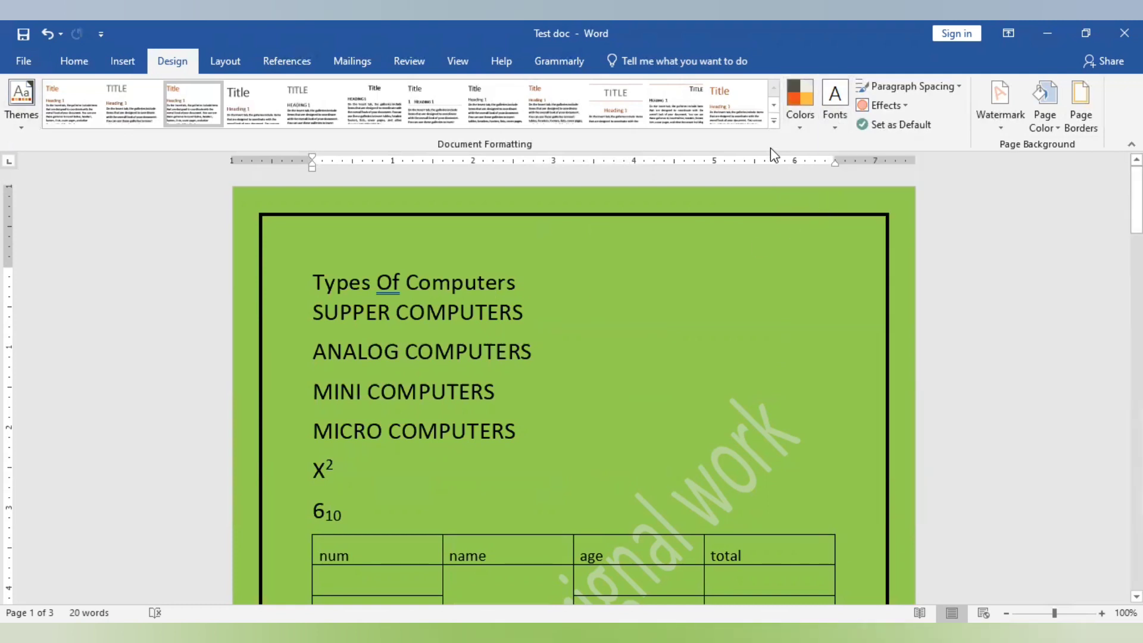
pyautogui.click(71, 70)
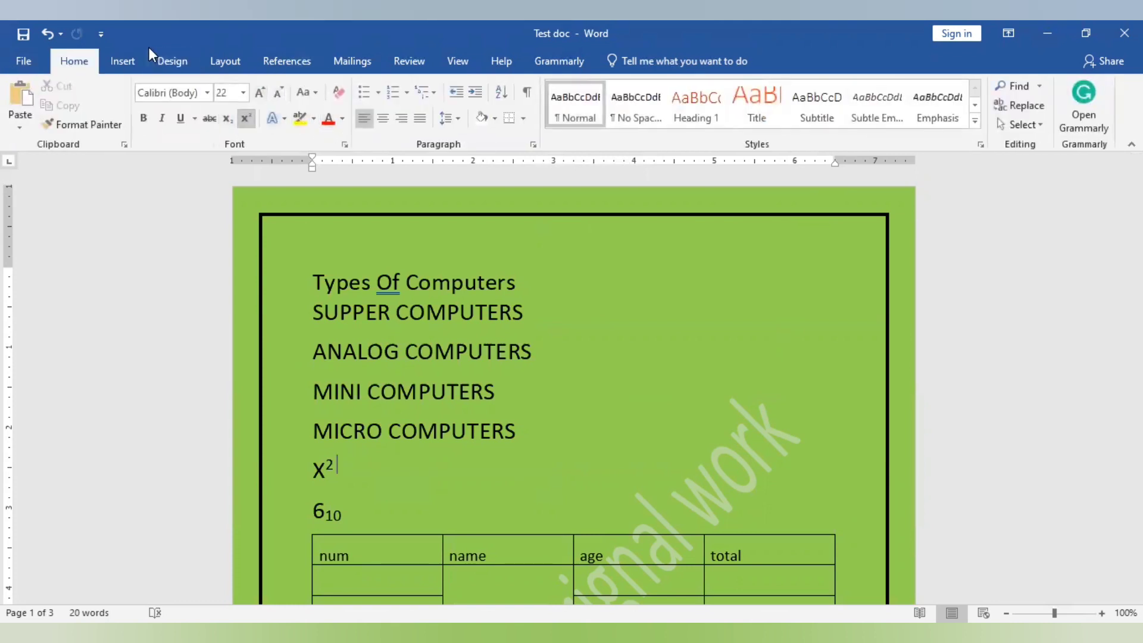
pyautogui.click(170, 65)
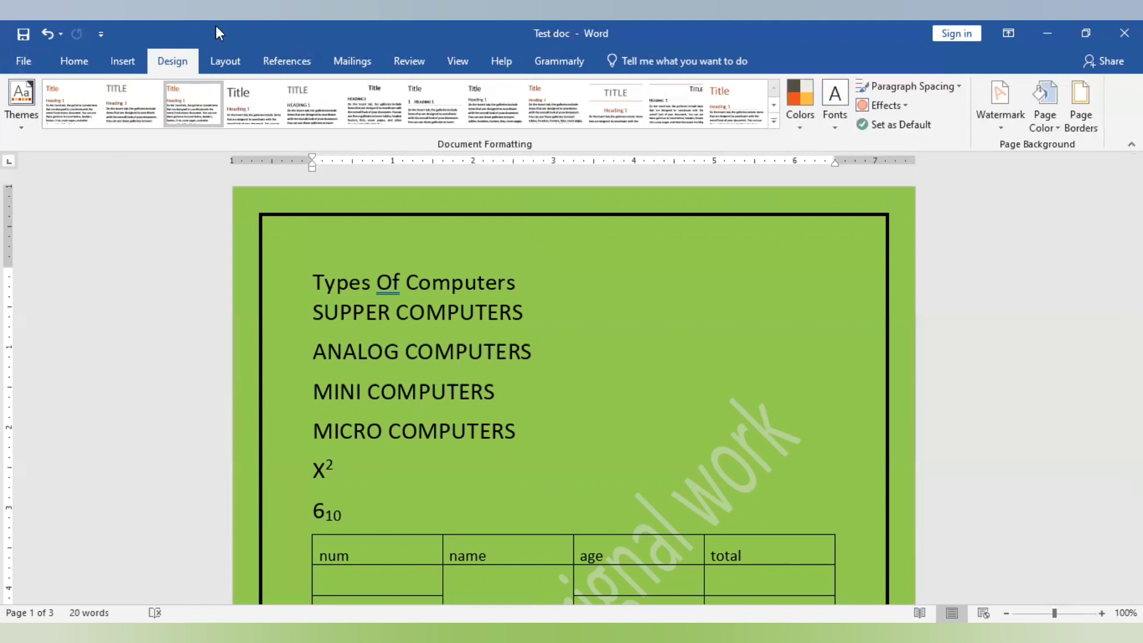
# - Switch the page orientation of the document to Landscape and return it to Portrait
pyautogui.click(222, 70)
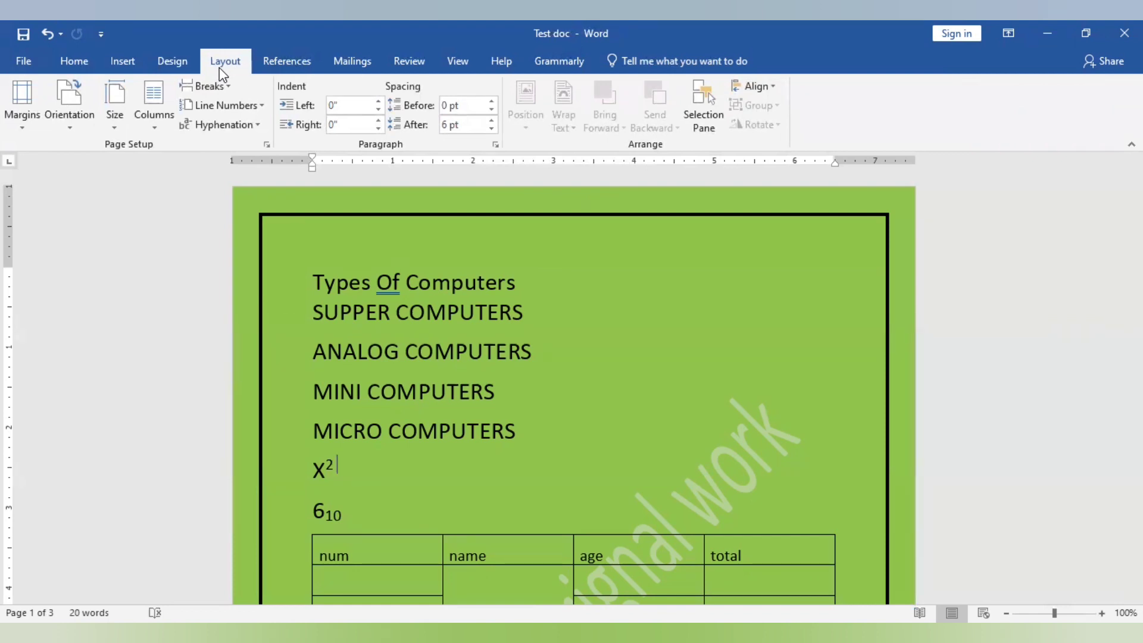
pyautogui.click(73, 124)
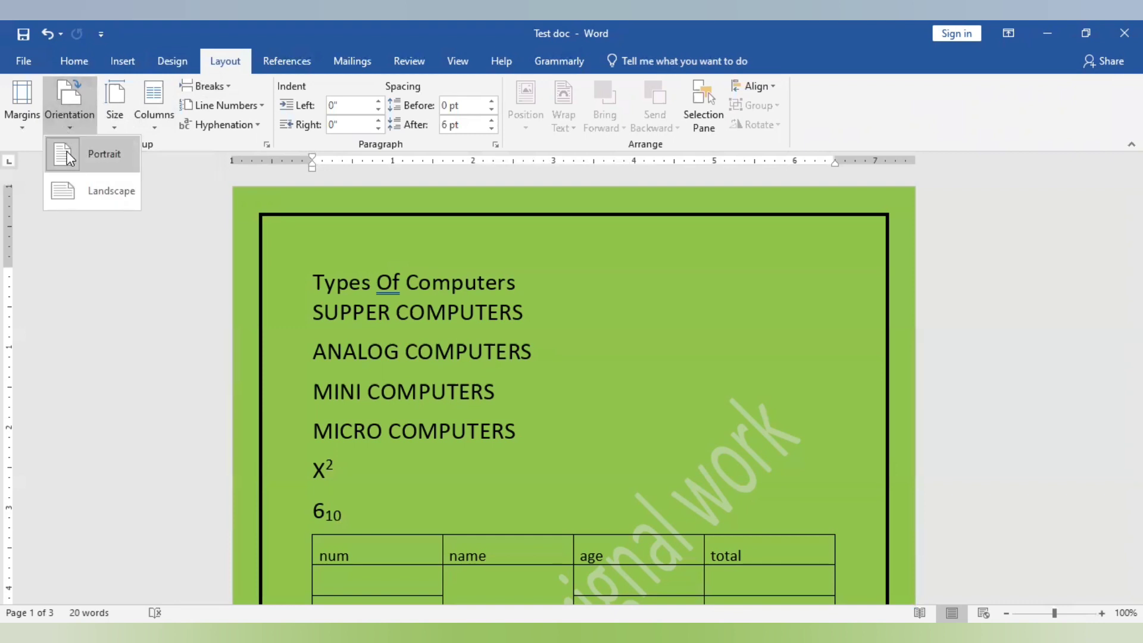
pyautogui.click(77, 191)
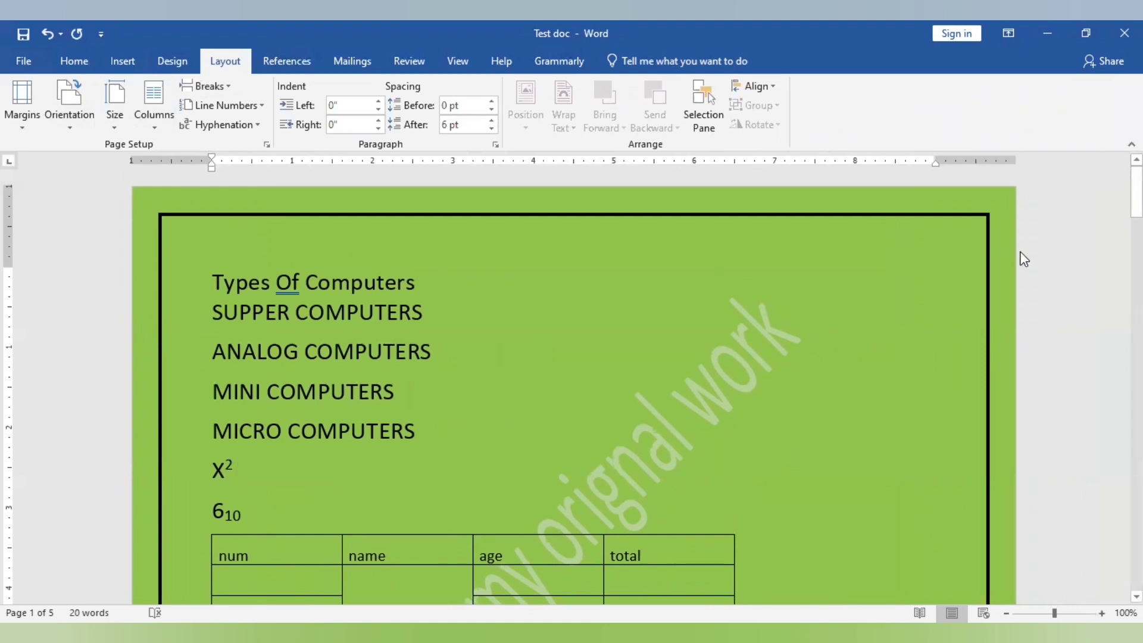
pyautogui.moveTo(1137, 199)
pyautogui.mouseDown()
pyautogui.moveTo(1137, 269)
pyautogui.moveTo(1137, 198)
pyautogui.mouseUp()
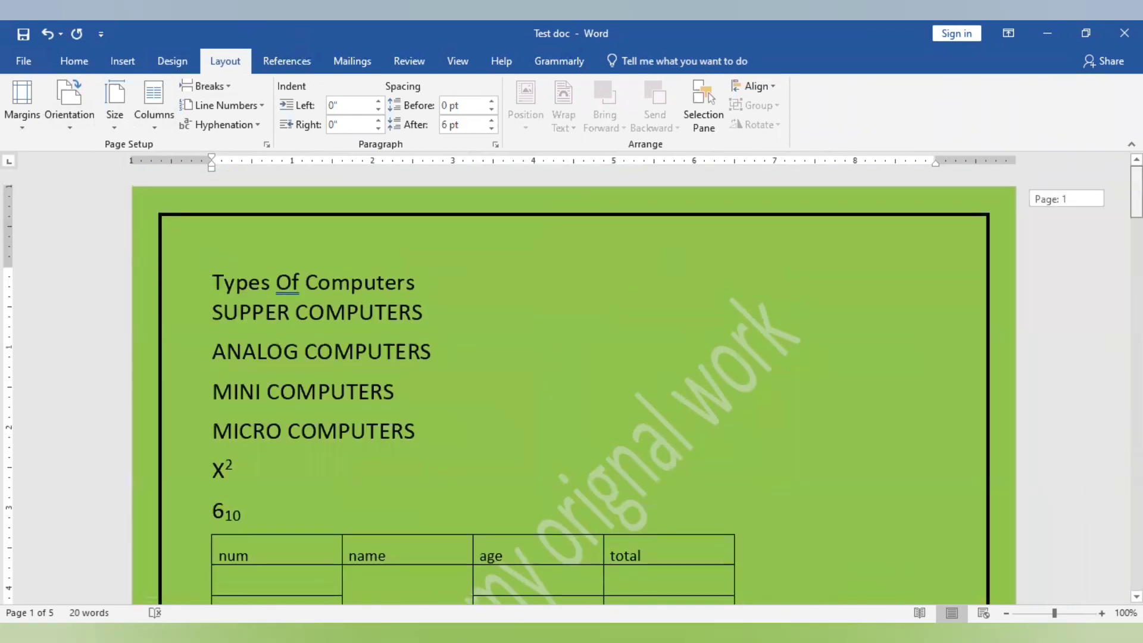
pyautogui.click(70, 126)
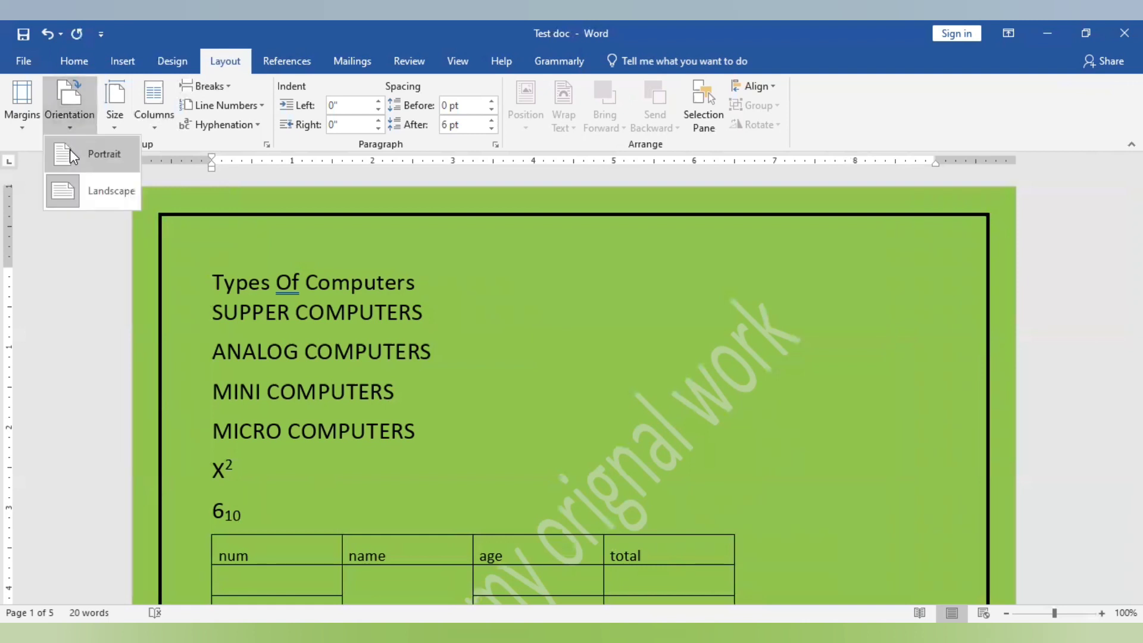
pyautogui.click(71, 153)
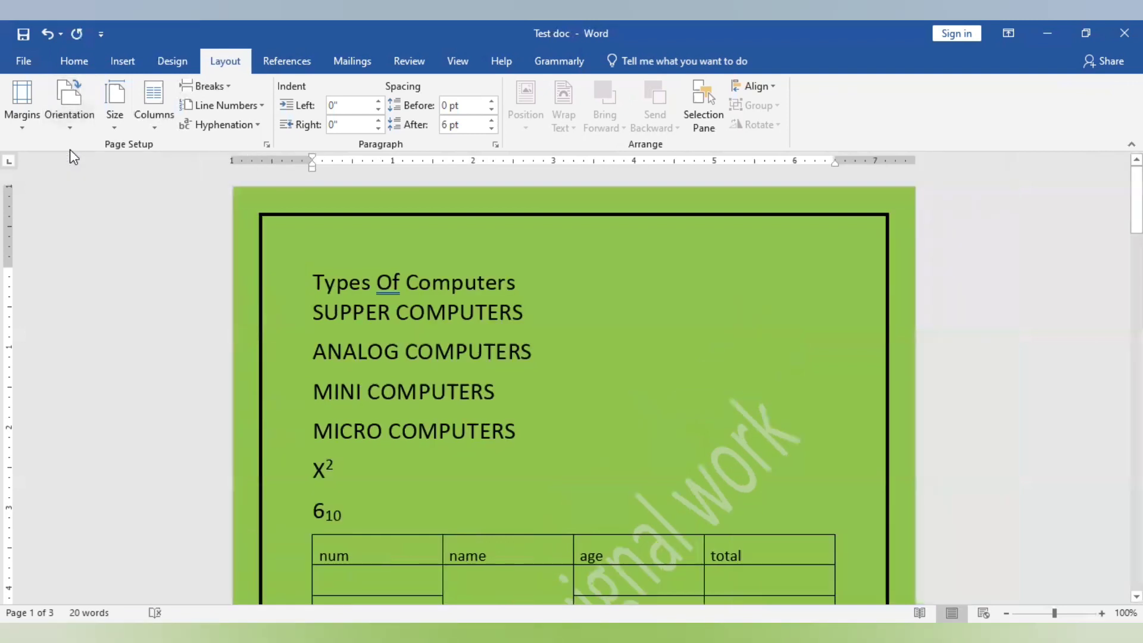
# - Apply the Last Custom Setting page margins and return the document to the Normal margins
pyautogui.click(26, 128)
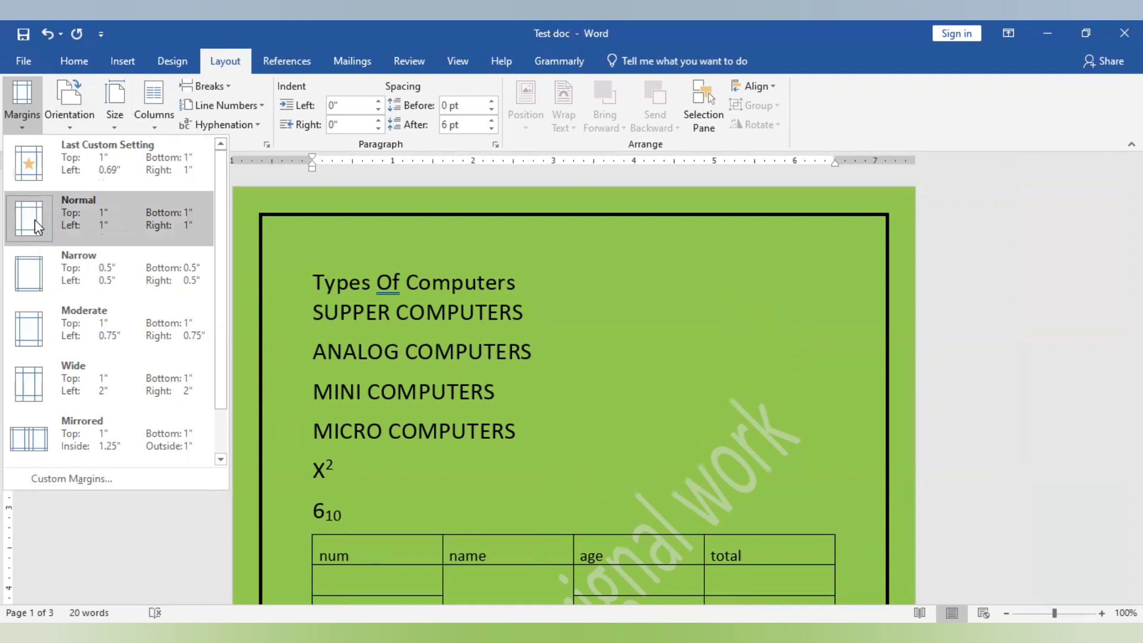
pyautogui.click(37, 156)
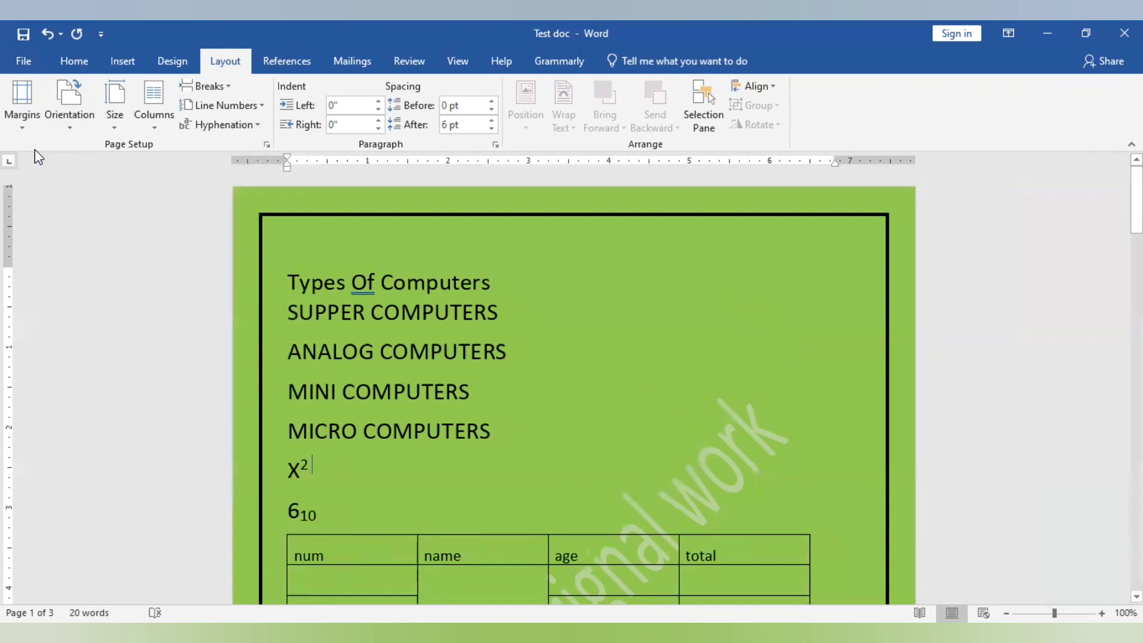
pyautogui.click(28, 119)
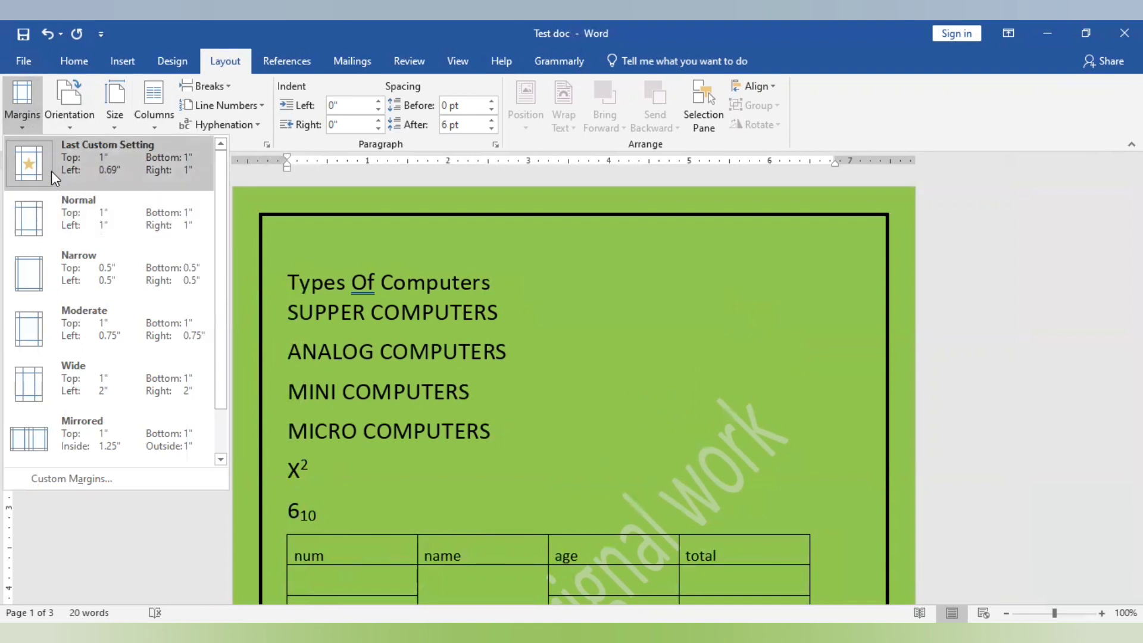
pyautogui.click(52, 216)
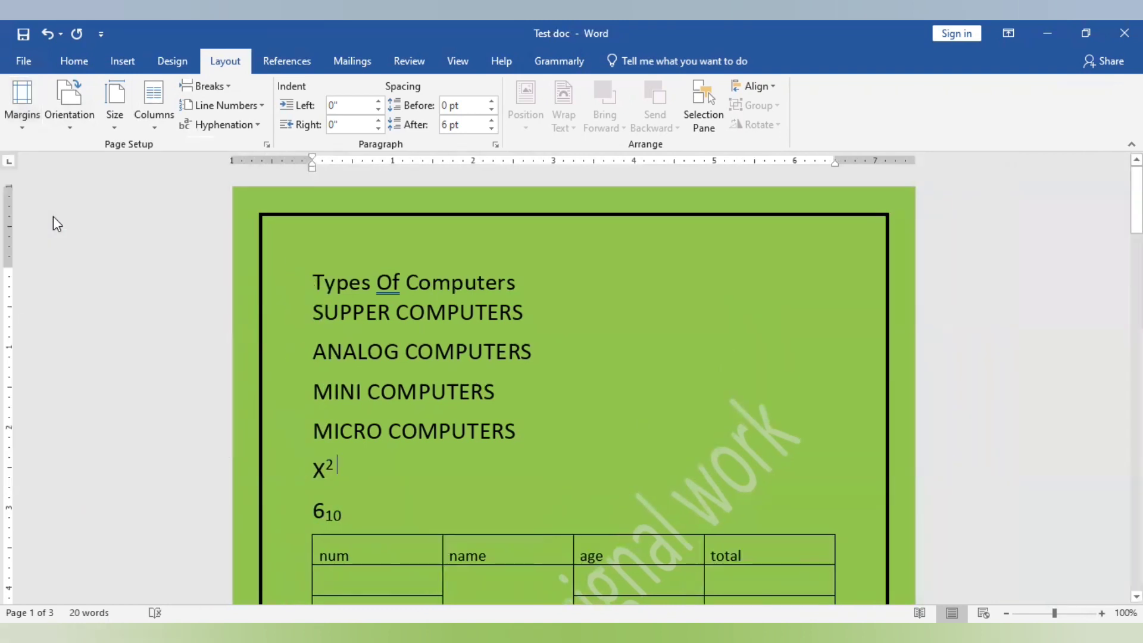
# - Try the Narrow page margins on the document, followed by the Moderate margins
pyautogui.click(21, 127)
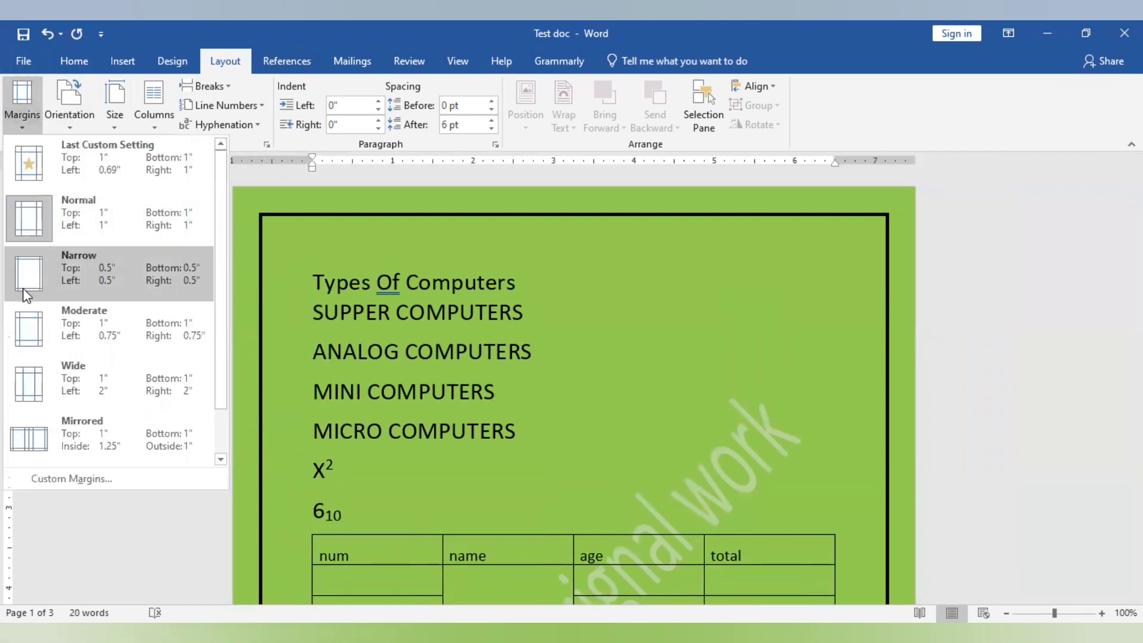
pyautogui.click(26, 295)
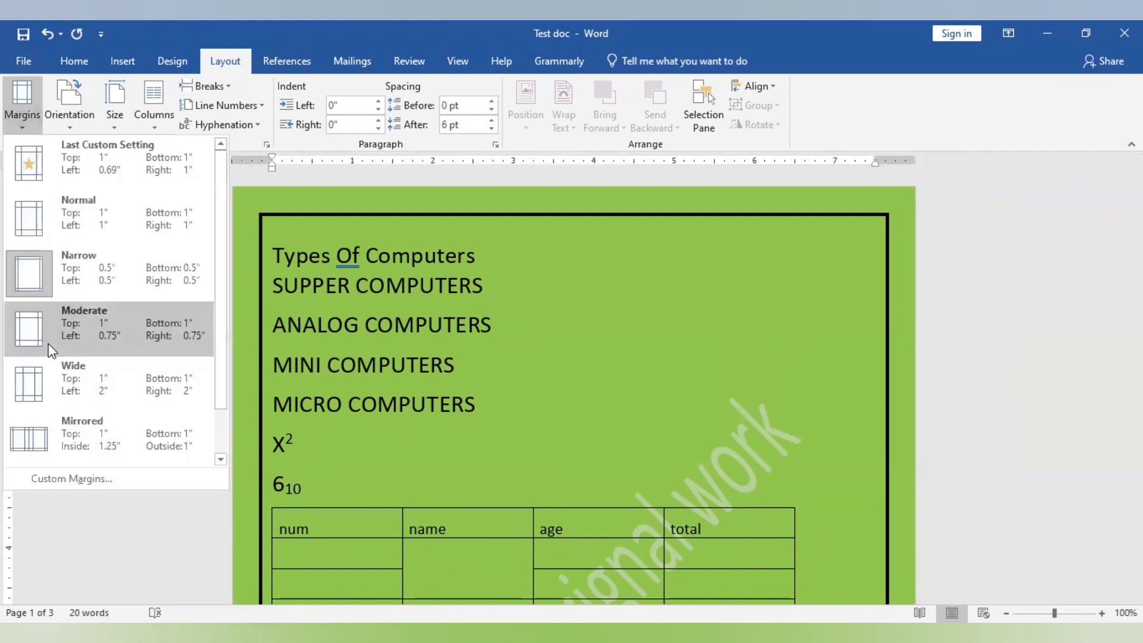
pyautogui.click(51, 350)
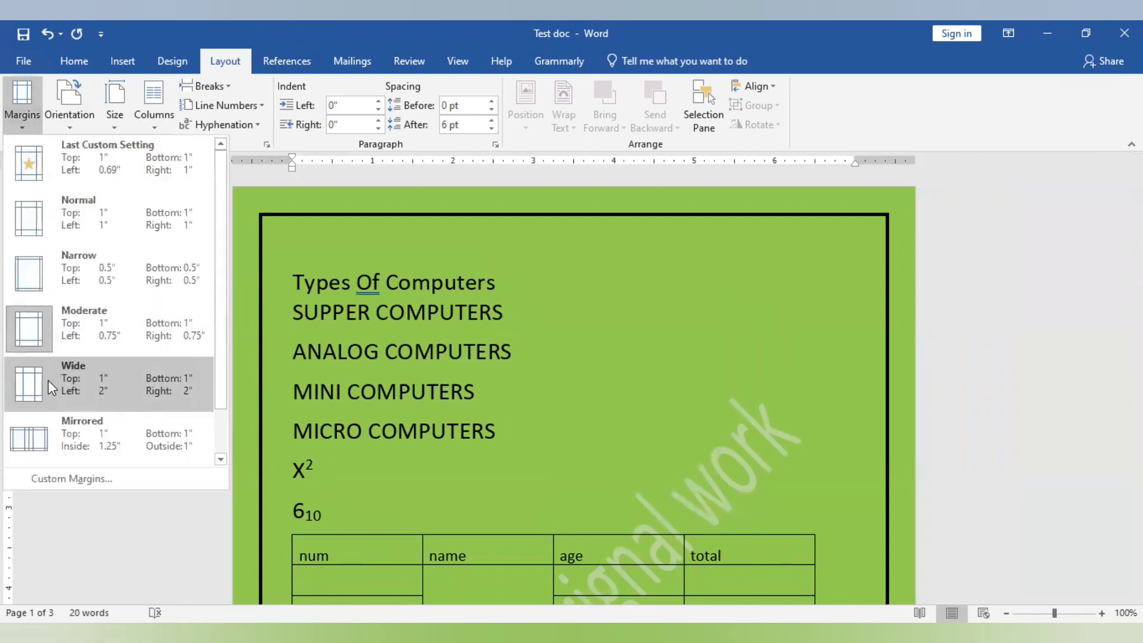
# - Try the Wide page margins on the document, followed by the Mirrored margins
pyautogui.click(51, 387)
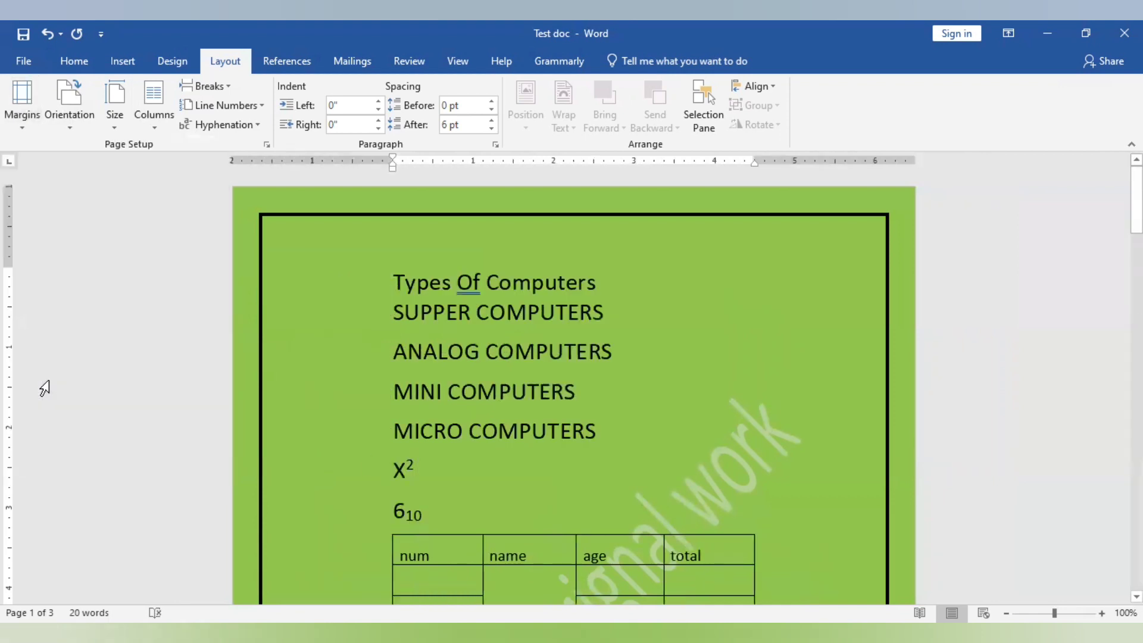
pyautogui.click(19, 119)
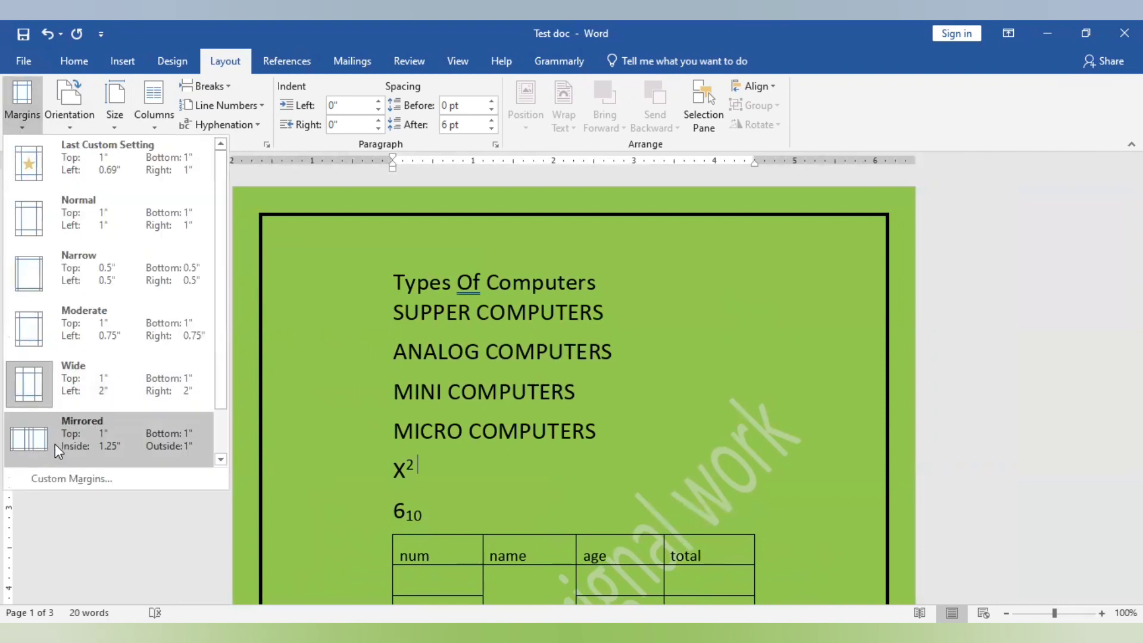
pyautogui.click(55, 444)
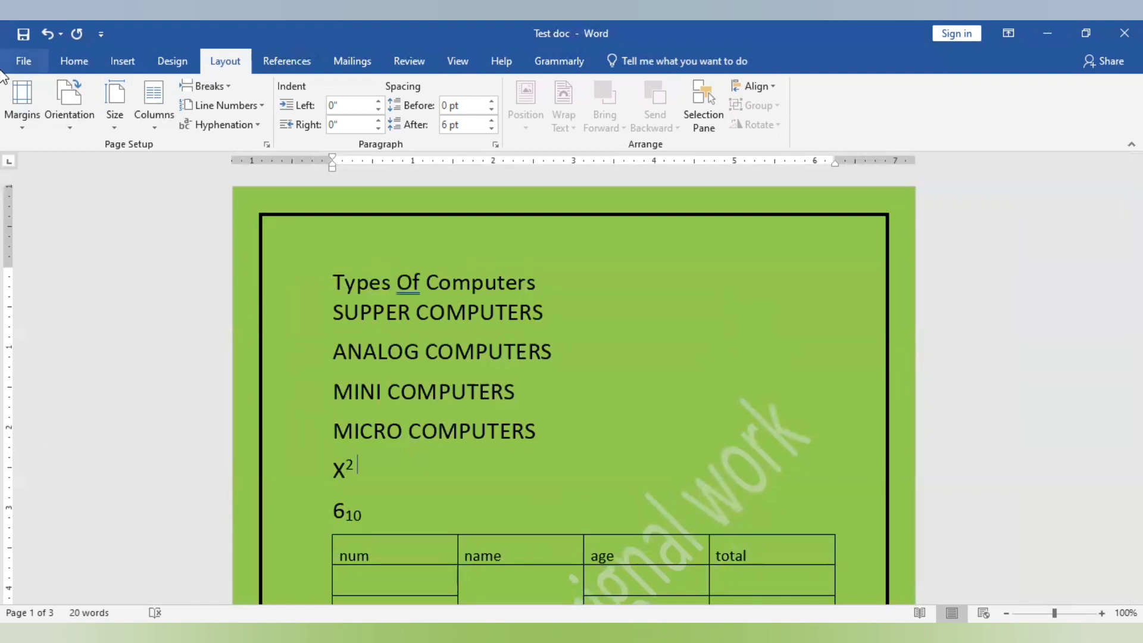
# - Apply the Office 2003 Default page margins and return the document to the Normal preset
pyautogui.click(14, 112)
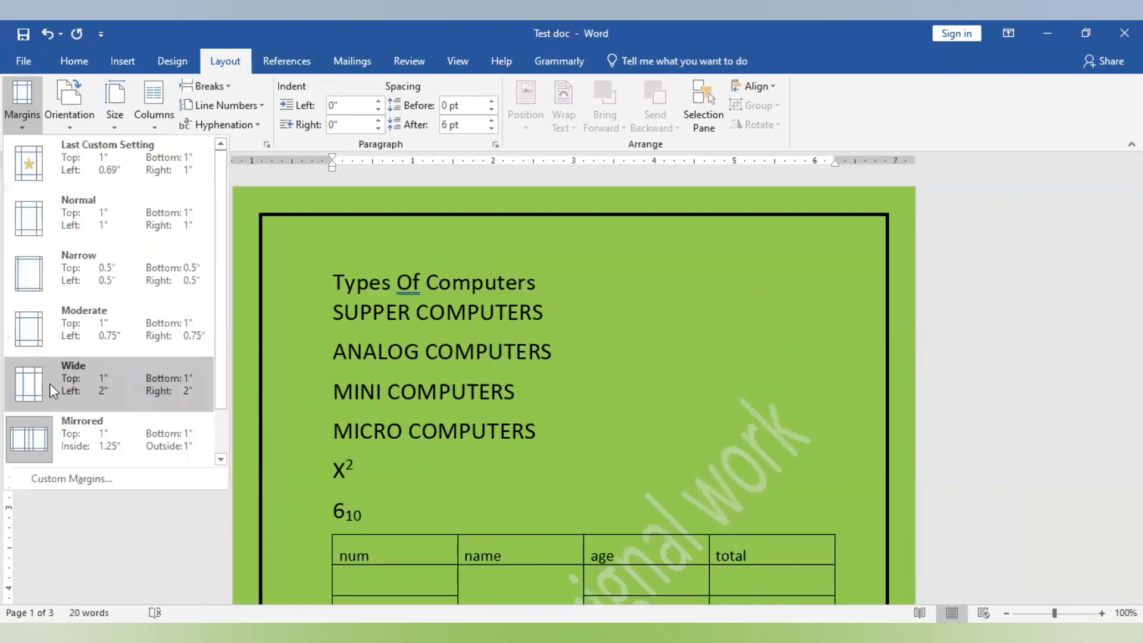
pyautogui.click(220, 459)
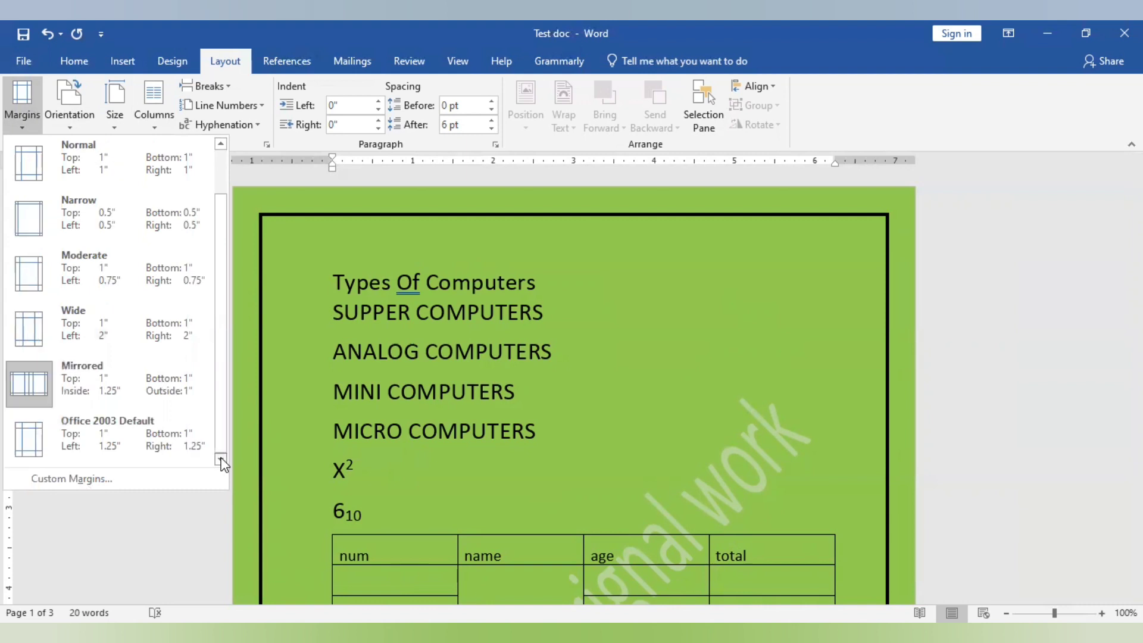
pyautogui.click(77, 440)
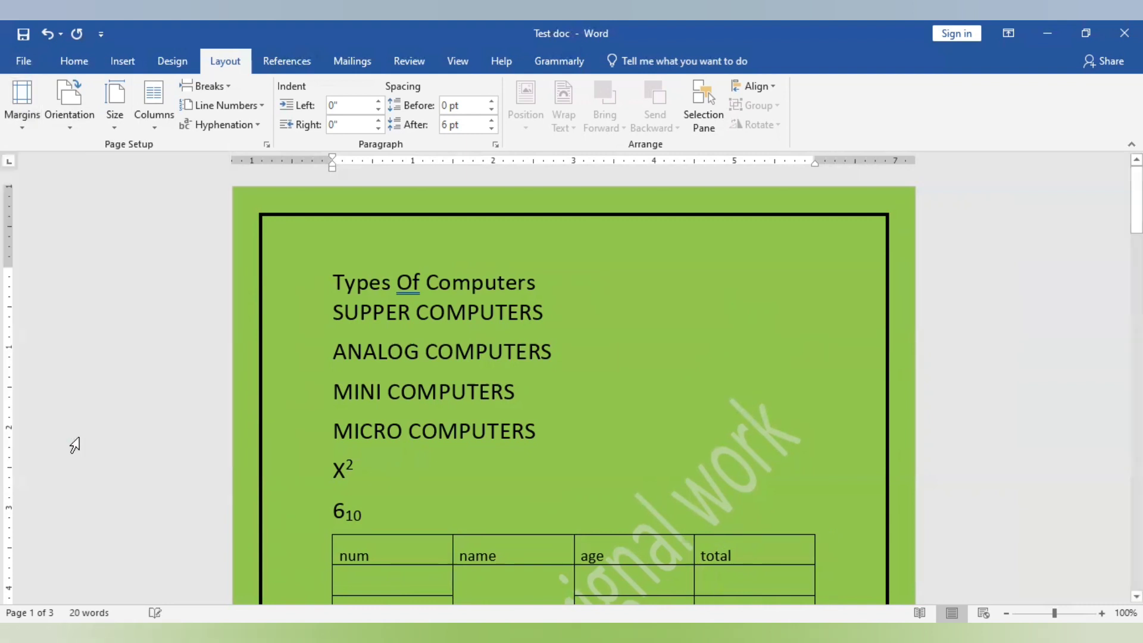
pyautogui.click(22, 111)
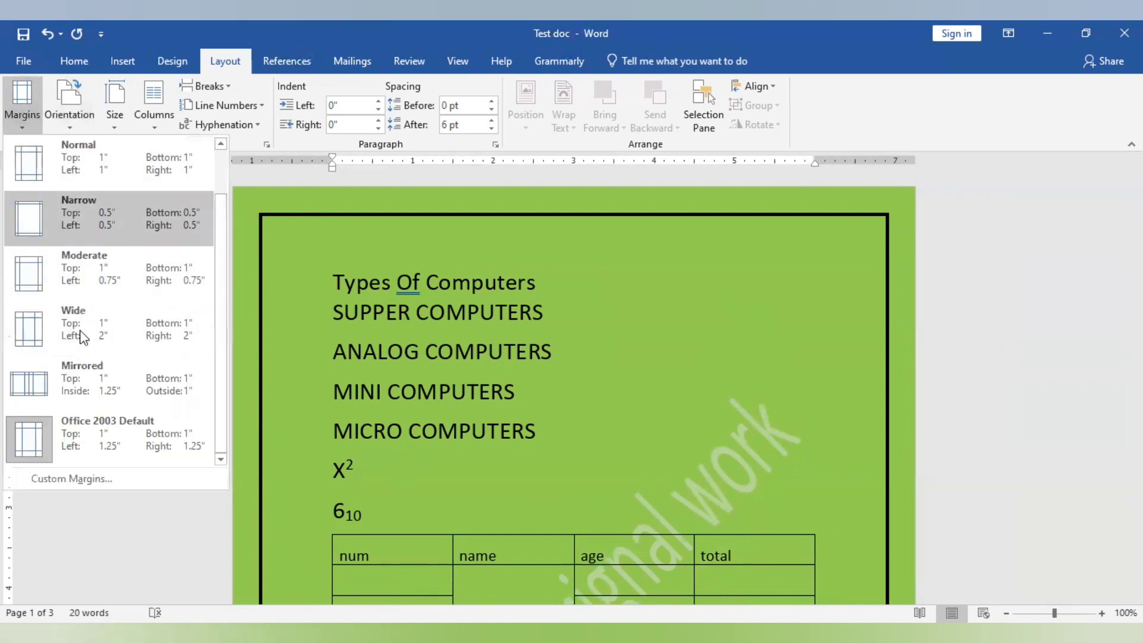
pyautogui.click(102, 170)
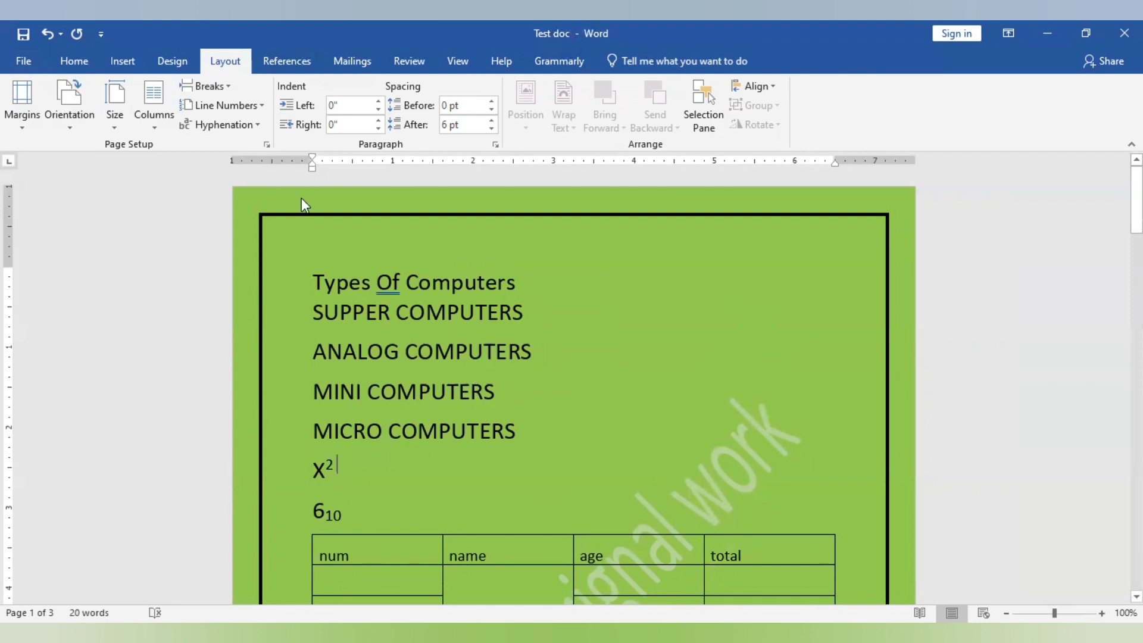
# - Change the paper size of the document to A5, followed by A4
pyautogui.click(115, 128)
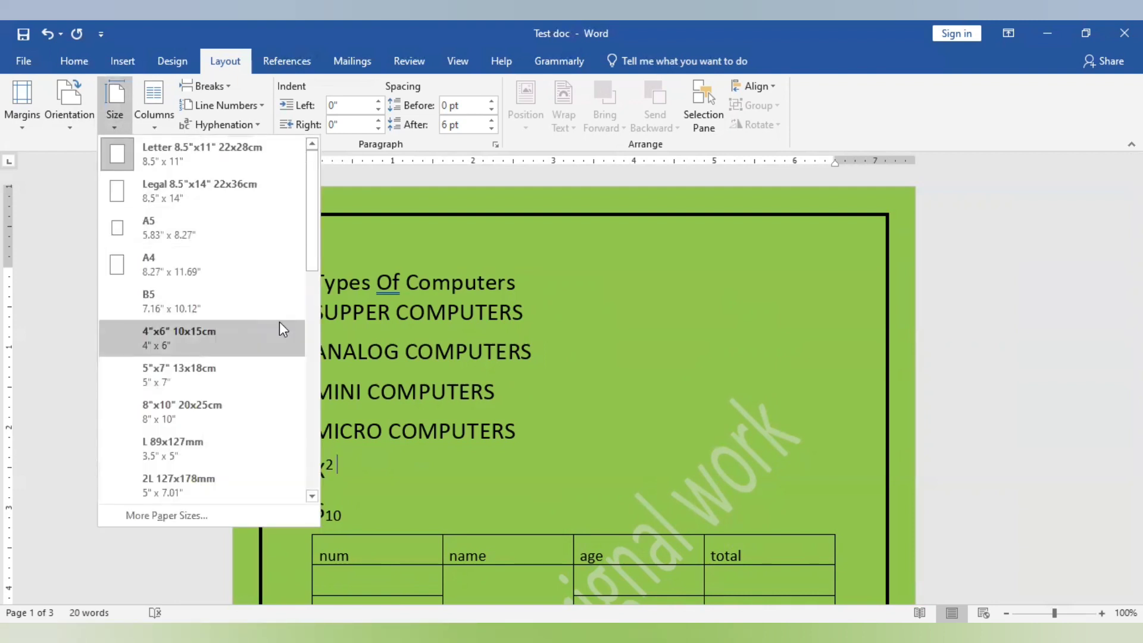
pyautogui.click(191, 231)
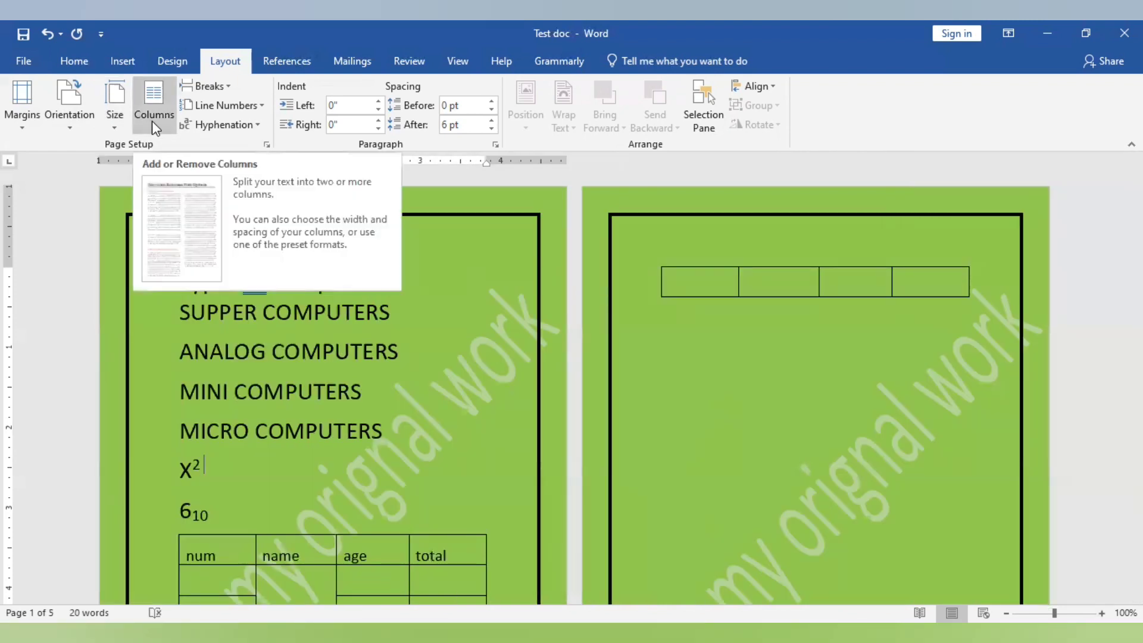
pyautogui.click(120, 126)
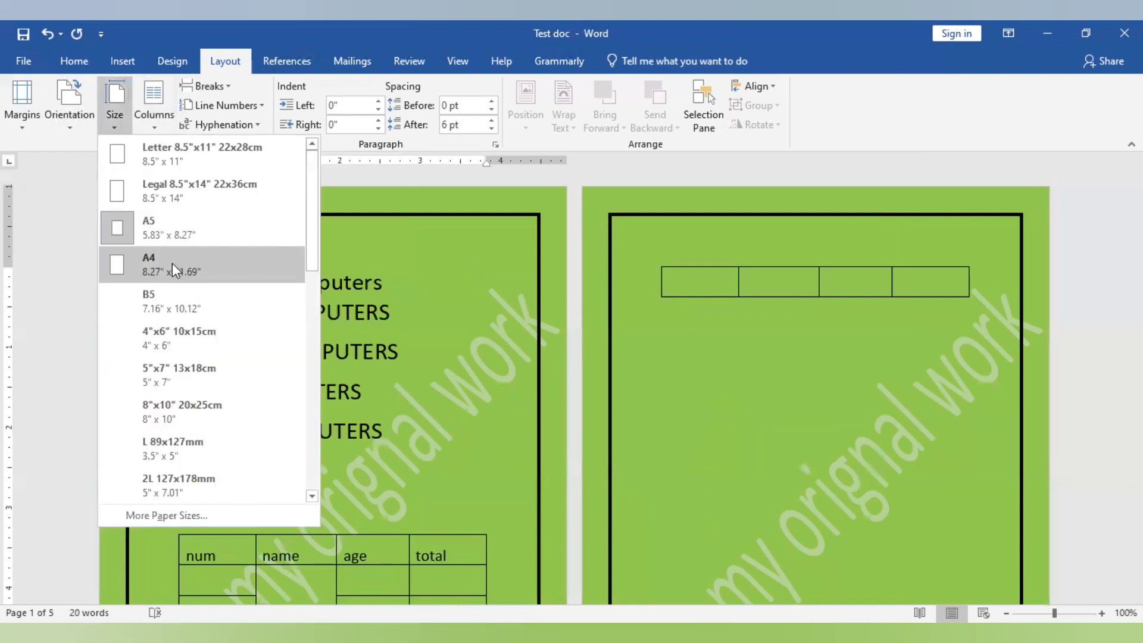
pyautogui.click(172, 265)
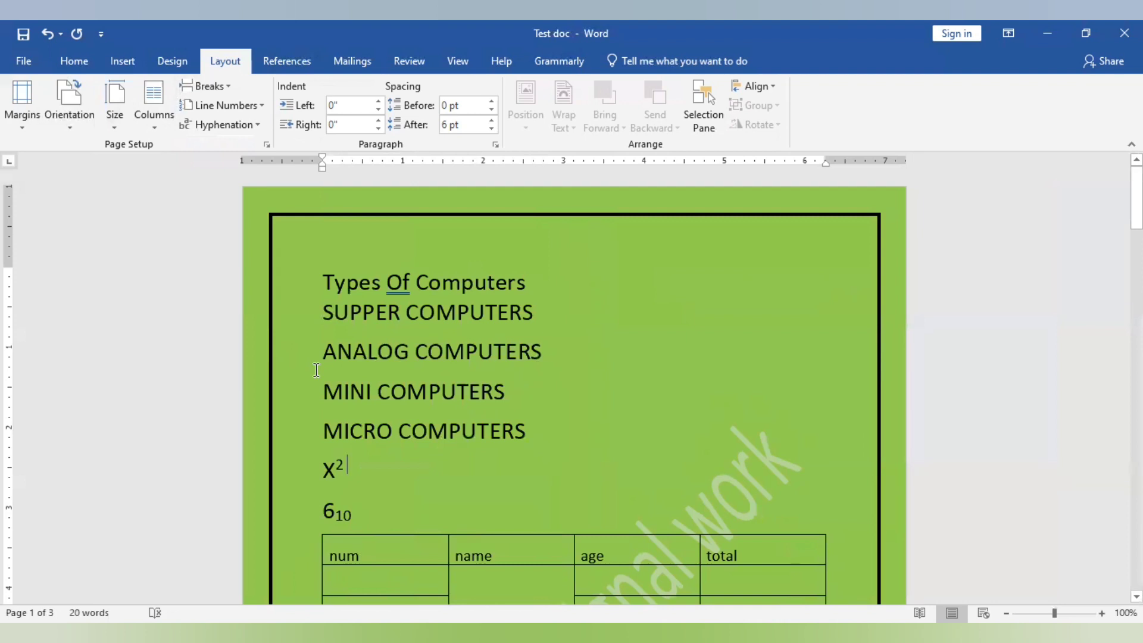
# - Set the paper size of the document to B5 (7.16" x 10.12")
pyautogui.click(109, 132)
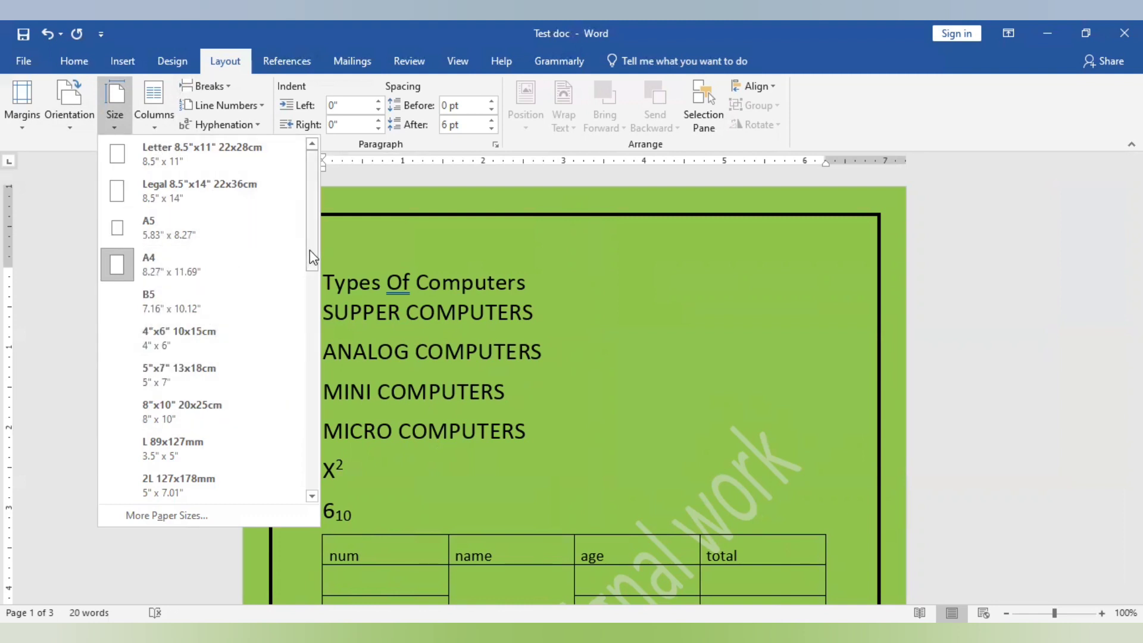
pyautogui.moveTo(309, 253); pyautogui.dragTo(306, 210)
pyautogui.click(211, 301)
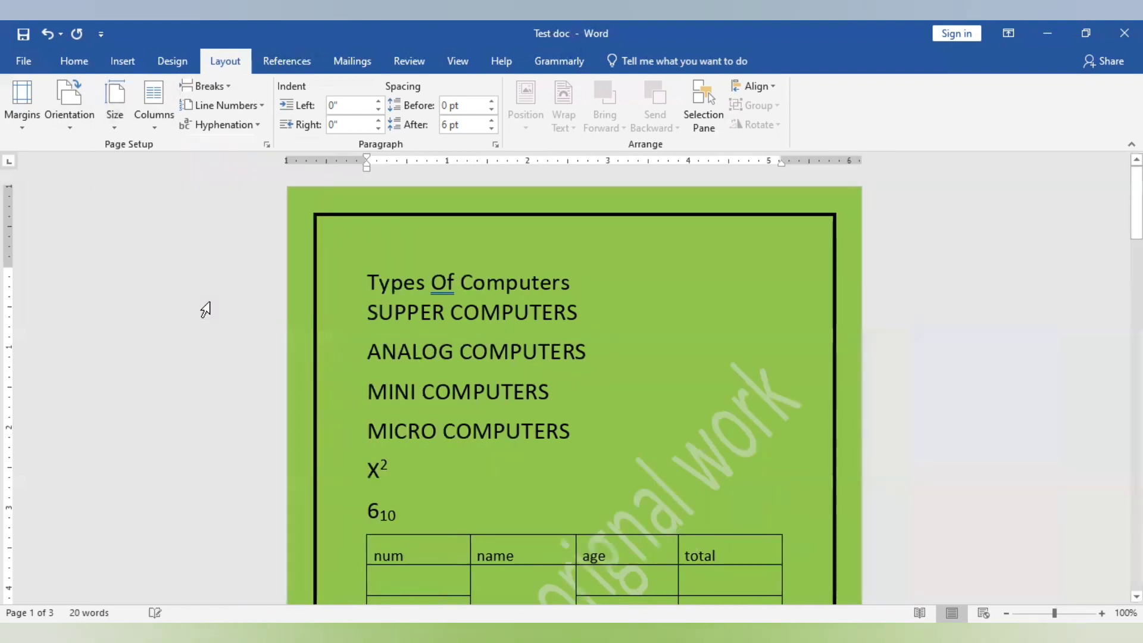
# - Change the paper size of the document to 4"x6" 10x15cm, followed by 5"x7" 13x18cm
pyautogui.click(119, 119)
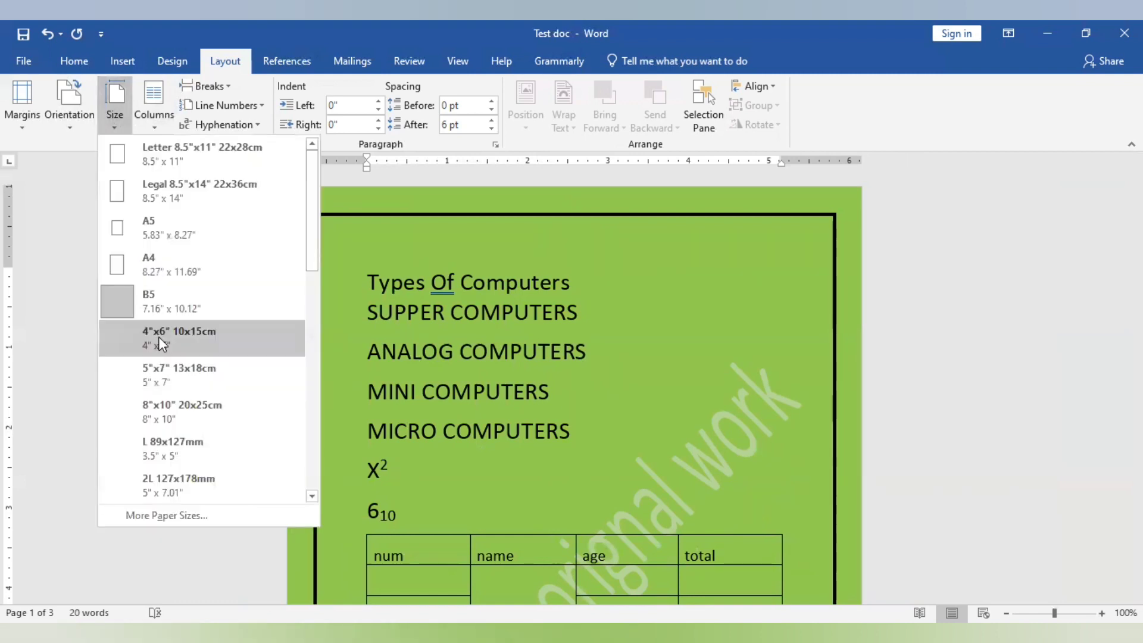
pyautogui.click(158, 336)
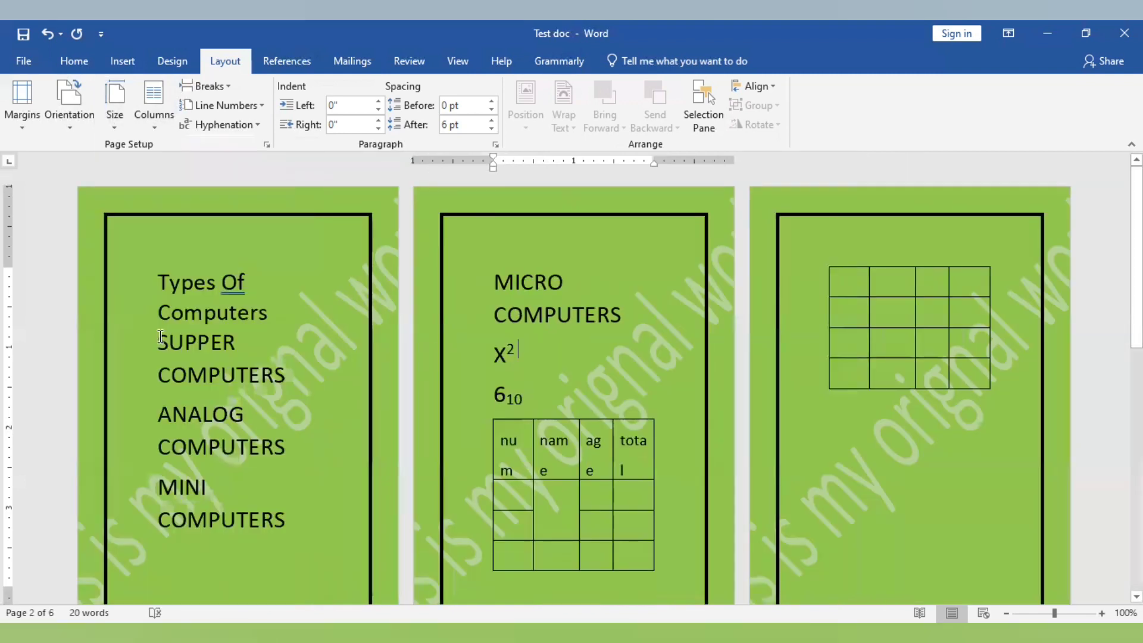
pyautogui.click(115, 130)
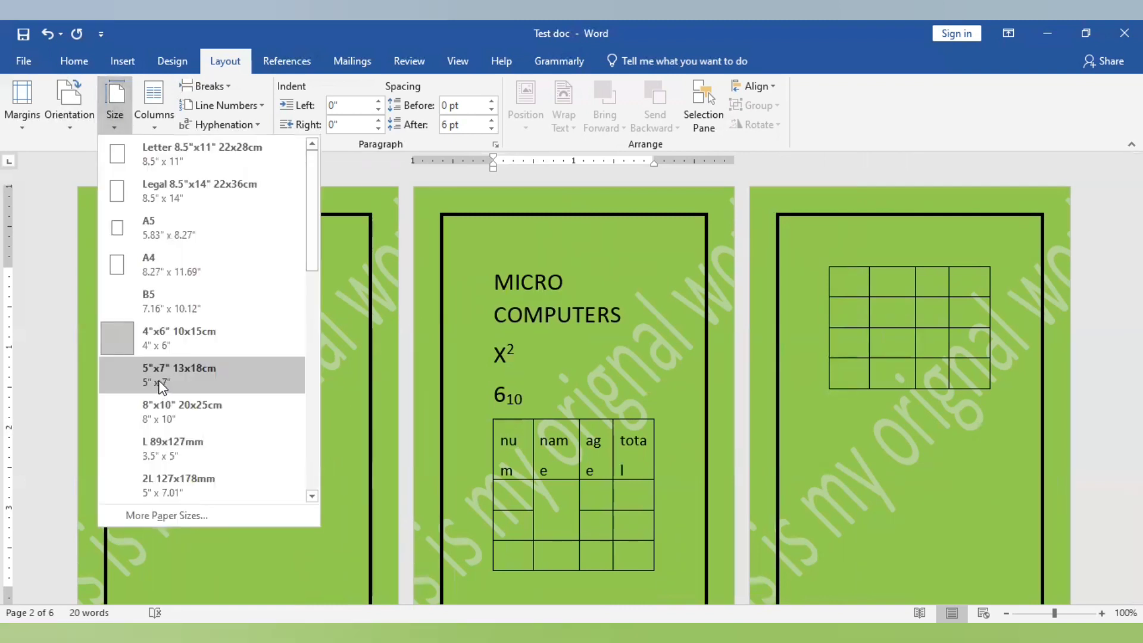
pyautogui.click(161, 376)
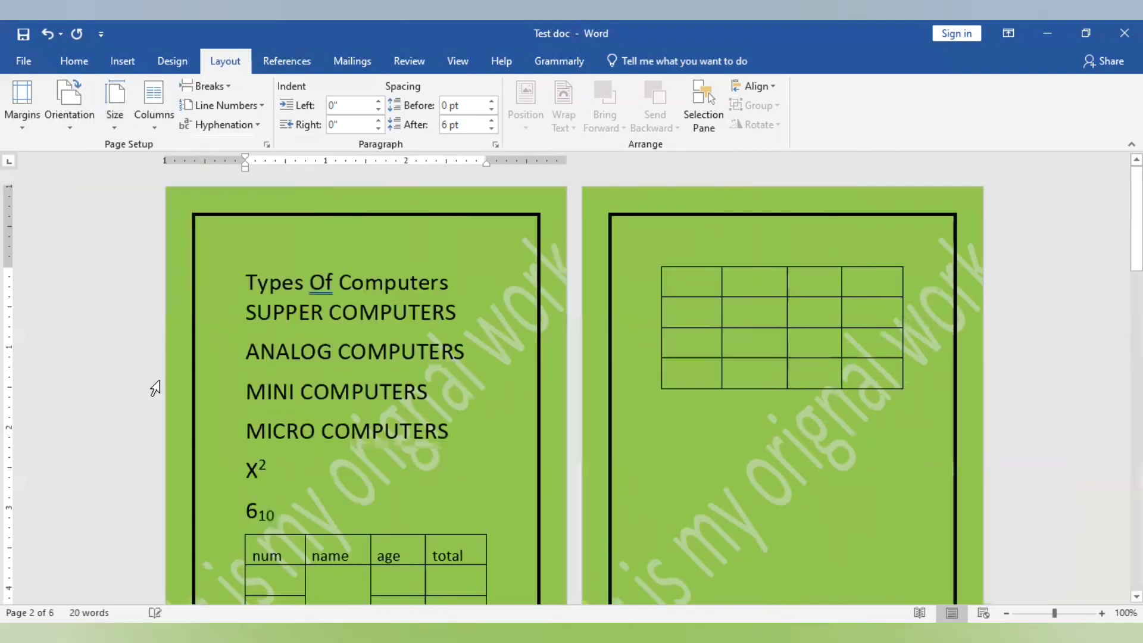
# - Try the L 89x127mm paper size on the document, followed by Legal 8.5"x14" 22x36cm
pyautogui.click(123, 130)
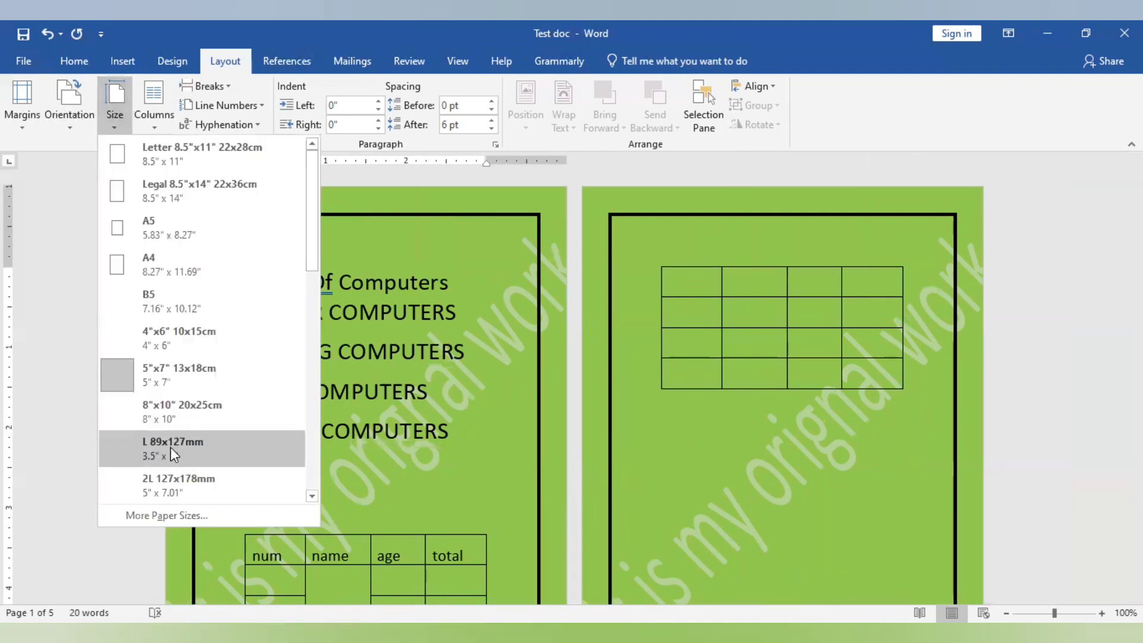
pyautogui.click(171, 448)
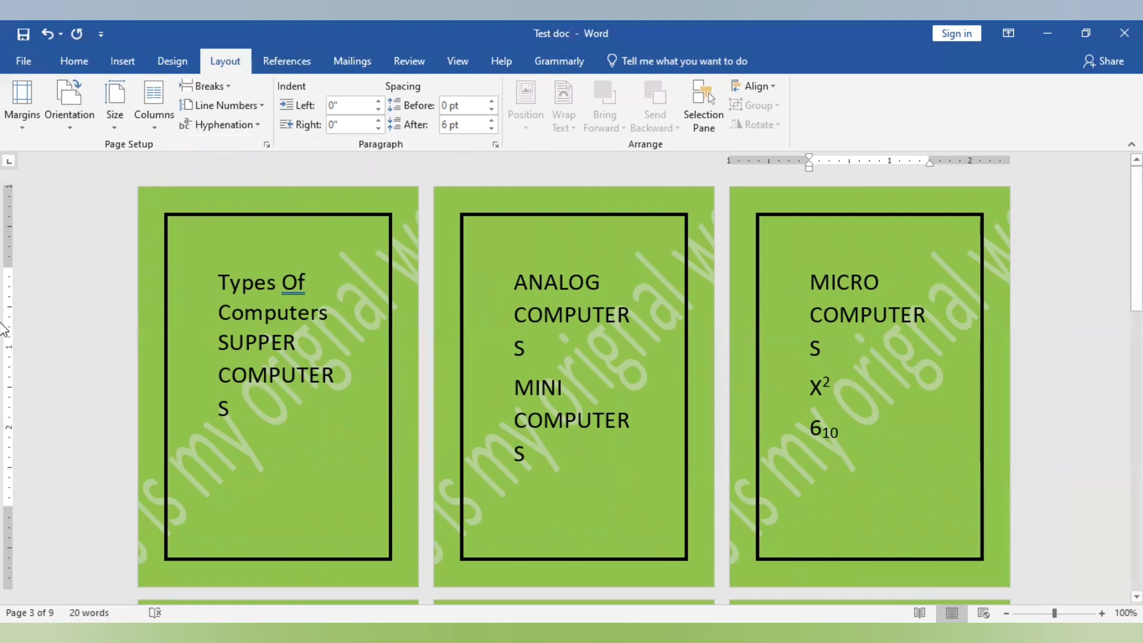
pyautogui.click(115, 116)
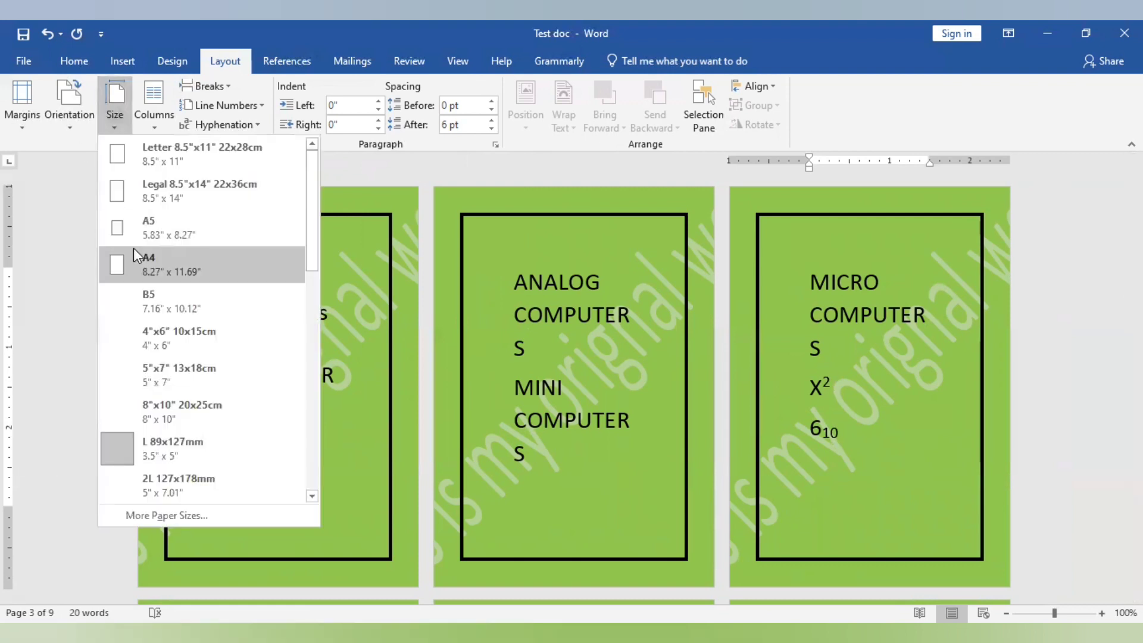
pyautogui.click(191, 194)
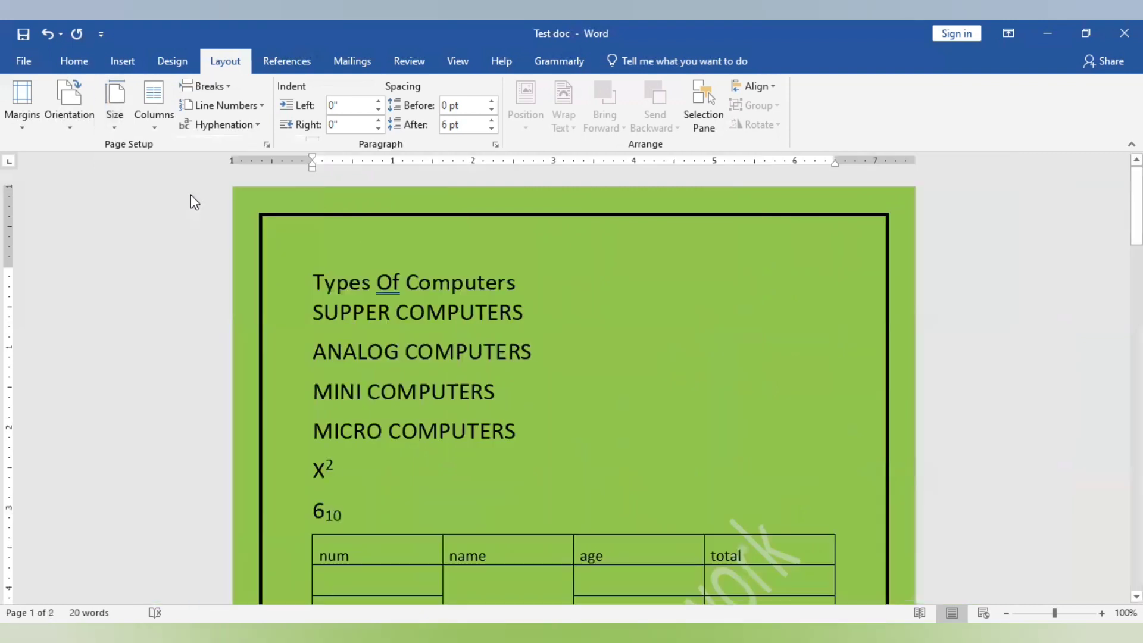
# - Set the paper size to A4 (8.27" x 11.69") and lay the document out in two columns
pyautogui.click(122, 116)
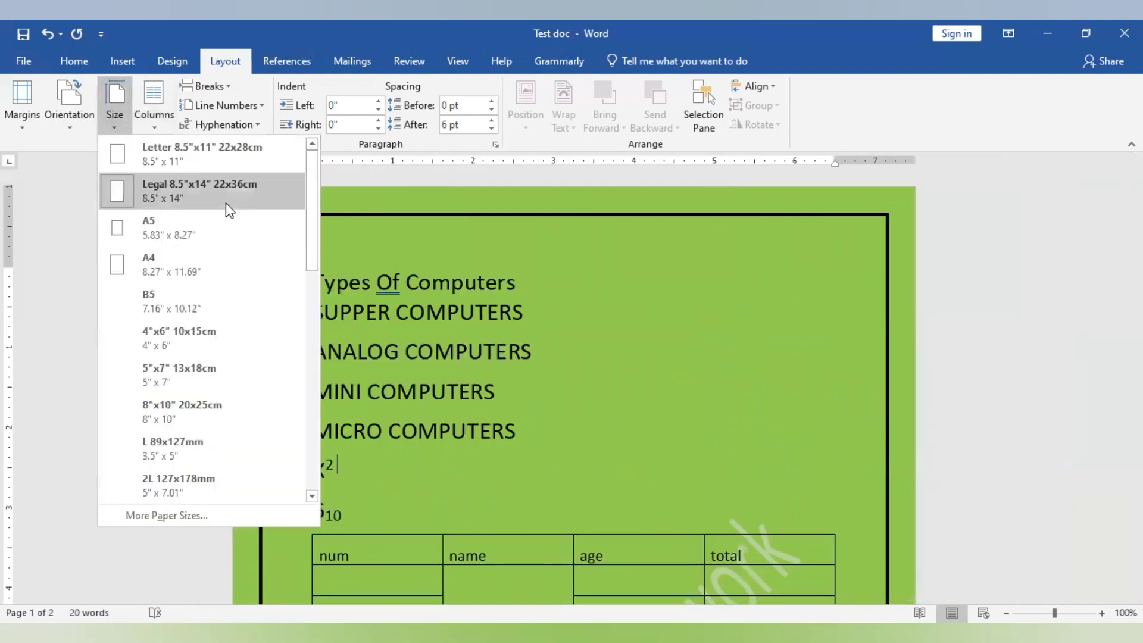
pyautogui.click(173, 272)
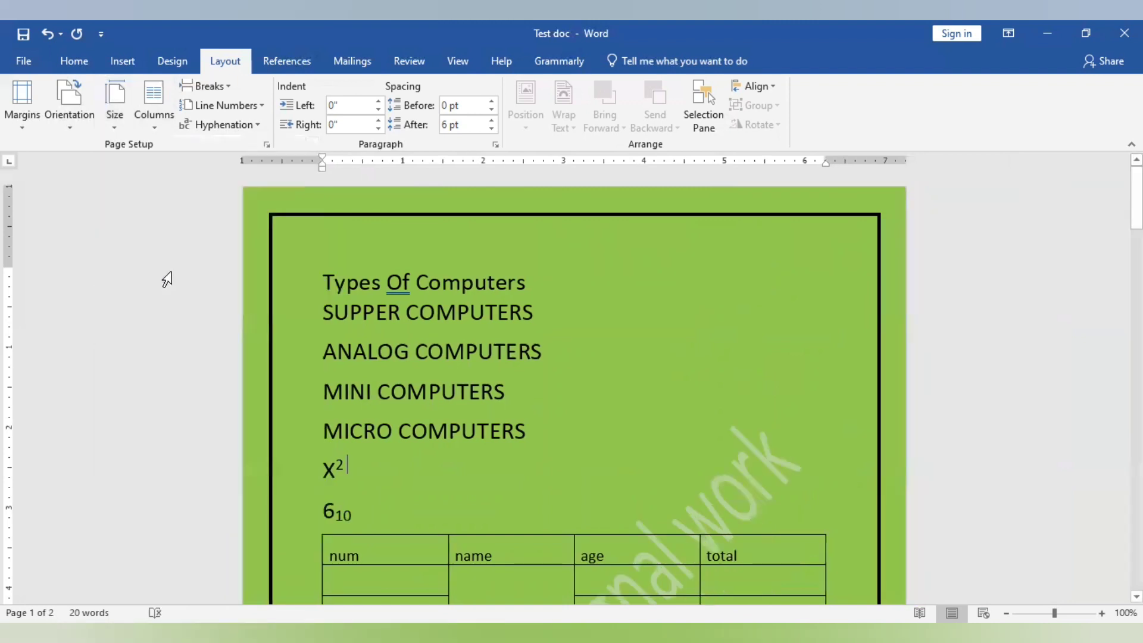
pyautogui.click(154, 131)
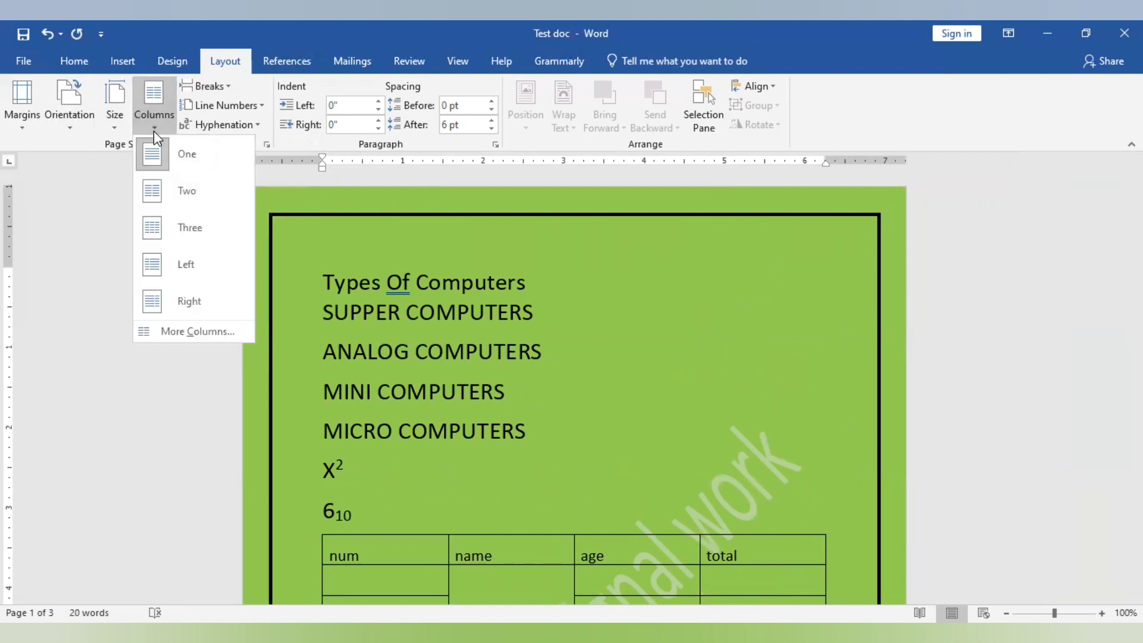
pyautogui.click(167, 192)
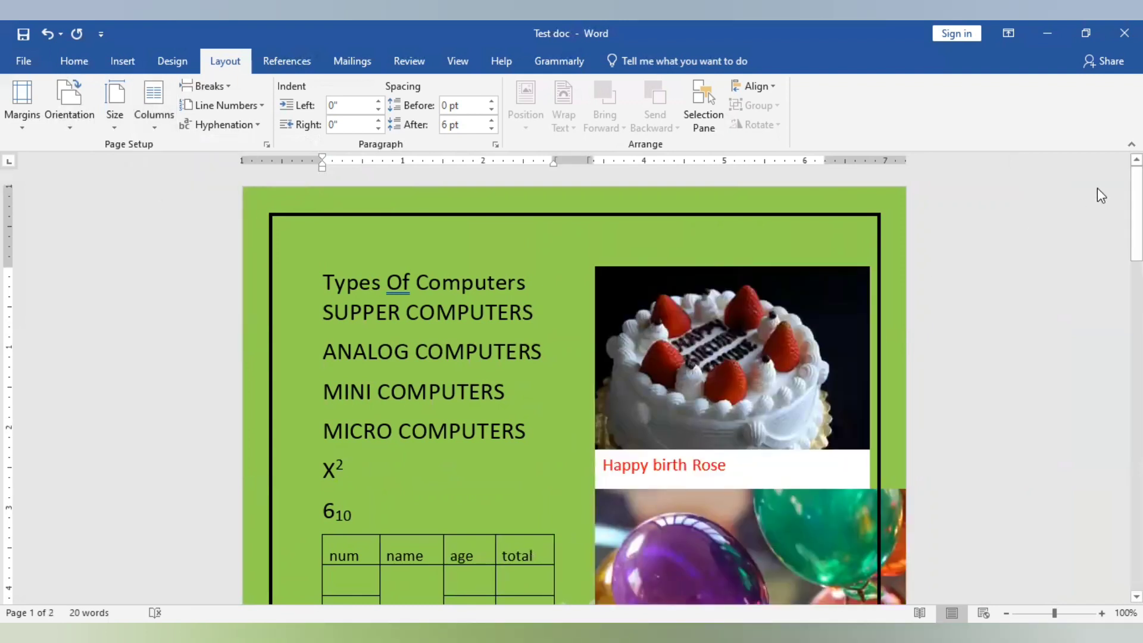
# - Narrow the balloons picture in the second column to fit inside the page border, and reduce its height
pyautogui.moveTo(1136, 214)
pyautogui.mouseDown()
pyautogui.moveTo(1137, 542)
pyautogui.moveTo(1136, 213)
pyautogui.mouseUp()
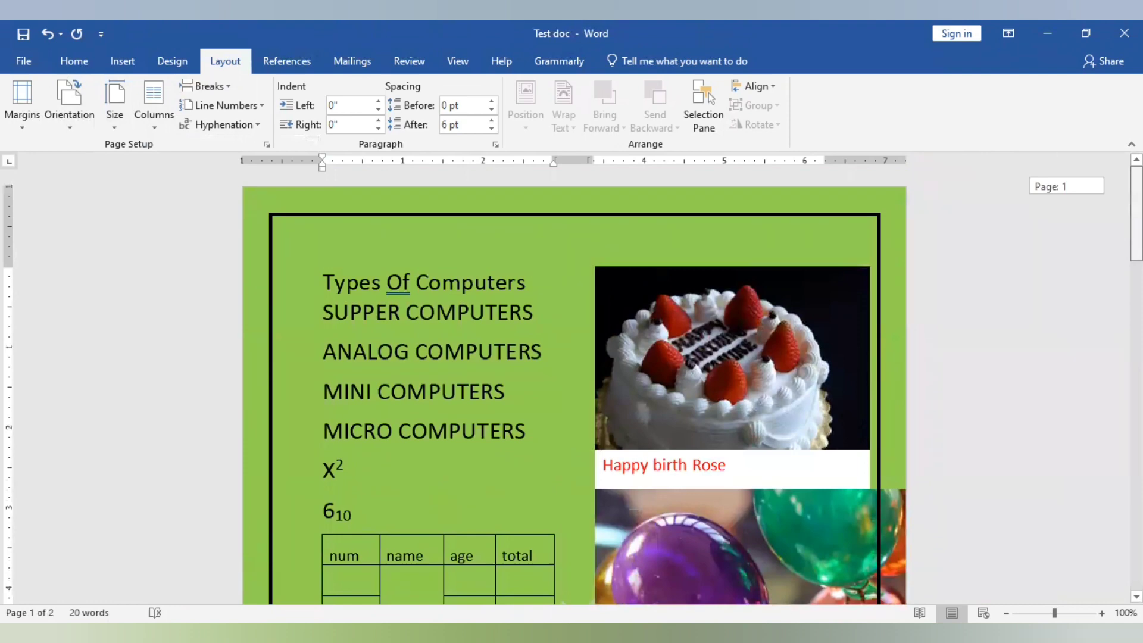
pyautogui.moveTo(1136, 213); pyautogui.dragTo(1136, 260)
pyautogui.click(739, 344)
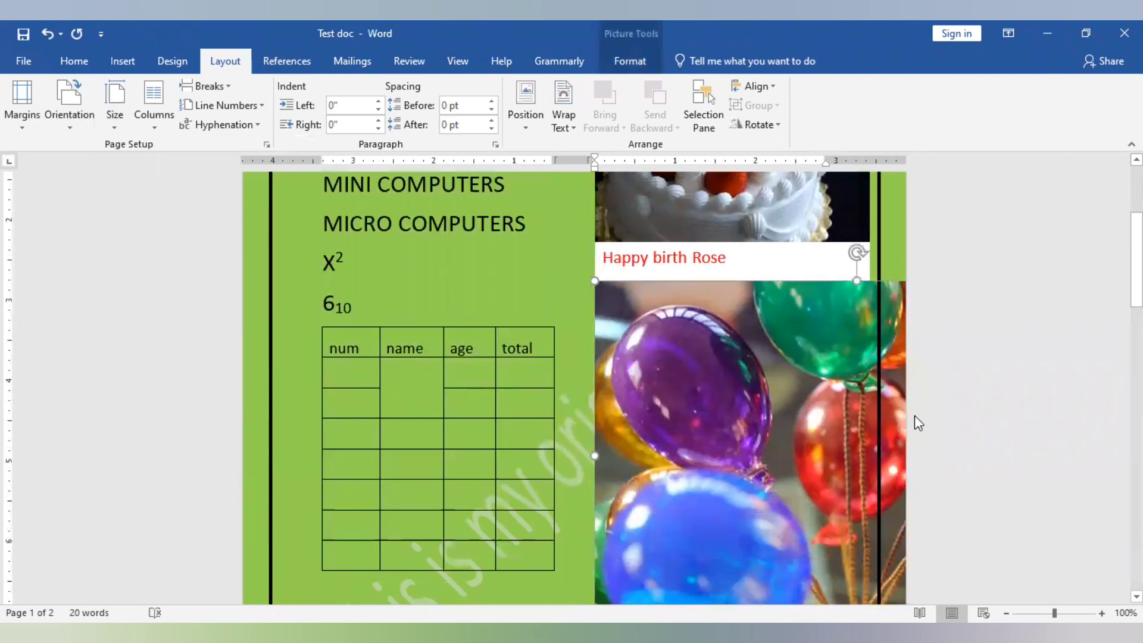
pyautogui.moveTo(597, 455); pyautogui.dragTo(835, 389)
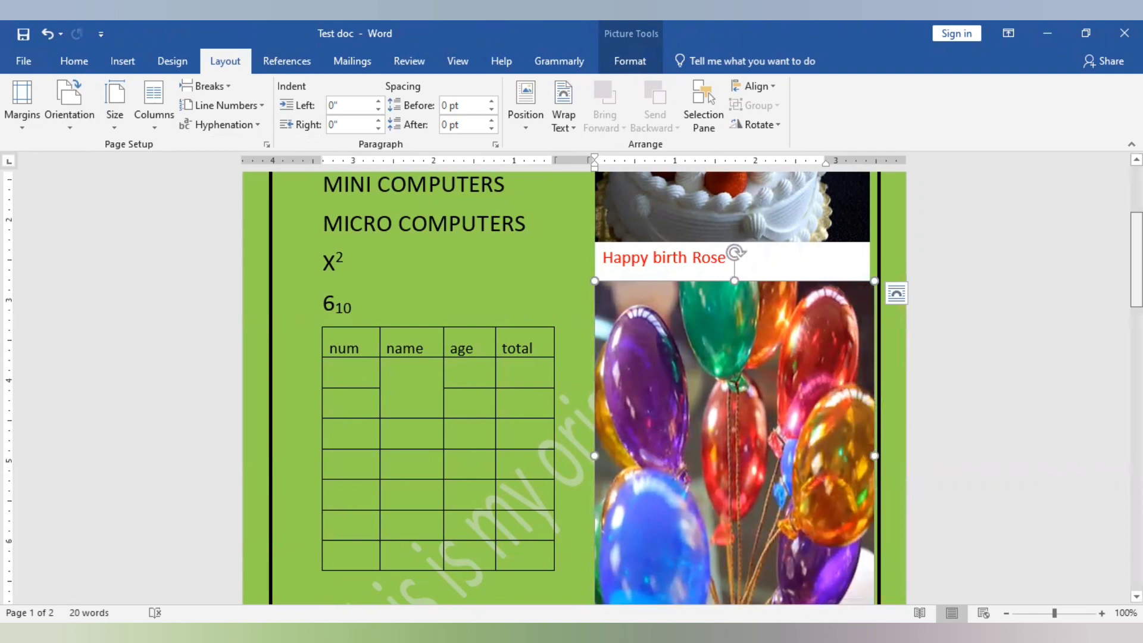
pyautogui.moveTo(1137, 250)
pyautogui.mouseDown()
pyautogui.moveTo(1137, 309)
pyautogui.moveTo(1136, 270)
pyautogui.mouseUp()
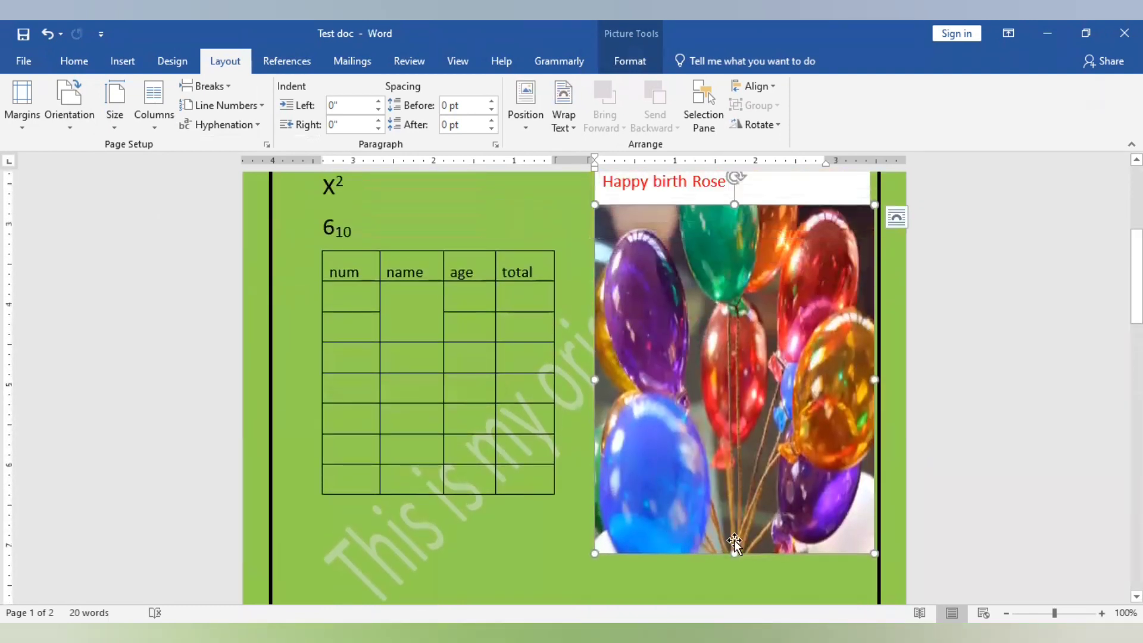
pyautogui.moveTo(736, 553); pyautogui.dragTo(722, 478)
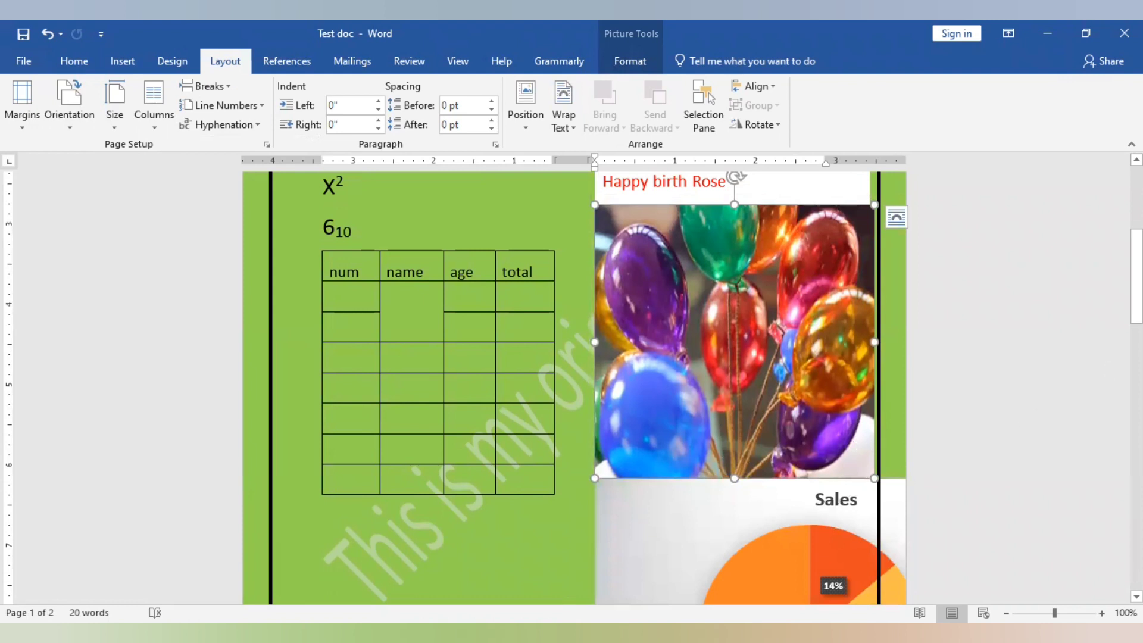
# - Narrow the Sales pie chart below the balloons picture to fit the second column inside the page border
pyautogui.scroll(5, 748, 329)
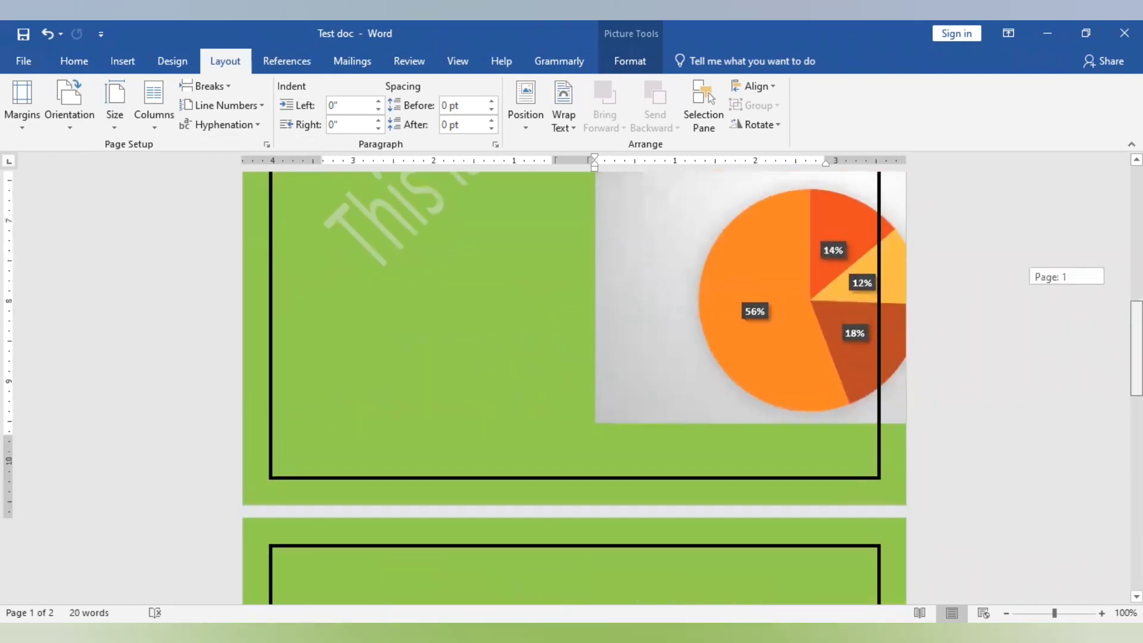
pyautogui.click(831, 302)
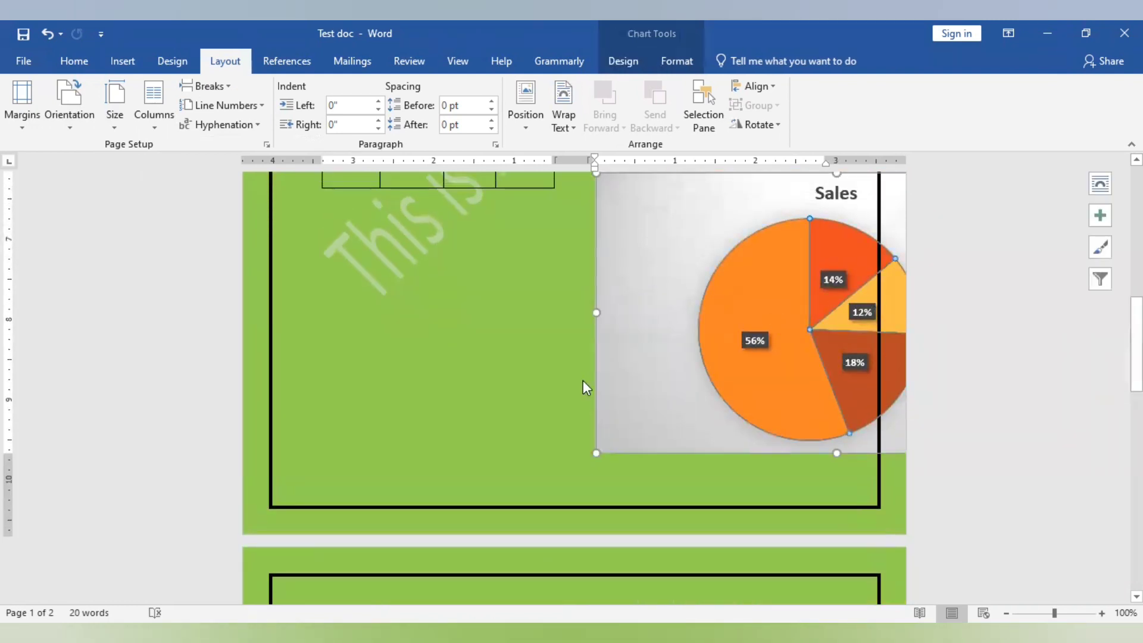
pyautogui.moveTo(594, 308)
pyautogui.mouseDown()
pyautogui.moveTo(830, 319)
pyautogui.moveTo(777, 337)
pyautogui.moveTo(797, 335)
pyautogui.mouseUp()
pyautogui.moveTo(1136, 325); pyautogui.dragTo(1136, 196)
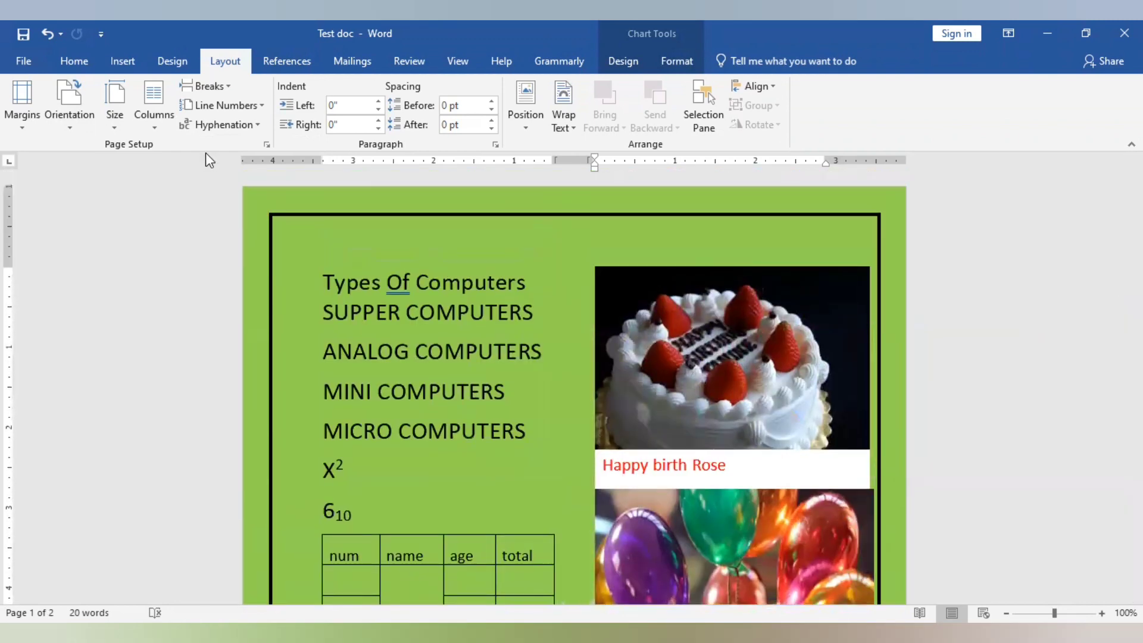